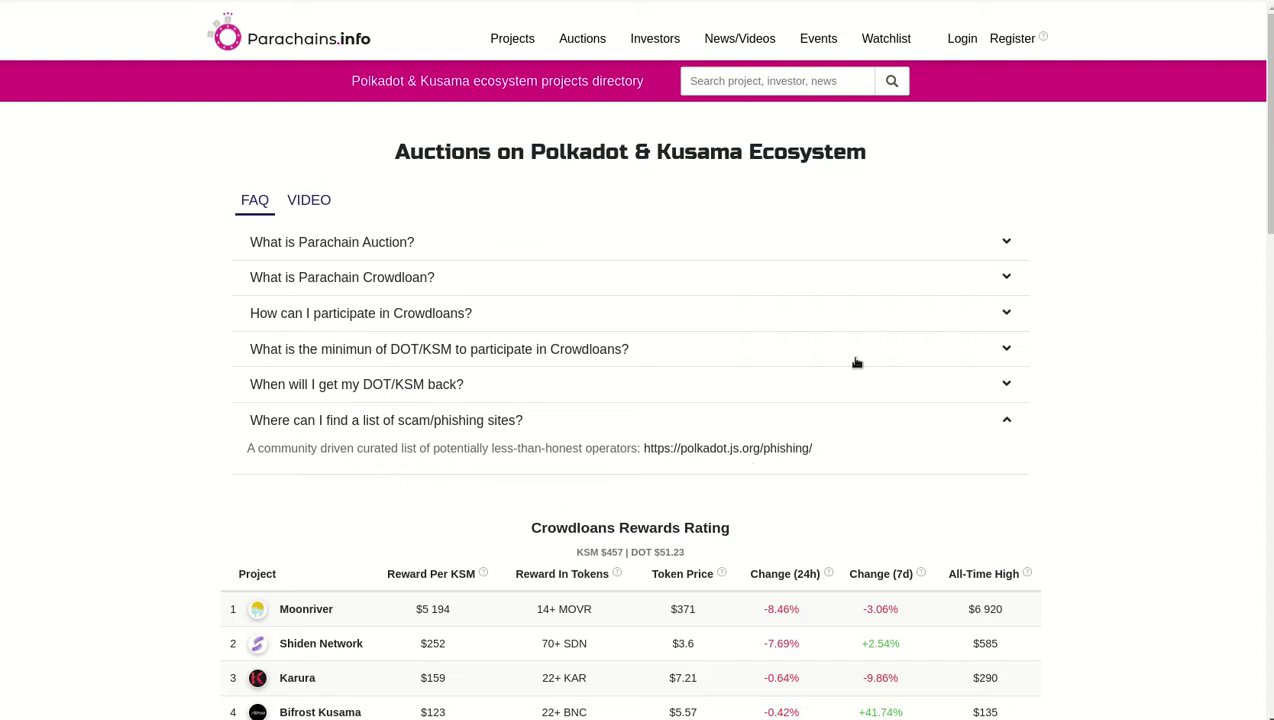
pyautogui.scroll(-2, 856, 362)
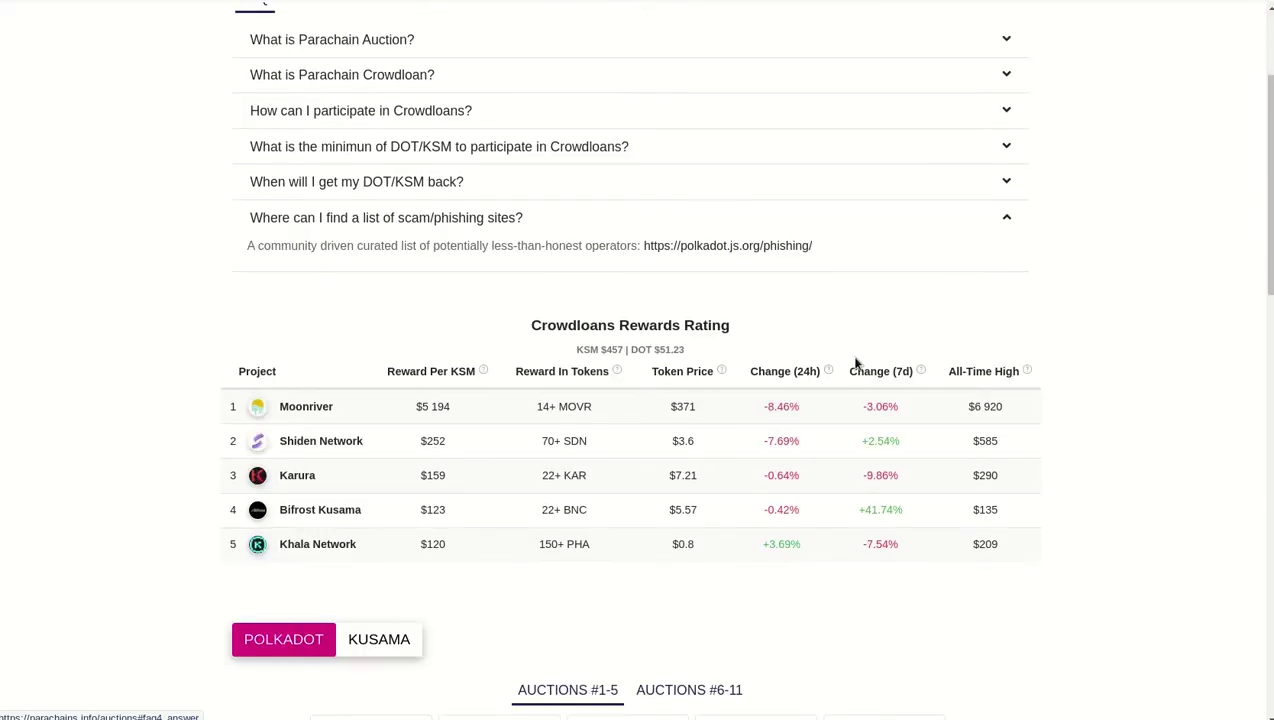
pyautogui.scroll(2, 856, 362)
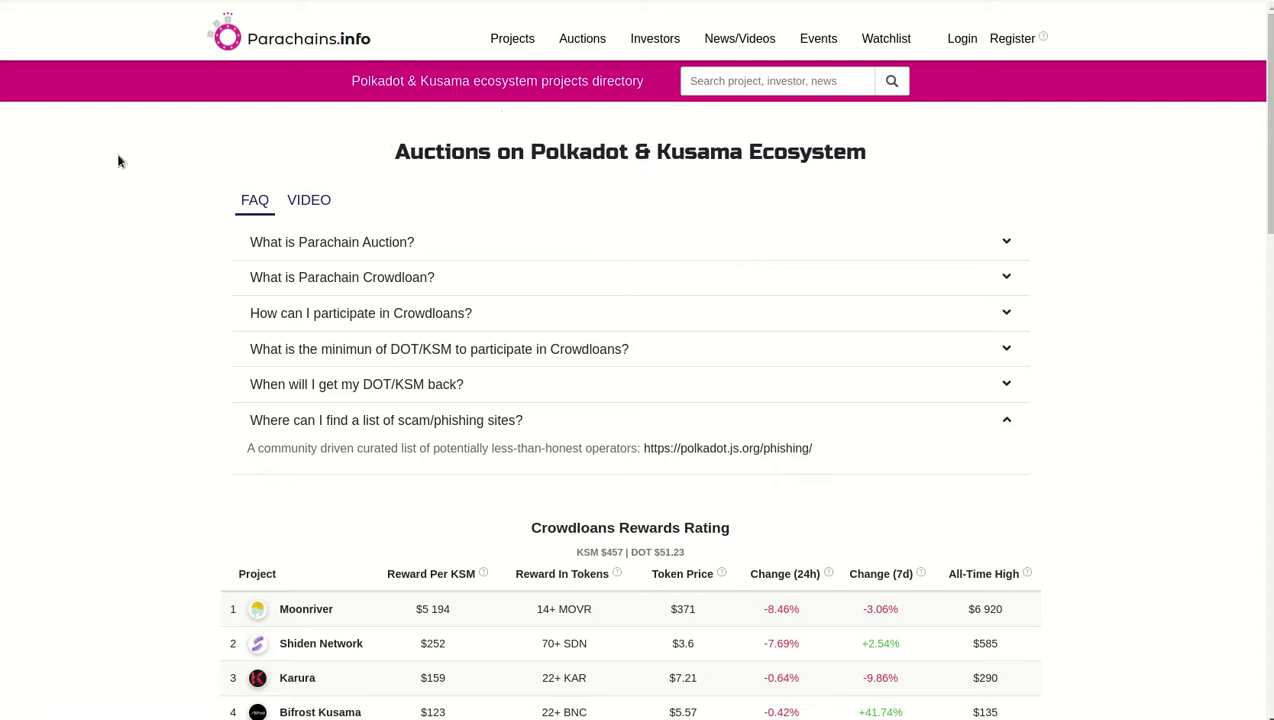
pyautogui.click(526, 44)
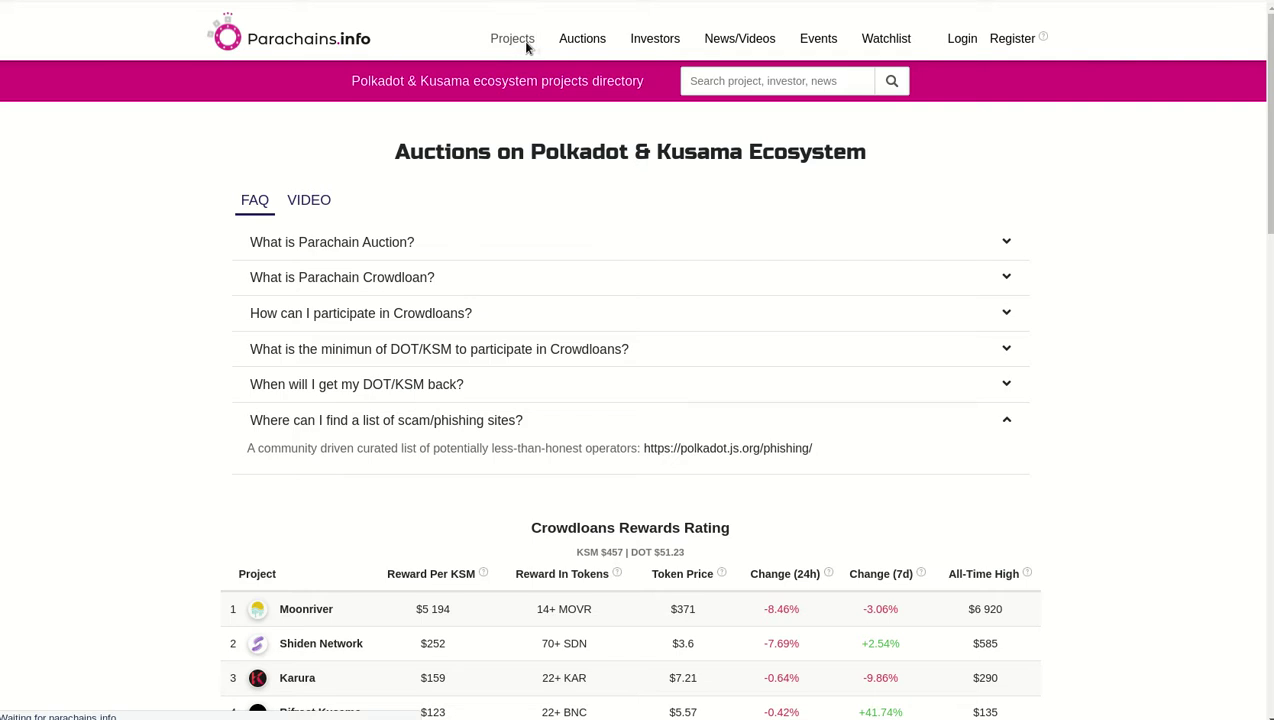
# - Jump down to the projects directory table using the Projects link
pyautogui.scroll(-5, 526, 44)
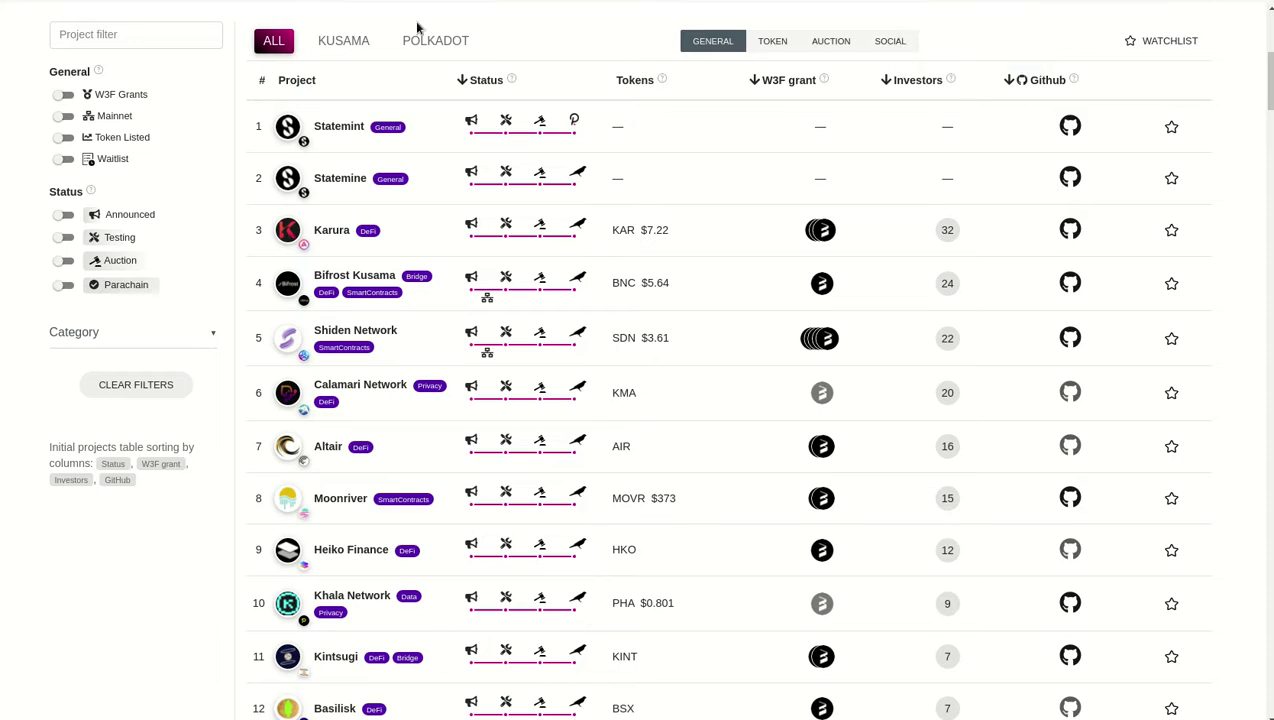
pyautogui.scroll(2, 540, 295)
pyautogui.scroll(3, 561, 275)
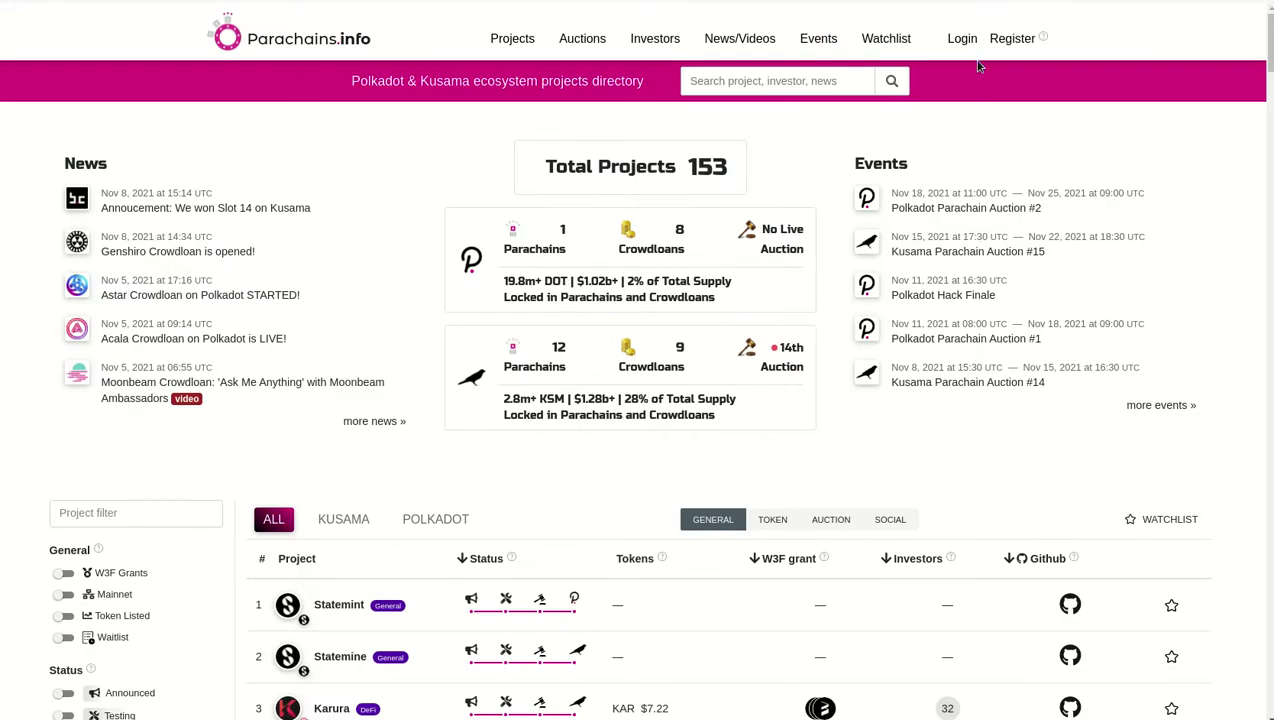
pyautogui.click(512, 40)
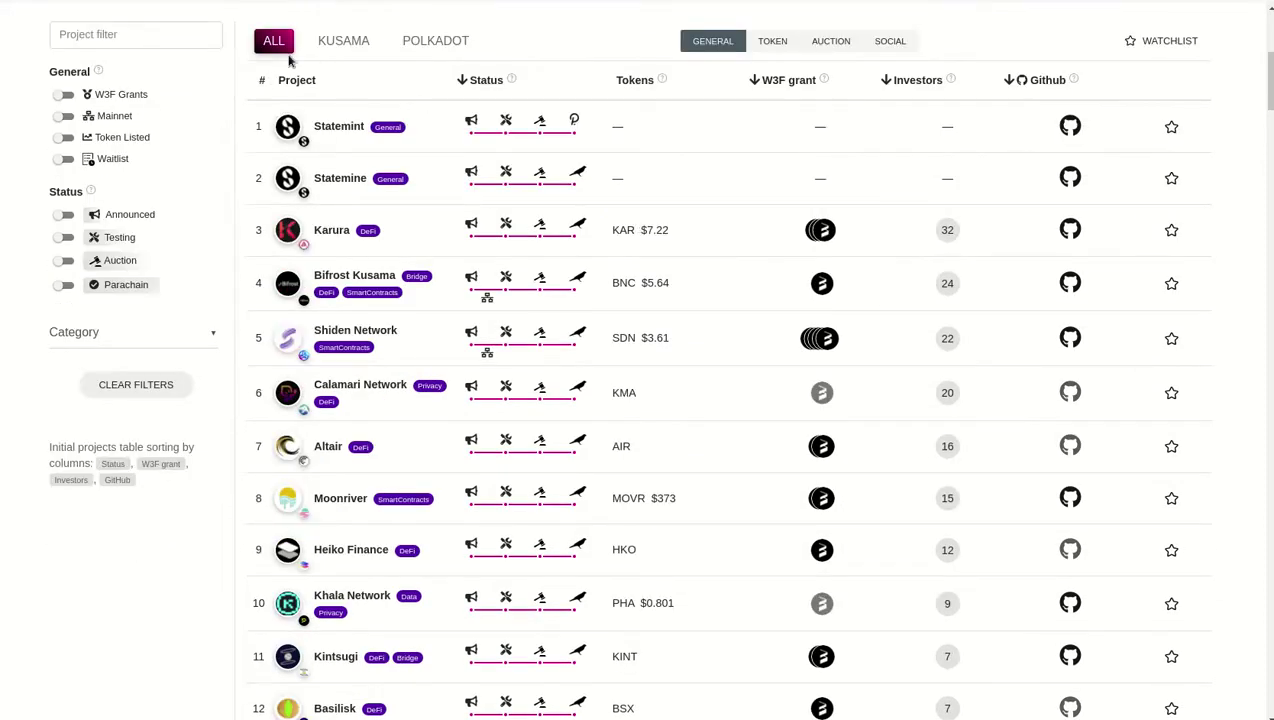
pyautogui.moveTo(563, 239)
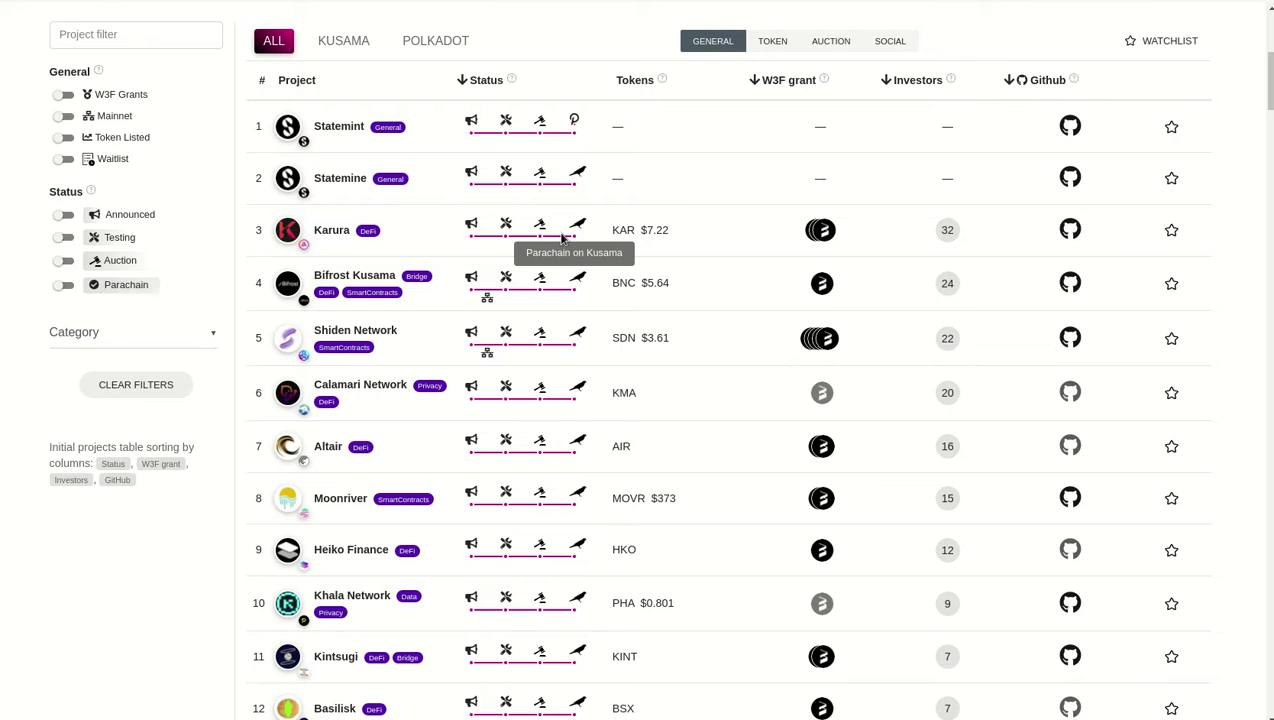
# - Highlight the Total Projects count of 153 and bring the ALL table into view
pyautogui.scroll(5, 684, 300)
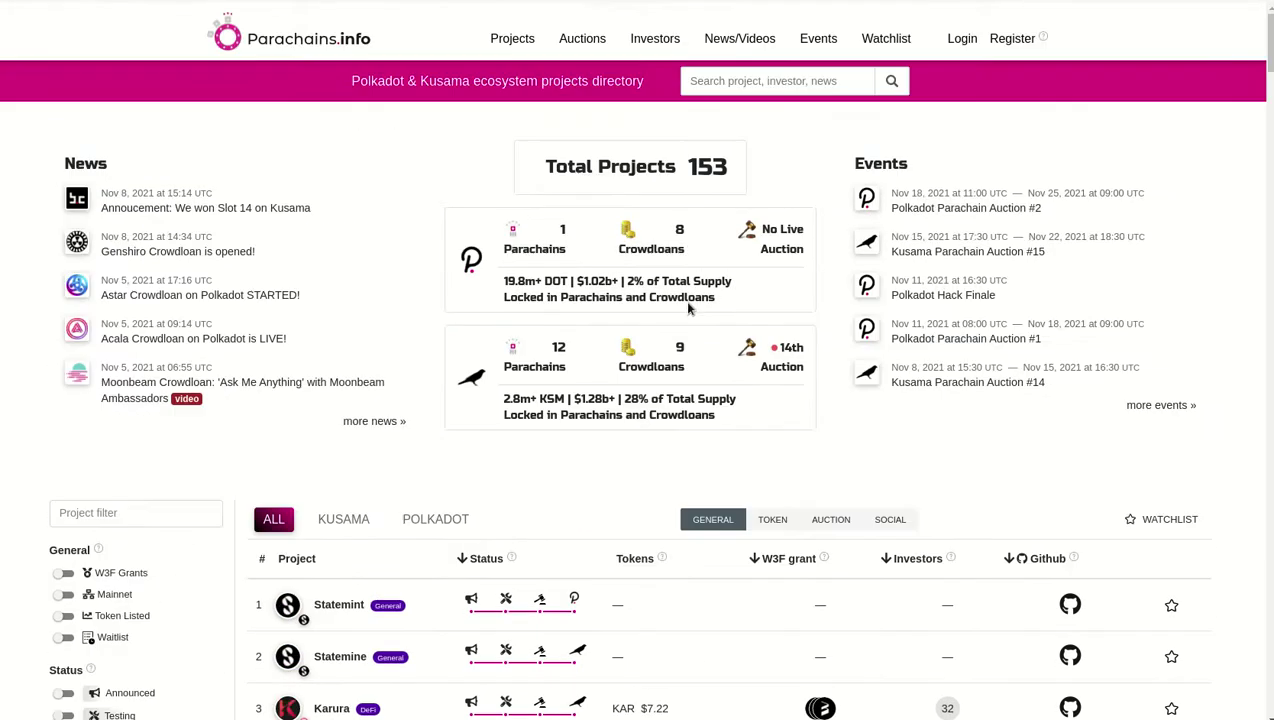
pyautogui.moveTo(752, 176); pyautogui.dragTo(545, 160)
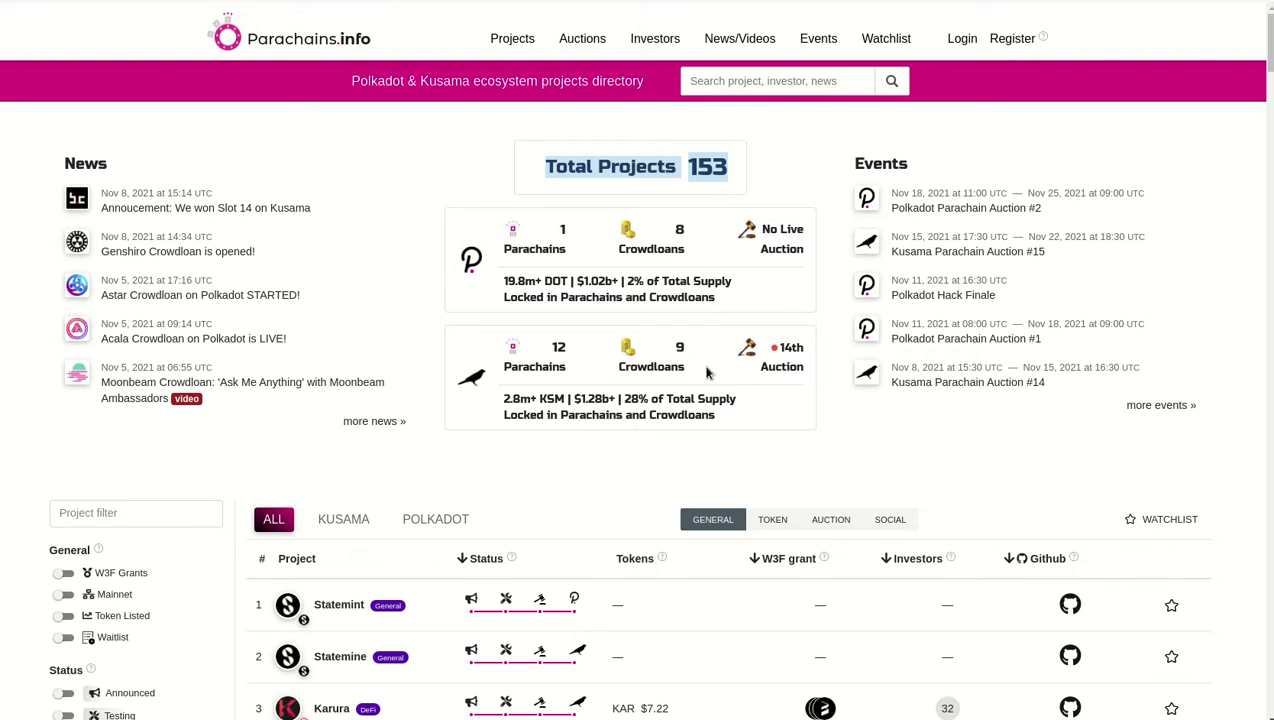
pyautogui.scroll(-3, 733, 389)
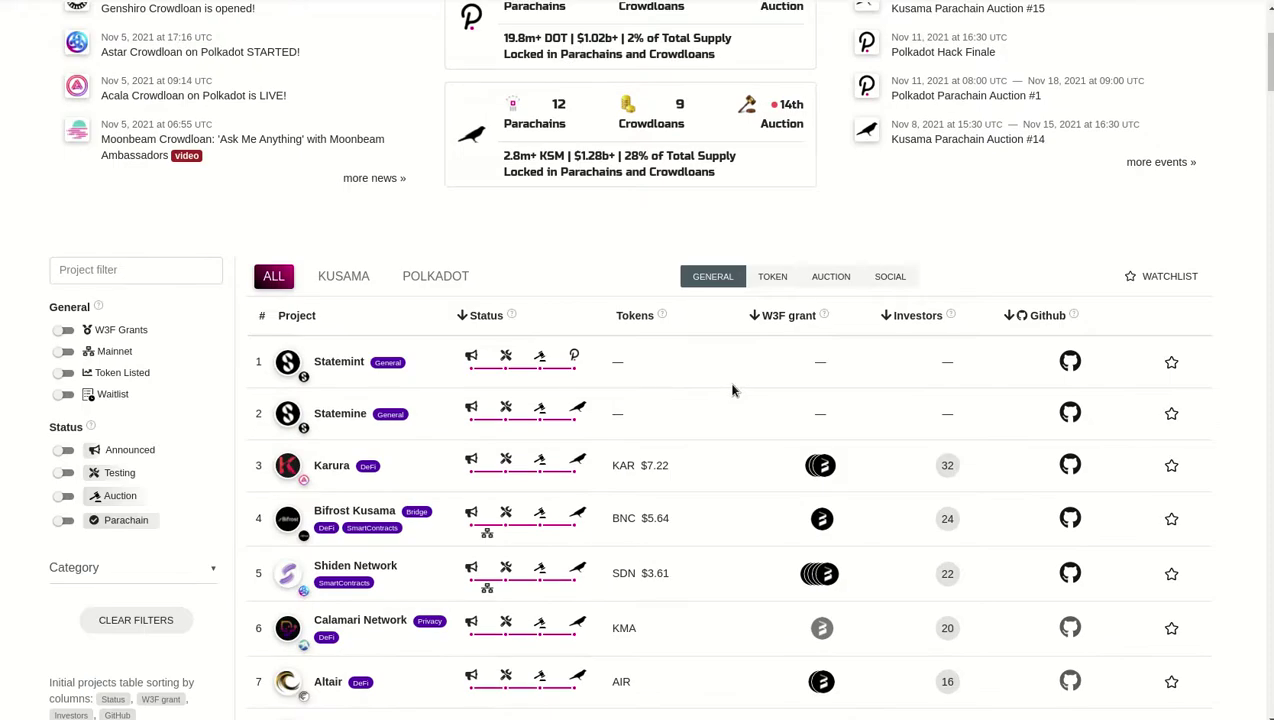
pyautogui.scroll(-1, 733, 389)
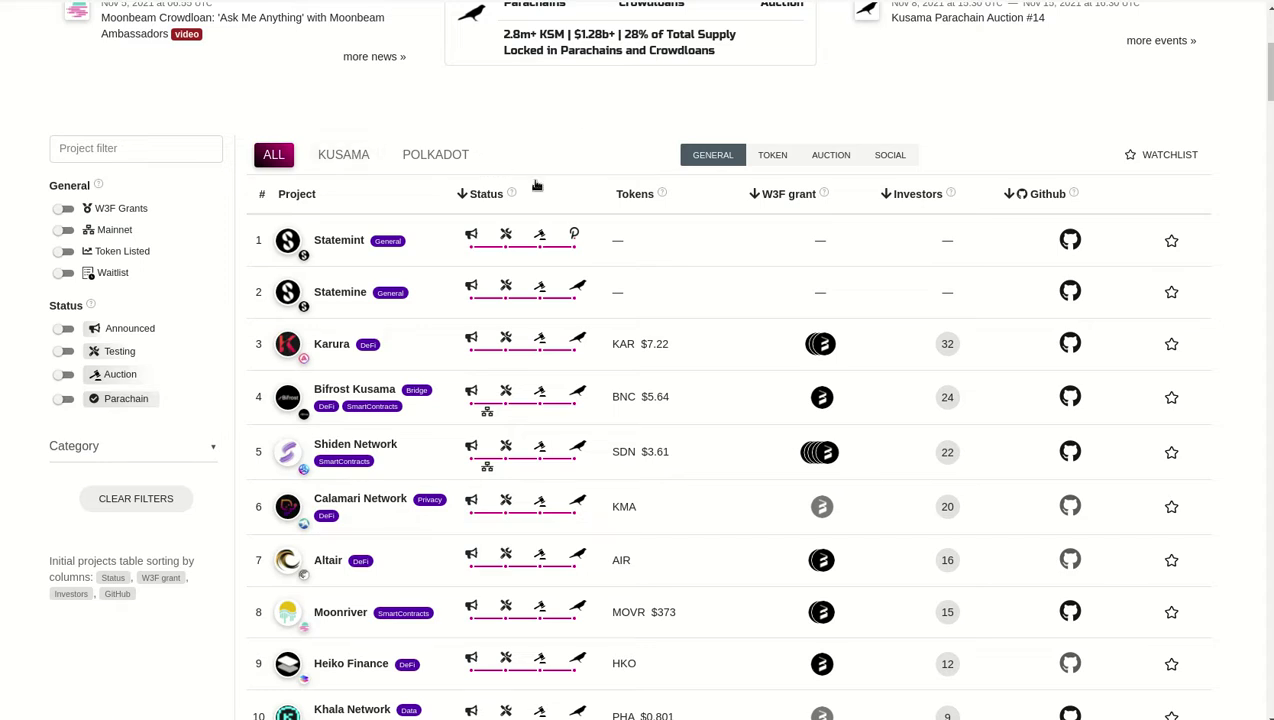
# - Preview the table filtered to Kusama projects only
pyautogui.click(345, 154)
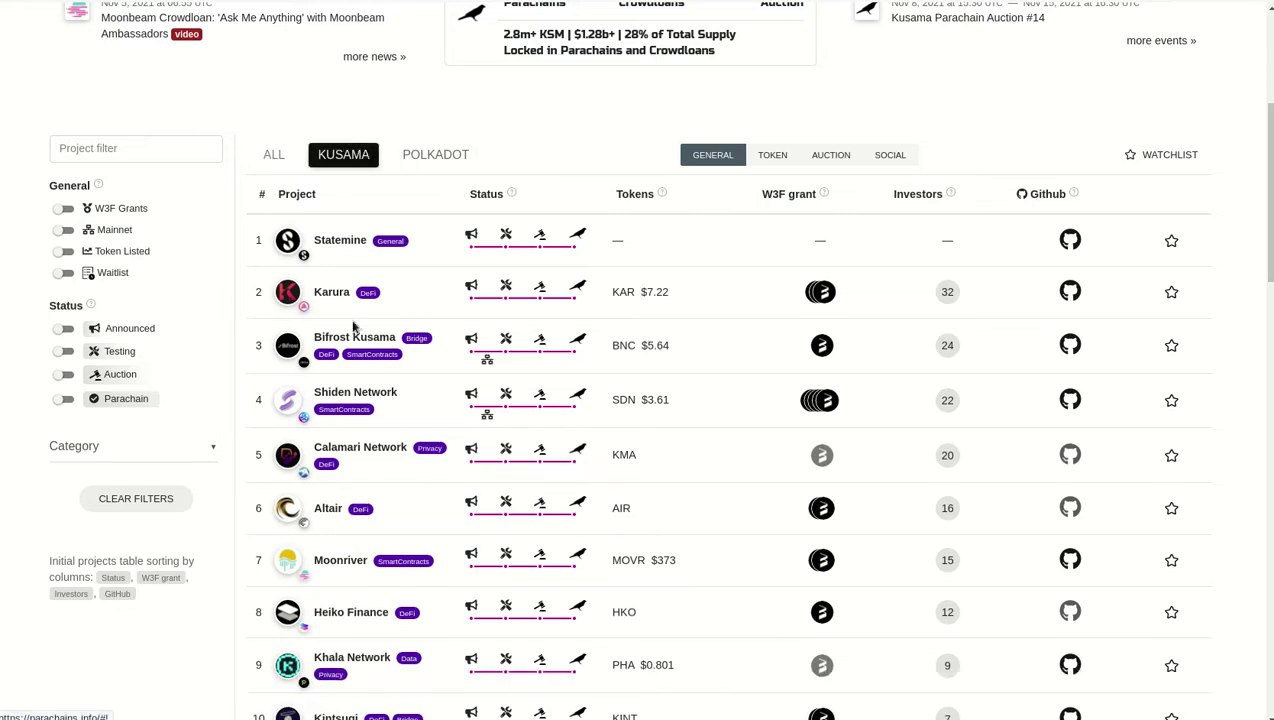
pyautogui.scroll(-4, 406, 232)
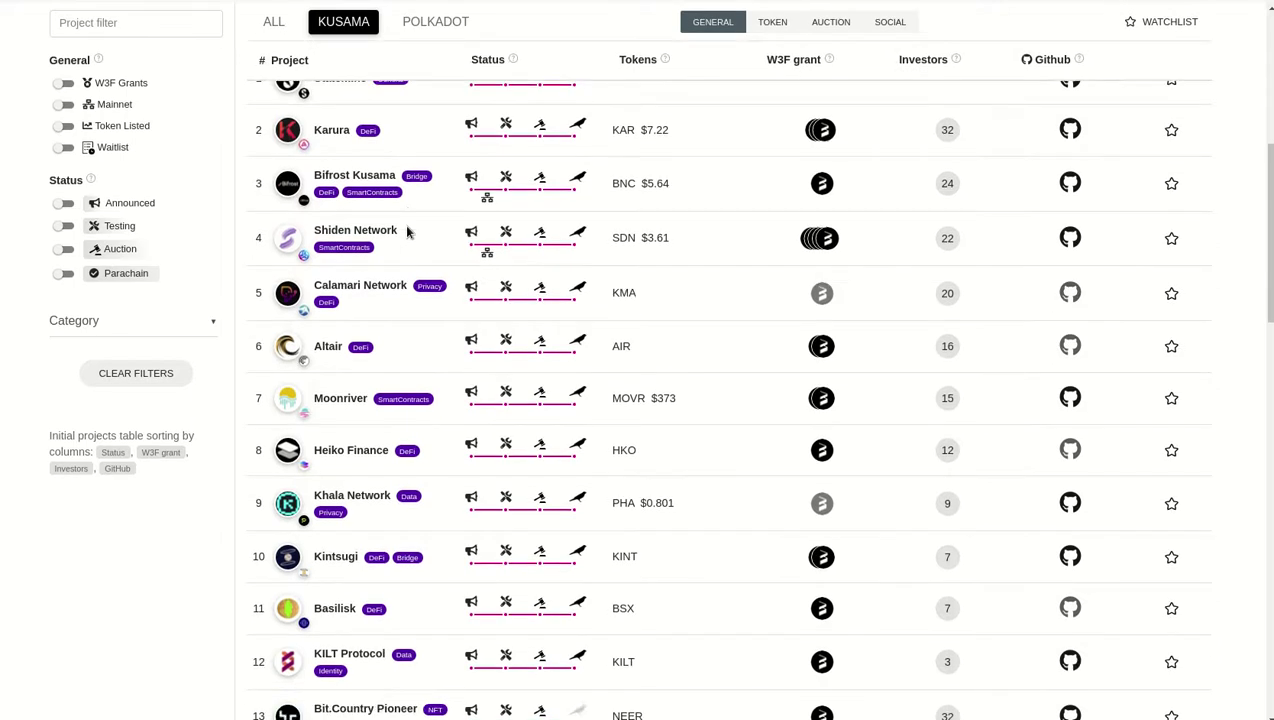
pyautogui.scroll(3, 406, 232)
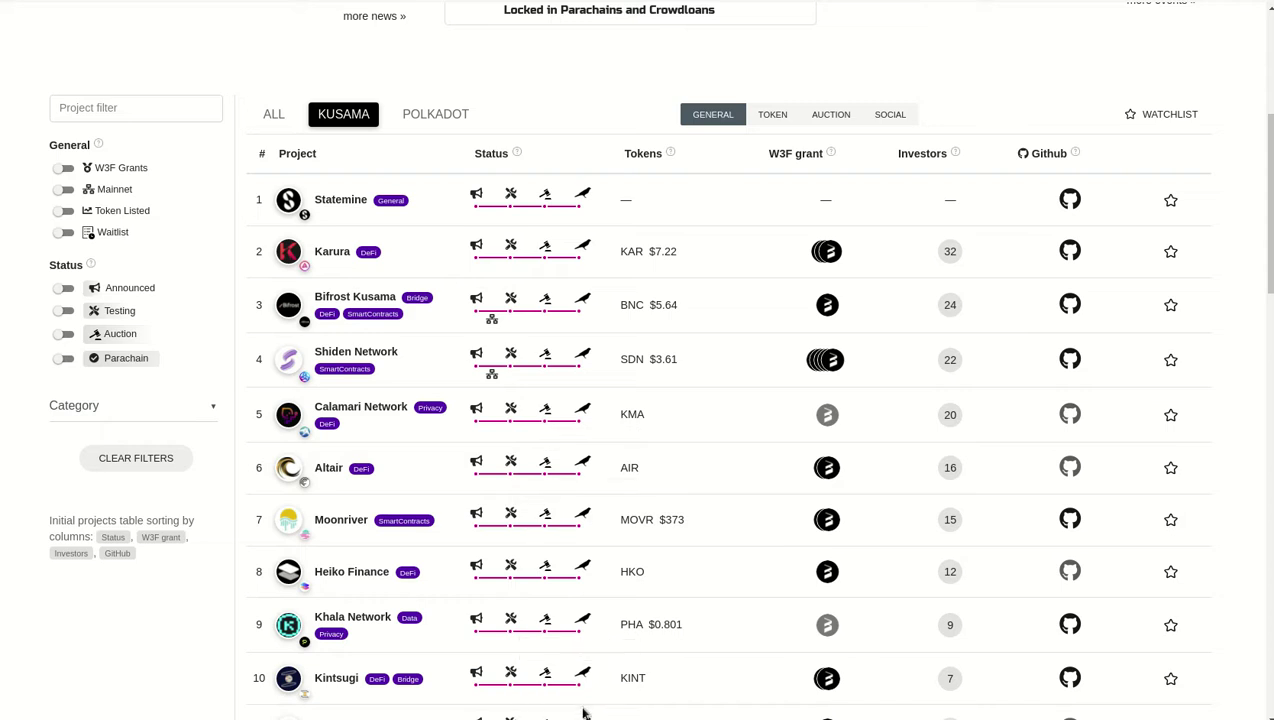
# - Switch the table to Polkadot projects and sort it by the Status column
pyautogui.click(426, 115)
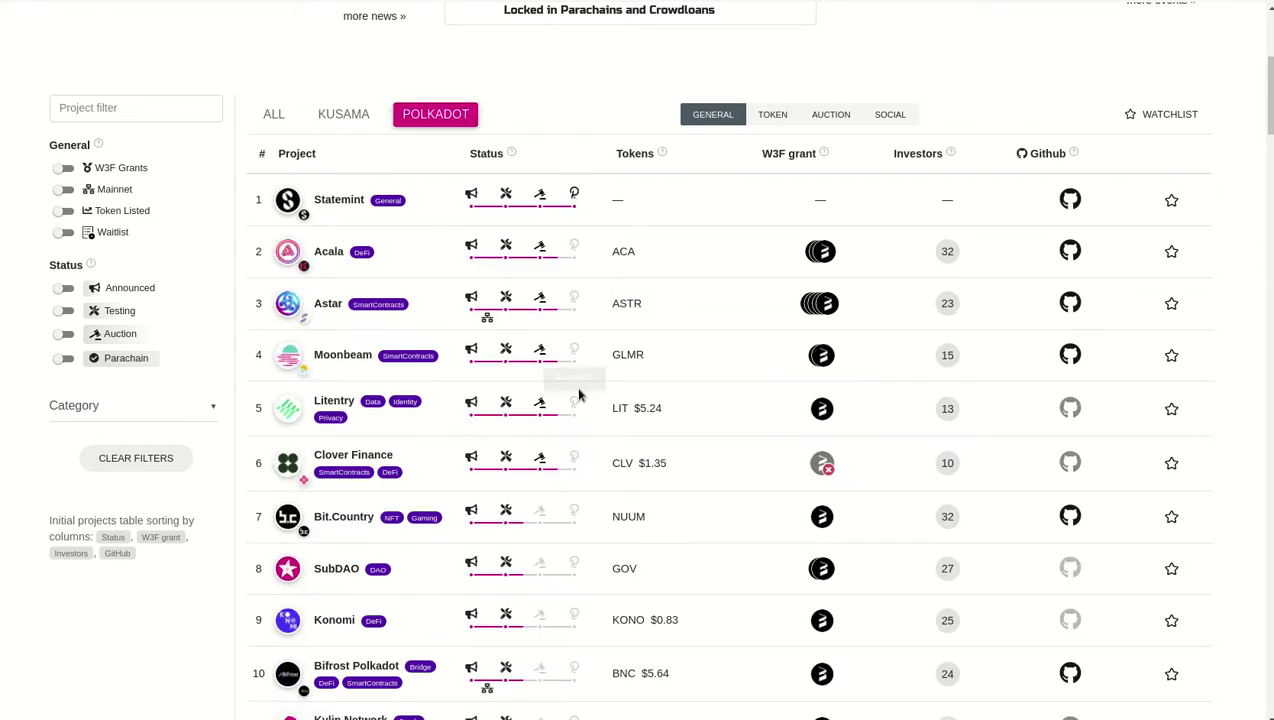
pyautogui.click(569, 155)
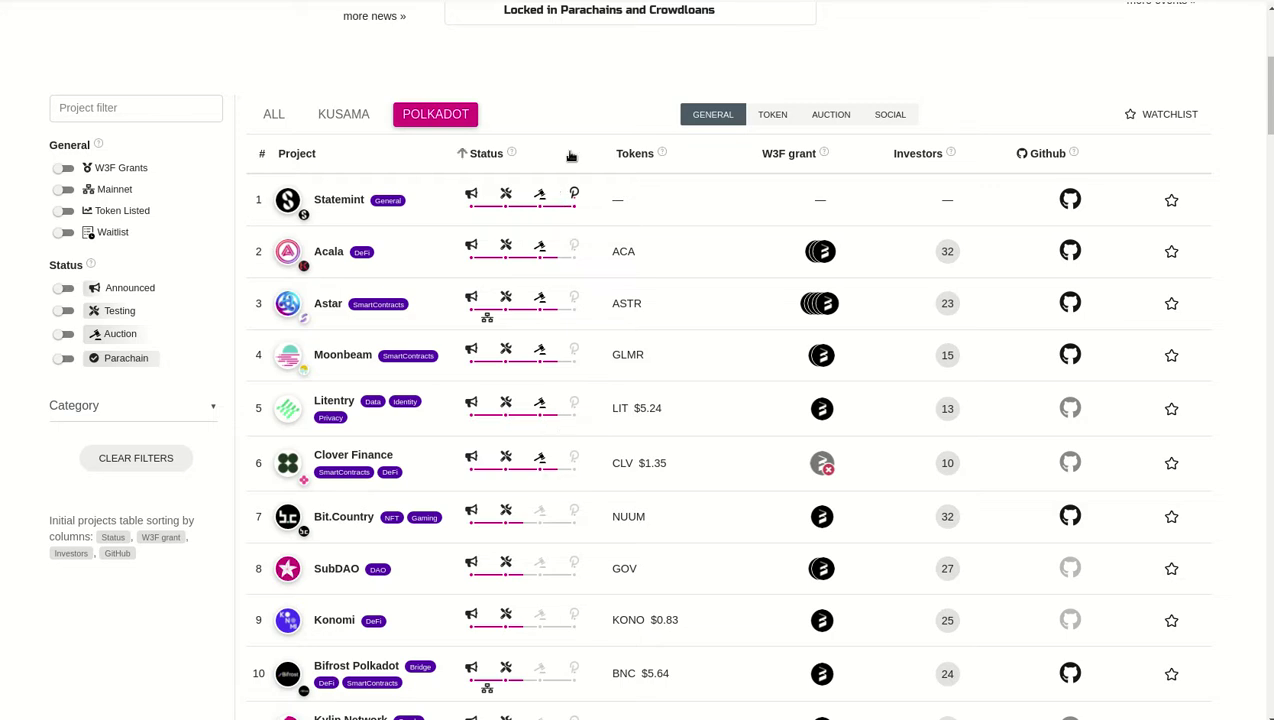
pyautogui.scroll(-1, 571, 153)
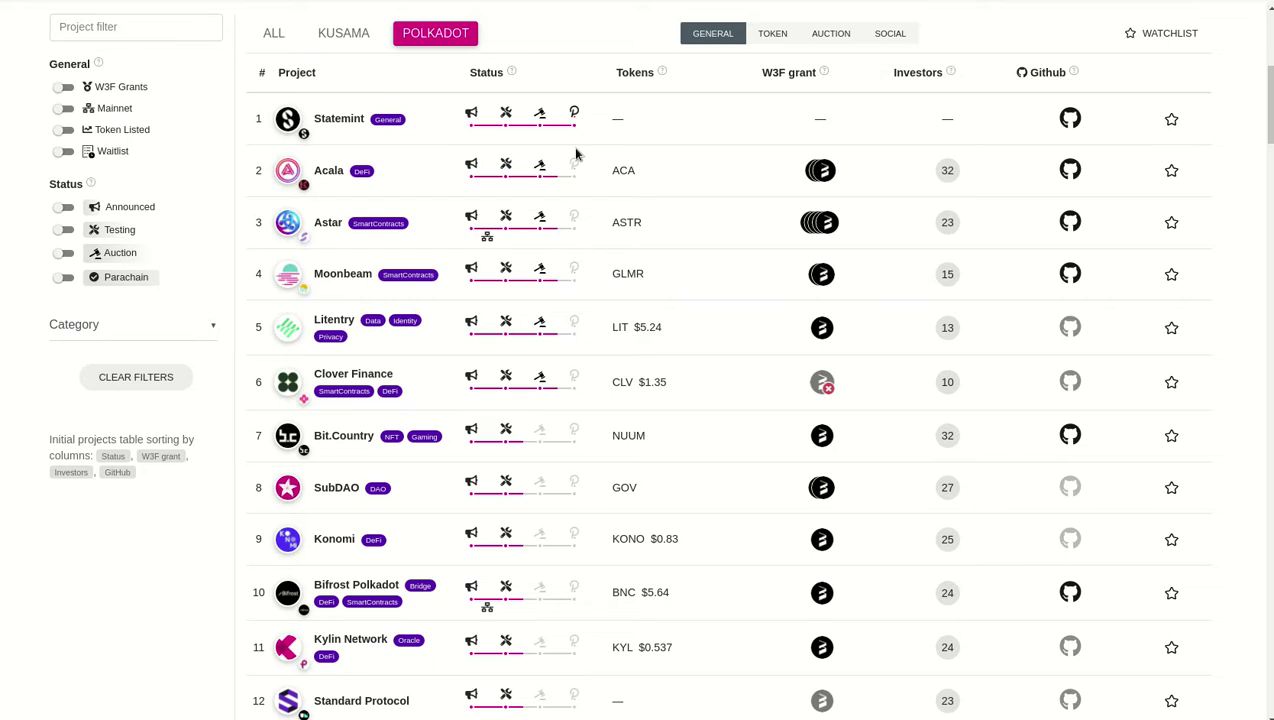
pyautogui.click(957, 0)
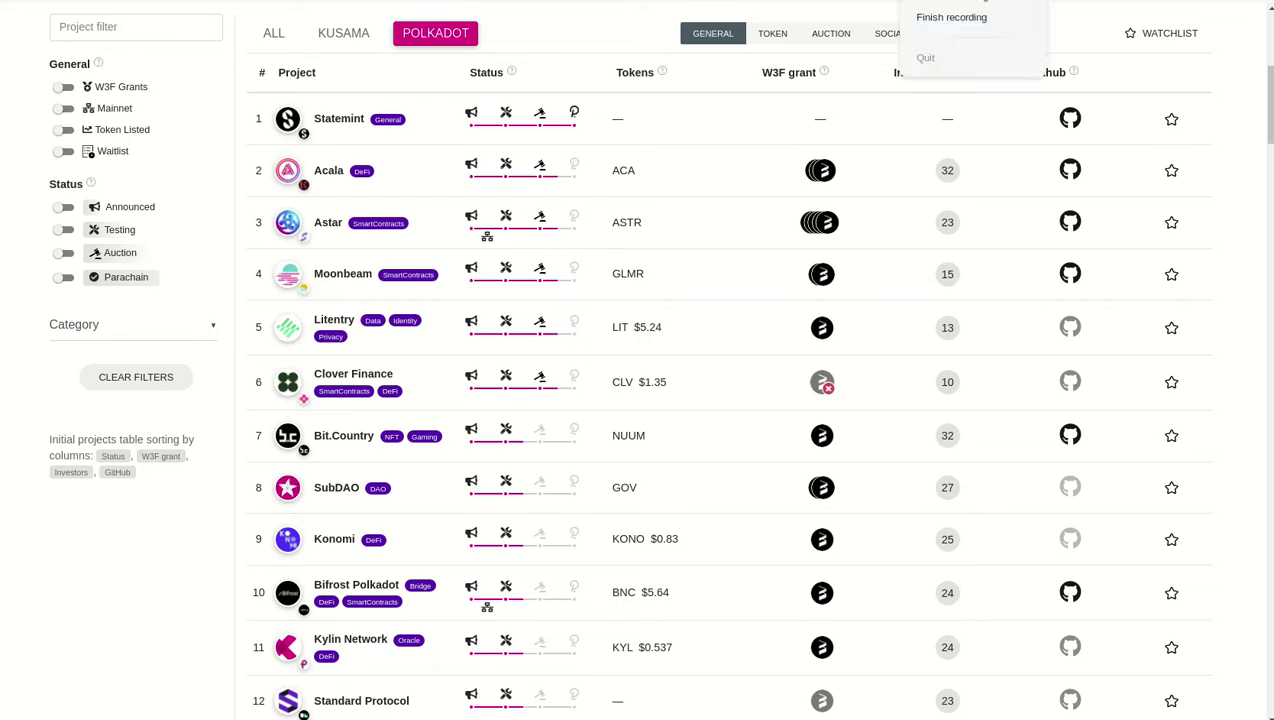
pyautogui.click(957, 18)
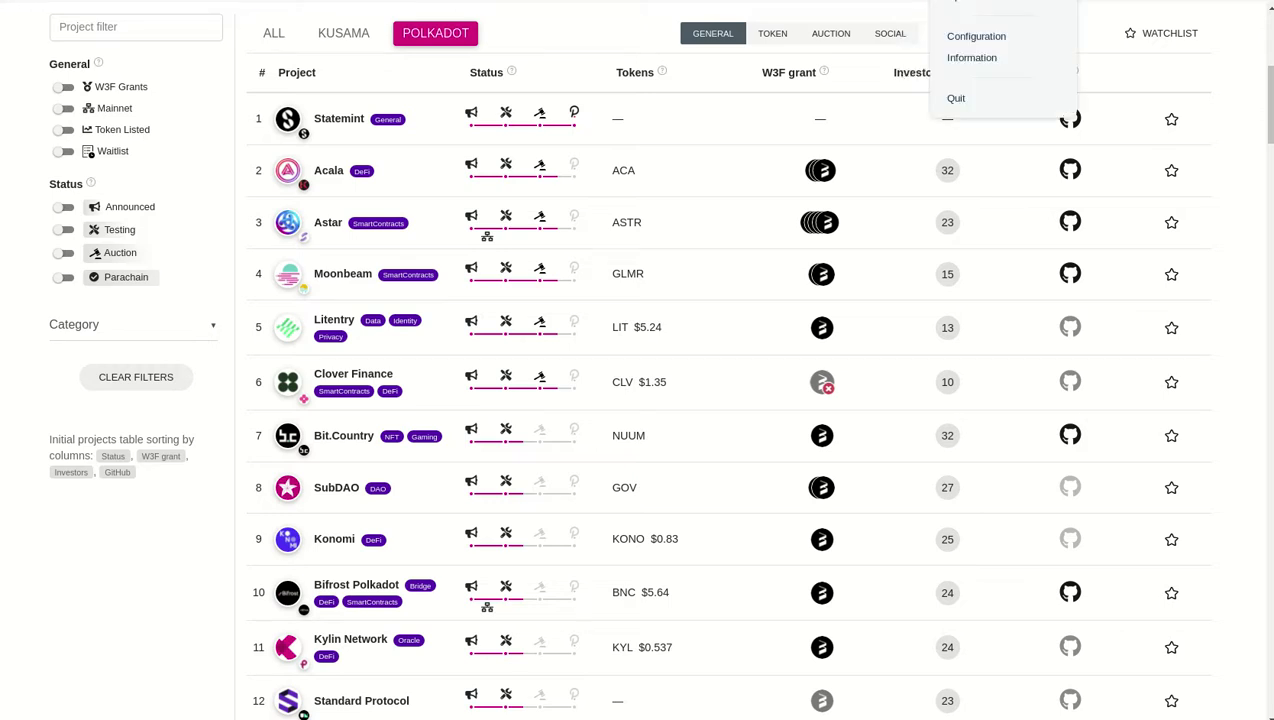
# - Capture the full screen and box the General filters: W3F Grants, Token Listed, Waitlist
pyautogui.press('Print')
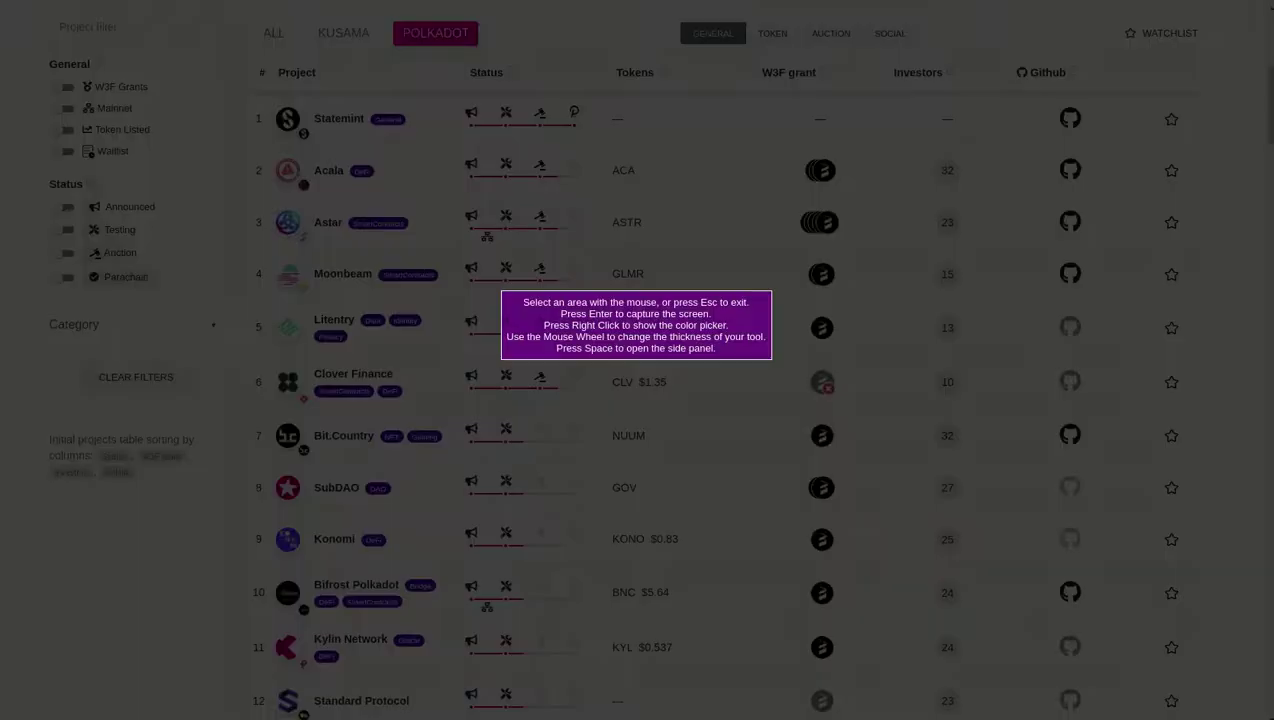
pyautogui.moveTo(1, 1); pyautogui.dragTo(1232, 716)
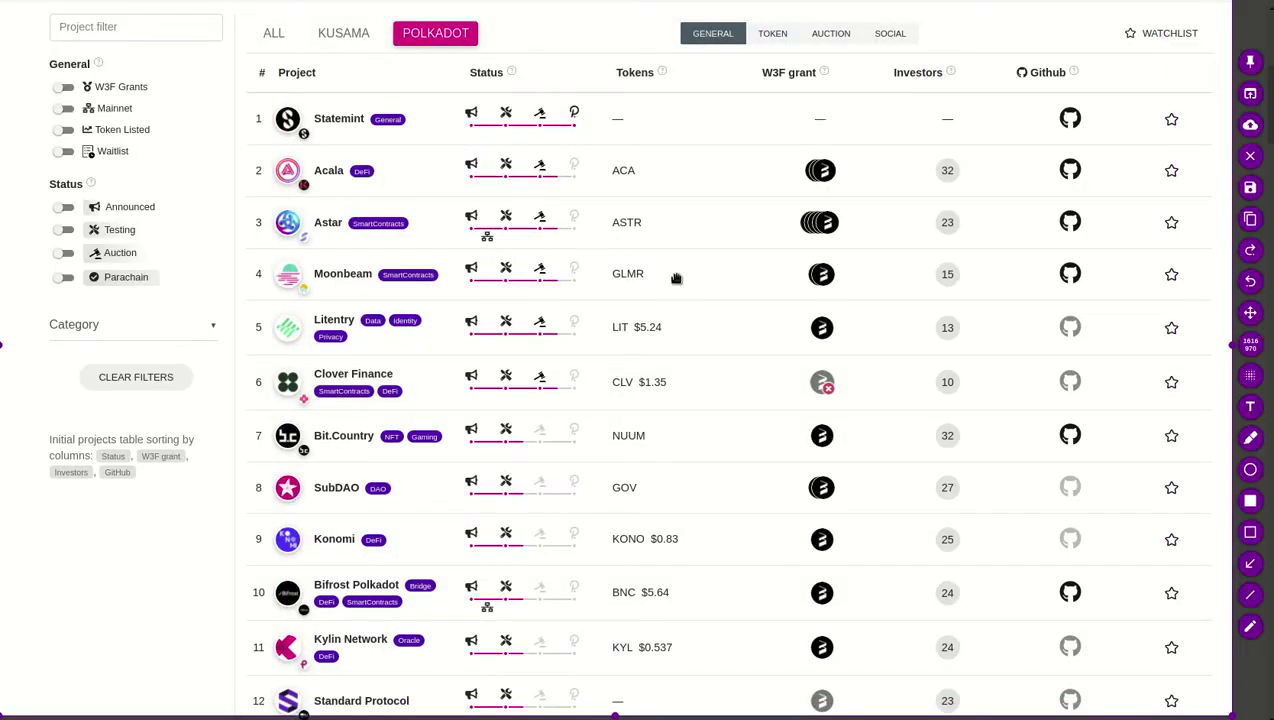
pyautogui.click(1251, 532)
pyautogui.moveTo(41, 43)
pyautogui.mouseDown()
pyautogui.moveTo(157, 348)
pyautogui.moveTo(190, 298)
pyautogui.mouseUp()
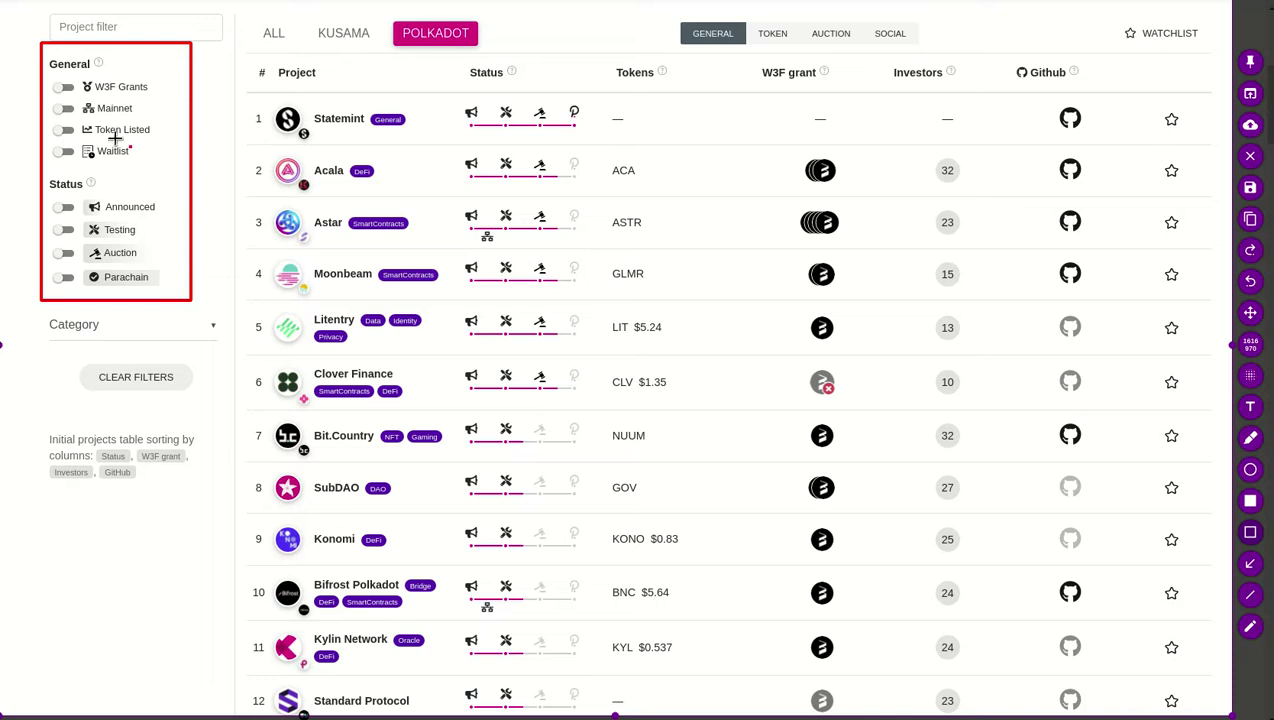
pyautogui.moveTo(44, 78)
pyautogui.mouseDown()
pyautogui.moveTo(179, 93)
pyautogui.moveTo(146, 87)
pyautogui.moveTo(155, 100)
pyautogui.moveTo(95, 124)
pyautogui.moveTo(36, 95)
pyautogui.mouseUp()
pyautogui.moveTo(157, 138); pyautogui.dragTo(42, 120)
pyautogui.moveTo(139, 162); pyautogui.dragTo(50, 143)
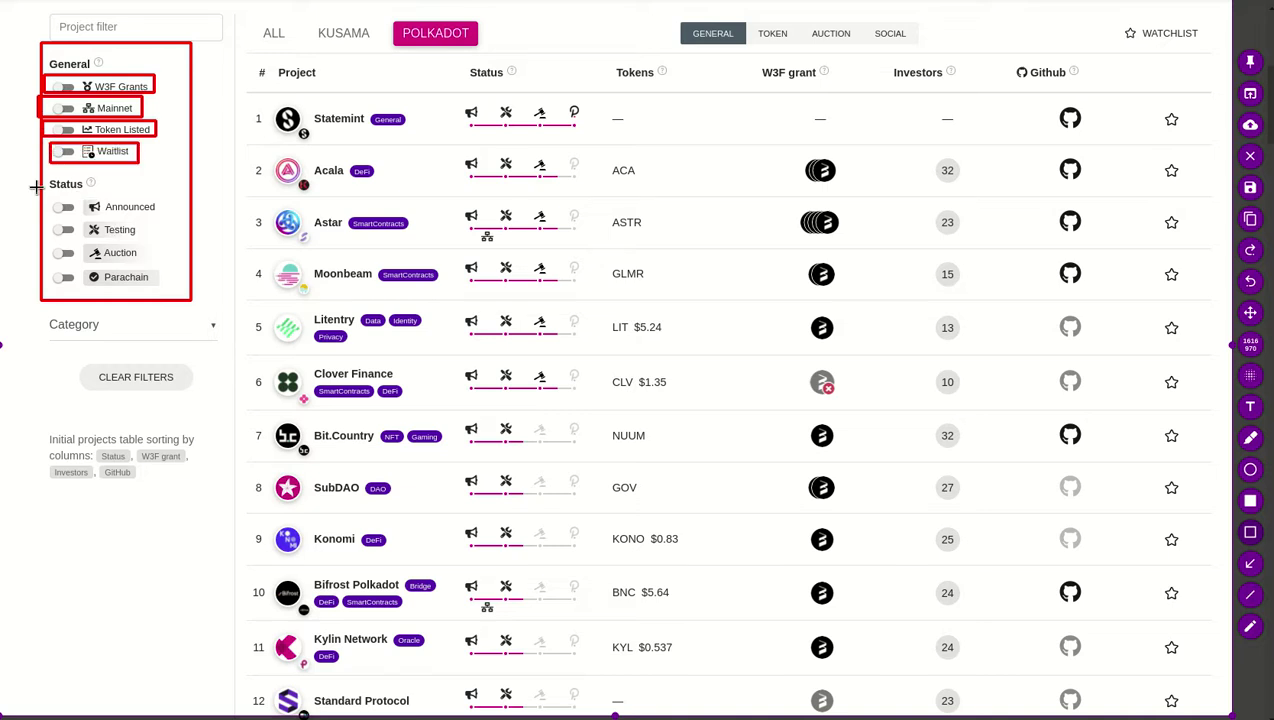
# - Box the Announced, Testing, Auction, Parachain toggles and GENERAL/TOKEN/AUCTION tabs, then exit
pyautogui.moveTo(45, 194)
pyautogui.mouseDown()
pyautogui.moveTo(142, 224)
pyautogui.moveTo(188, 218)
pyautogui.moveTo(165, 212)
pyautogui.mouseUp()
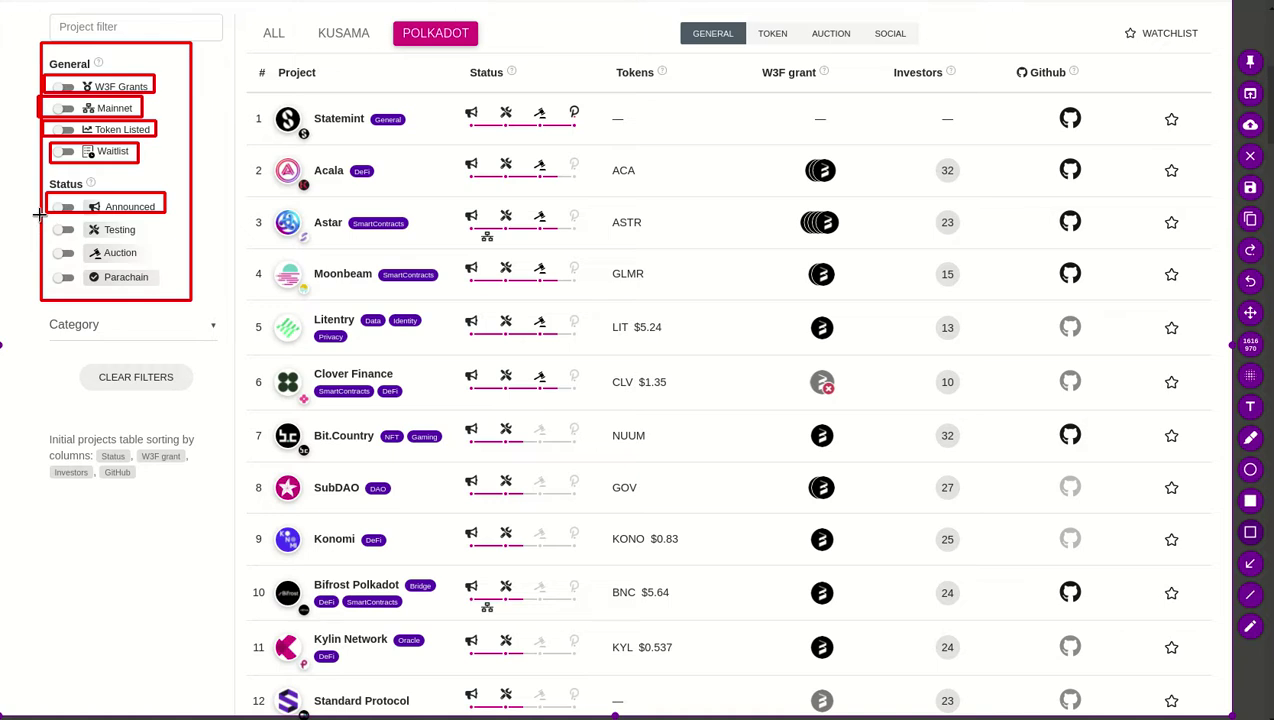
pyautogui.moveTo(45, 220)
pyautogui.mouseDown()
pyautogui.moveTo(70, 245)
pyautogui.moveTo(164, 237)
pyautogui.mouseUp()
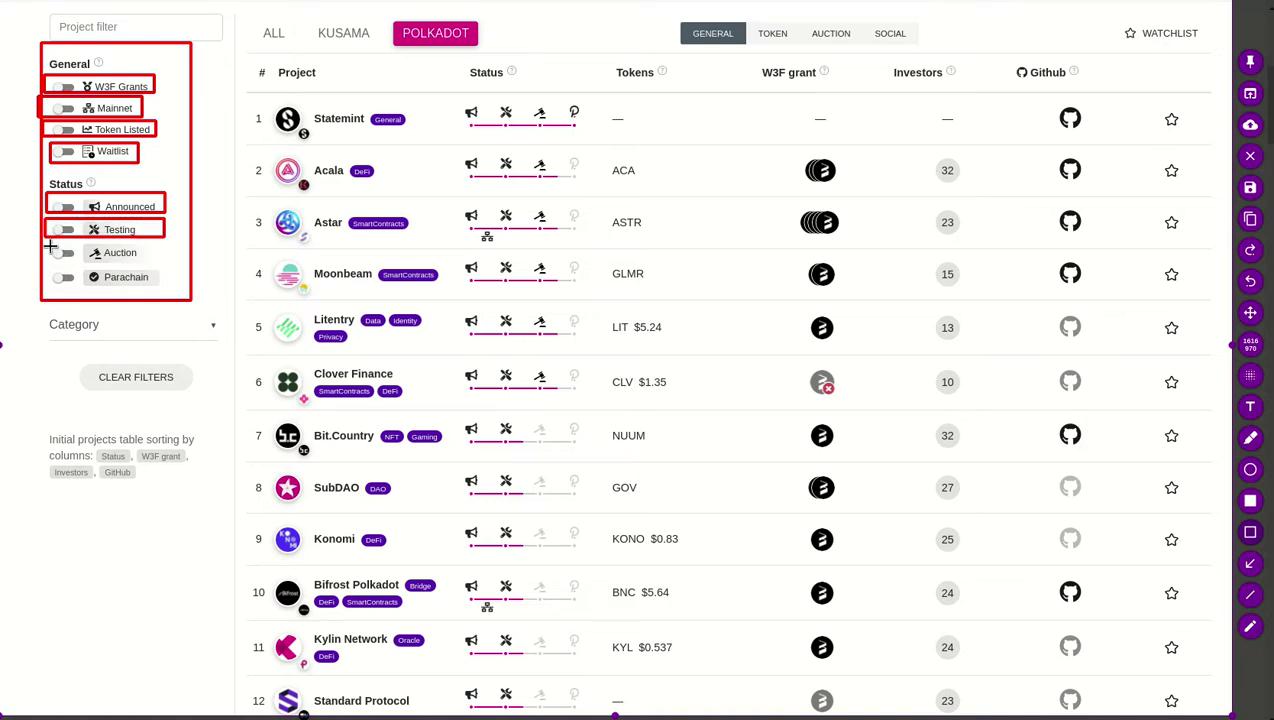
pyautogui.moveTo(45, 241)
pyautogui.mouseDown()
pyautogui.moveTo(68, 258)
pyautogui.moveTo(160, 260)
pyautogui.mouseUp()
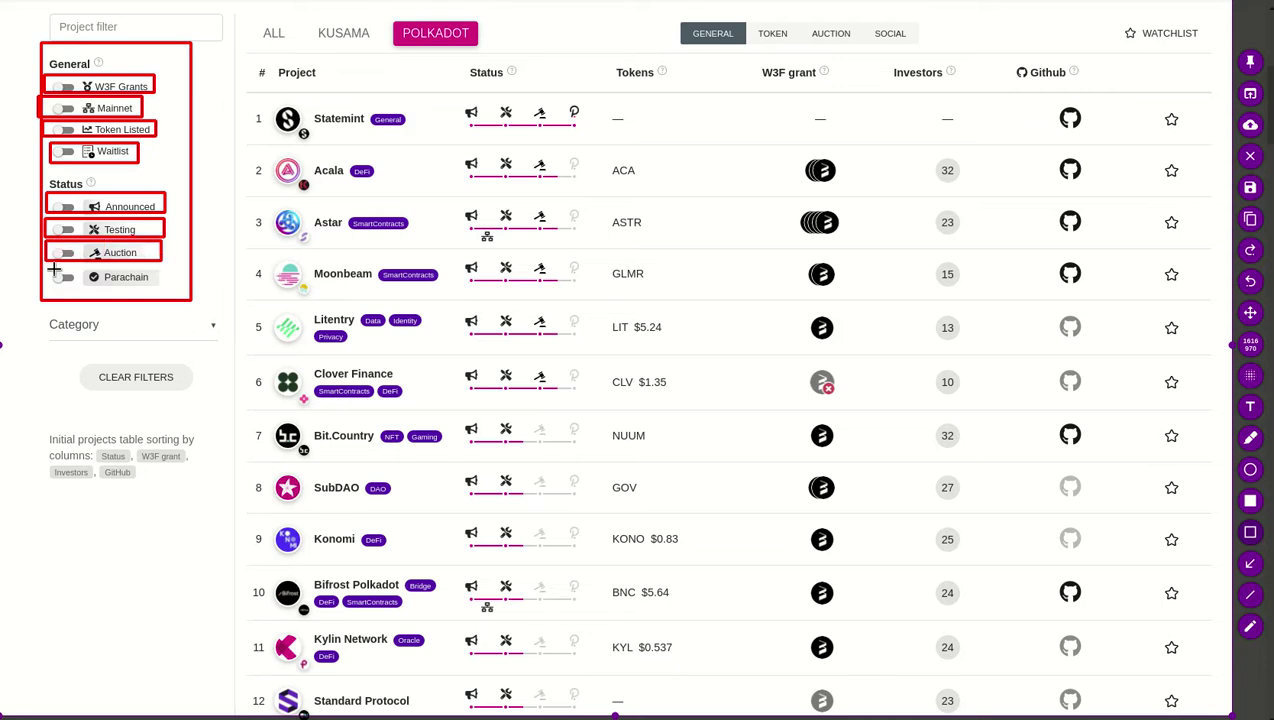
pyautogui.moveTo(46, 263)
pyautogui.mouseDown()
pyautogui.moveTo(80, 298)
pyautogui.moveTo(150, 300)
pyautogui.moveTo(161, 288)
pyautogui.mouseUp()
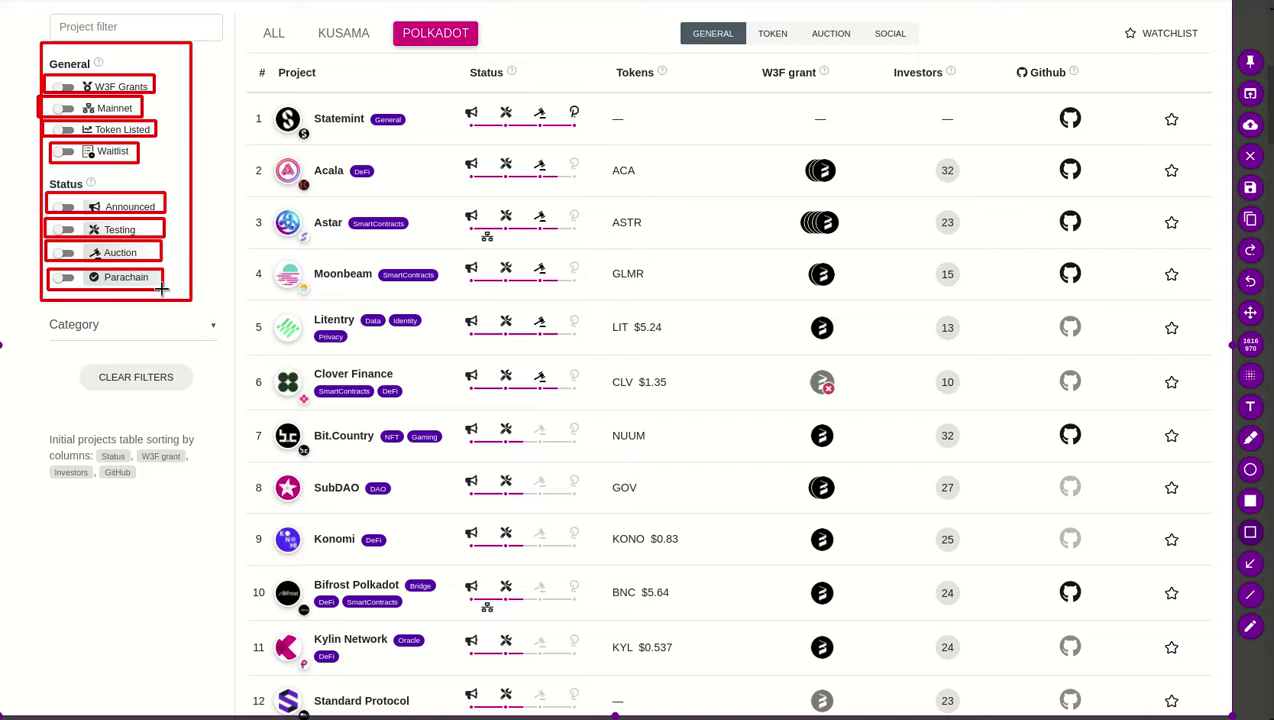
pyautogui.moveTo(161, 288); pyautogui.dragTo(161, 288)
pyautogui.moveTo(673, 22)
pyautogui.mouseDown()
pyautogui.moveTo(752, 52)
pyautogui.moveTo(737, 50)
pyautogui.moveTo(787, 50)
pyautogui.mouseUp()
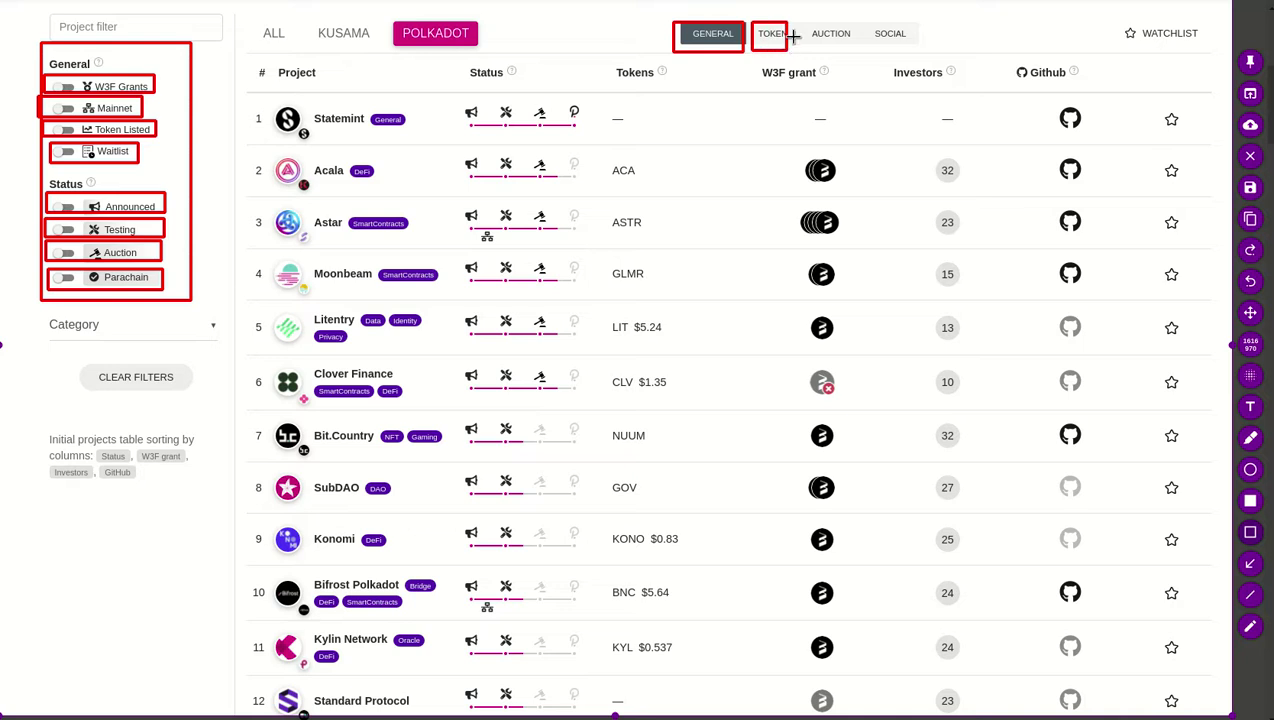
pyautogui.moveTo(810, 18)
pyautogui.mouseDown()
pyautogui.moveTo(830, 50)
pyautogui.moveTo(919, 50)
pyautogui.mouseUp()
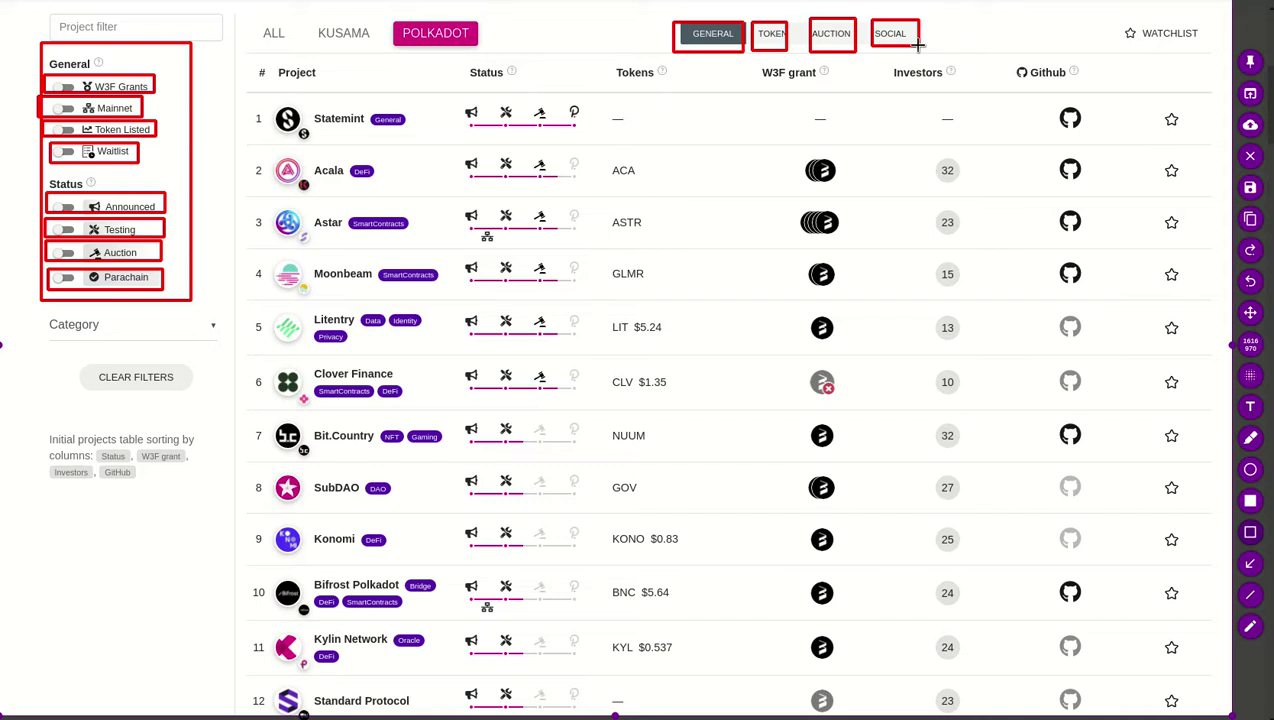
pyautogui.press('Escape')
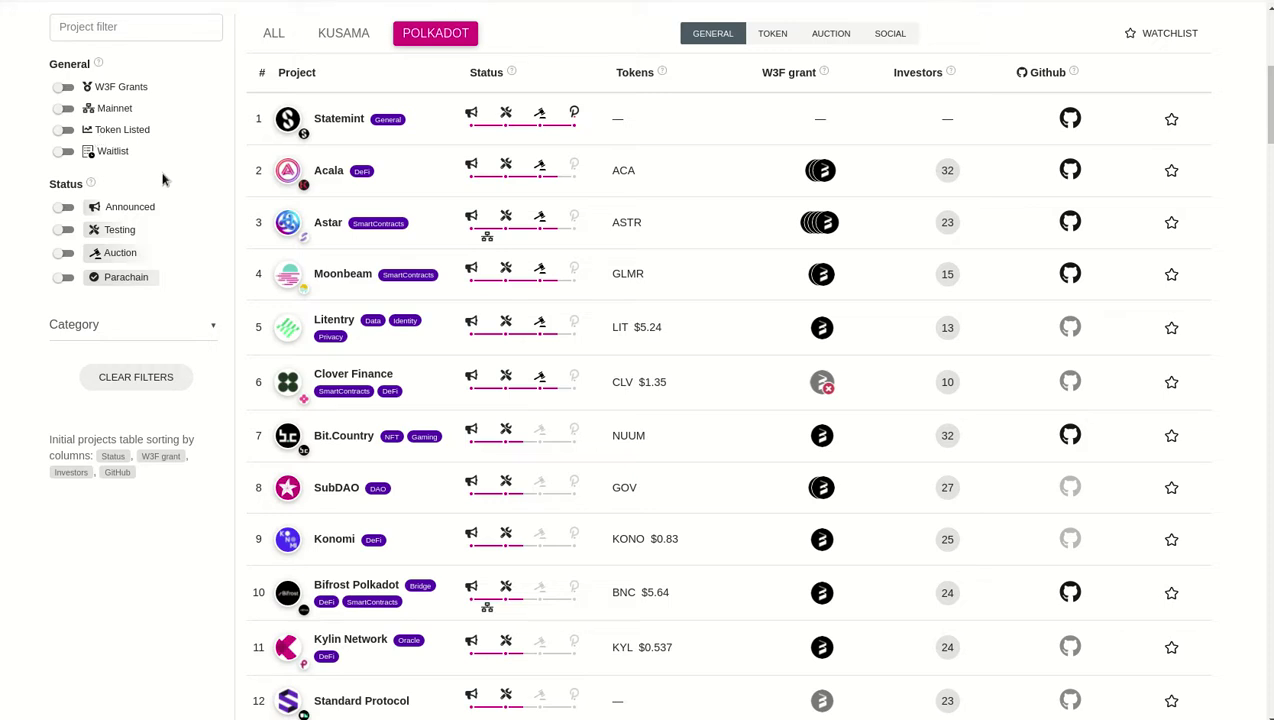
# - Turn on the Auction status toggle to list the 5 Polkadot auction projects
pyautogui.click(72, 256)
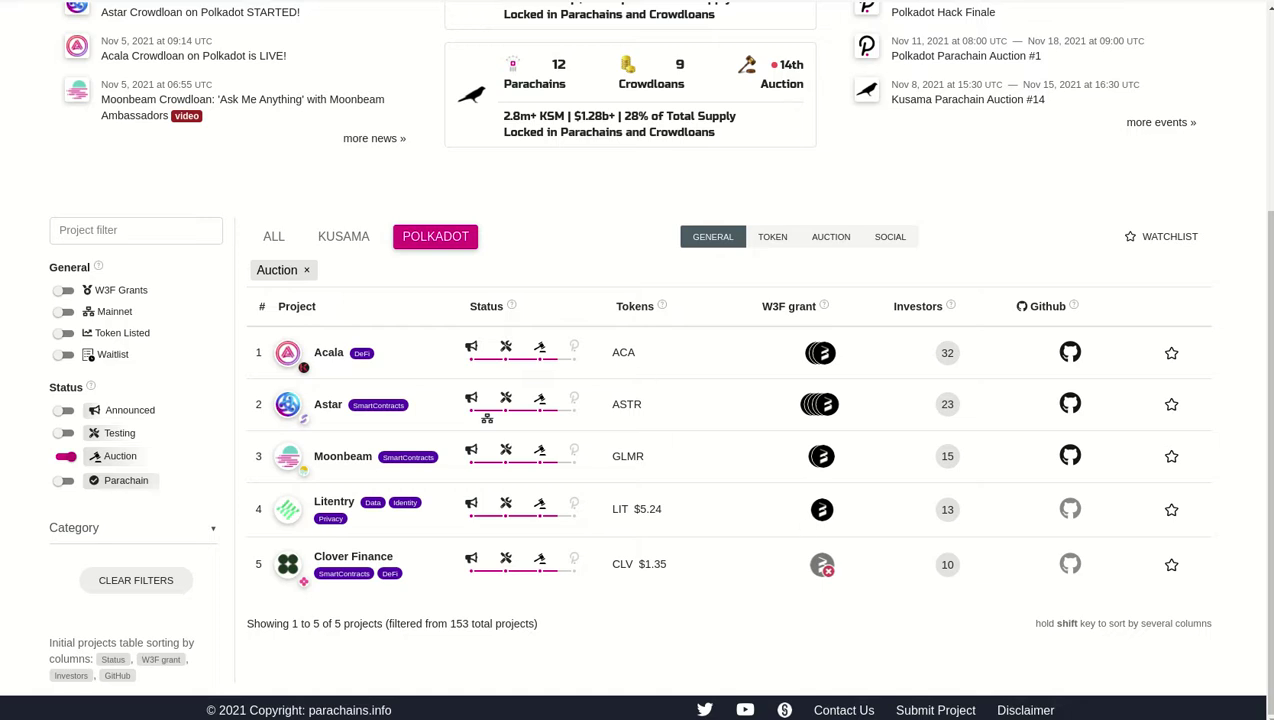
pyautogui.rightClick(1008, 3)
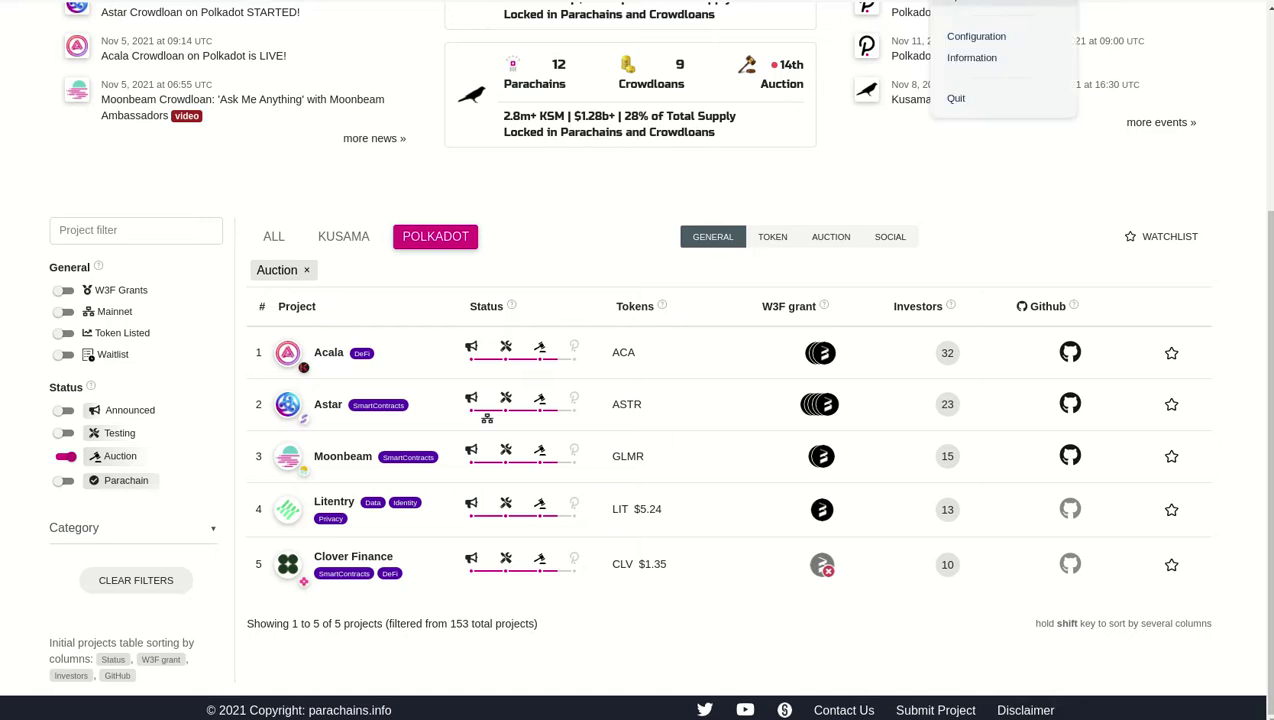
# - Capture the 5-project auction table with an arrow at Acala's status icons, then close
pyautogui.click(1008, 3)
pyautogui.moveTo(36, 196); pyautogui.dragTo(1239, 643)
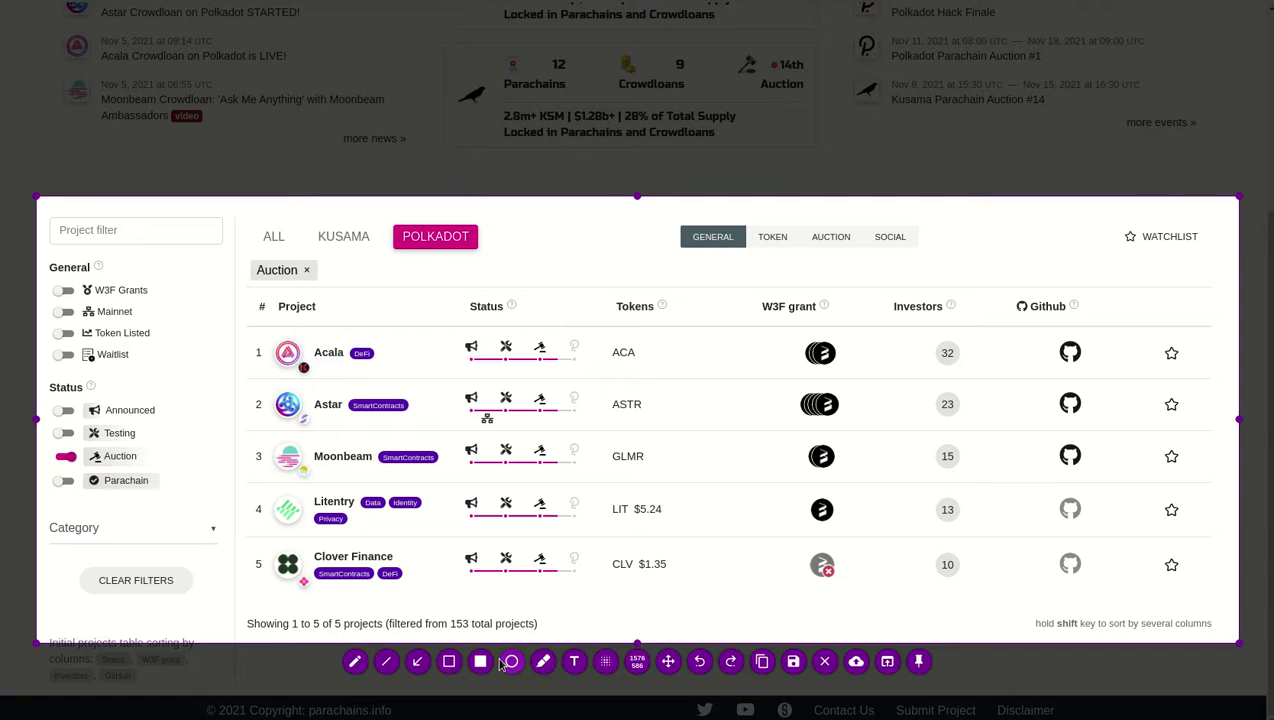
pyautogui.click(420, 664)
pyautogui.moveTo(618, 246); pyautogui.dragTo(557, 349)
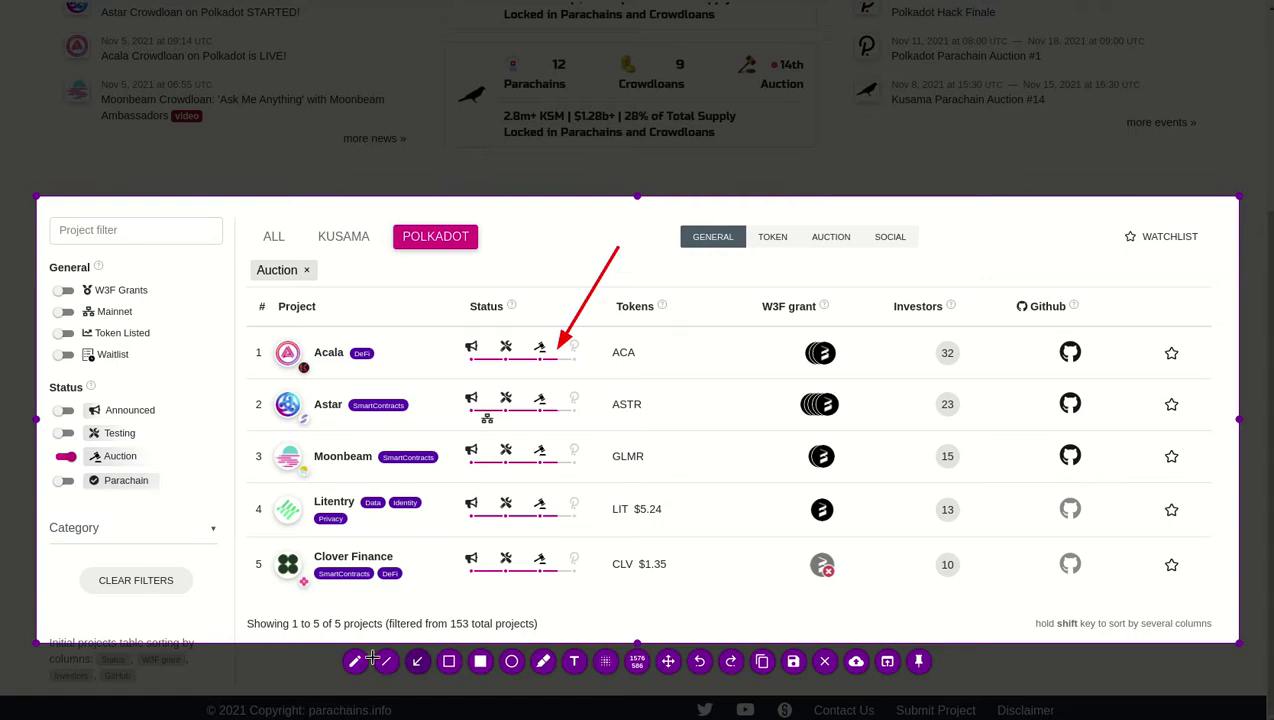
pyautogui.press('Escape')
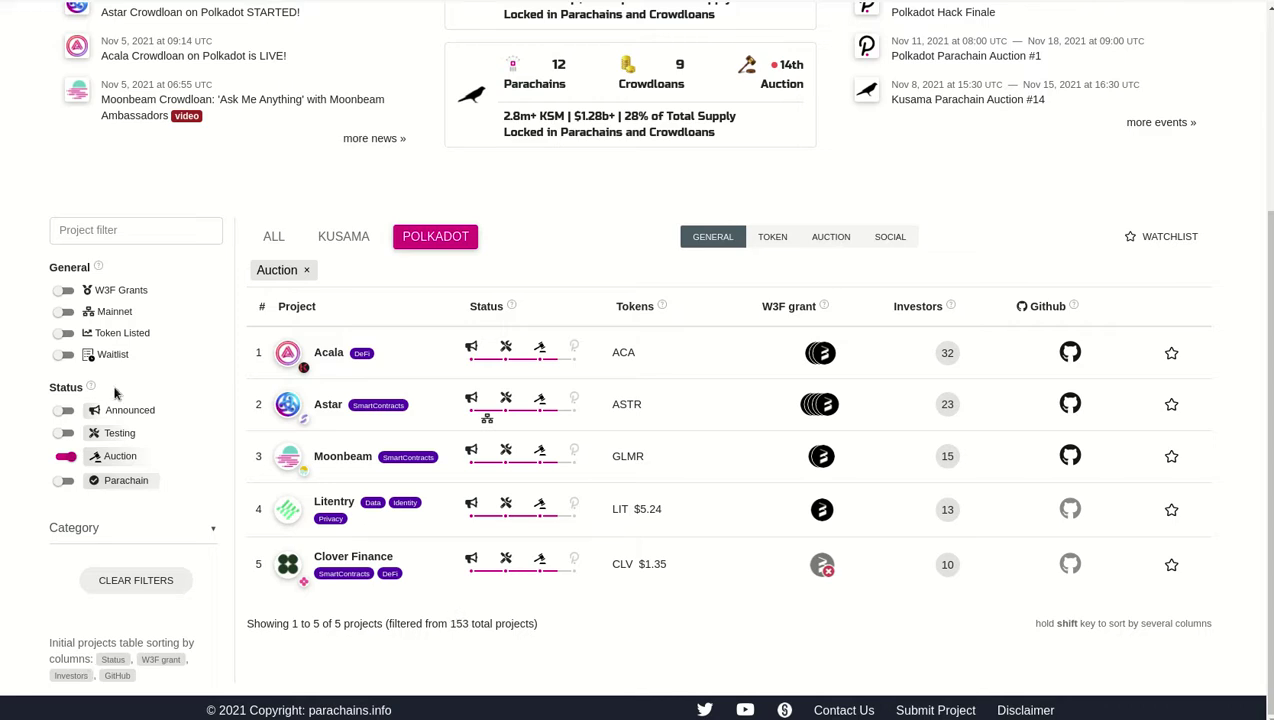
# - Browse the Kusama projects that are in the Auction stage
pyautogui.click(347, 236)
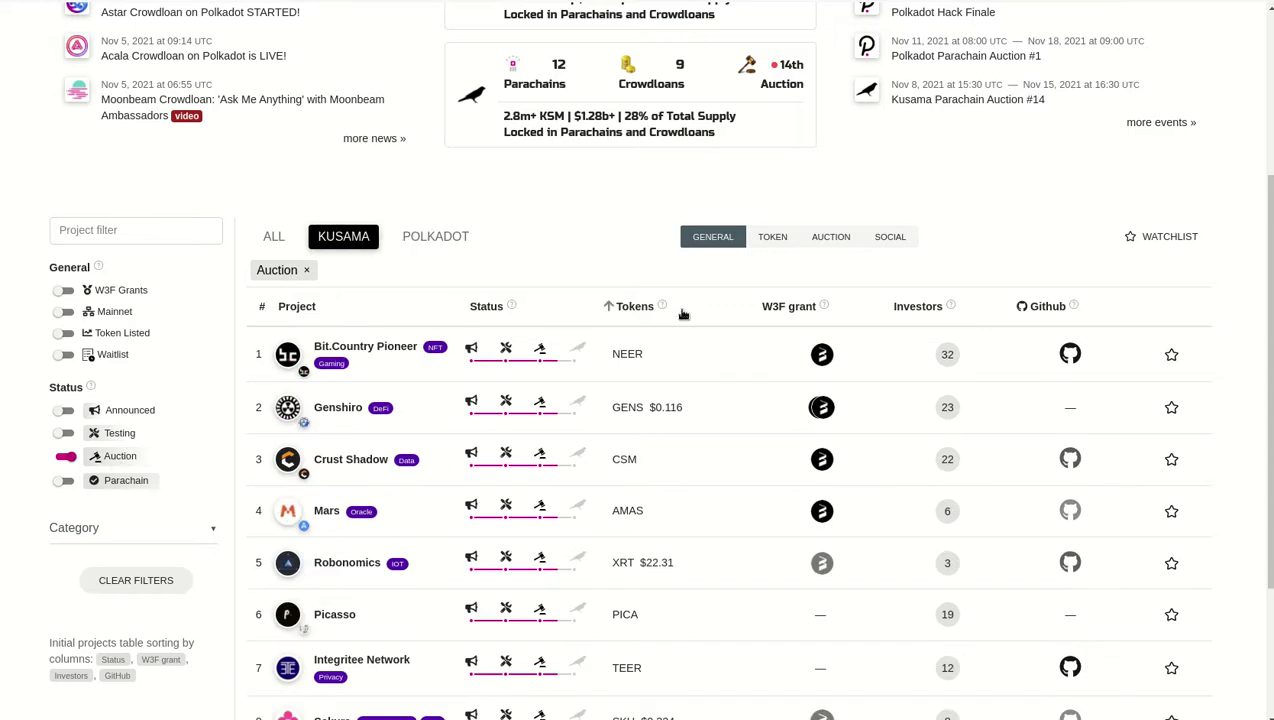
pyautogui.scroll(-1, 642, 368)
pyautogui.scroll(-2, 642, 368)
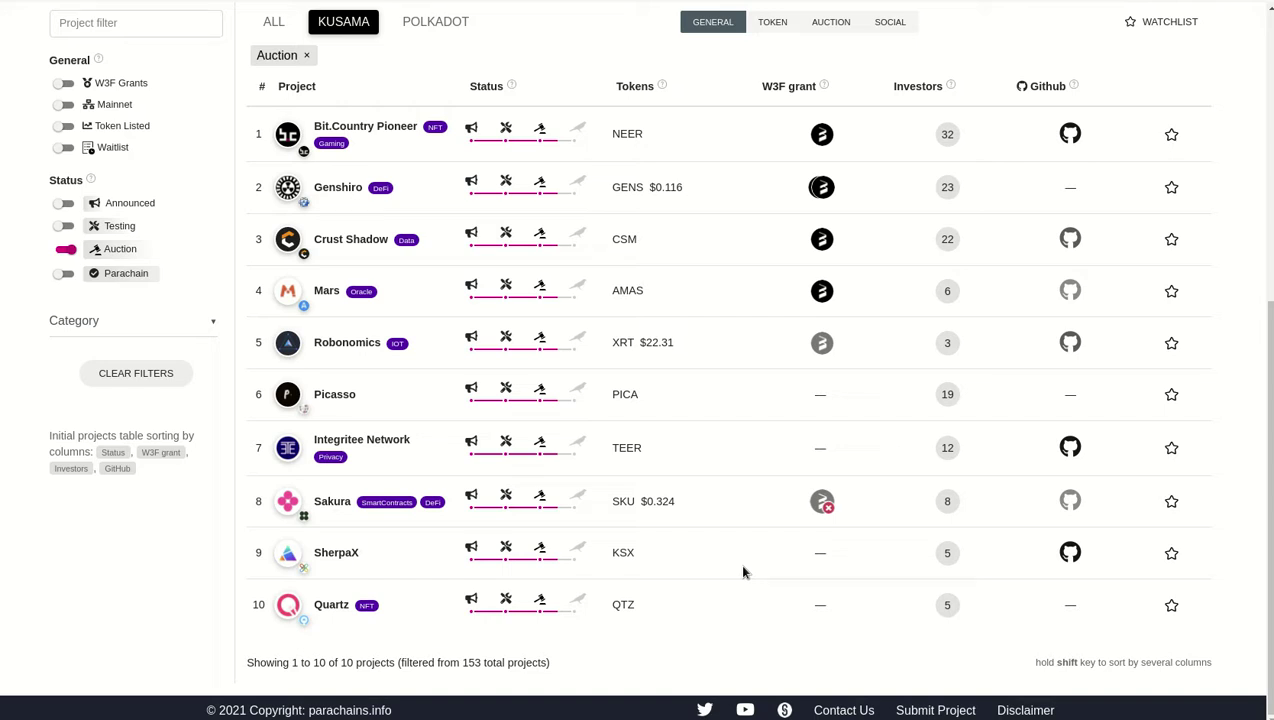
# - Replace the Auction status filter with the Parachain filter
pyautogui.click(65, 250)
pyautogui.click(65, 272)
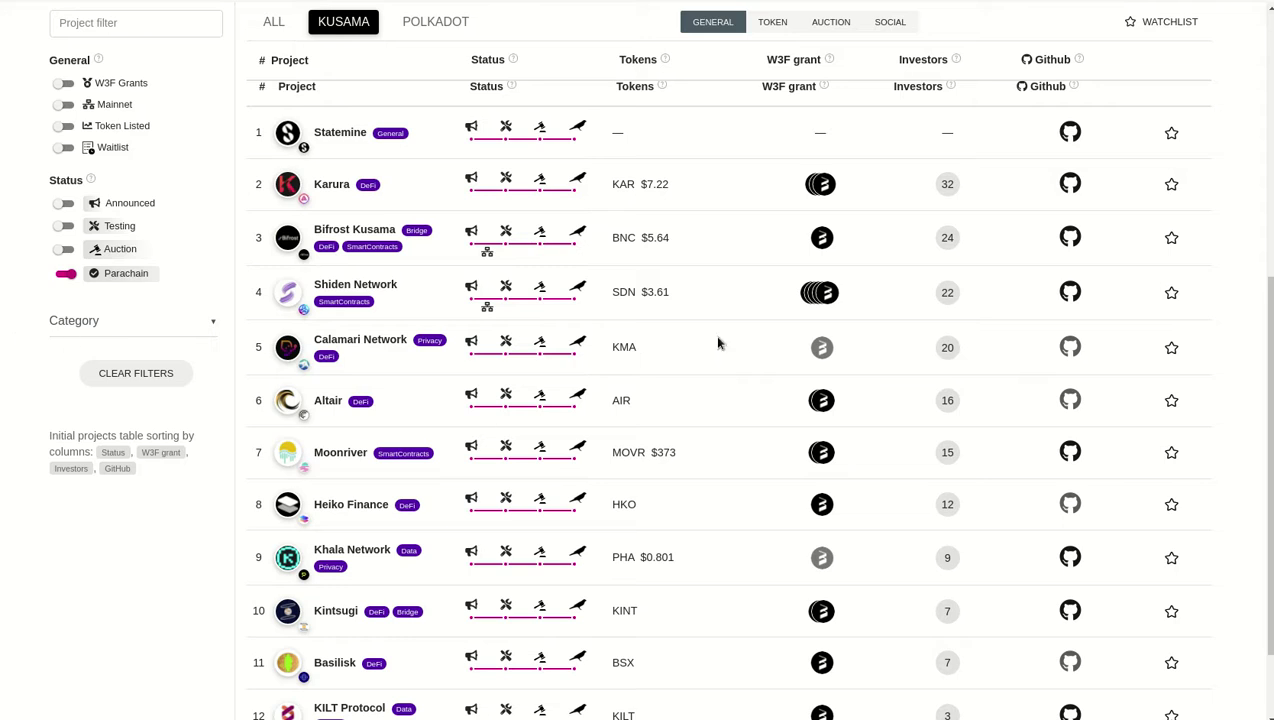
pyautogui.scroll(-2, 592, 265)
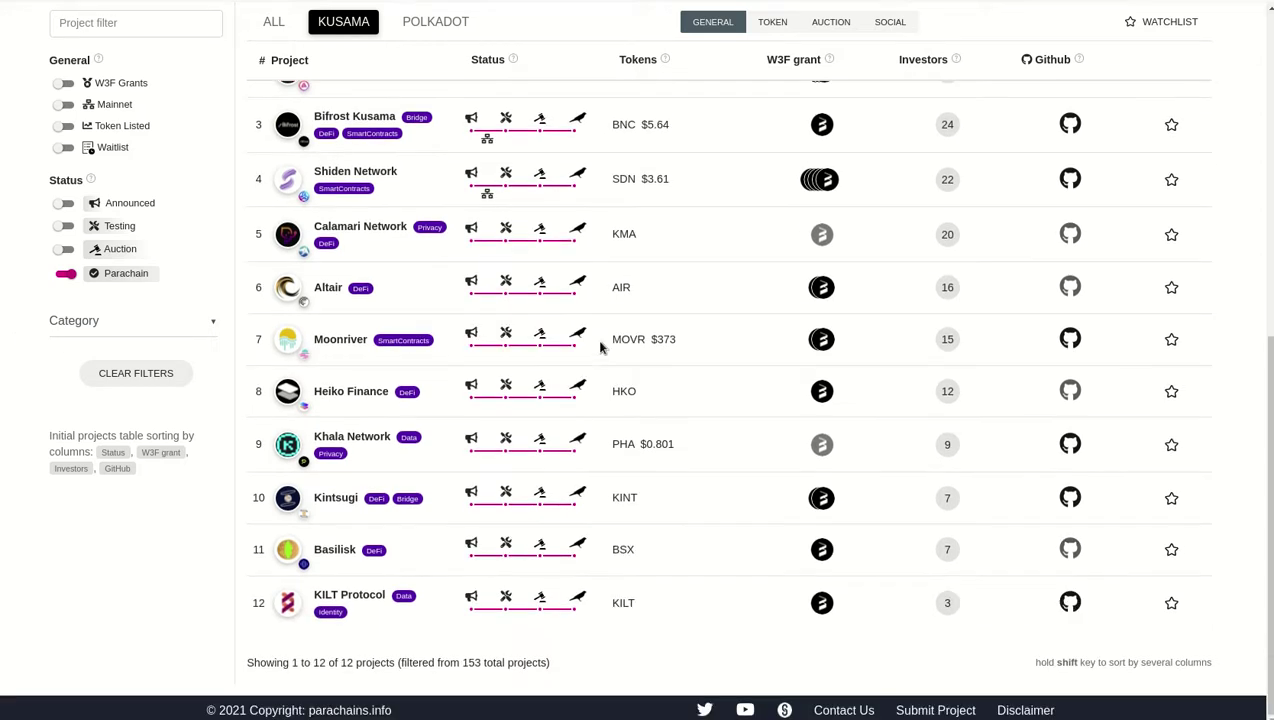
pyautogui.scroll(3, 628, 629)
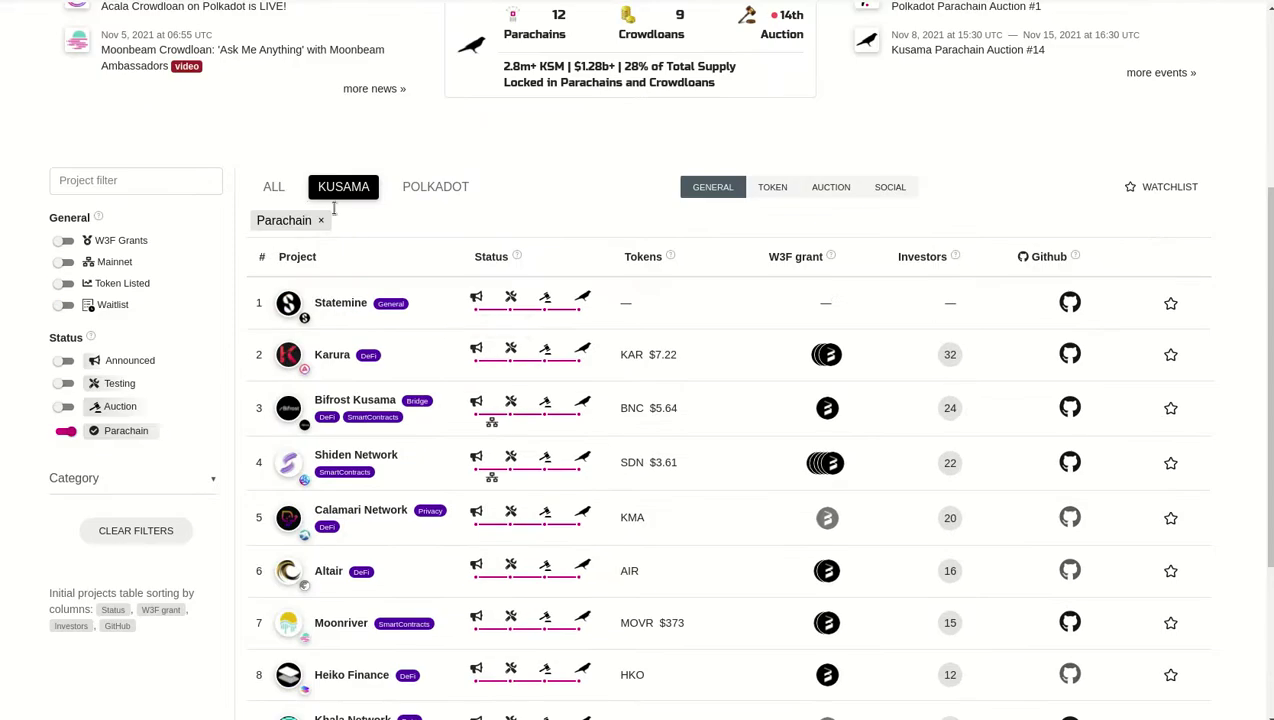
# - Show parachains from all networks and scroll through the 13 results
pyautogui.click(268, 187)
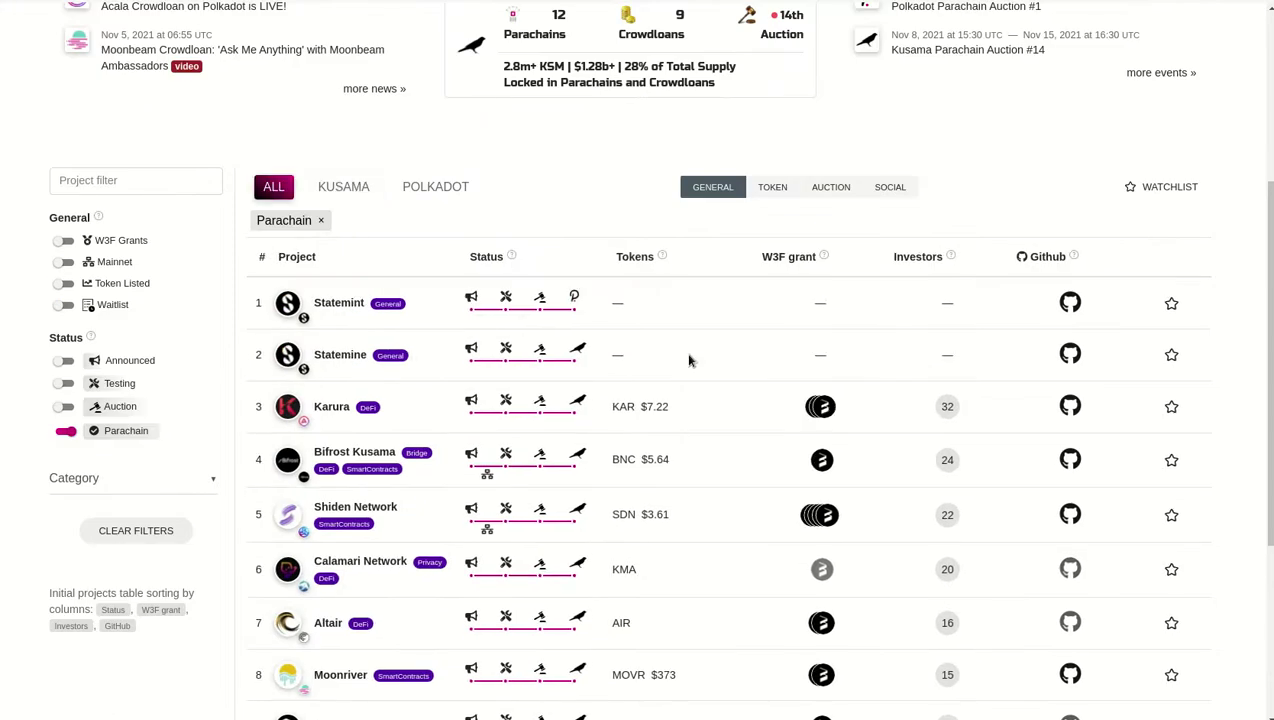
pyautogui.scroll(-3, 688, 358)
pyautogui.scroll(-1, 594, 198)
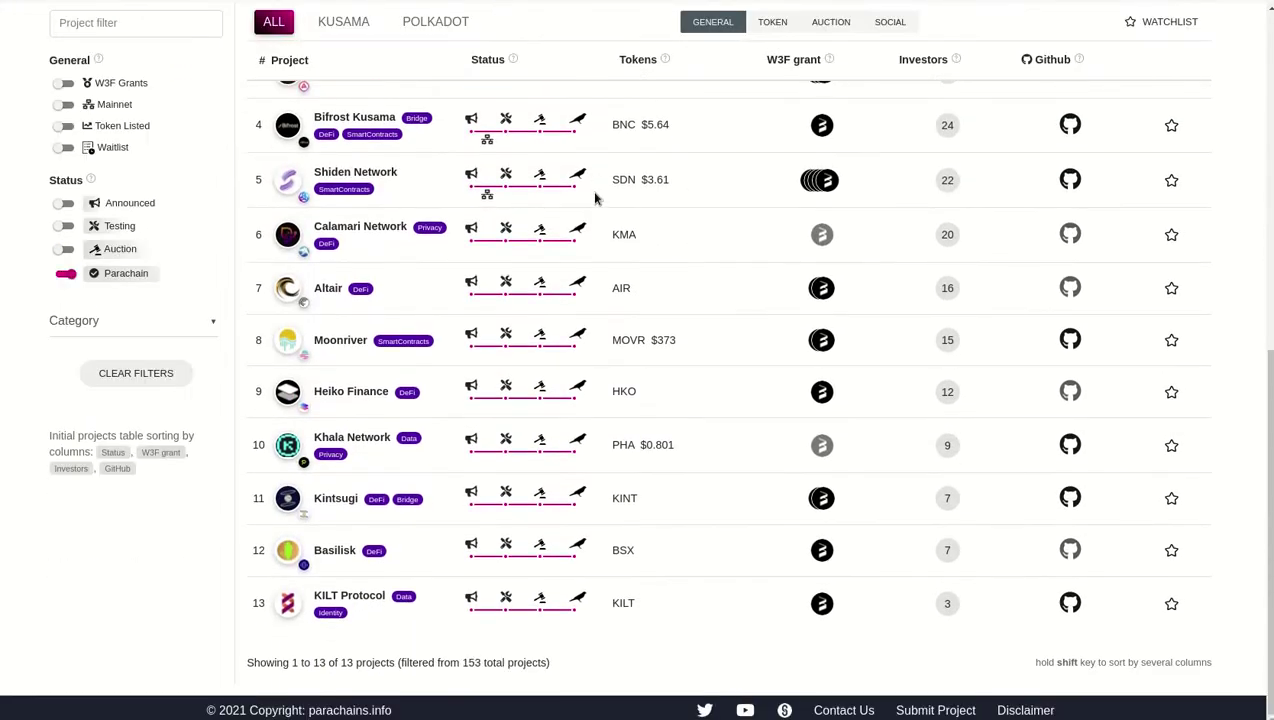
pyautogui.scroll(3, 603, 555)
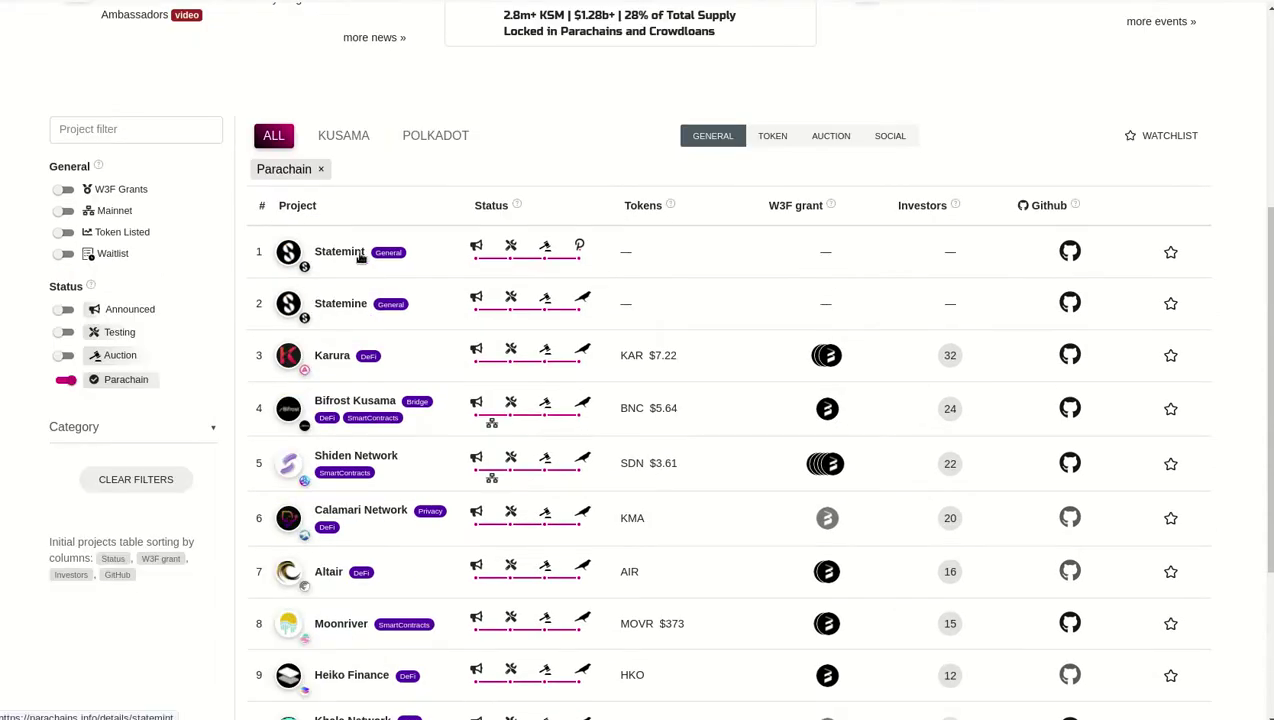
pyautogui.scroll(-1, 622, 298)
pyautogui.scroll(-1, 622, 298)
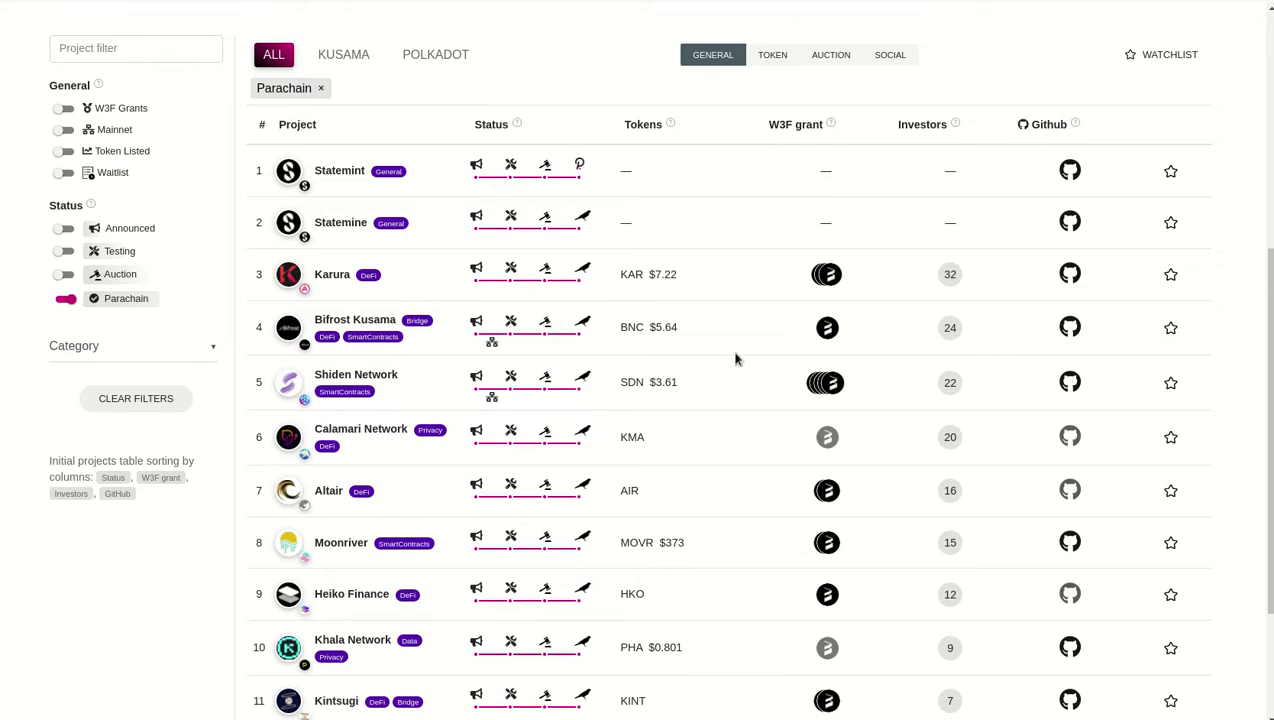
pyautogui.scroll(-2, 735, 358)
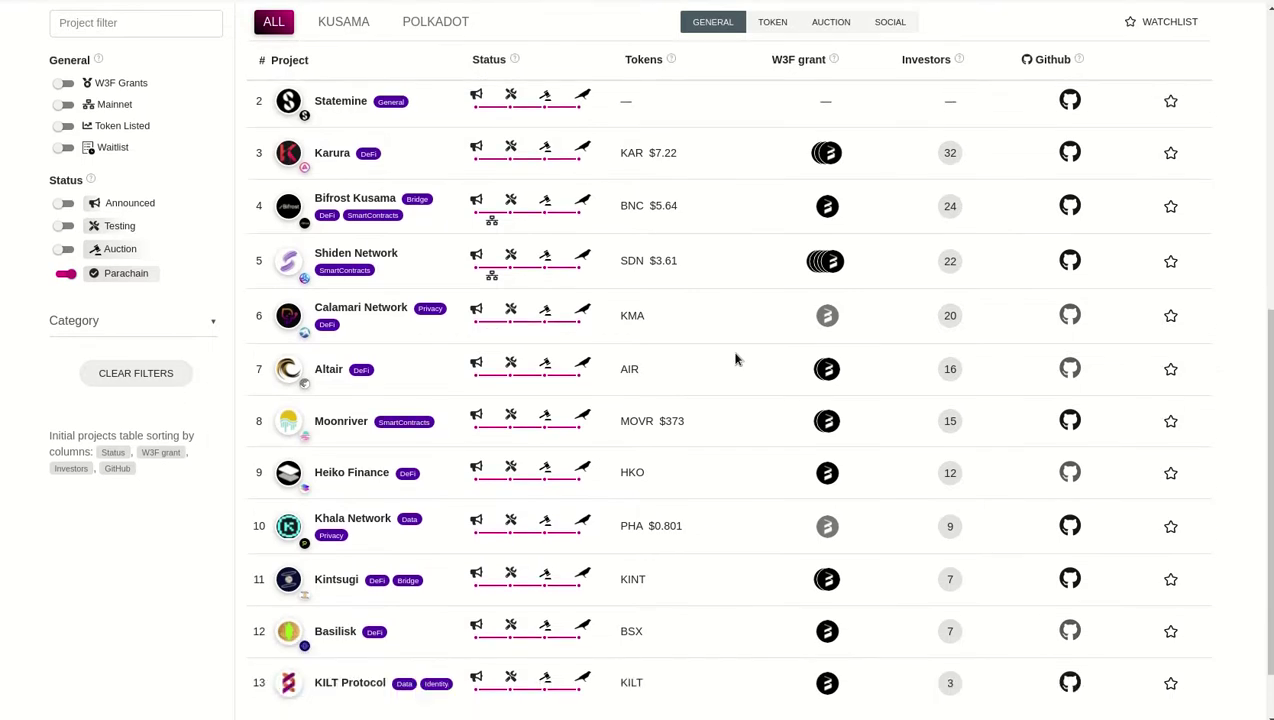
pyautogui.scroll(-1, 735, 358)
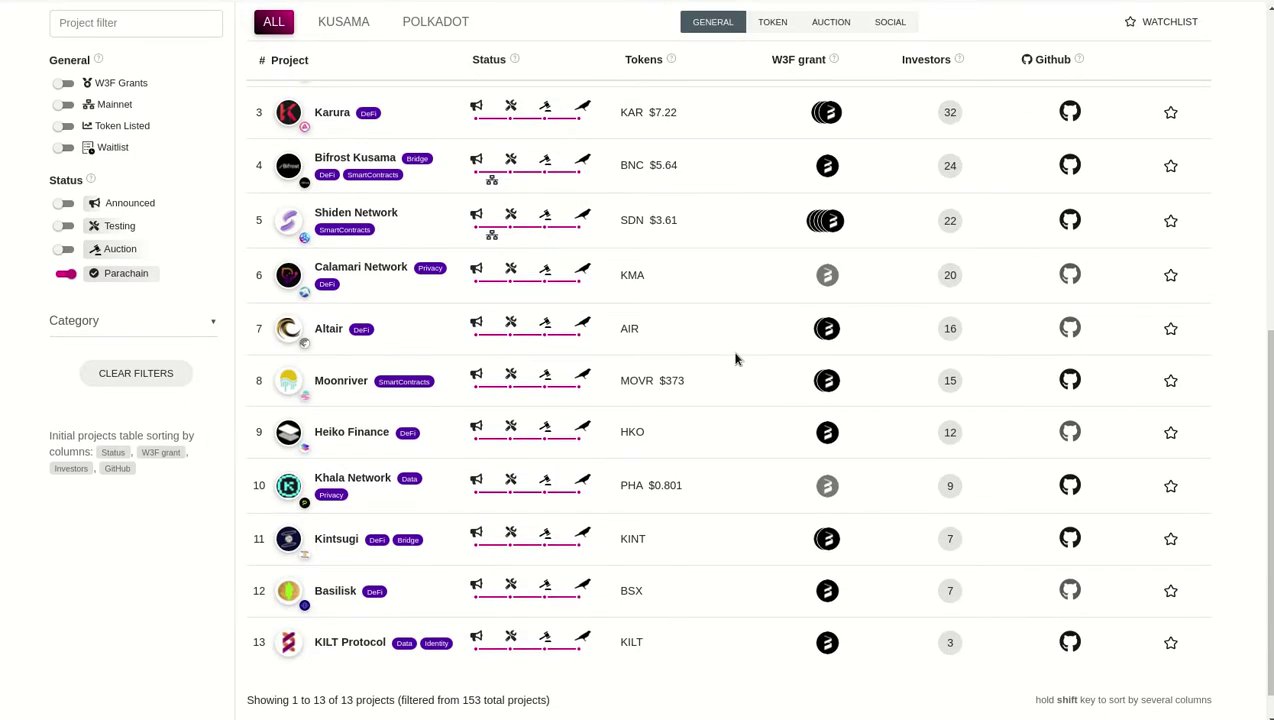
# - Swap the Parachain filter for Auction and scroll through all-network auction projects
pyautogui.click(64, 274)
pyautogui.click(65, 251)
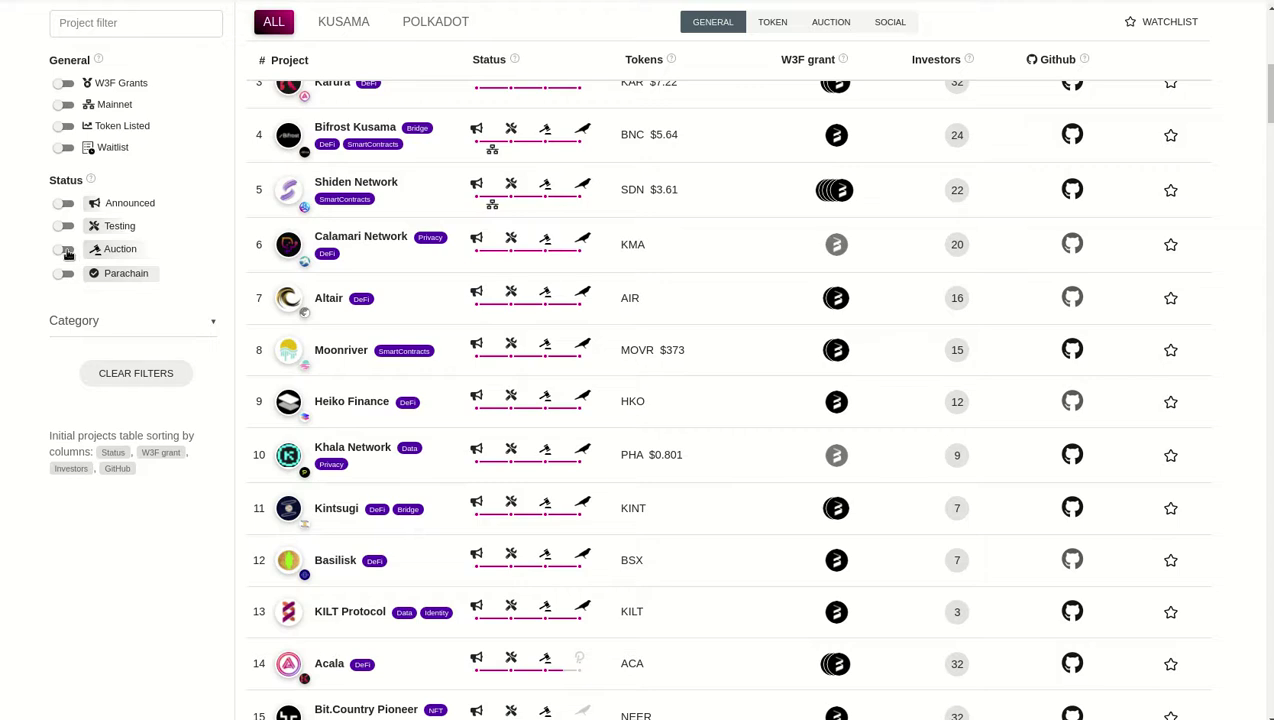
pyautogui.scroll(3, 597, 330)
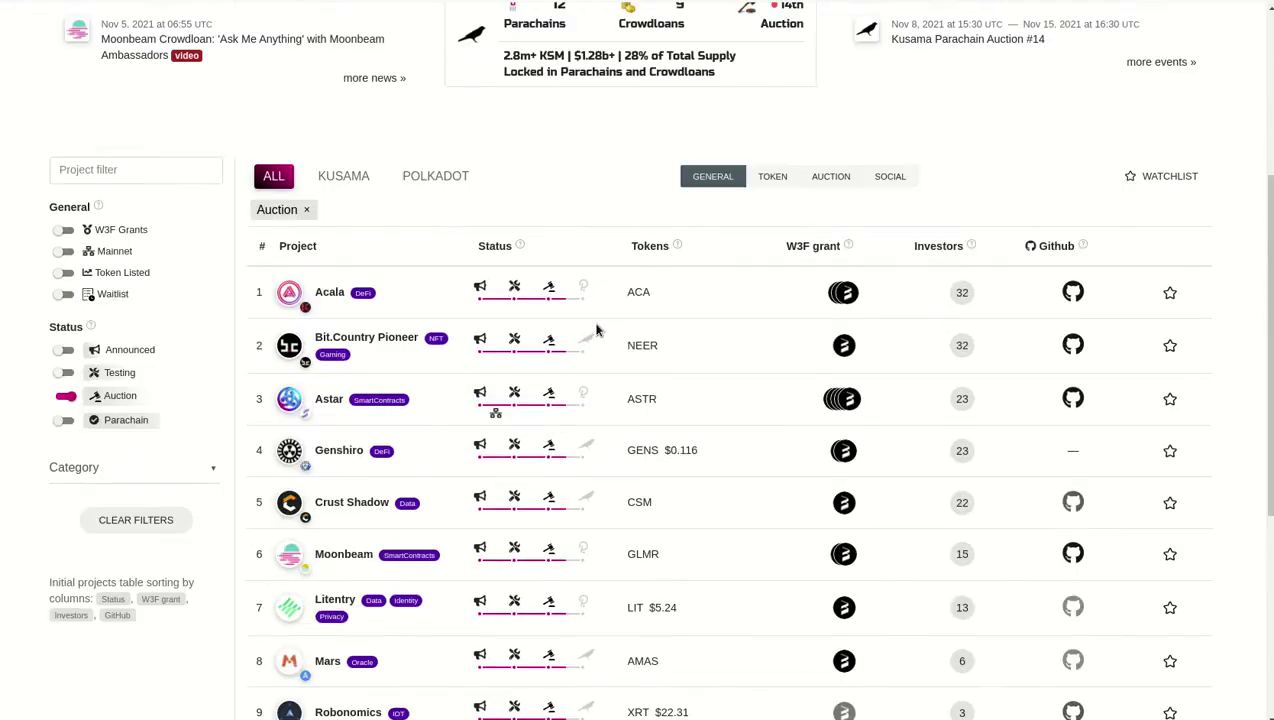
pyautogui.scroll(-3, 597, 330)
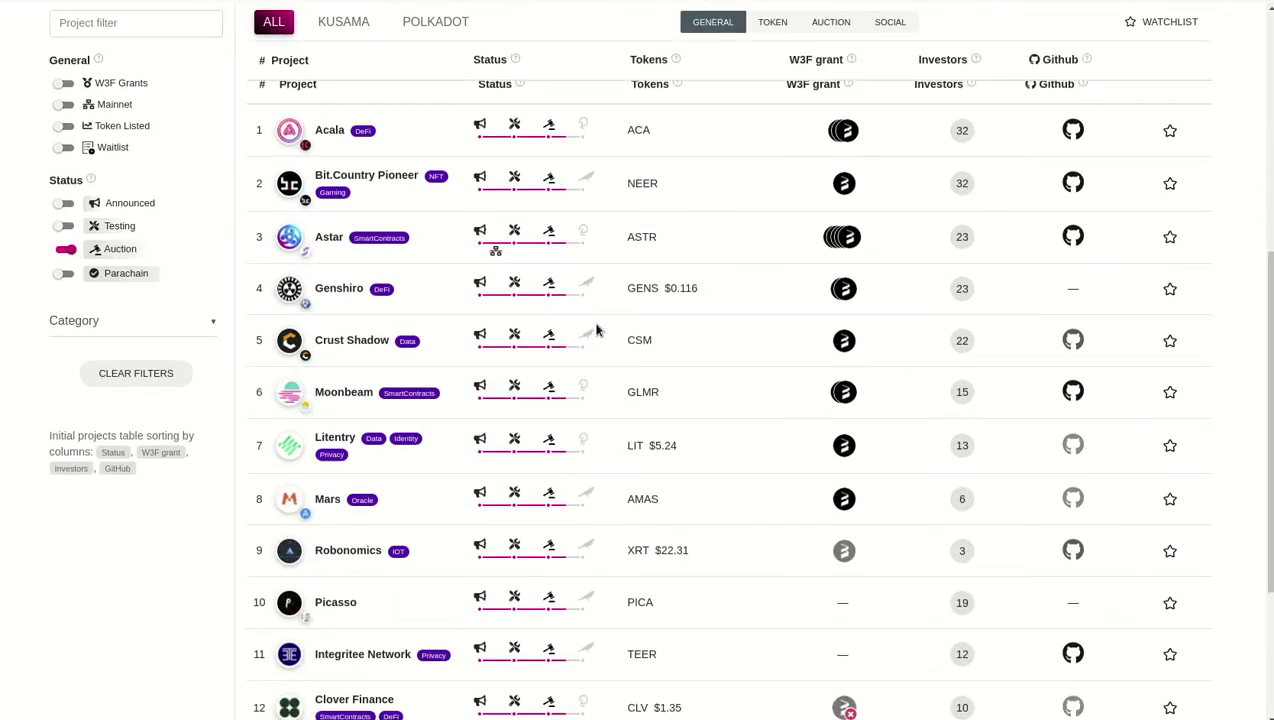
pyautogui.scroll(3, 597, 330)
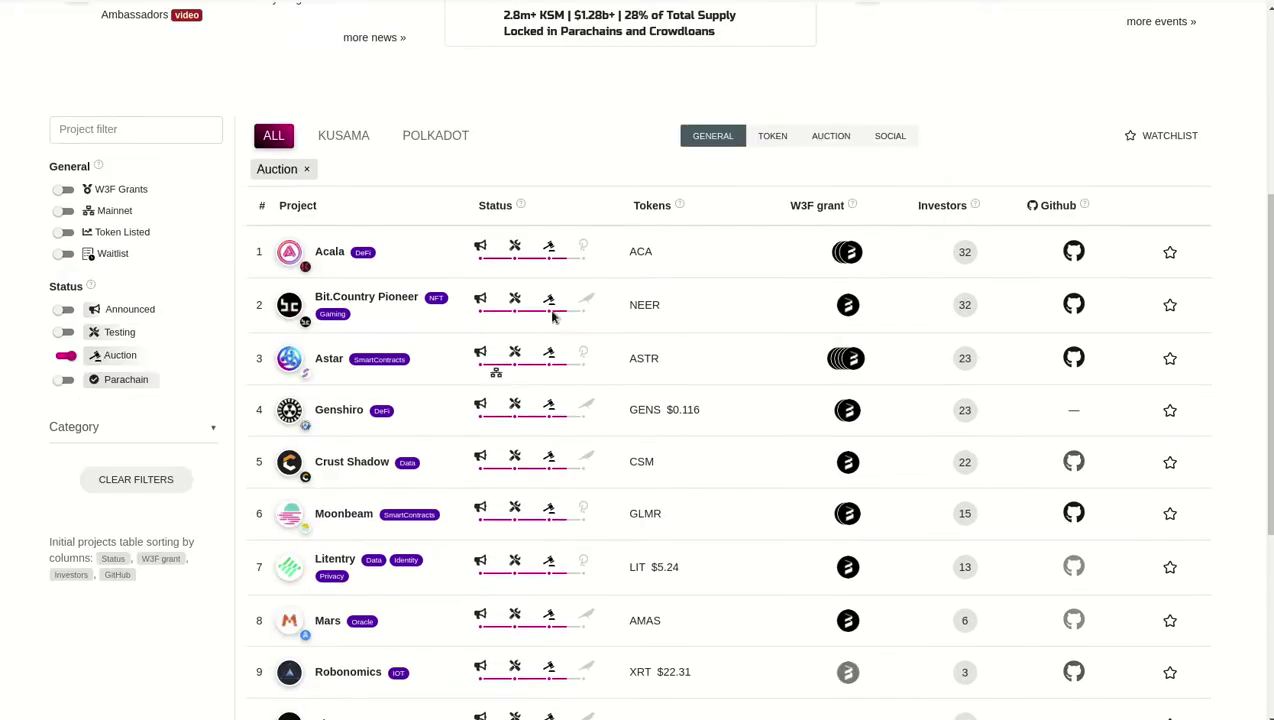
pyautogui.scroll(4, 1148, 265)
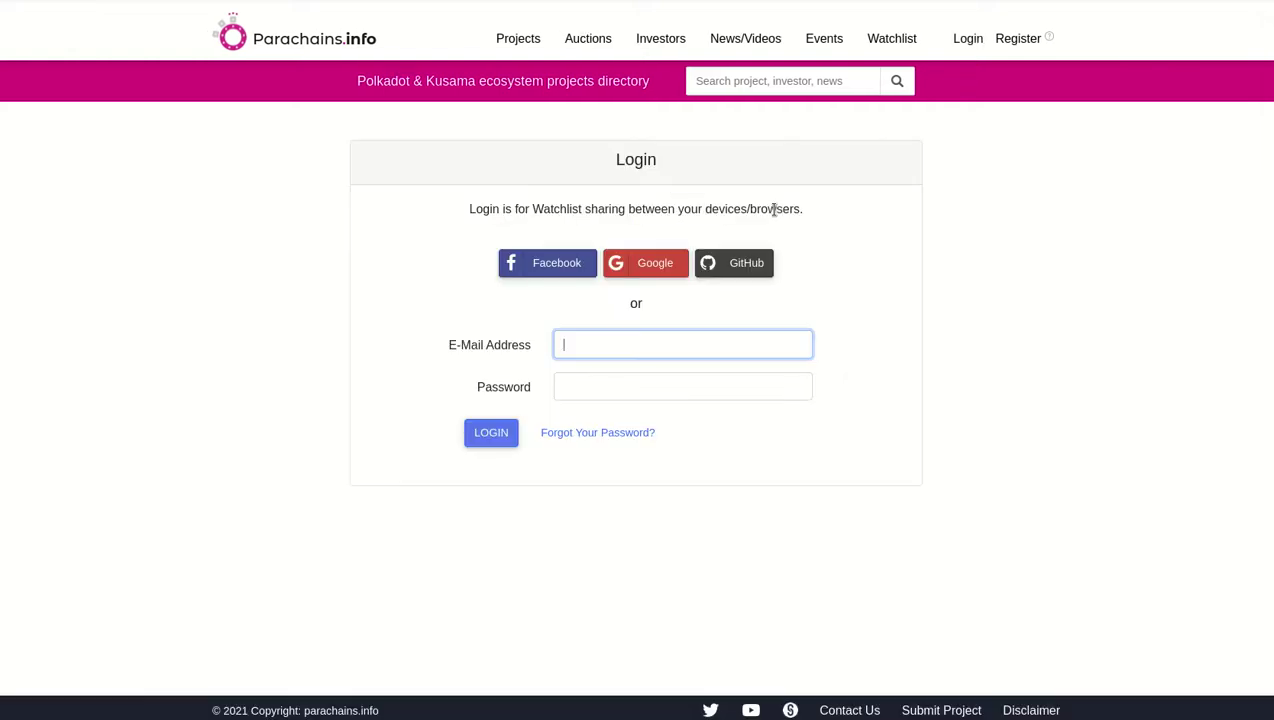
# - Fill in the saved account e-mail and the password, and submit the login
pyautogui.click(659, 340)
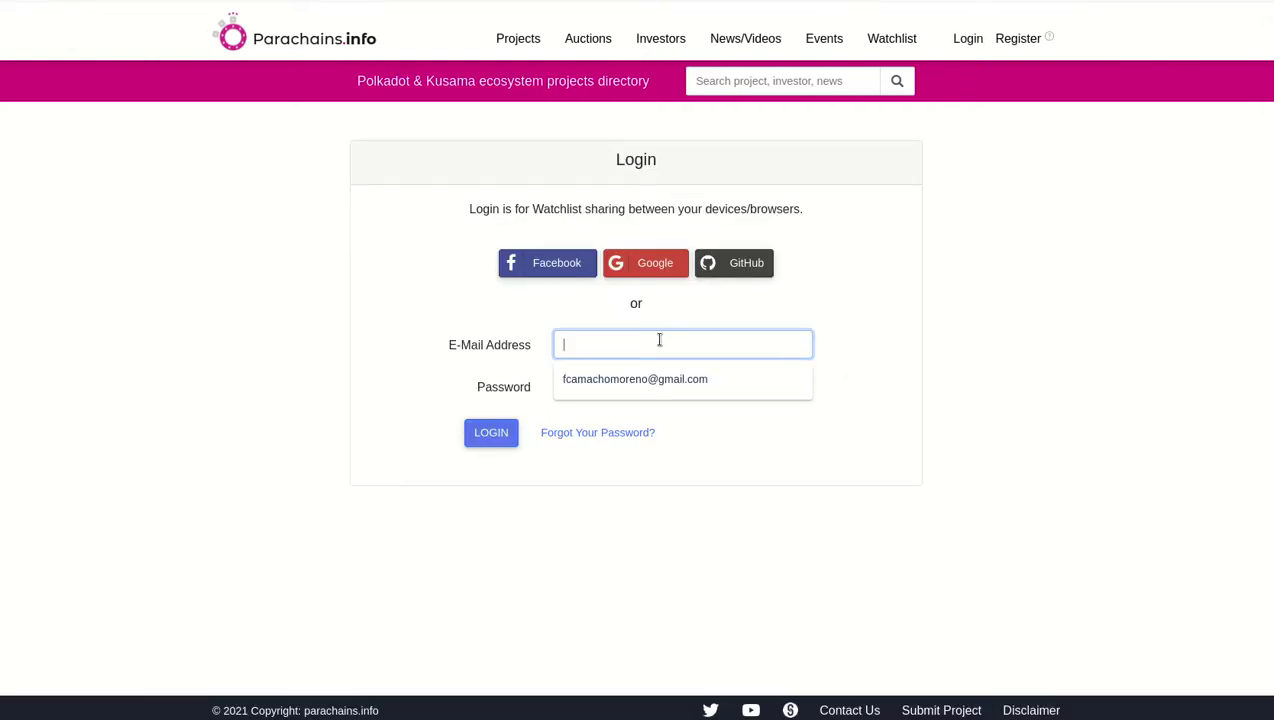
pyautogui.click(637, 380)
pyautogui.click(637, 387)
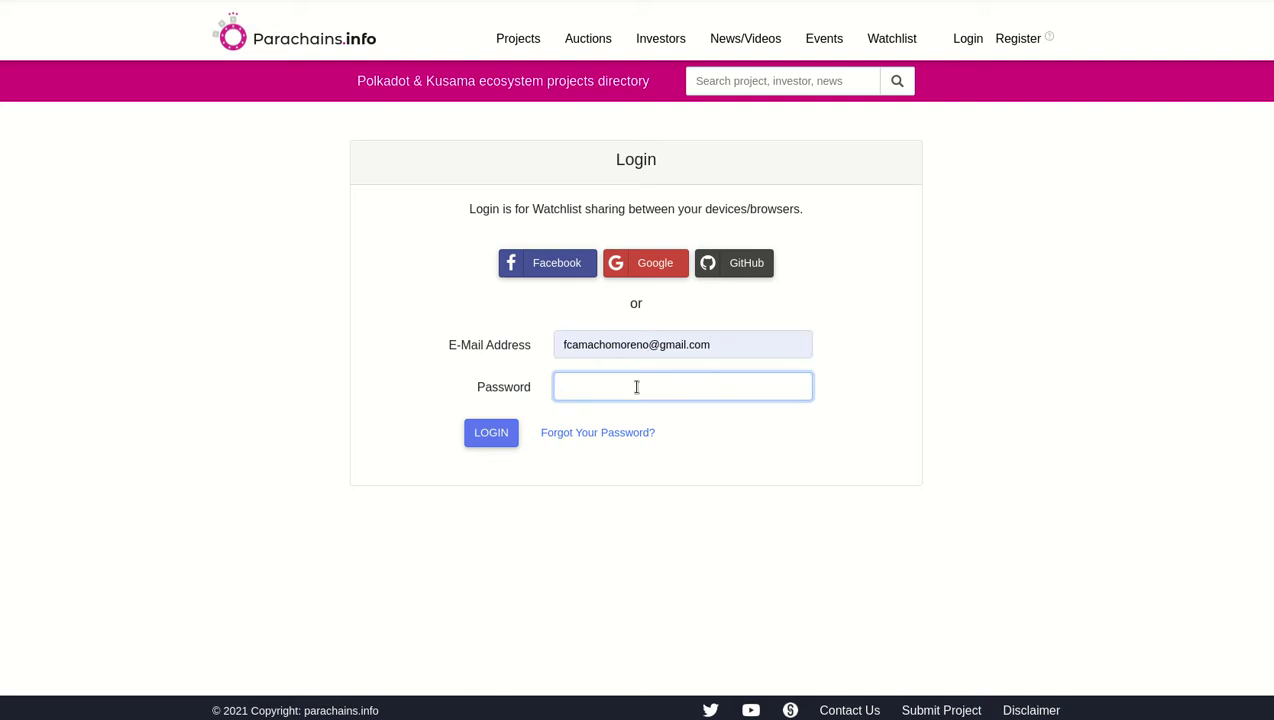
pyautogui.write('••••••••••••••••••')
pyautogui.press('Return')
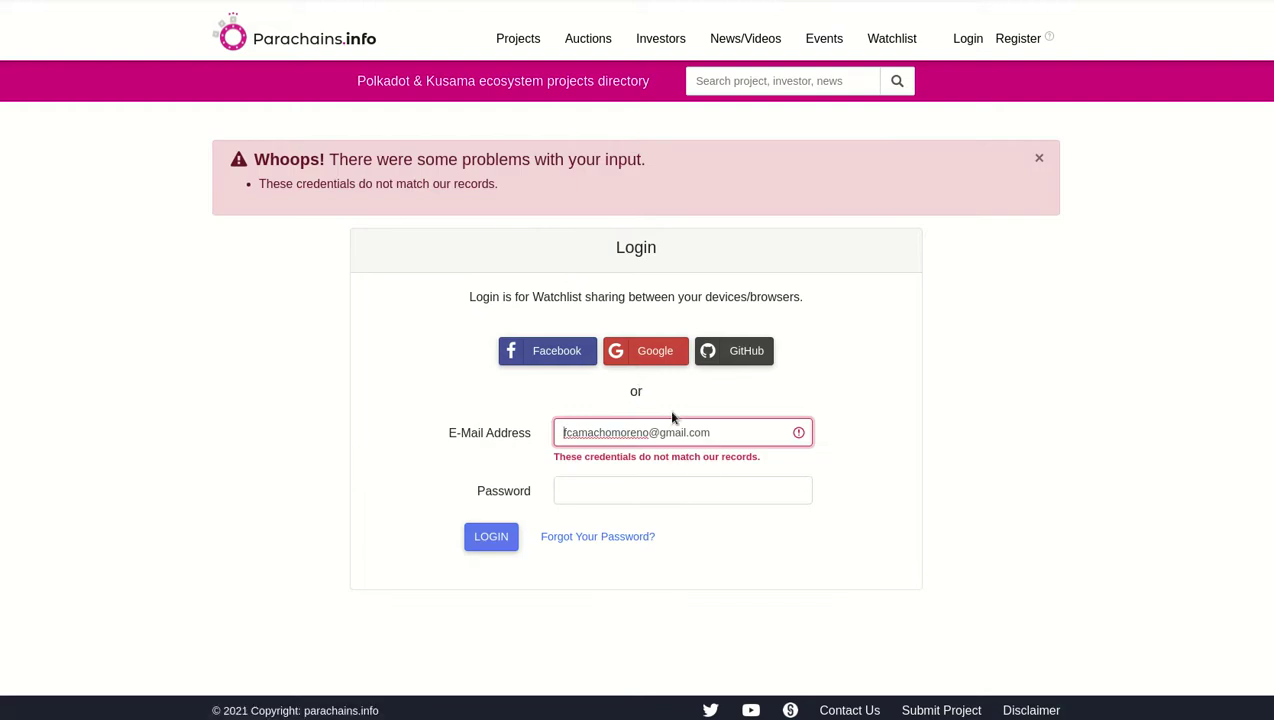
# - Re-enter the password after the failed login and submit again
pyautogui.click(643, 488)
pyautogui.write('•')
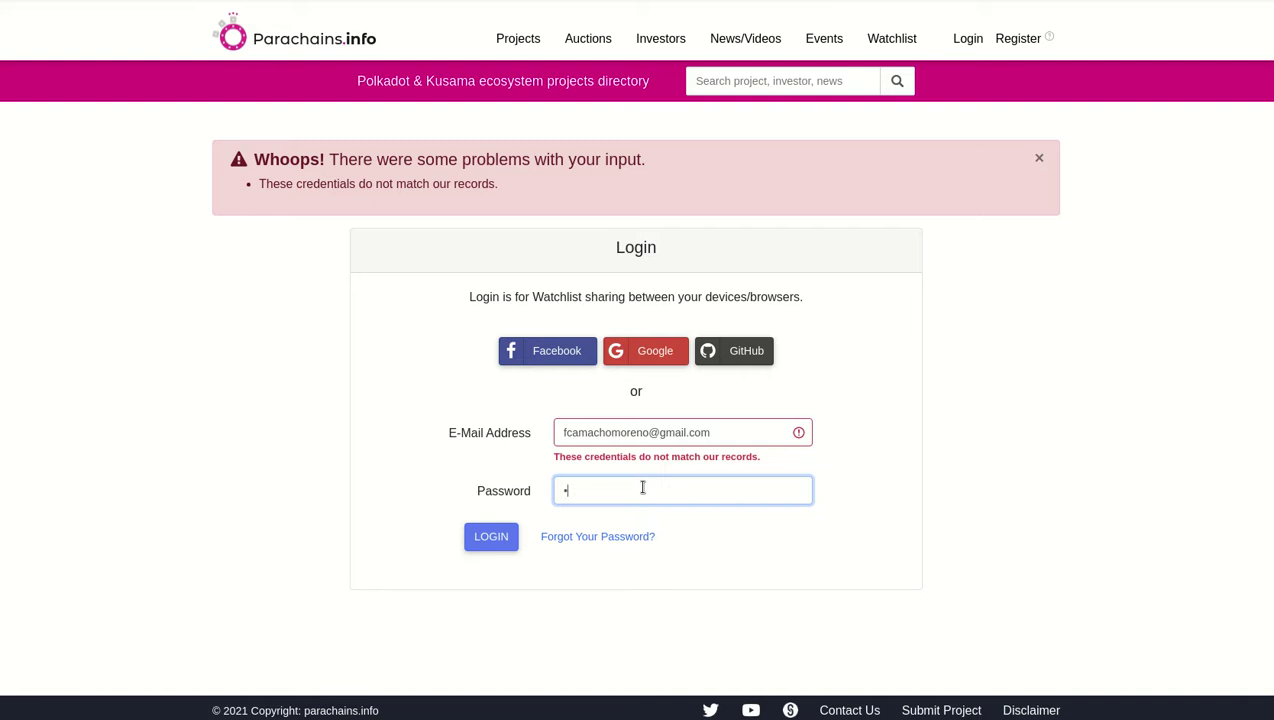
pyautogui.write('••••••••••••••••••••')
pyautogui.press('Return')
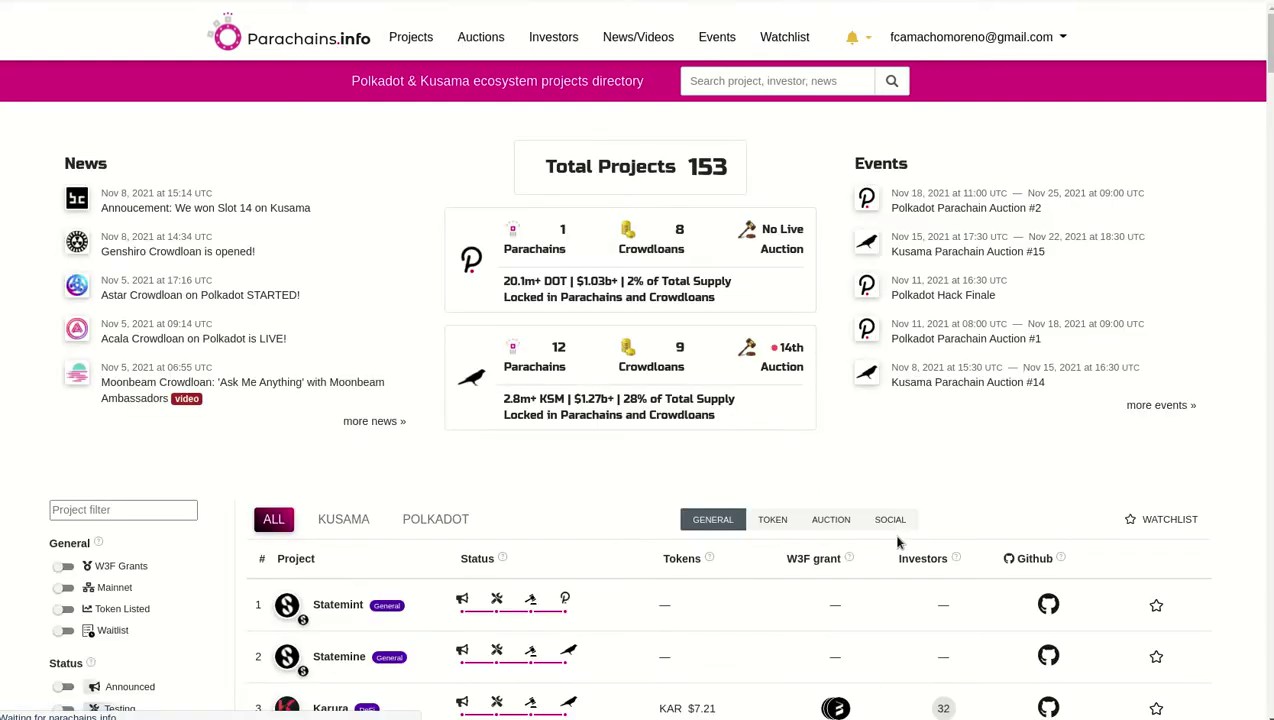
# - Save the password in the browser and show only the 11 watchlisted projects
pyautogui.scroll(-4, 1089, 507)
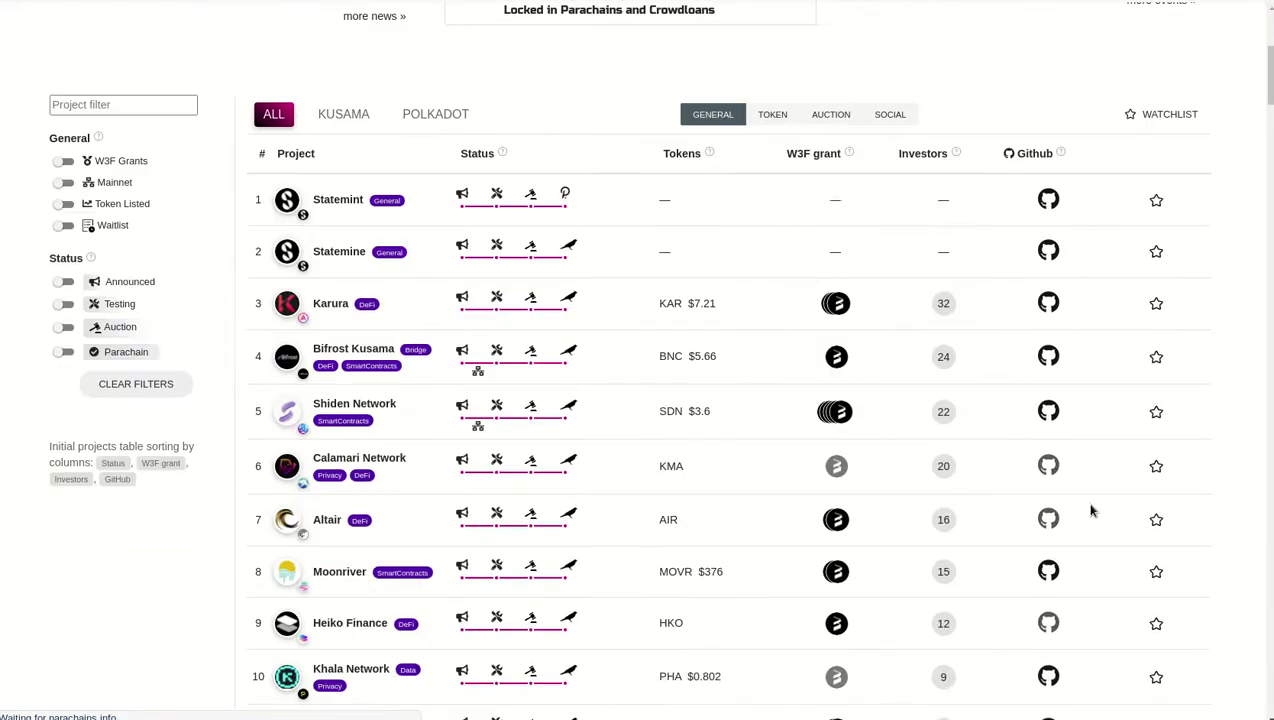
pyautogui.click(1025, 207)
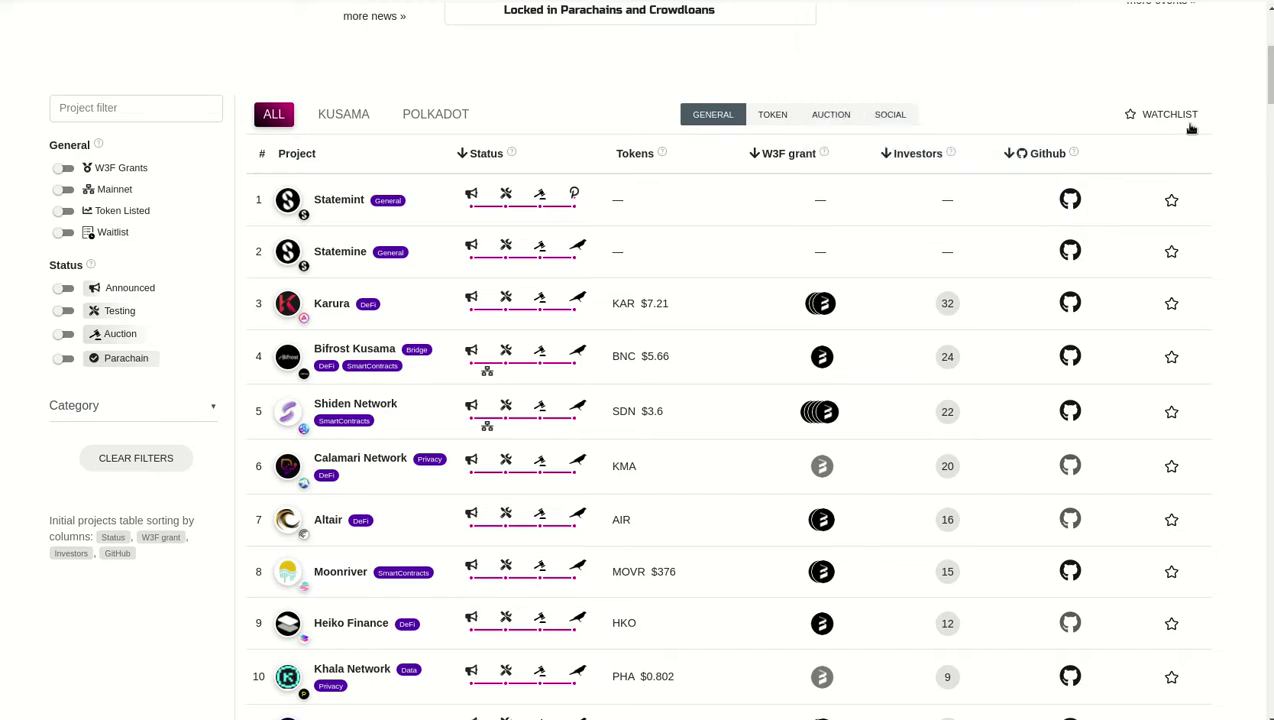
pyautogui.click(1134, 117)
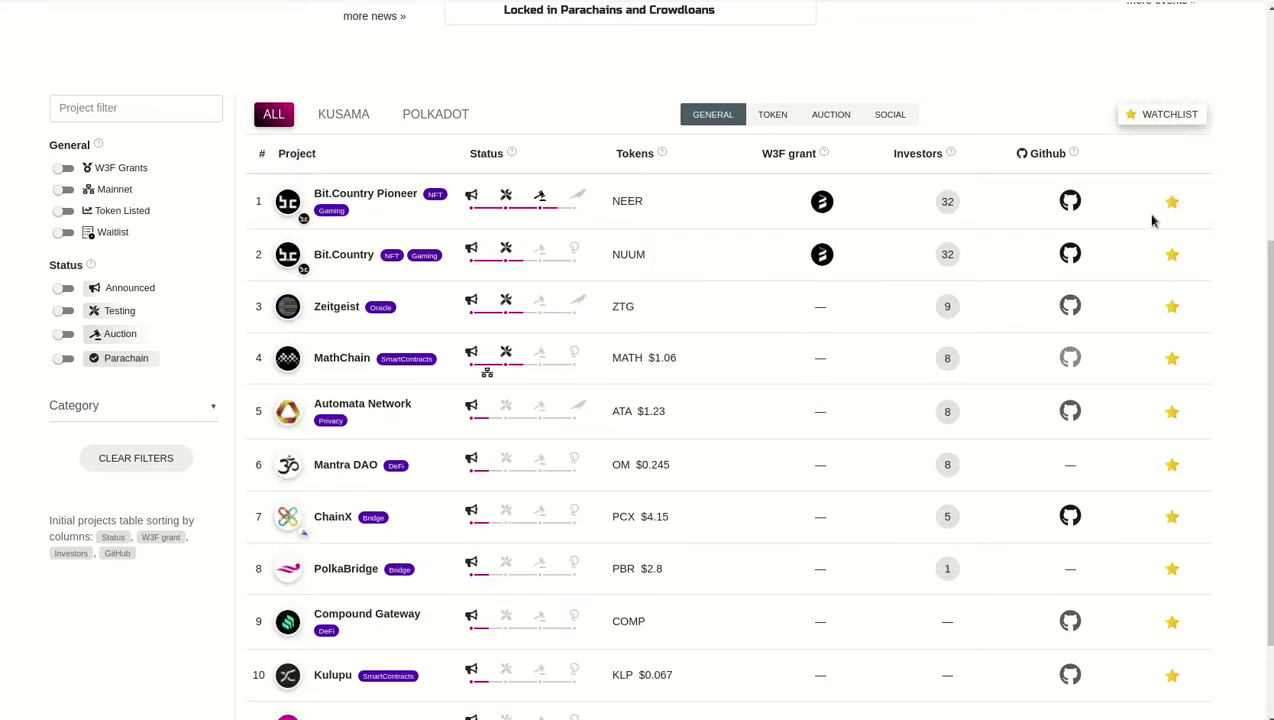
pyautogui.scroll(-1, 1166, 214)
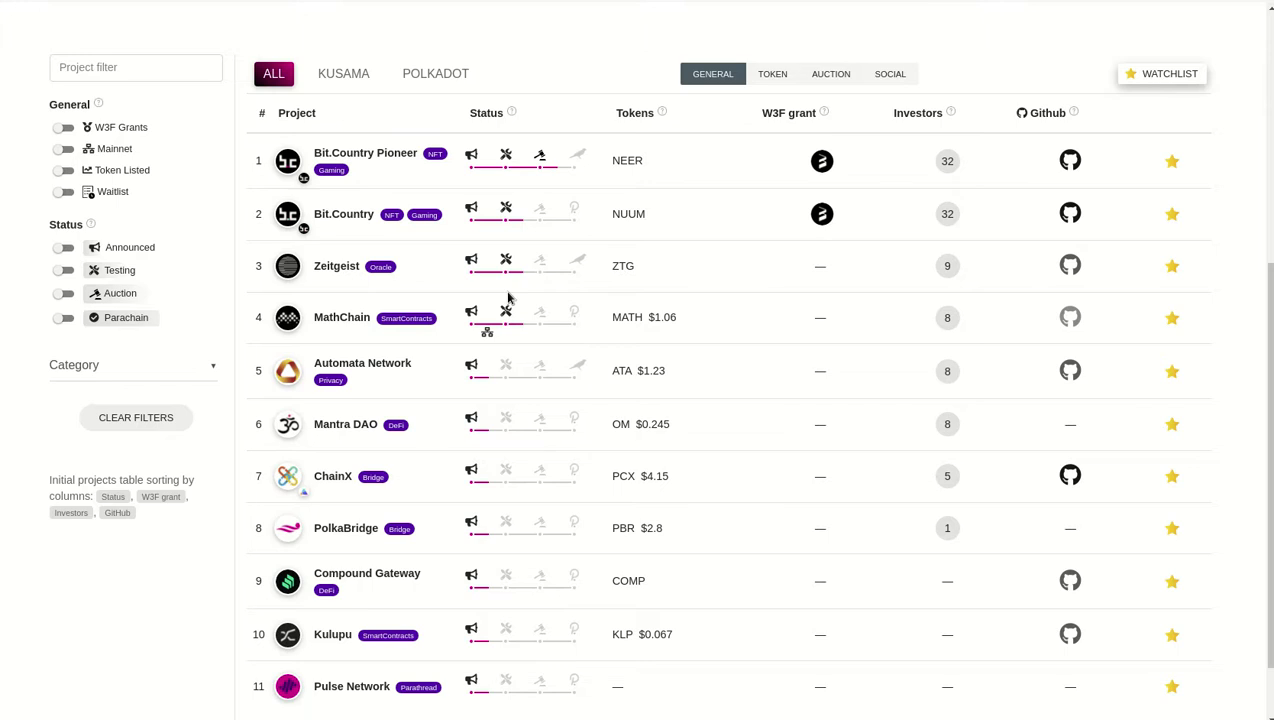
pyautogui.scroll(-1, 508, 297)
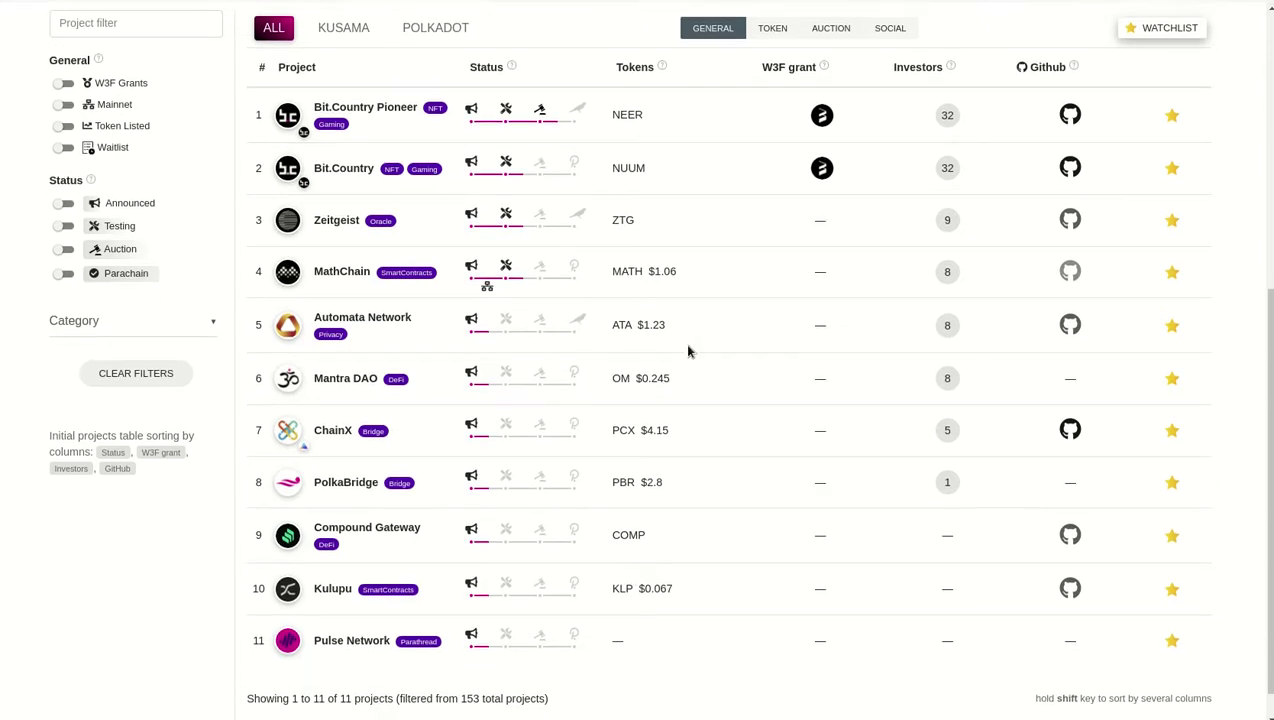
pyautogui.scroll(3, 1103, 532)
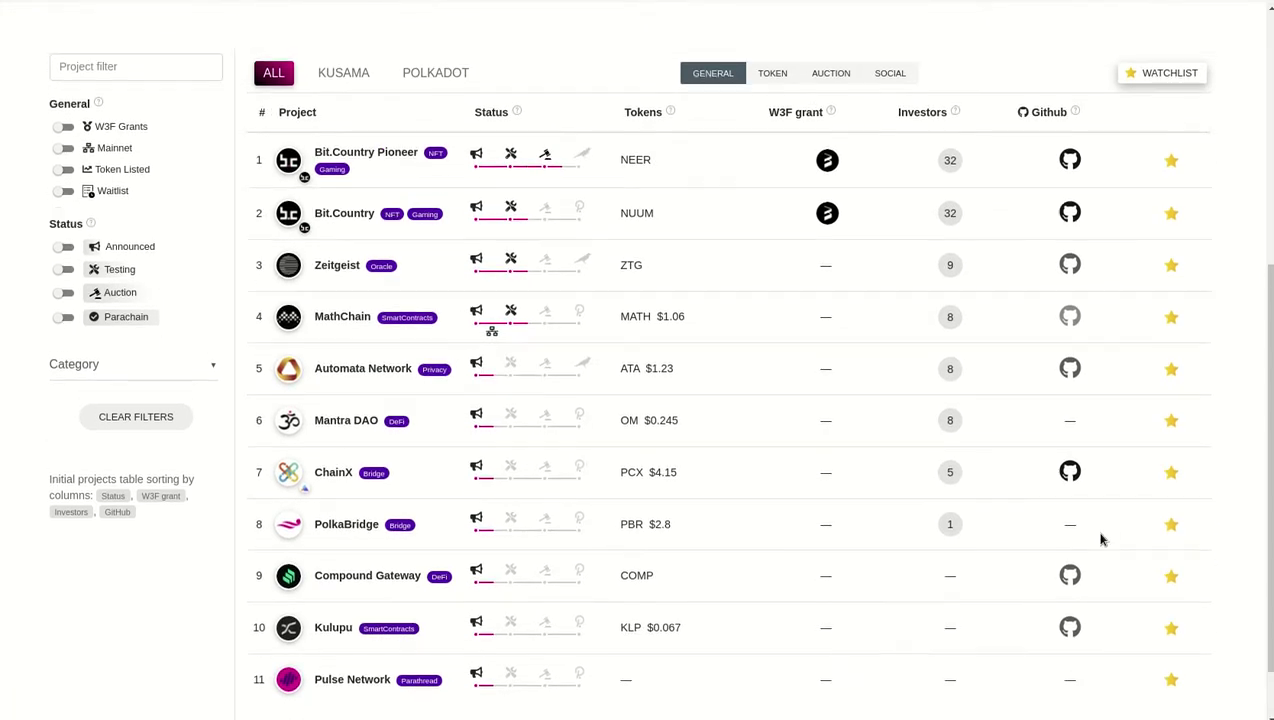
pyautogui.scroll(1, 1102, 540)
pyautogui.scroll(2, 1101, 540)
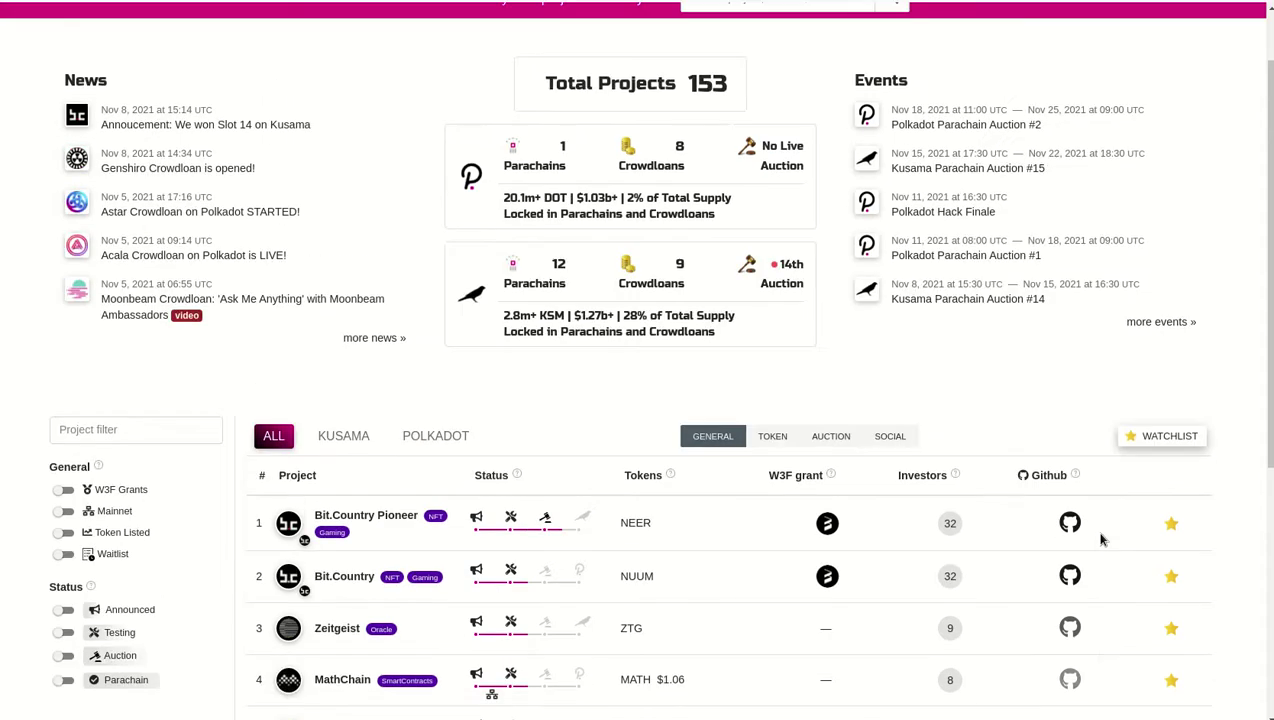
# - Toggle Announced on and off, then turn on the Testing status filter
pyautogui.scroll(-1, 1101, 540)
pyautogui.scroll(1, 1101, 540)
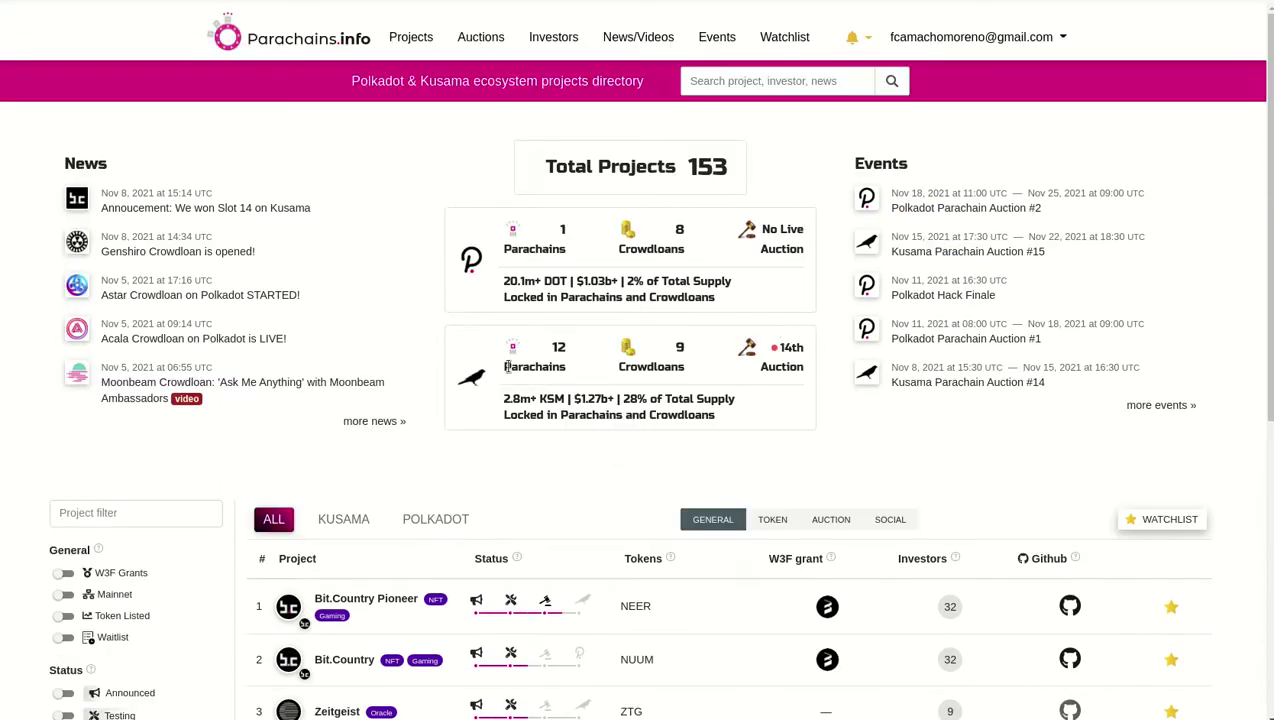
pyautogui.scroll(-1, 530, 421)
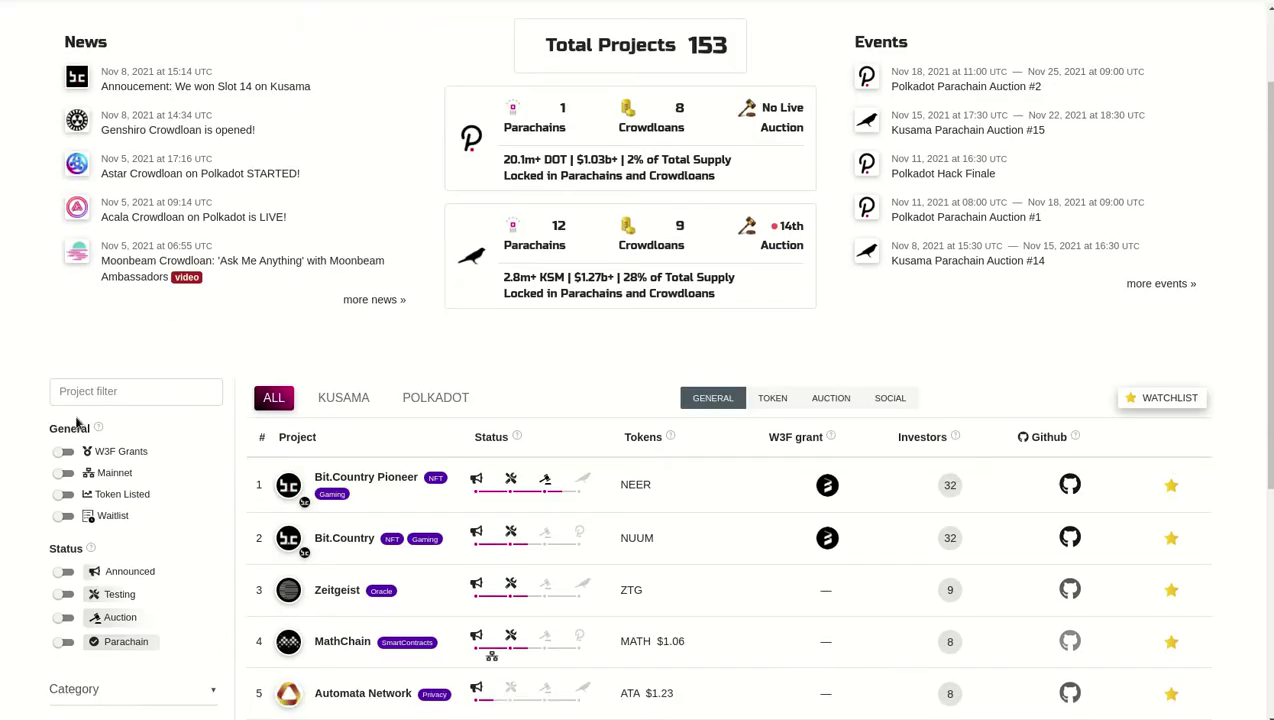
pyautogui.scroll(-1, 132, 486)
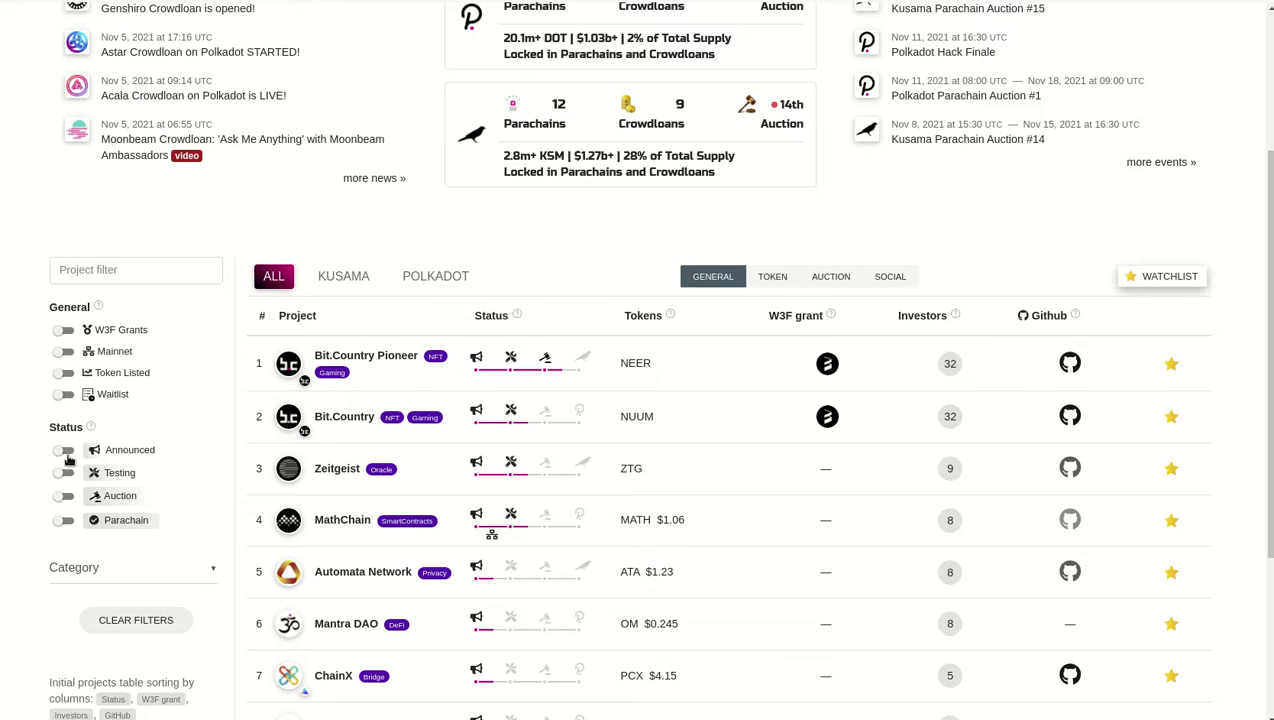
pyautogui.click(66, 452)
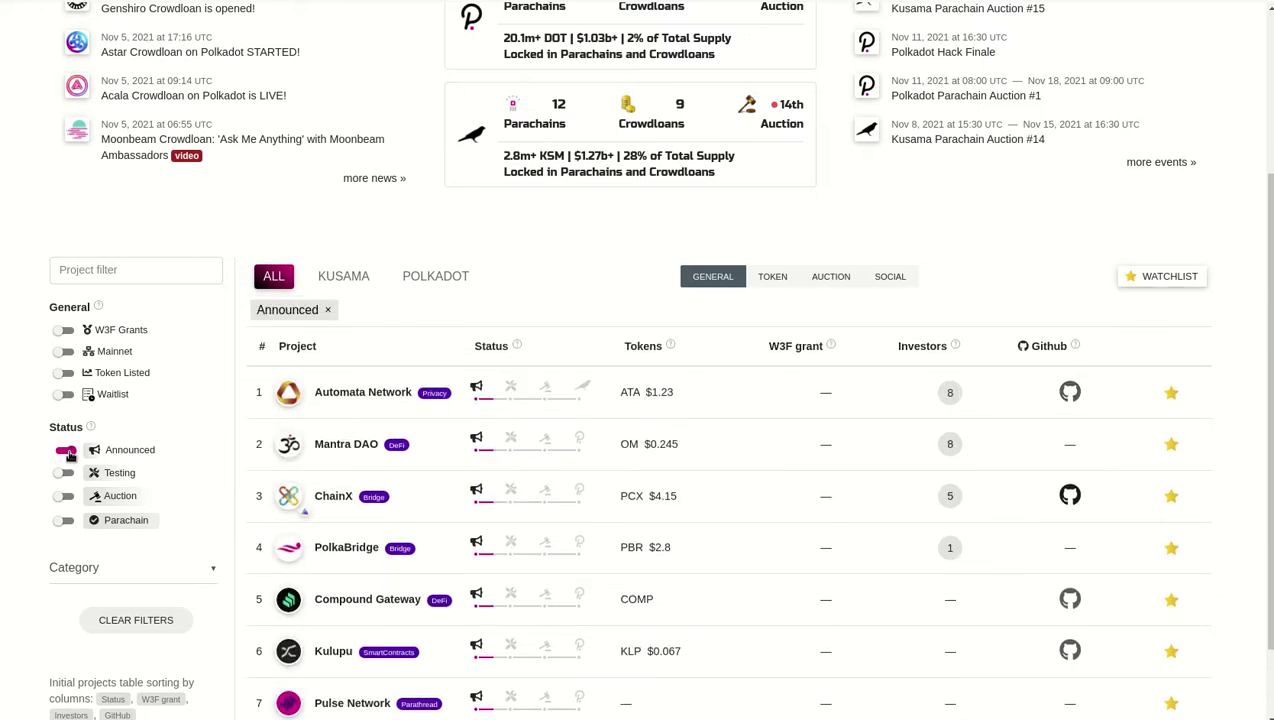
pyautogui.scroll(-1, 437, 395)
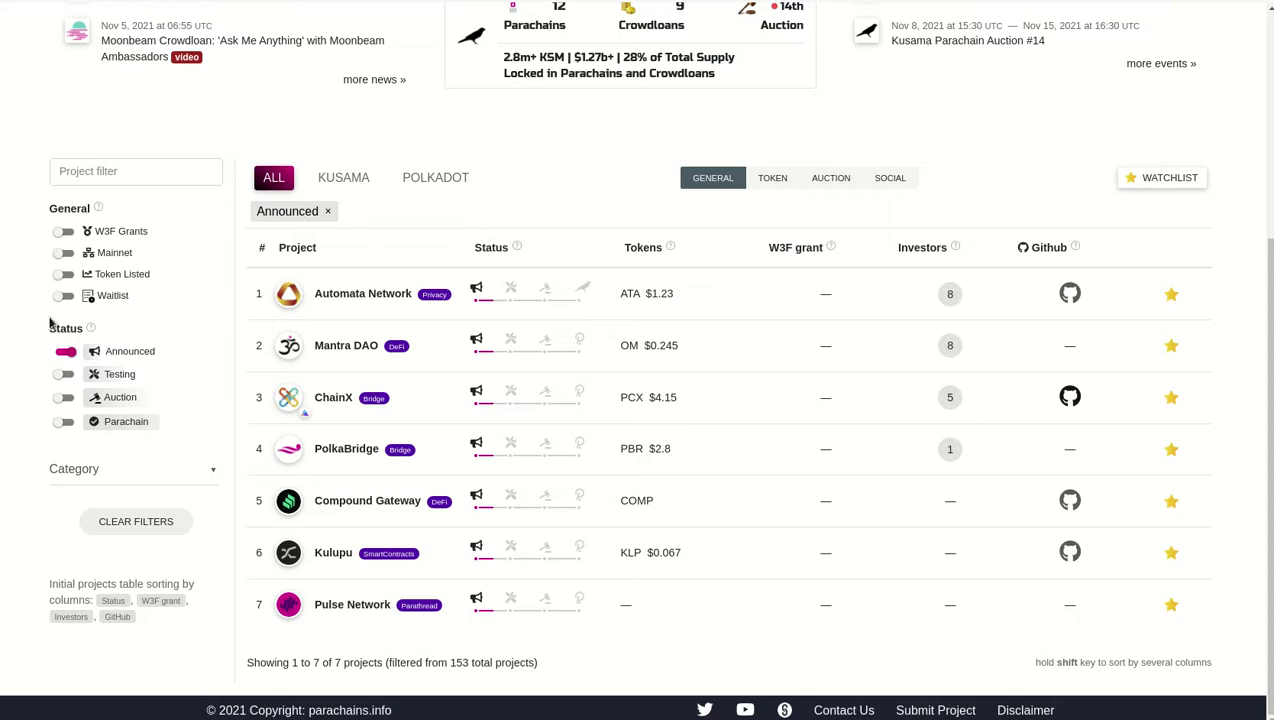
pyautogui.click(62, 373)
pyautogui.click(62, 373)
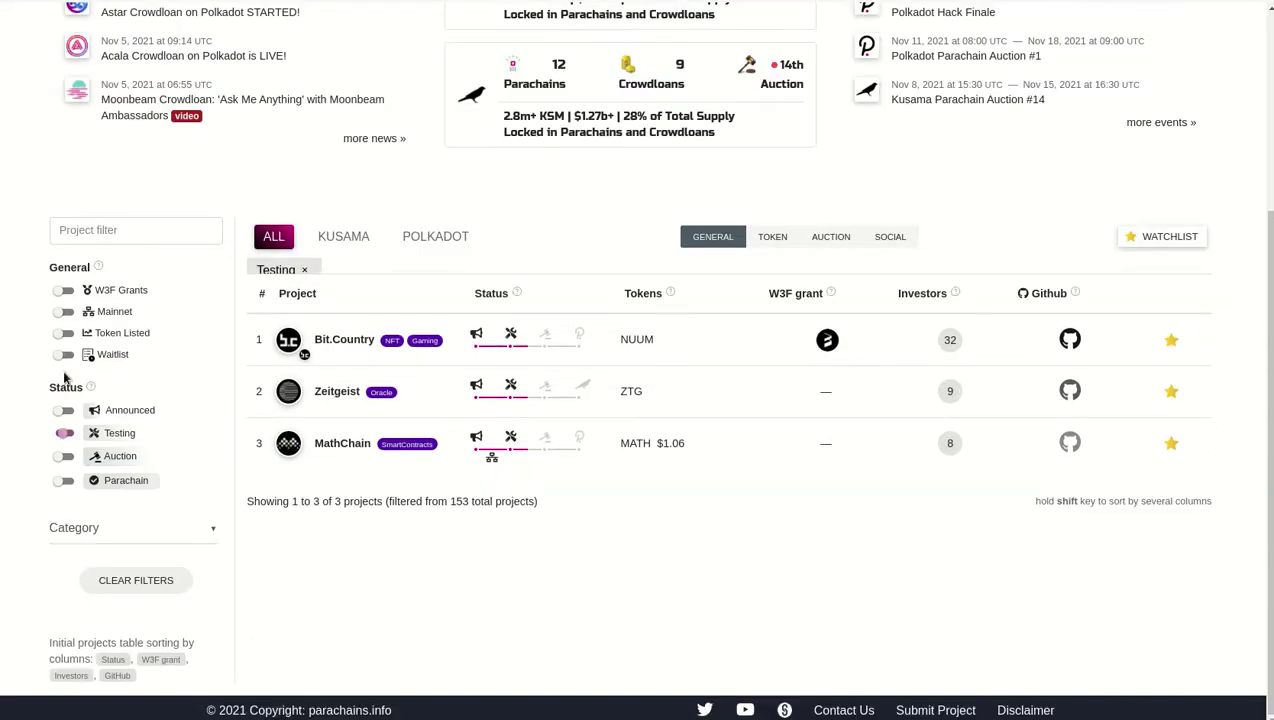
# - Add the Announced and Auction status filters to the watchlist table
pyautogui.moveTo(88, 390)
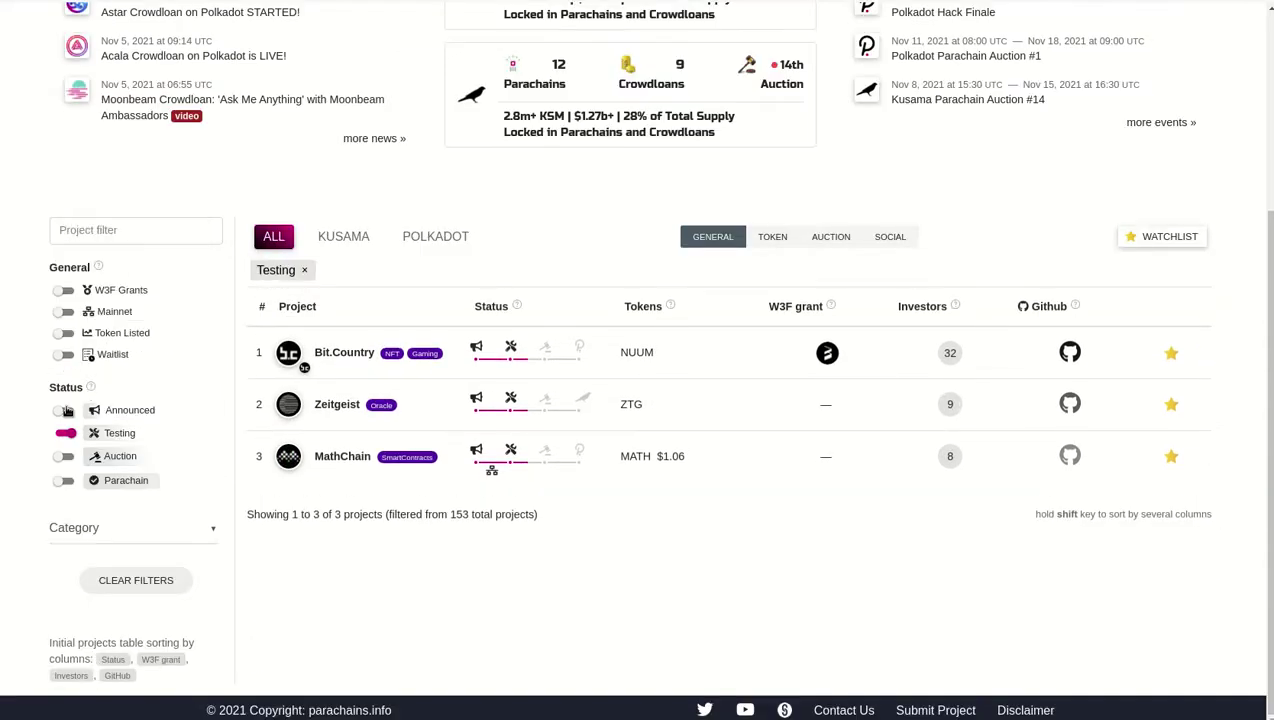
pyautogui.click(64, 410)
pyautogui.scroll(-3, 555, 410)
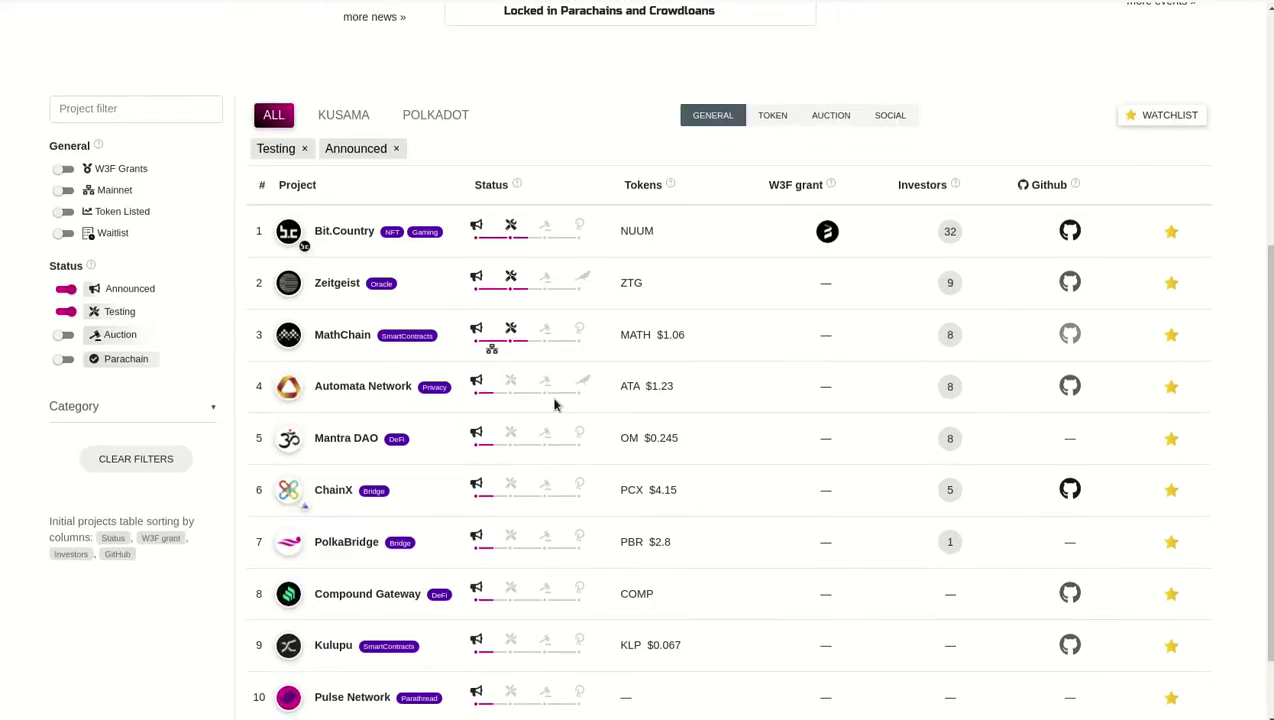
pyautogui.click(64, 336)
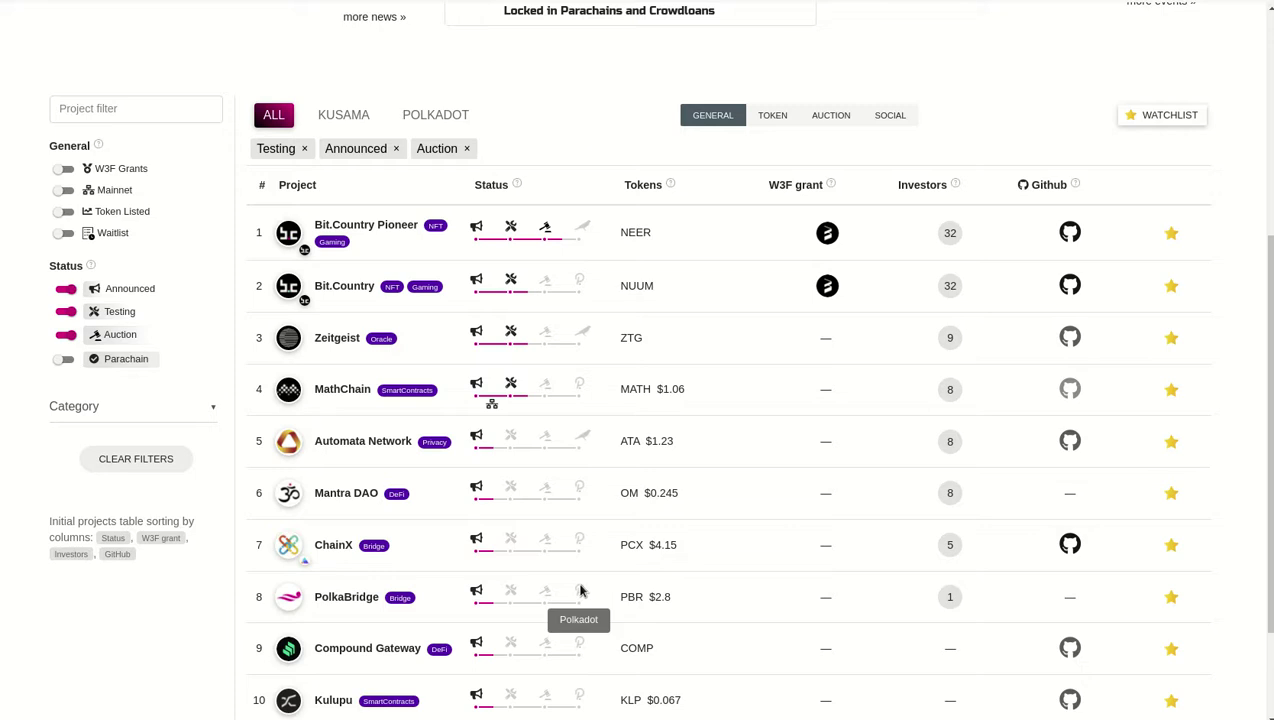
pyautogui.scroll(-3, 567, 560)
pyautogui.scroll(3, 567, 545)
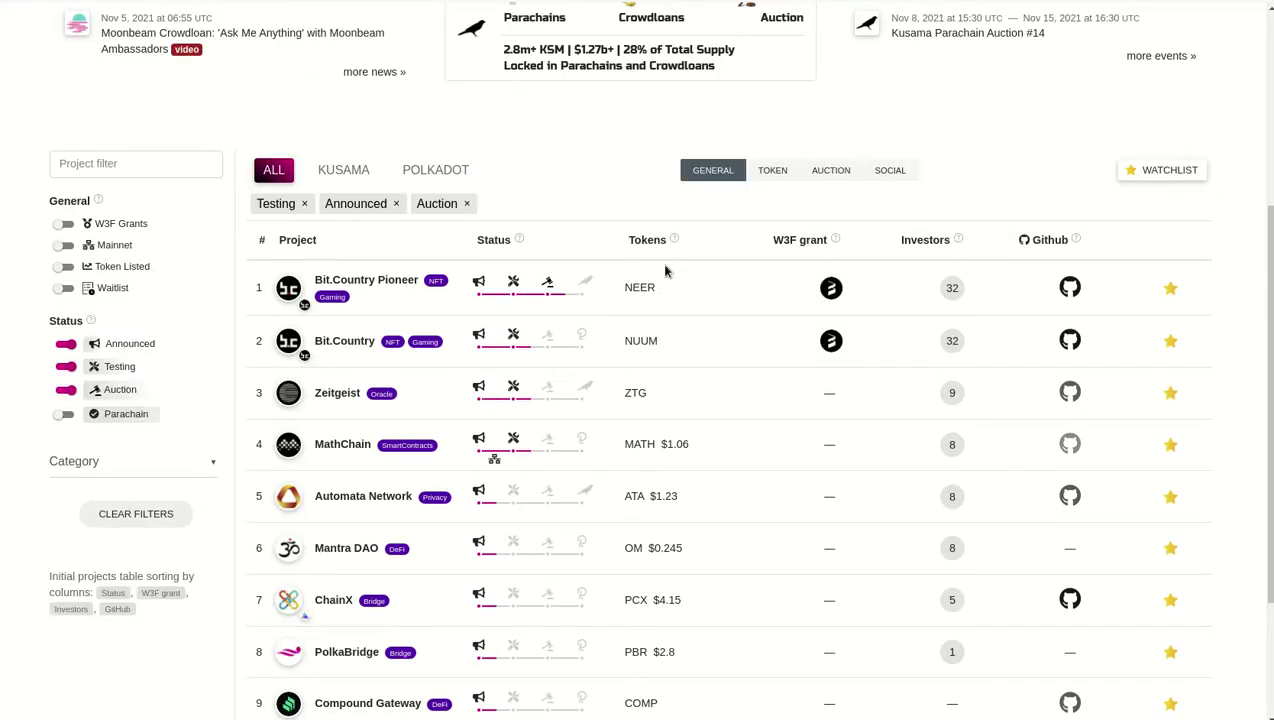
# - Review the projects' token figures, then switch to auction data showing Paradrop rewards of 15% and 40%
pyautogui.click(773, 171)
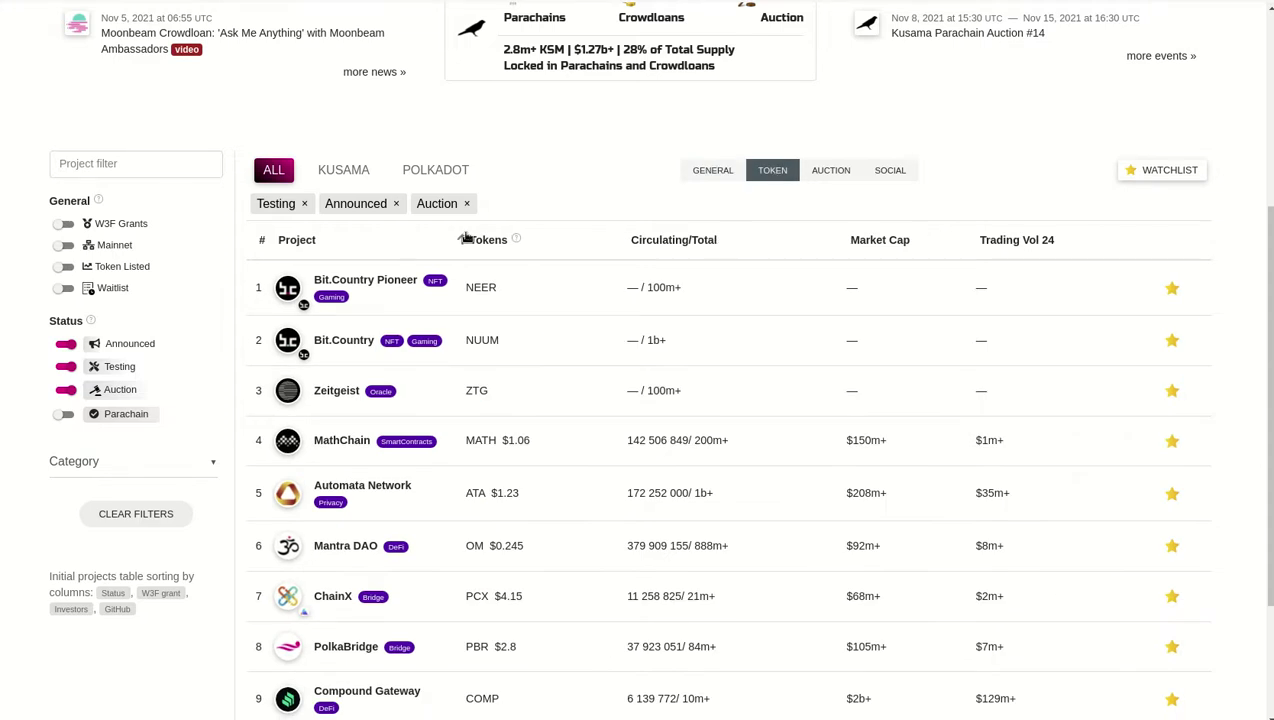
pyautogui.scroll(-2, 502, 462)
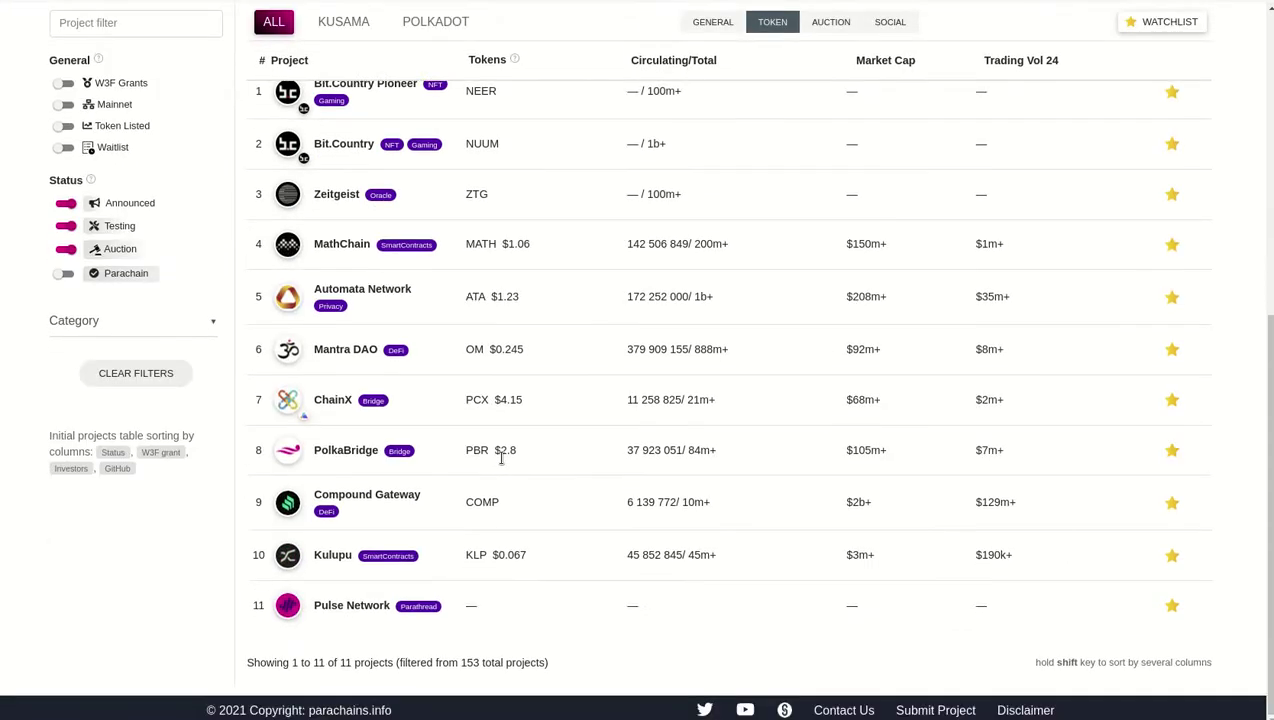
pyautogui.scroll(3, 502, 462)
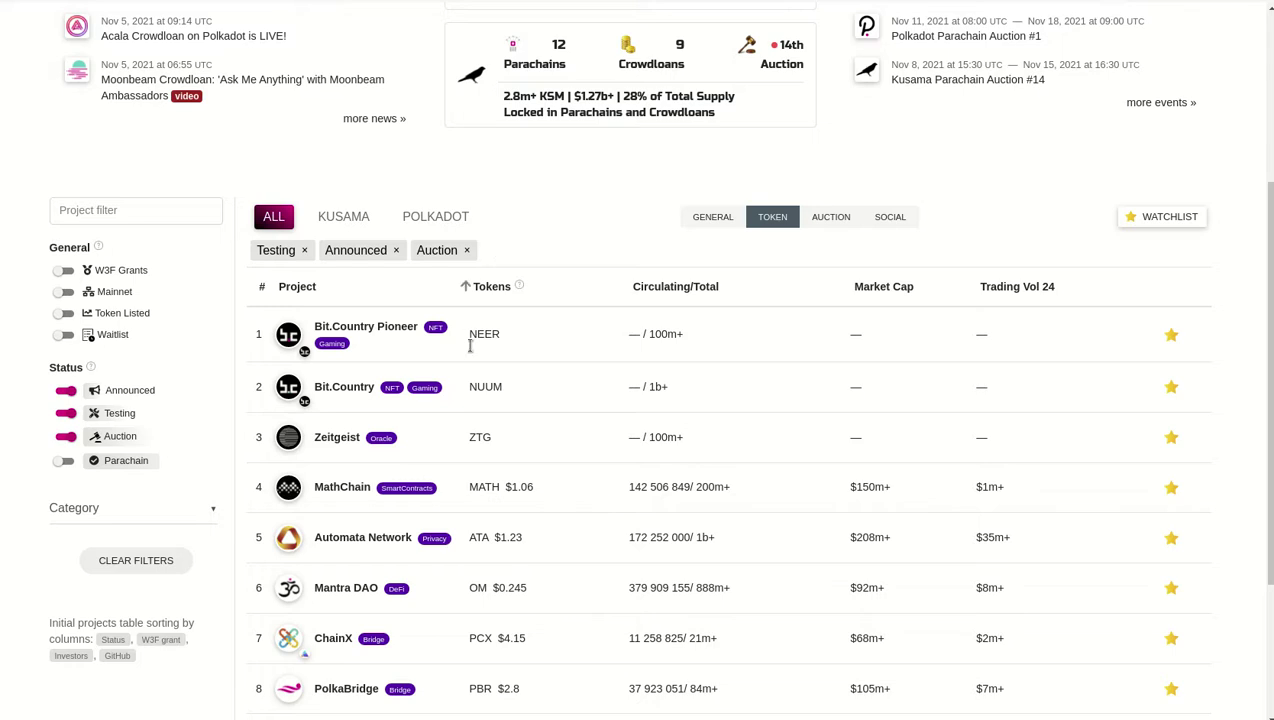
pyautogui.scroll(-2, 476, 510)
pyautogui.scroll(-1, 474, 535)
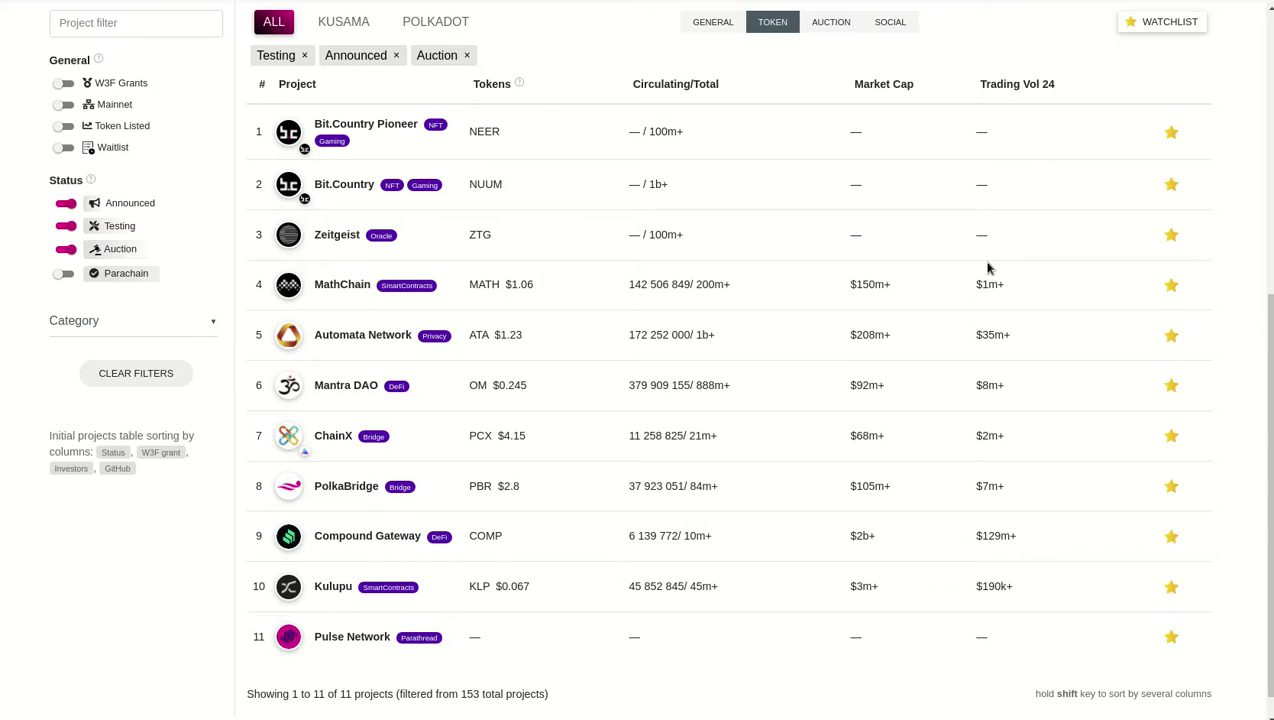
pyautogui.scroll(1, 930, 225)
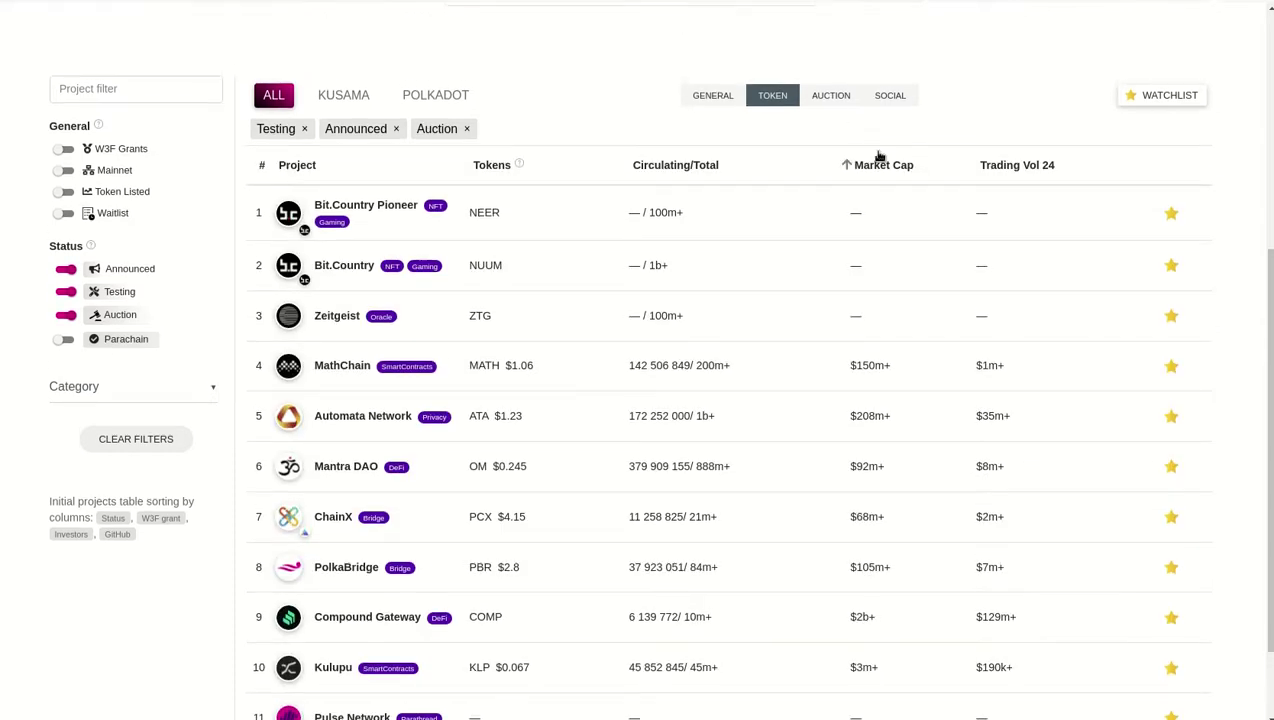
pyautogui.click(832, 98)
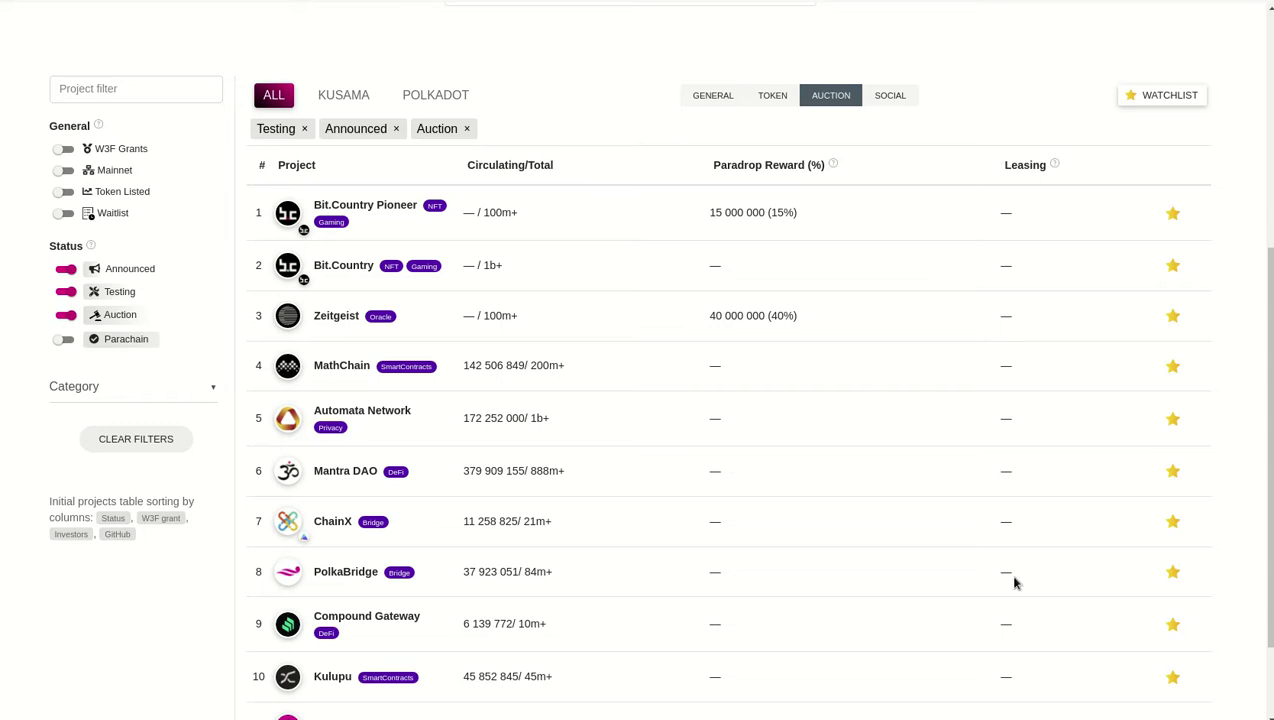
# - Show the SOCIAL view and scroll through each project's Twitter and Telegram follower counts
pyautogui.scroll(-2, 1022, 492)
pyautogui.scroll(4, 956, 407)
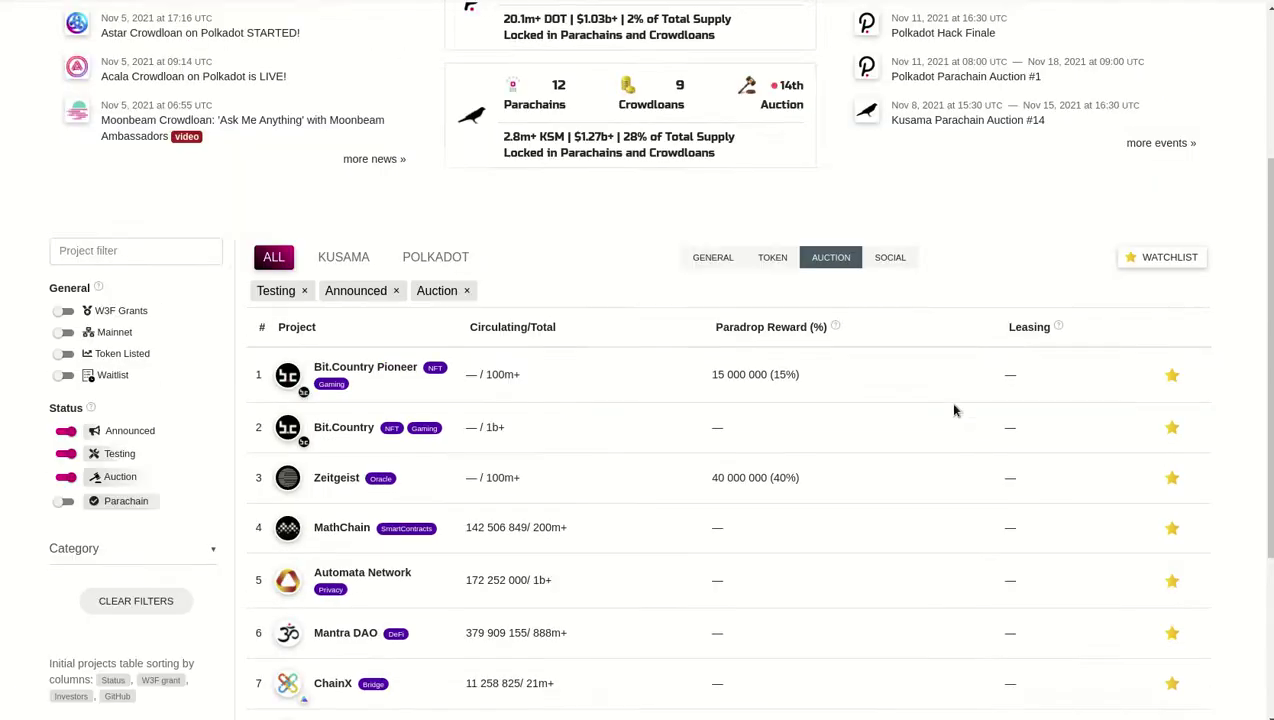
pyautogui.click(876, 257)
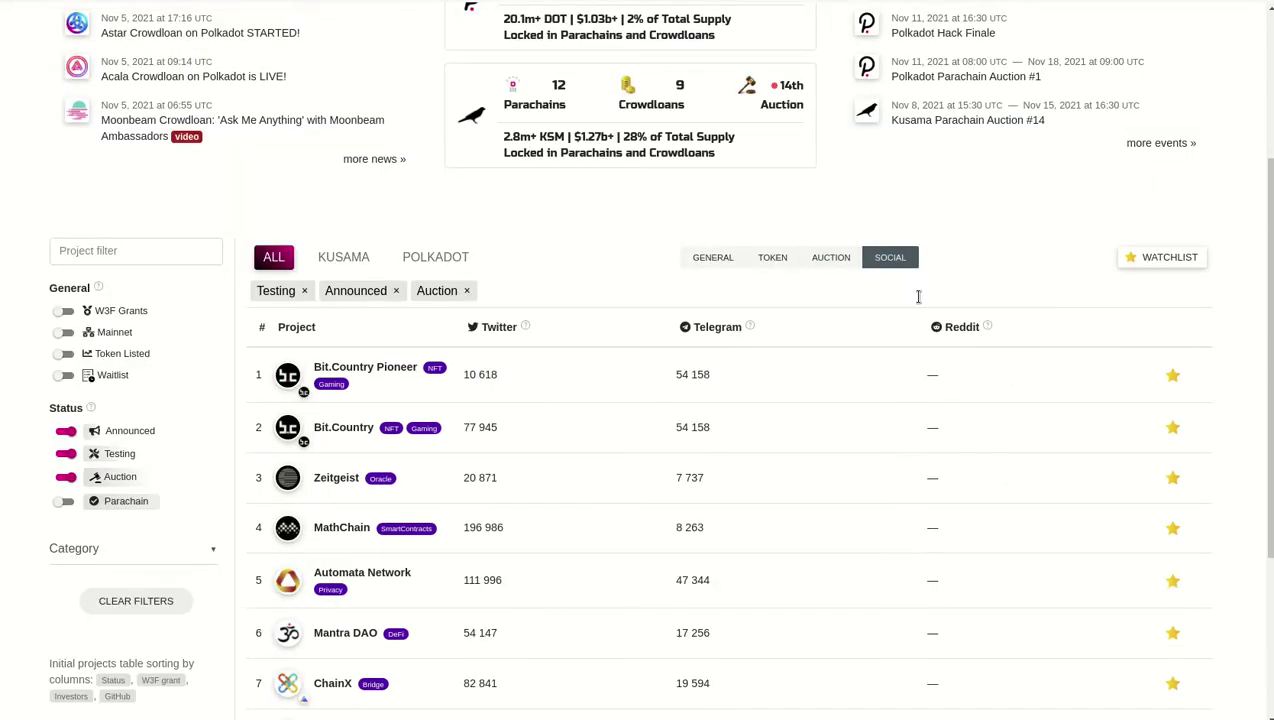
pyautogui.scroll(-2, 799, 327)
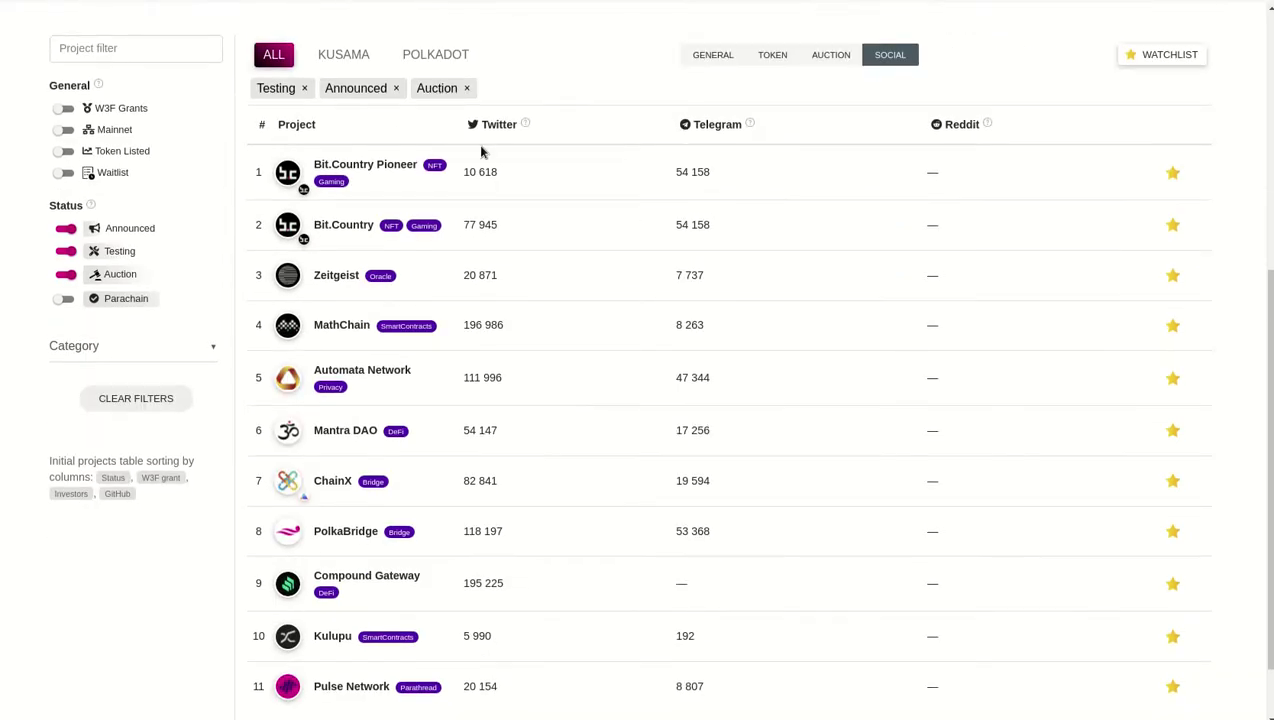
pyautogui.scroll(-1, 879, 603)
pyautogui.scroll(2, 874, 601)
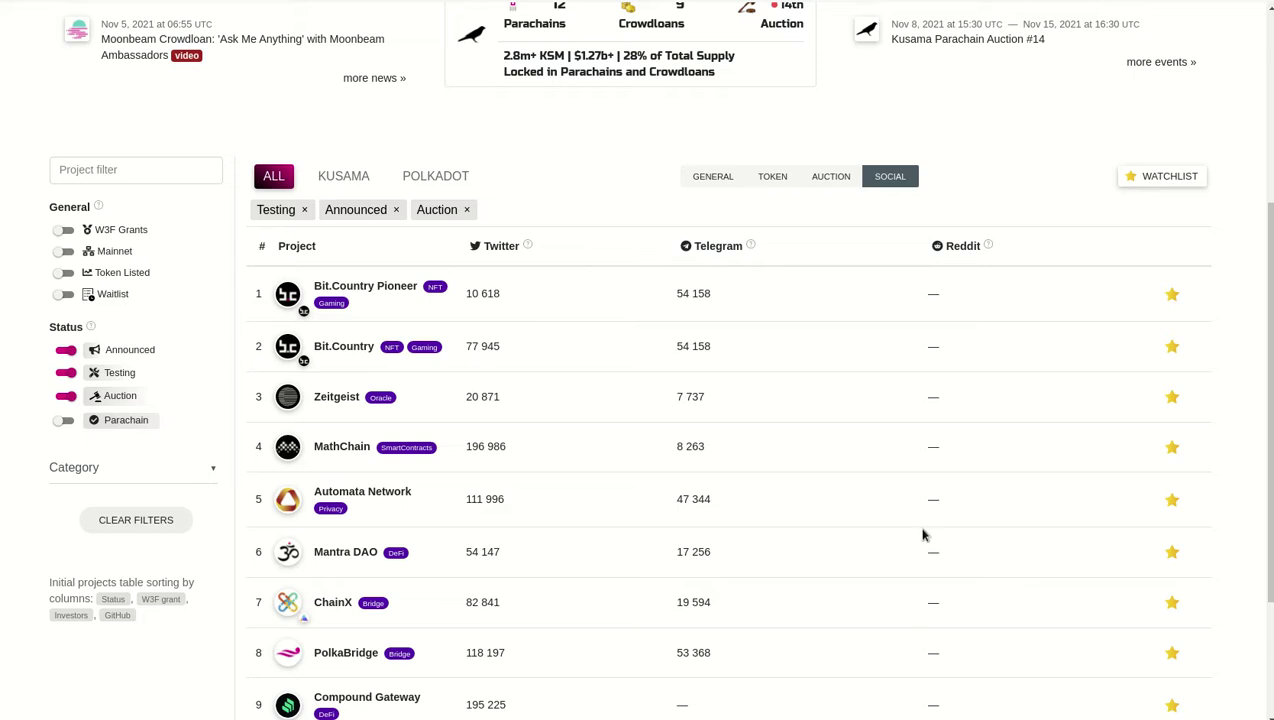
pyautogui.scroll(-2, 489, 580)
pyautogui.scroll(3, 489, 580)
pyautogui.scroll(3, 487, 580)
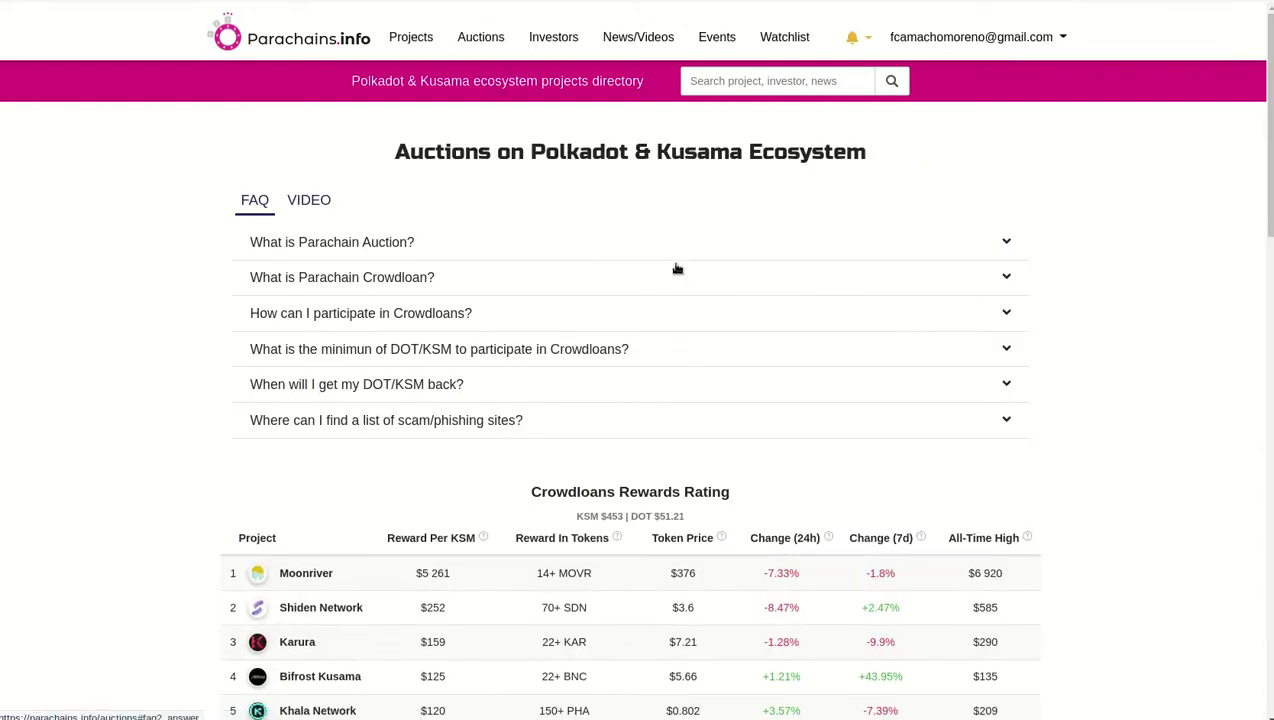
# - Look at the auction explainer videos, then return to the FAQ questions
pyautogui.scroll(-1, 466, 279)
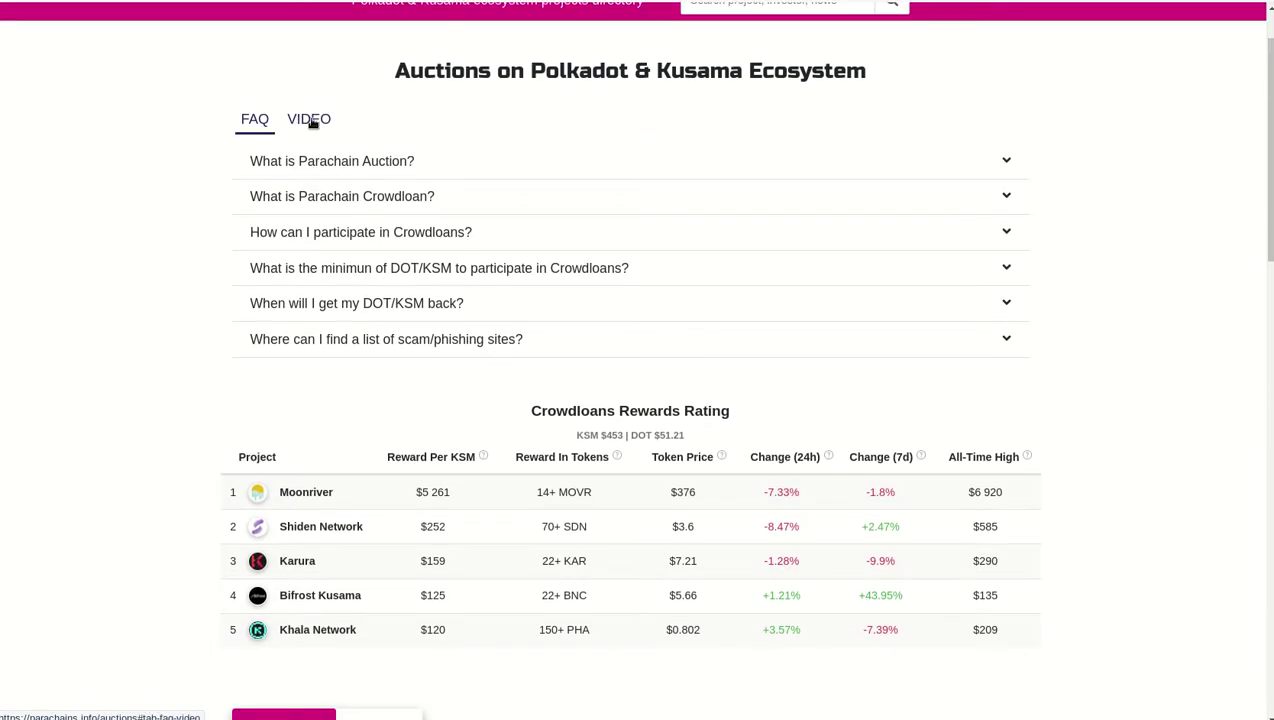
pyautogui.click(312, 120)
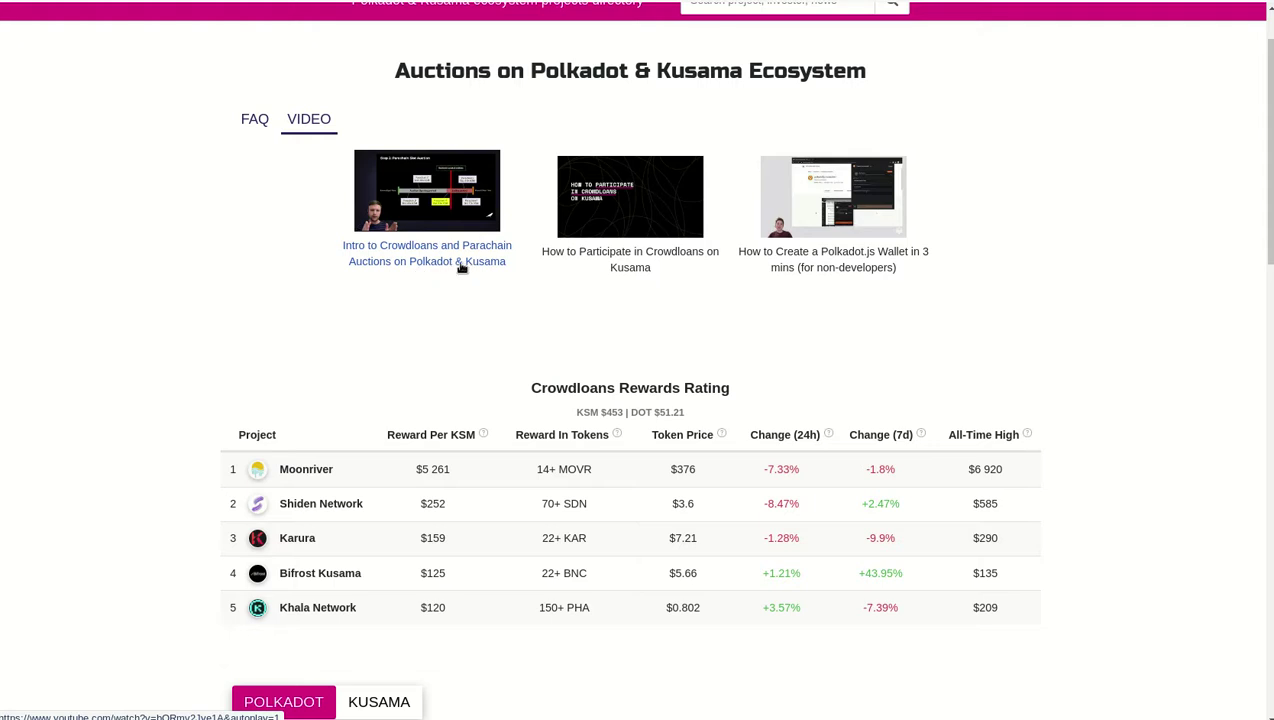
pyautogui.click(253, 121)
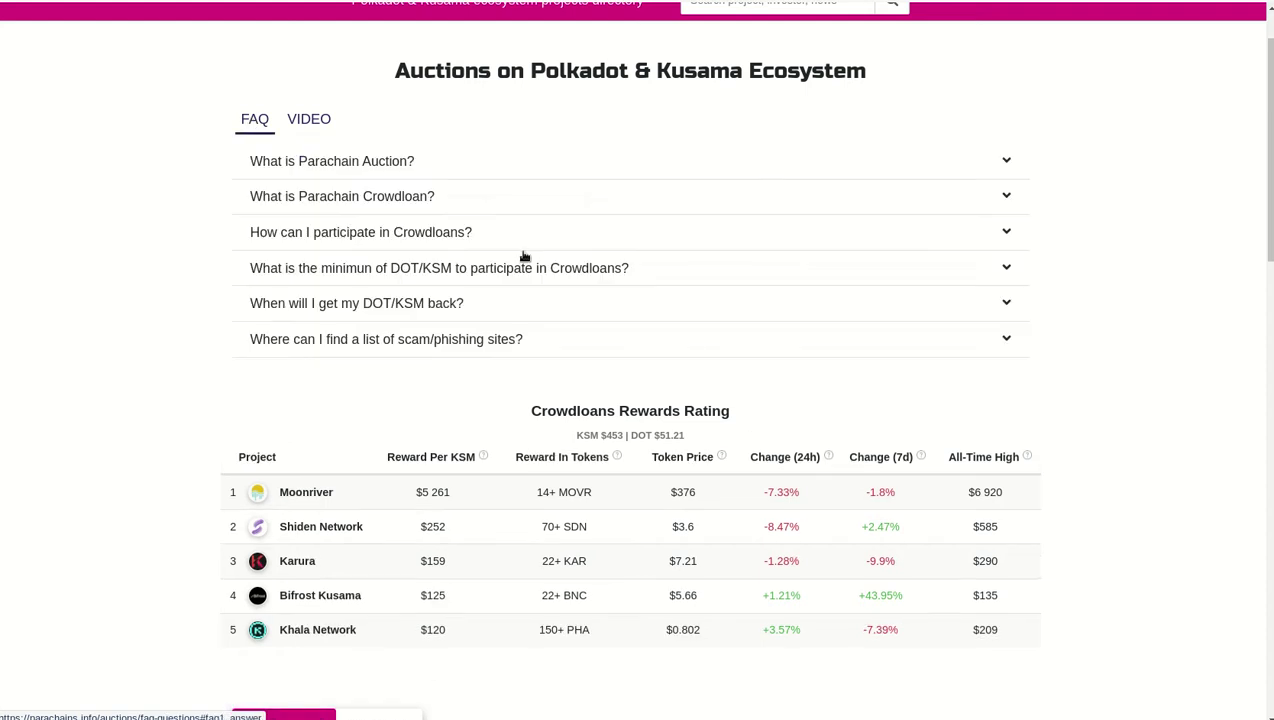
# - Scroll down to the crowdloans list, view the Kusama crowdloans, then go back to Polkadot
pyautogui.scroll(-2, 798, 278)
pyautogui.scroll(-1, 798, 278)
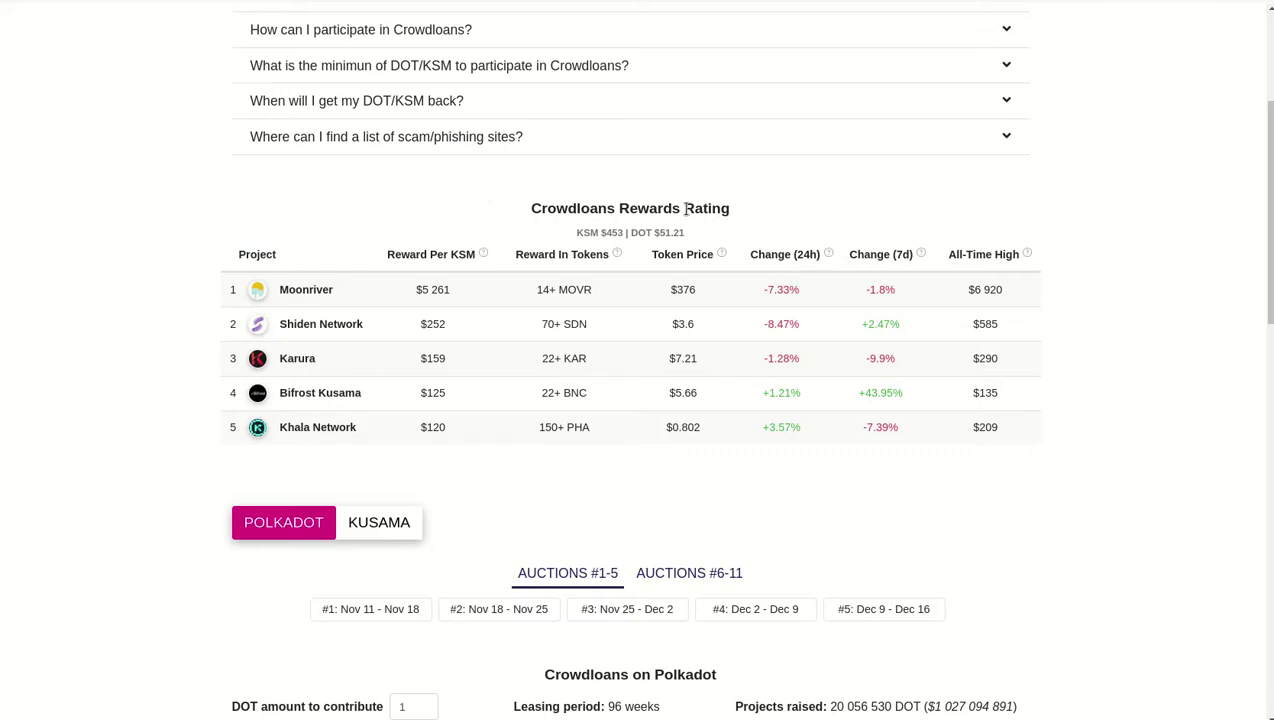
pyautogui.scroll(-2, 694, 266)
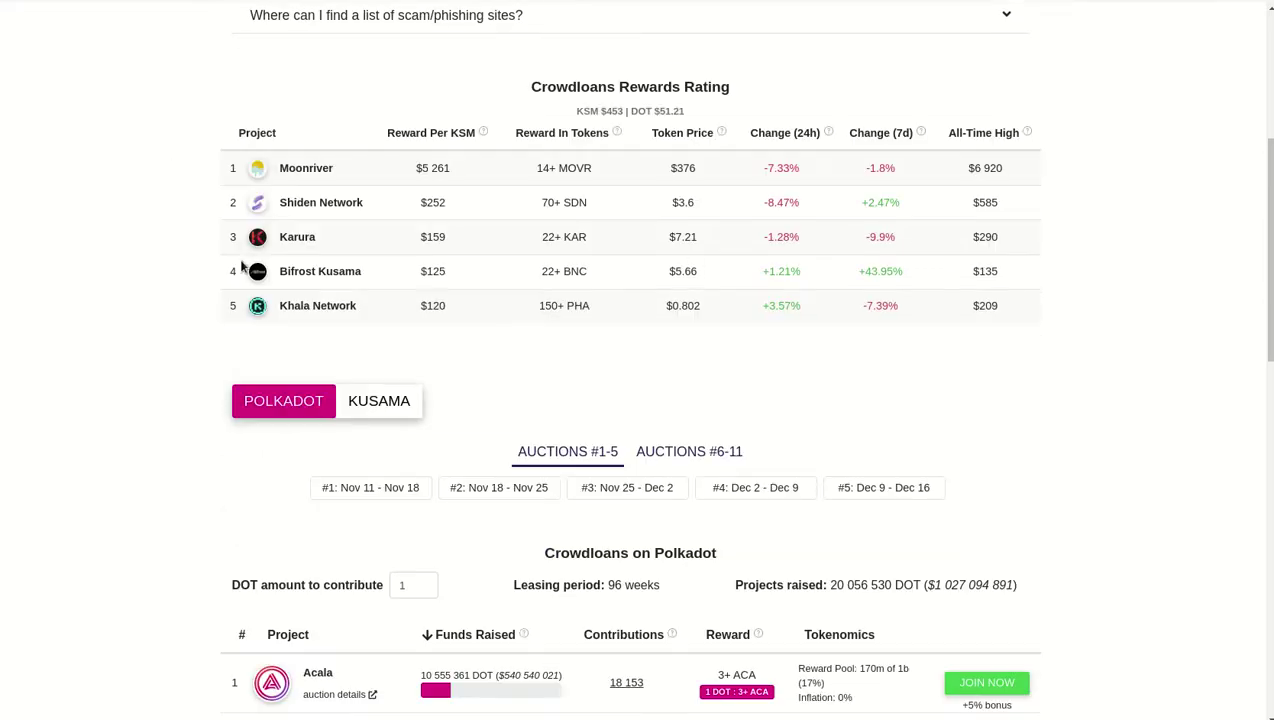
pyautogui.scroll(-2, 317, 350)
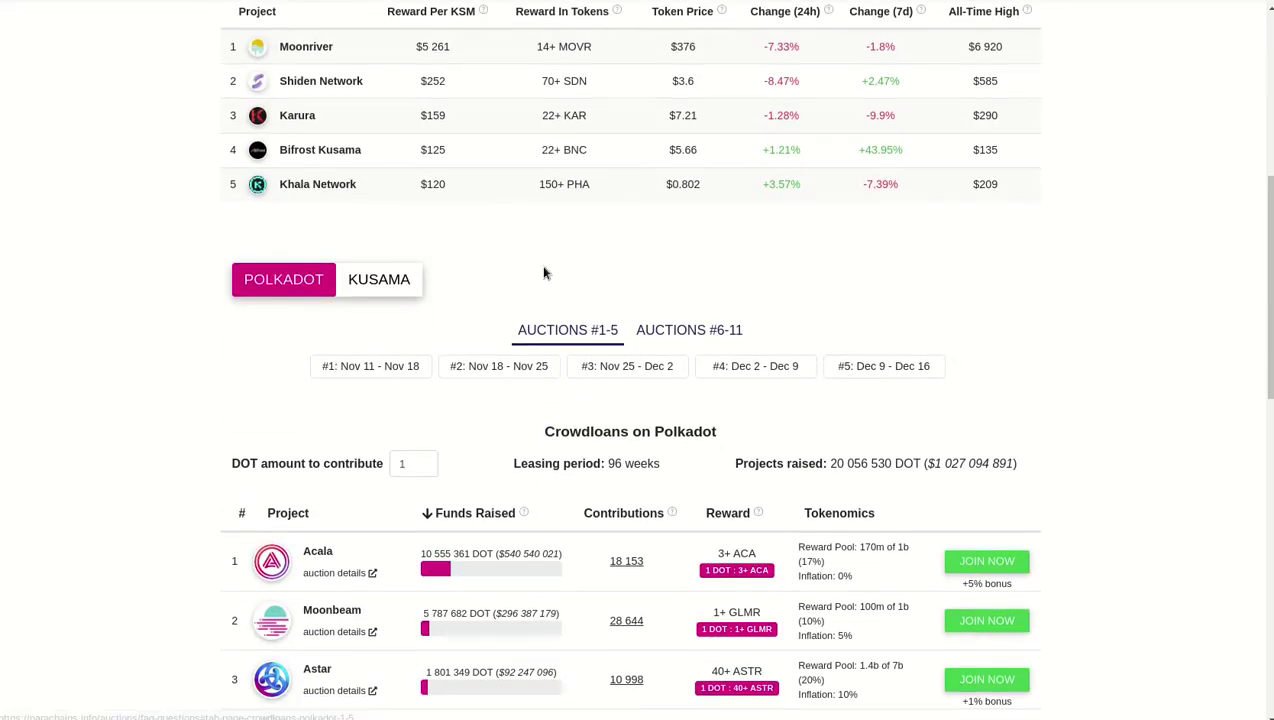
pyautogui.scroll(-1, 545, 273)
pyautogui.click(380, 241)
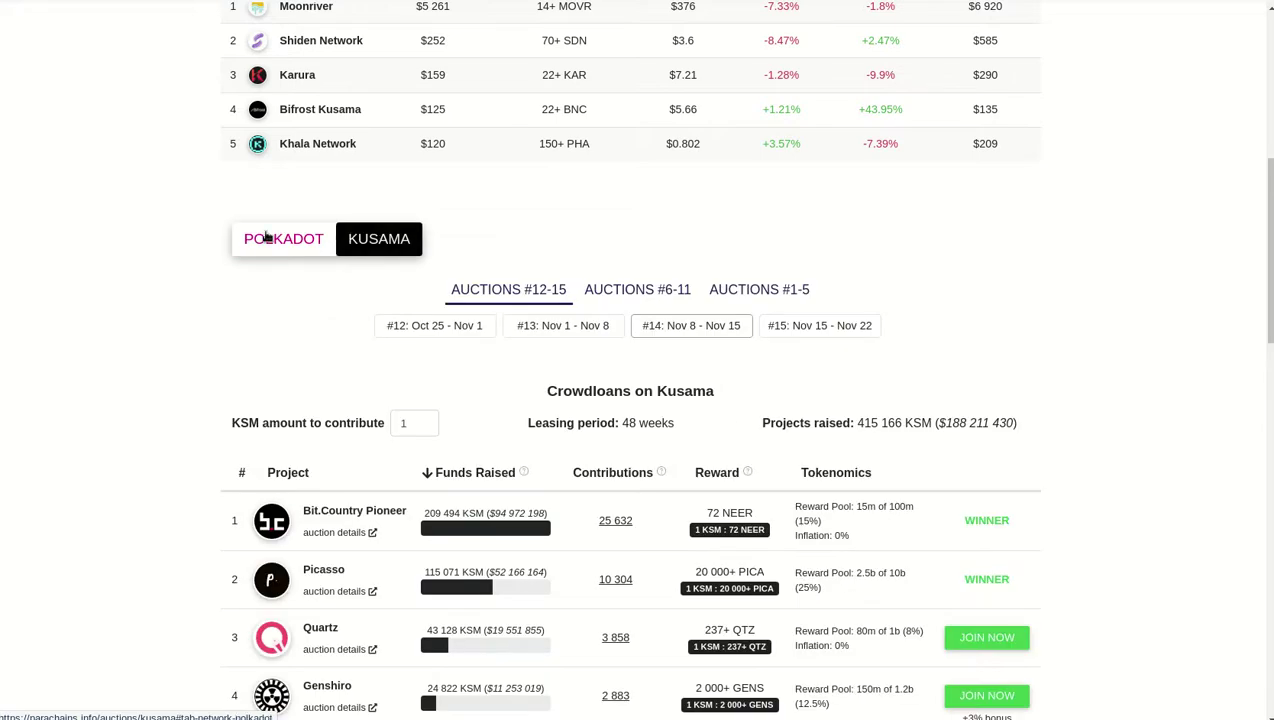
pyautogui.click(274, 237)
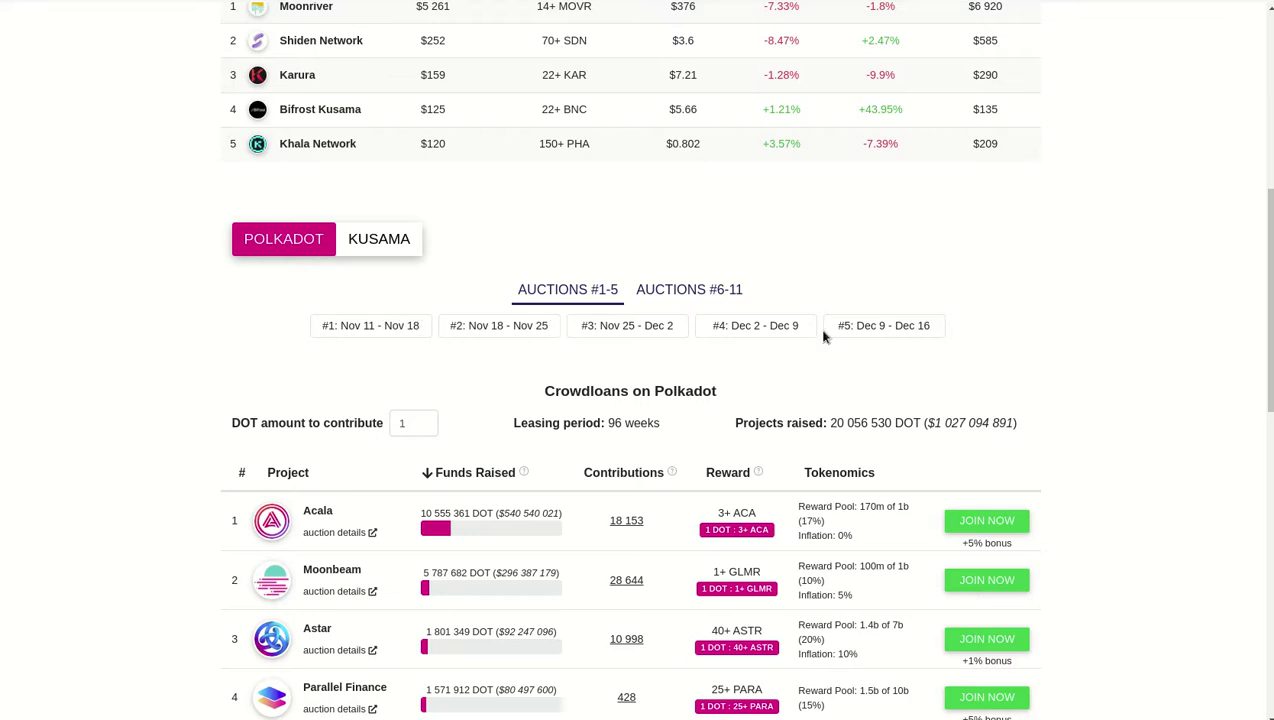
# - Check Polkadot auctions #6-11, then scroll the Auctions #1-5 table from Acala to Equilibrium
pyautogui.click(719, 293)
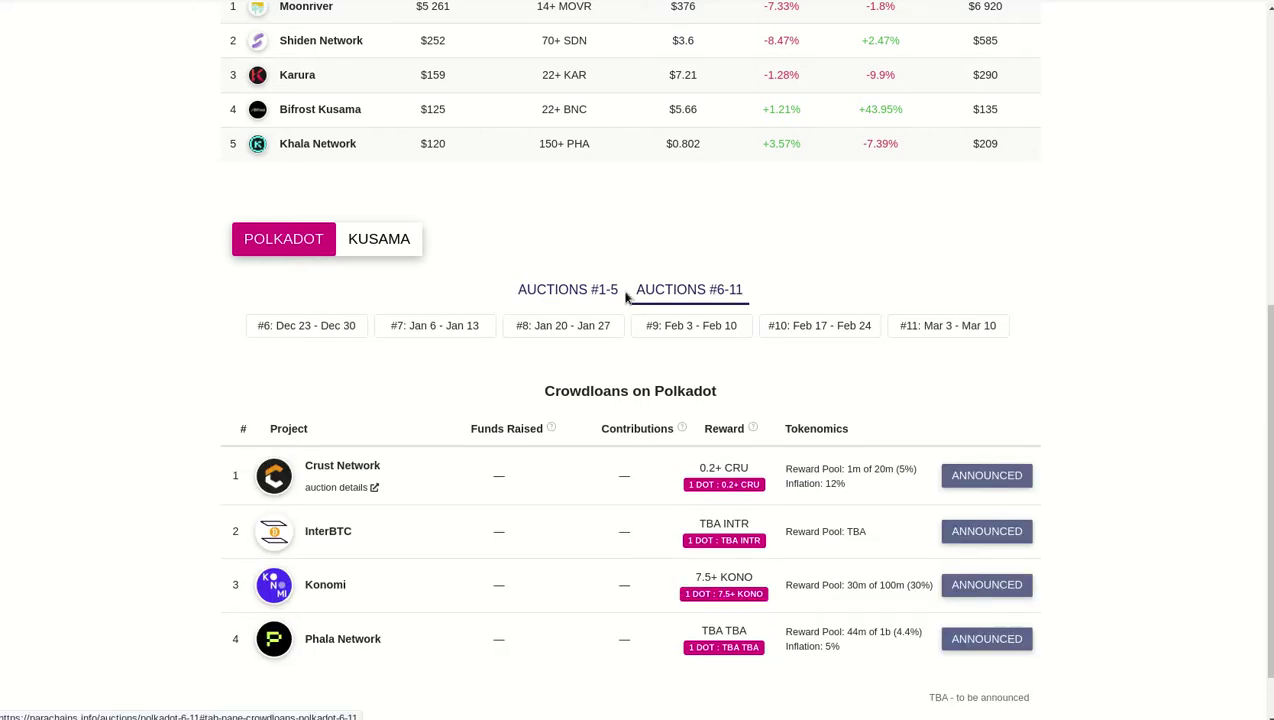
pyautogui.click(557, 293)
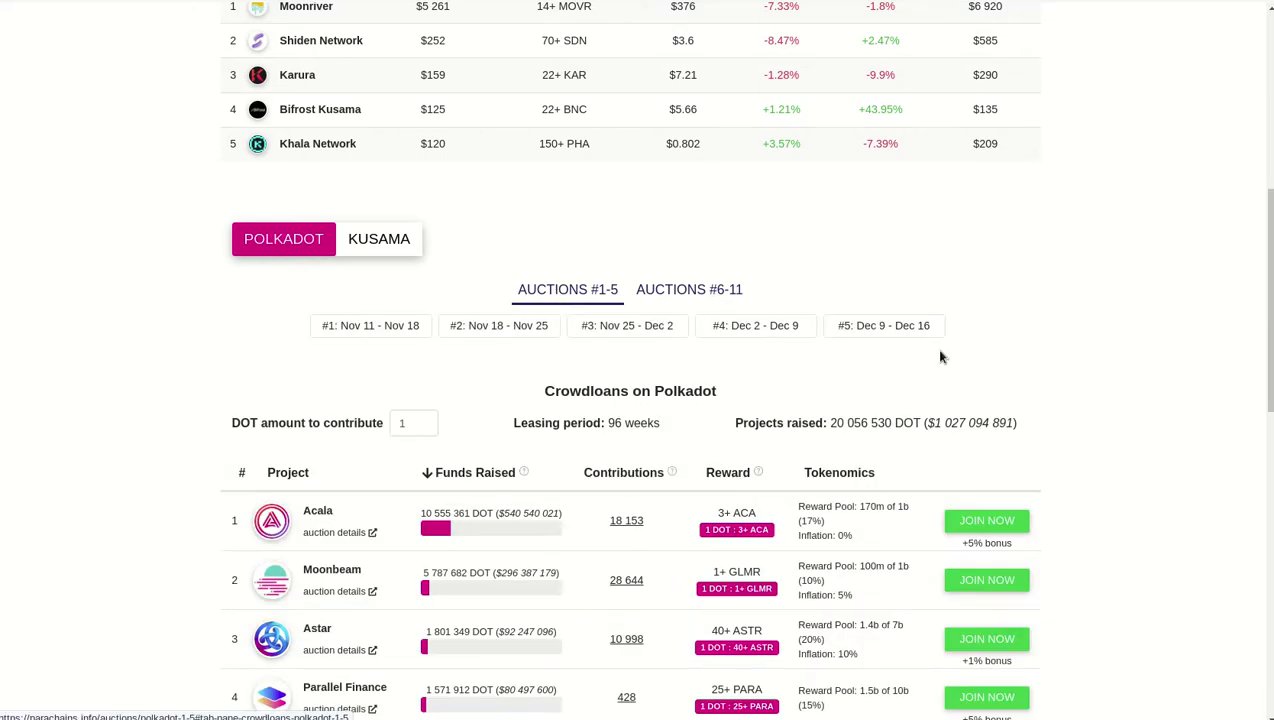
pyautogui.scroll(-3, 979, 322)
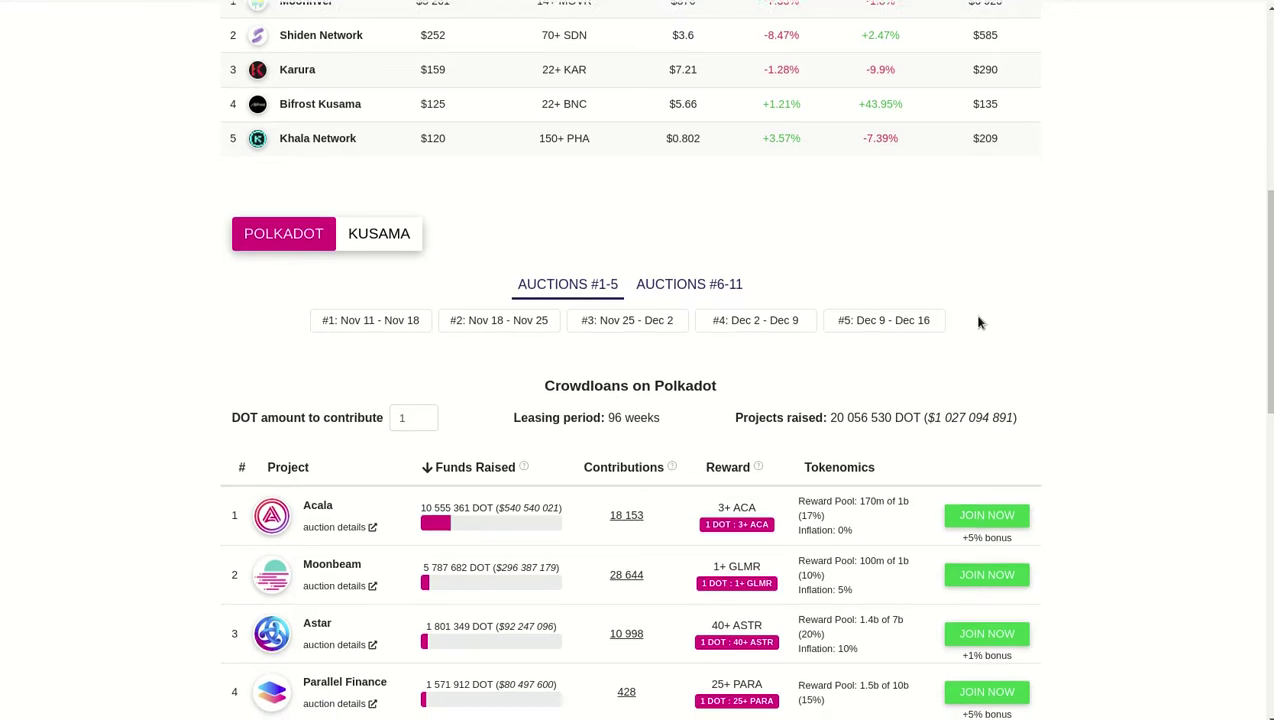
pyautogui.scroll(-1, 598, 209)
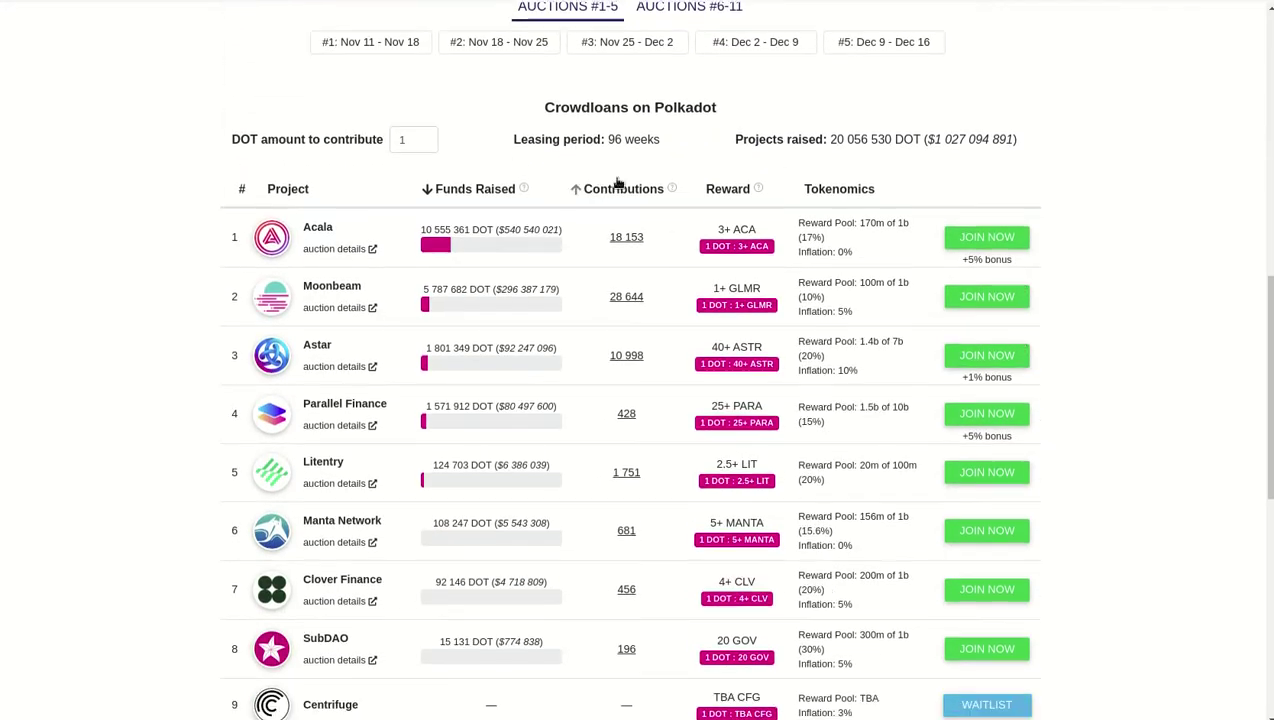
pyautogui.scroll(1, 452, 158)
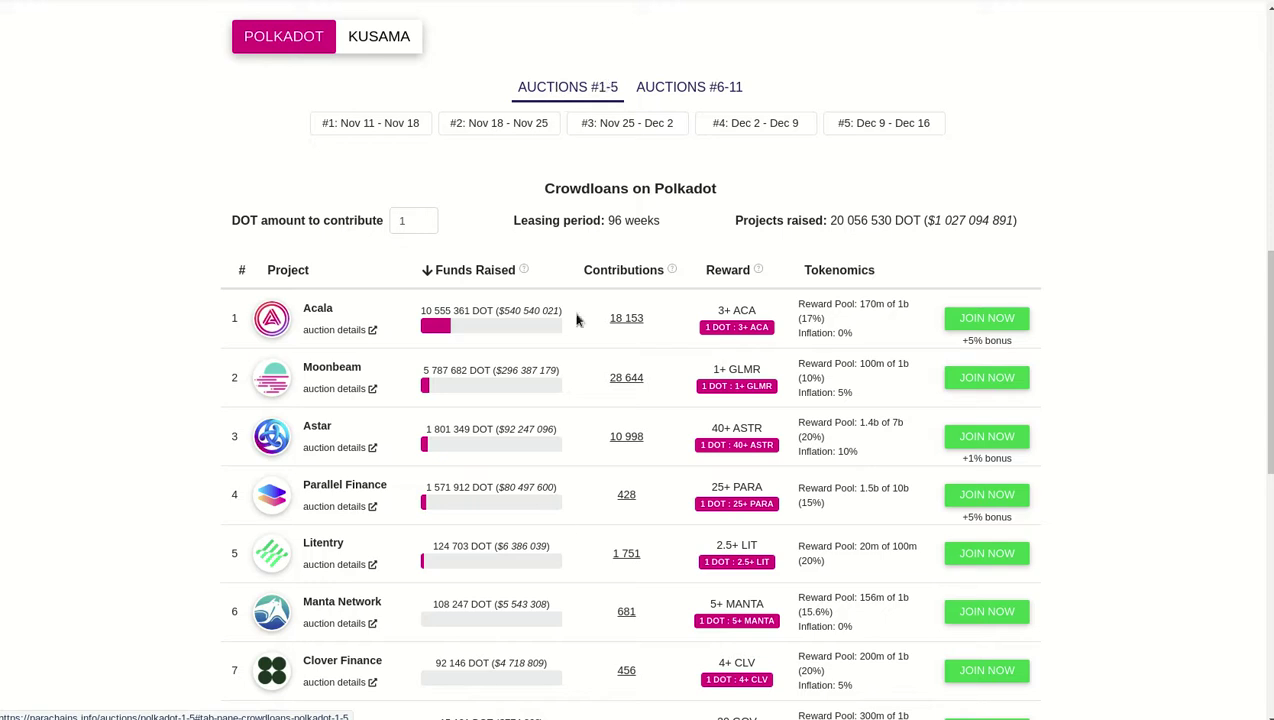
pyautogui.scroll(-1, 679, 367)
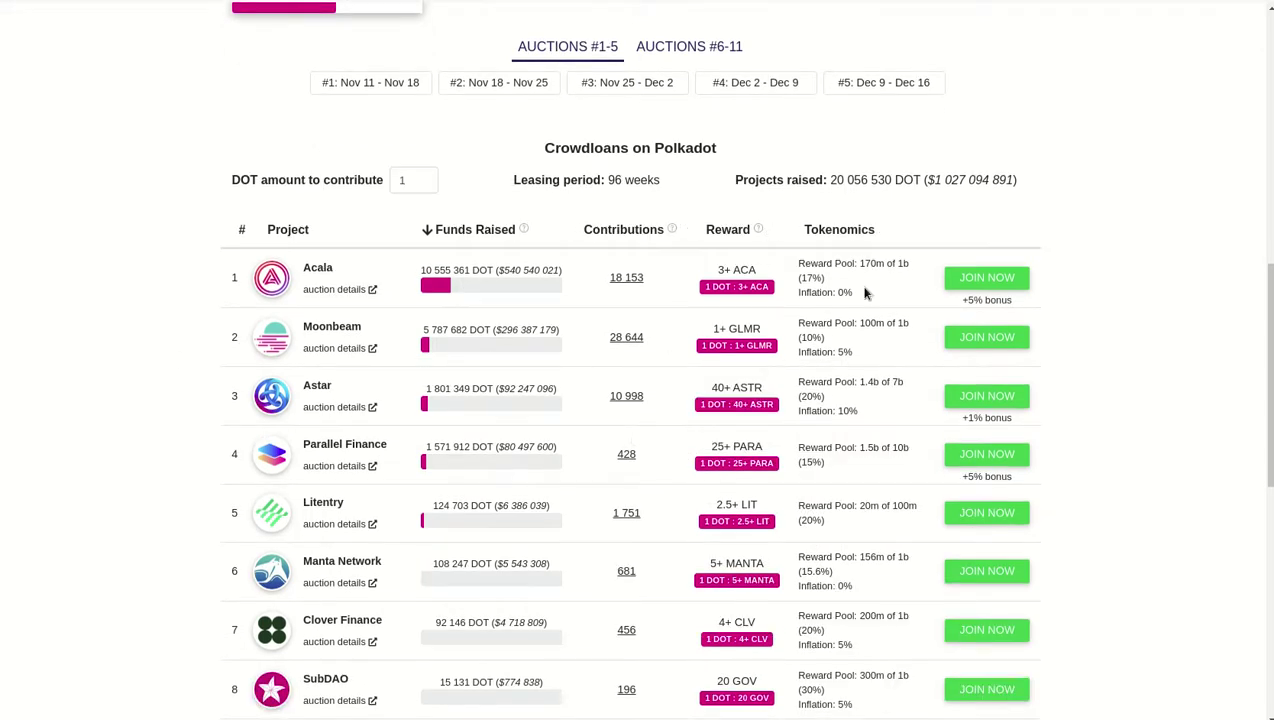
pyautogui.scroll(-3, 867, 294)
pyautogui.scroll(-2, 867, 300)
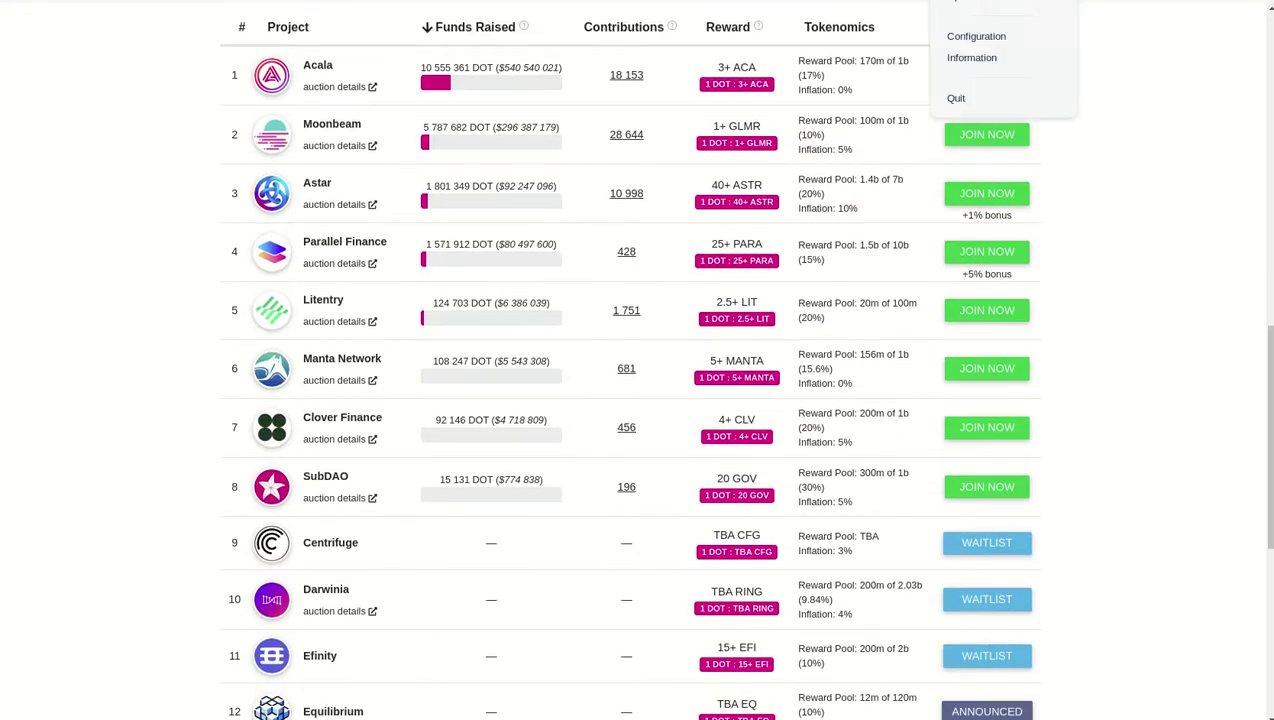
pyautogui.click(976, 8)
pyautogui.moveTo(210, 7); pyautogui.dragTo(1070, 719)
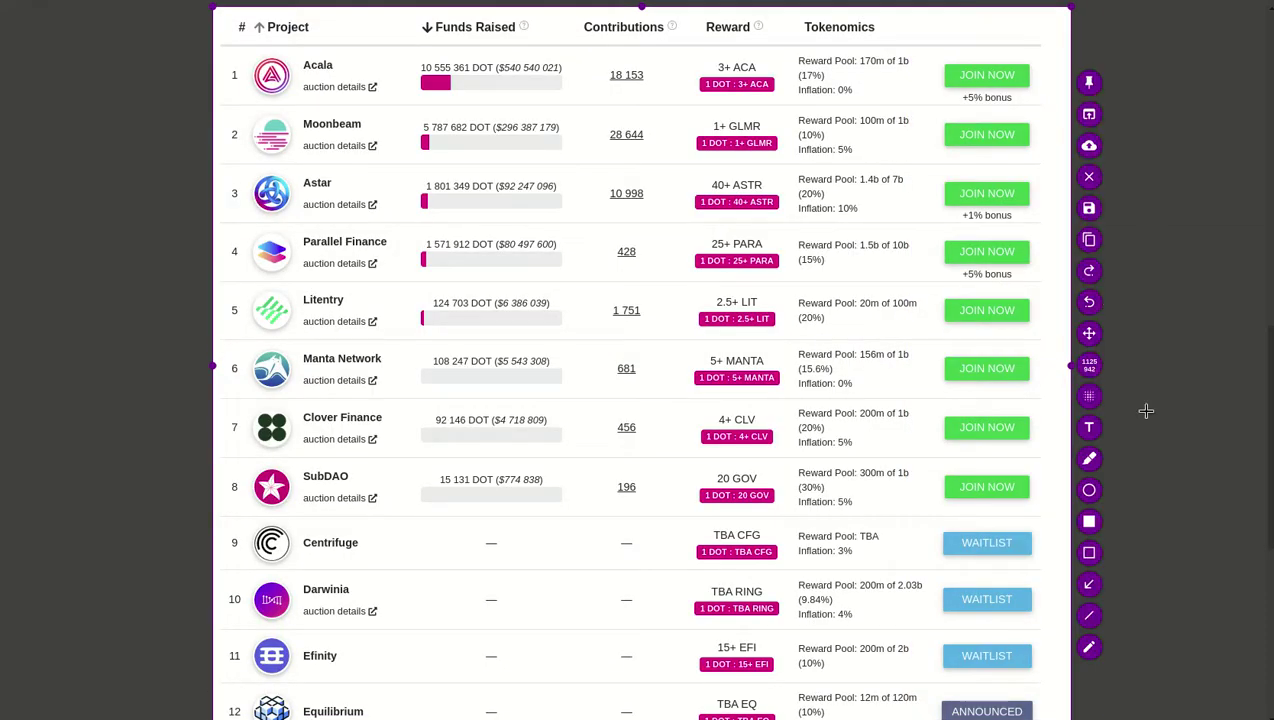
pyautogui.click(1089, 587)
pyautogui.moveTo(387, 38)
pyautogui.mouseDown()
pyautogui.moveTo(352, 72)
pyautogui.moveTo(390, 112)
pyautogui.moveTo(374, 130)
pyautogui.mouseUp()
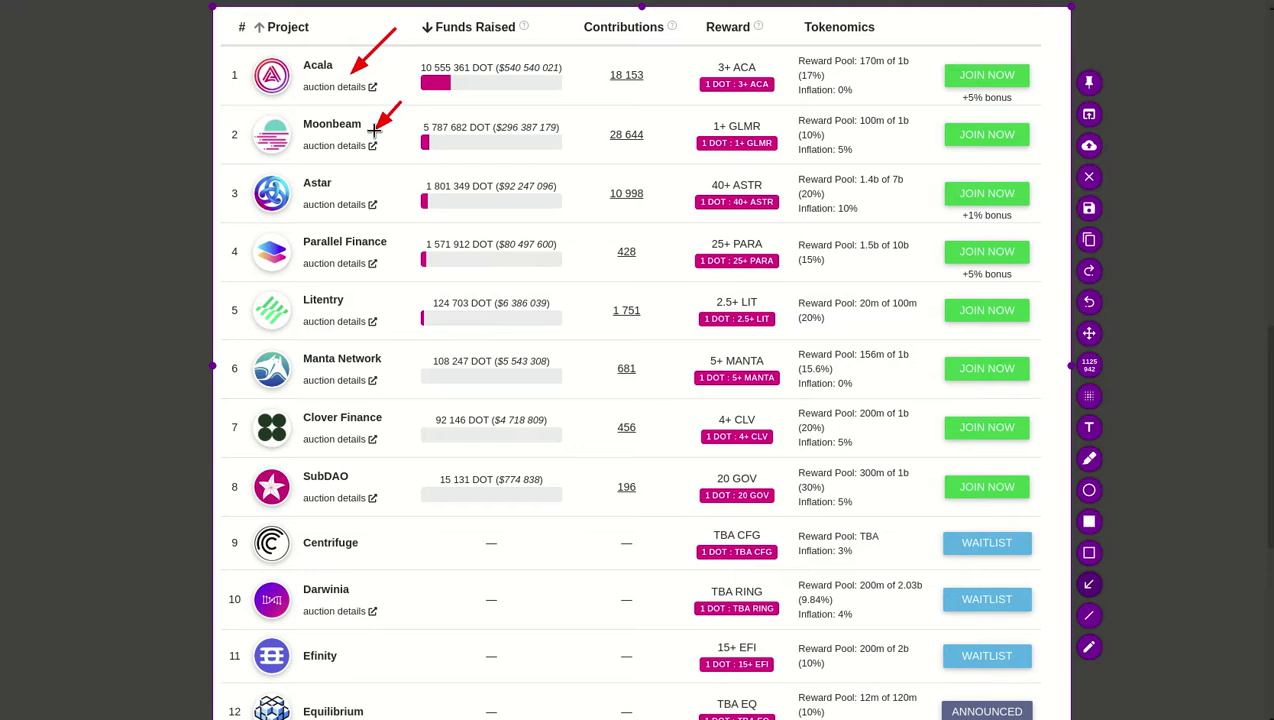
pyautogui.moveTo(412, 154)
pyautogui.mouseDown()
pyautogui.moveTo(364, 187)
pyautogui.moveTo(400, 213)
pyautogui.moveTo(381, 222)
pyautogui.mouseUp()
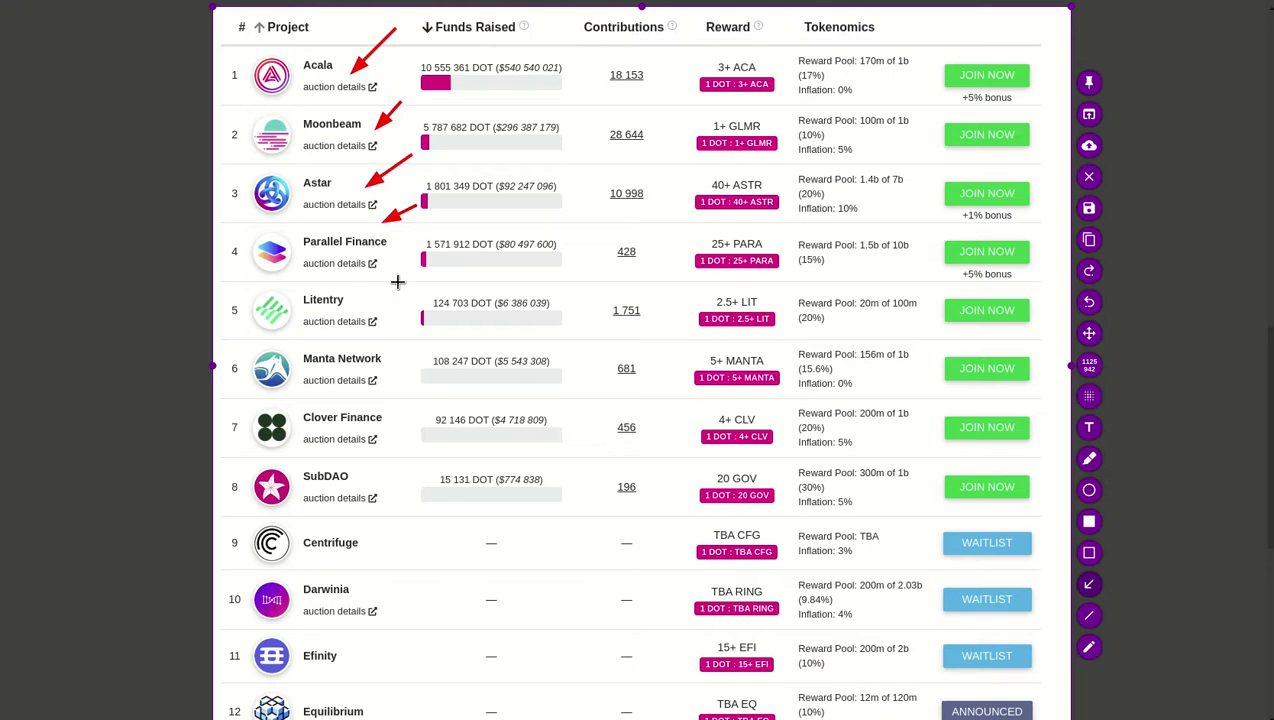
pyautogui.moveTo(398, 279)
pyautogui.mouseDown()
pyautogui.moveTo(358, 300)
pyautogui.moveTo(379, 340)
pyautogui.moveTo(366, 356)
pyautogui.moveTo(382, 394)
pyautogui.moveTo(368, 401)
pyautogui.mouseUp()
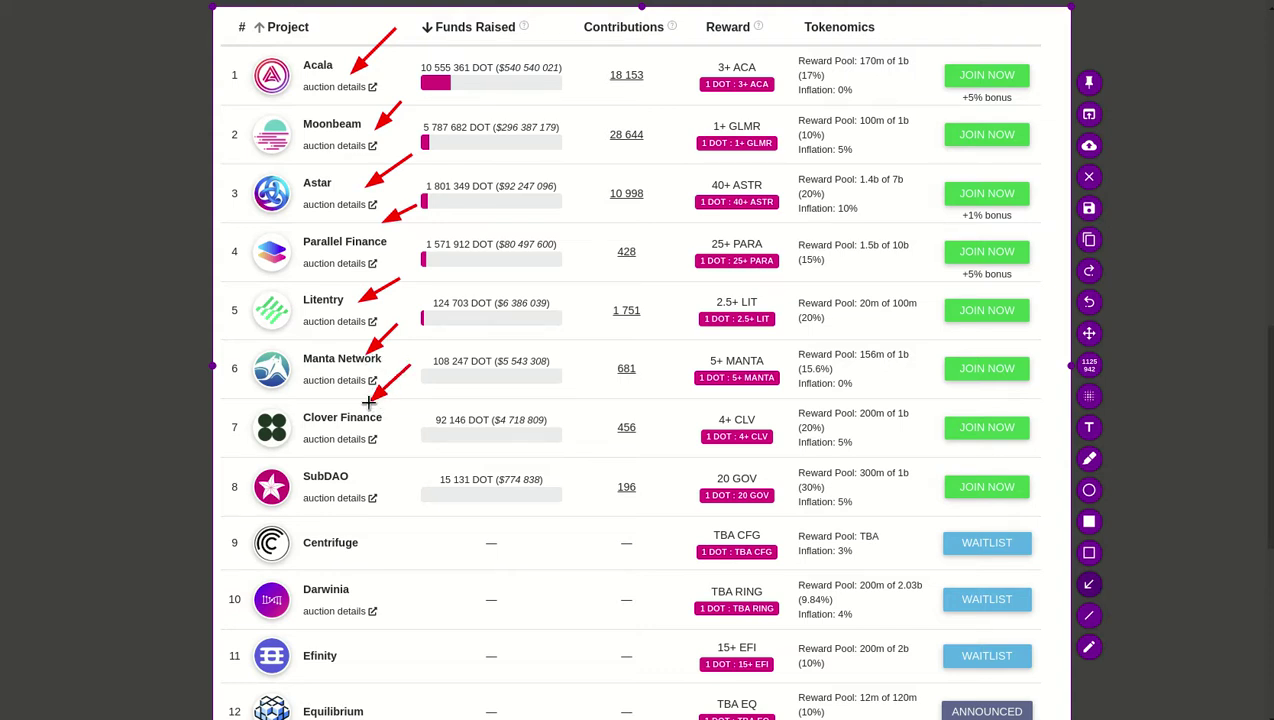
pyautogui.press('Escape')
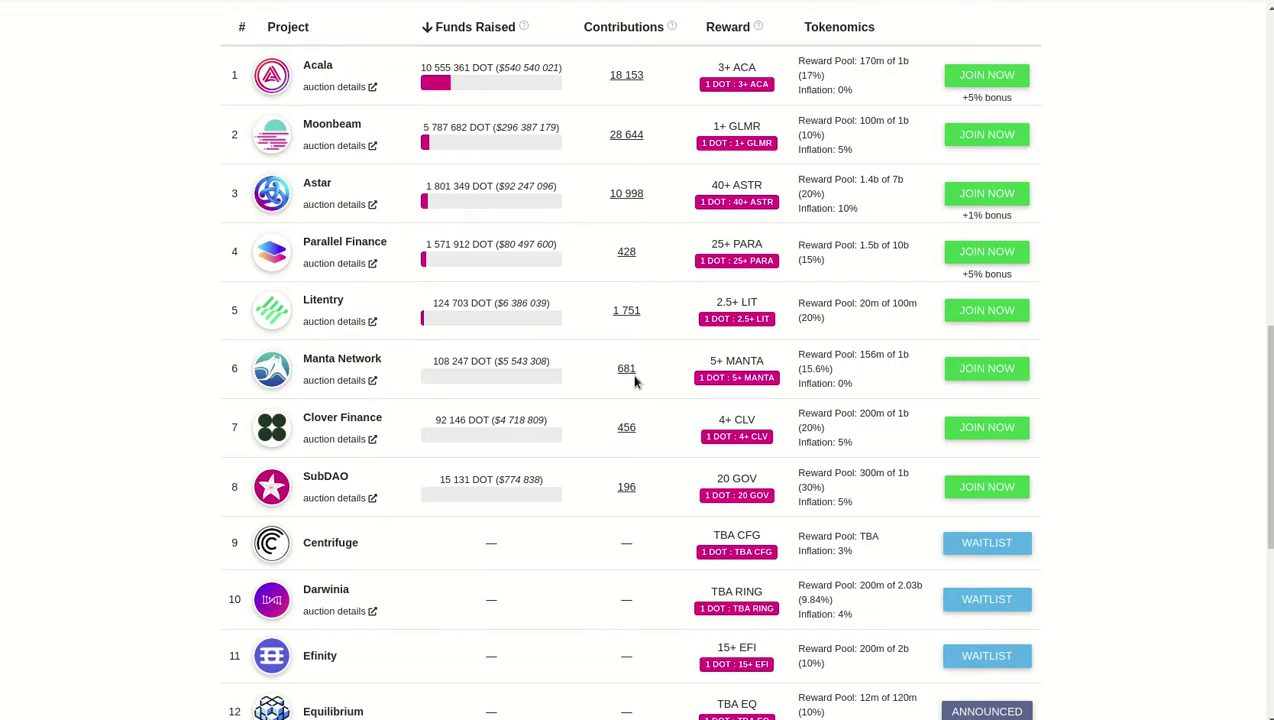
# - Switch to the Kusama crowdloans list and open Quartz's JOIN NOW link
pyautogui.scroll(3, 634, 380)
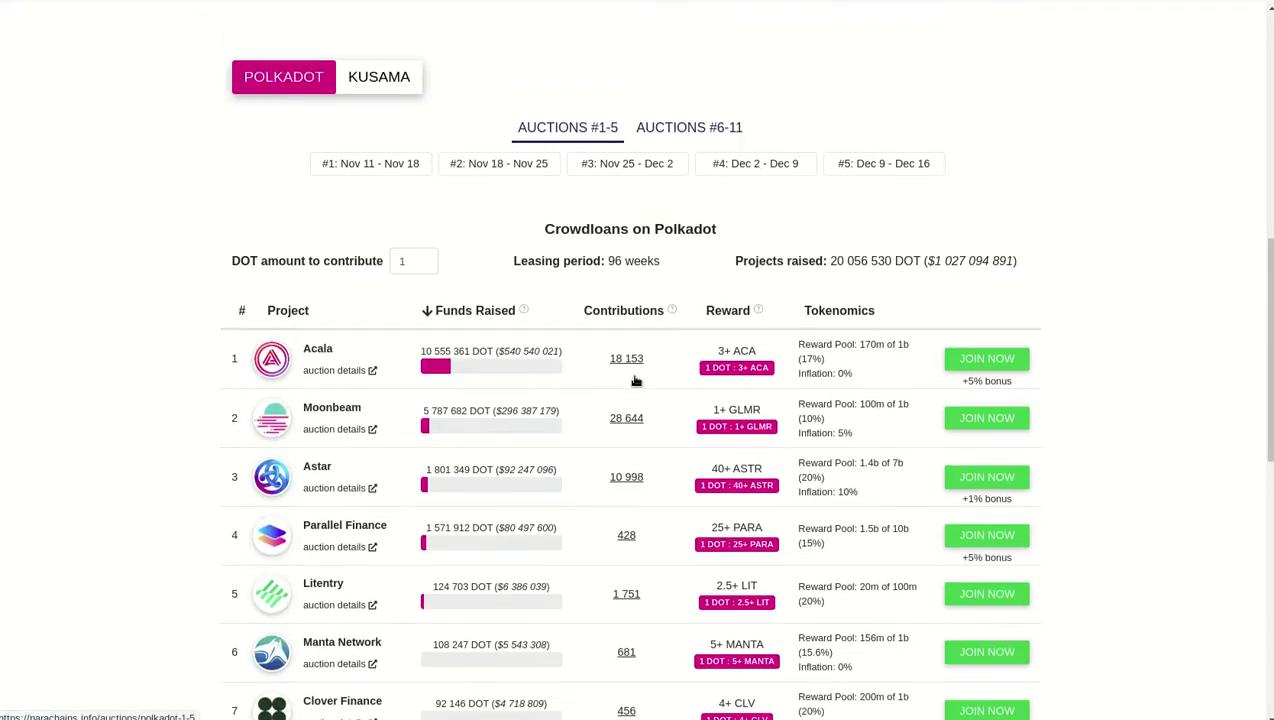
pyautogui.click(381, 77)
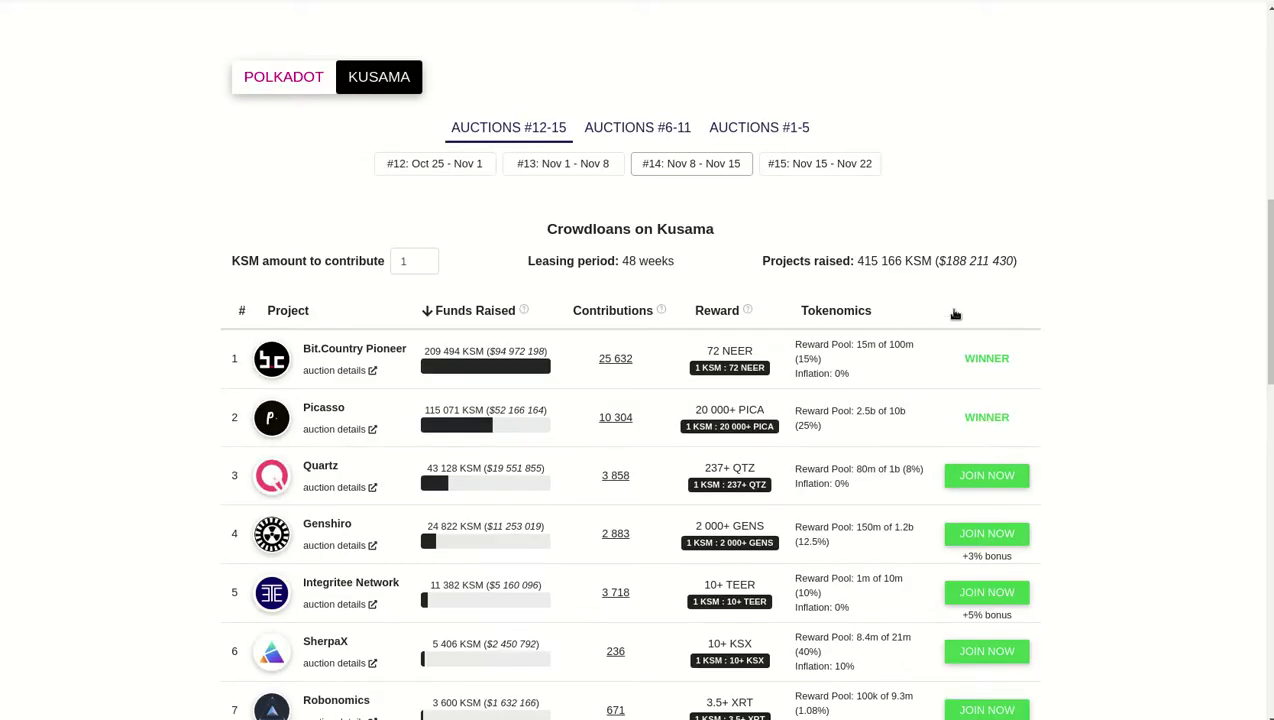
pyautogui.scroll(-2, 1149, 325)
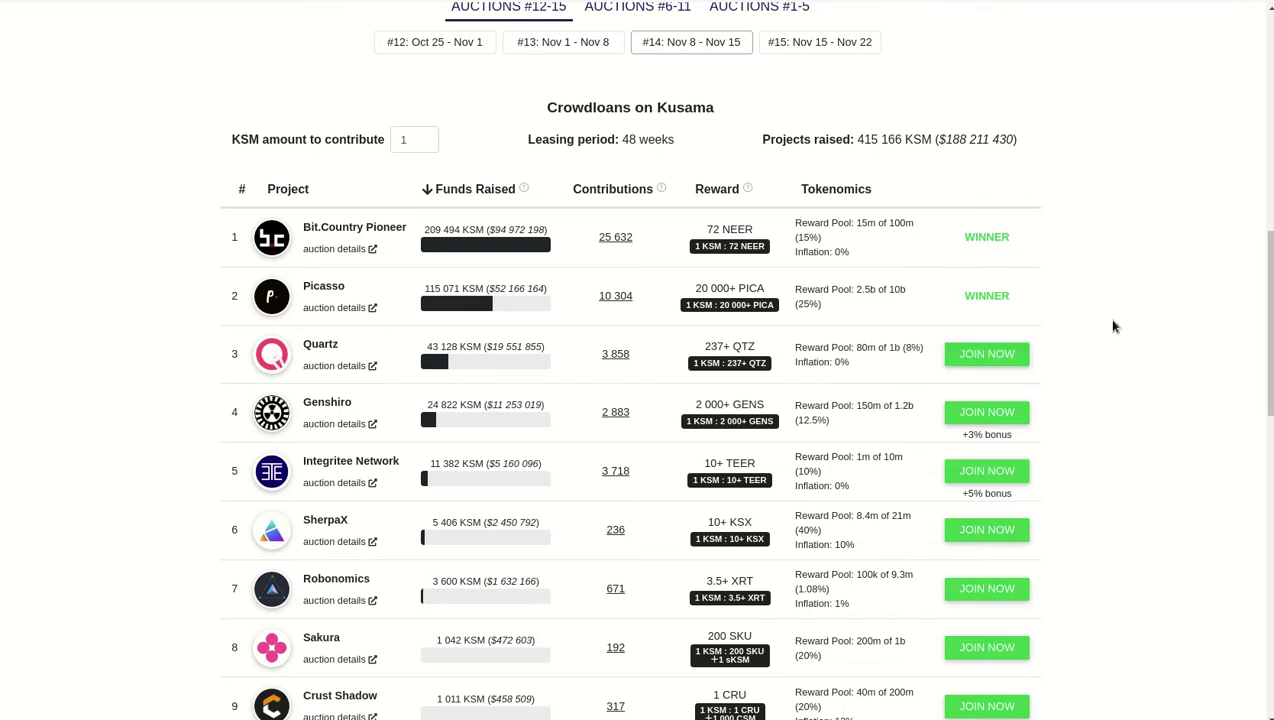
pyautogui.scroll(-1, 1149, 325)
pyautogui.scroll(-1, 1149, 325)
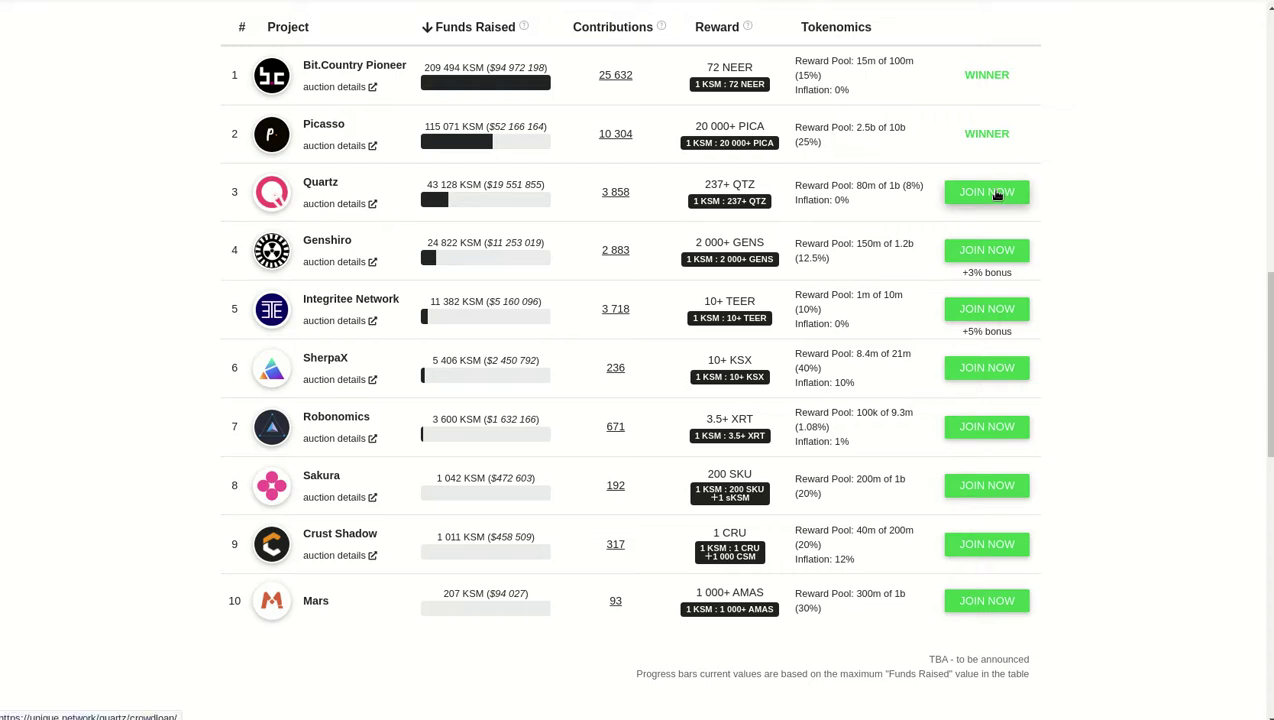
pyautogui.click(997, 195)
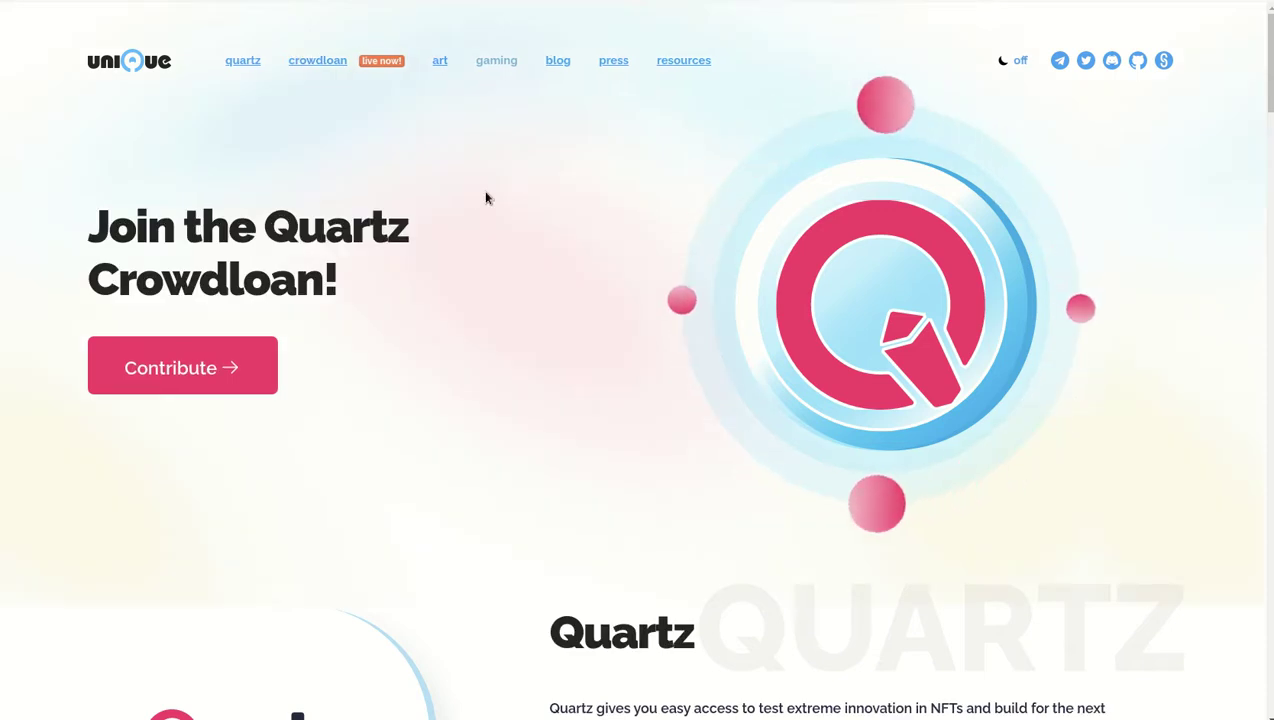
# - Calculate the QTZ reward for a 0.1 KSM contribution and highlight the resulting 45
pyautogui.scroll(-2, 484, 197)
pyautogui.scroll(-6, 484, 197)
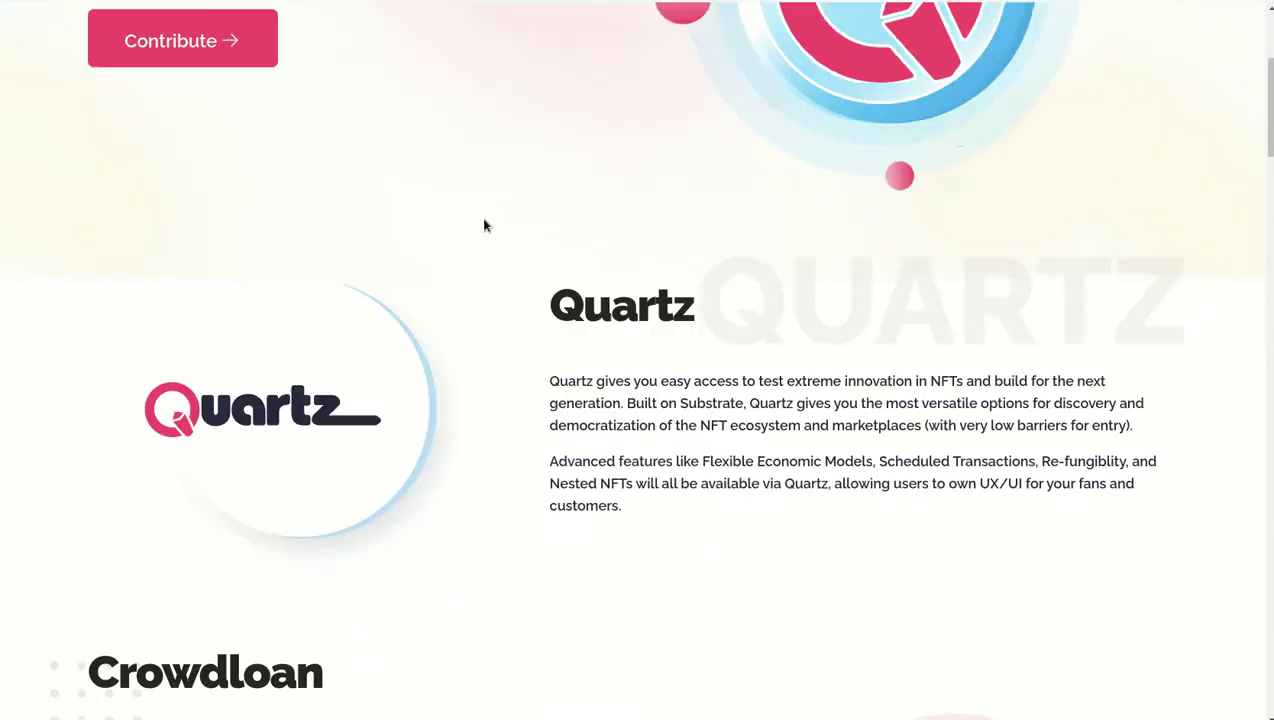
pyautogui.scroll(-3, 484, 225)
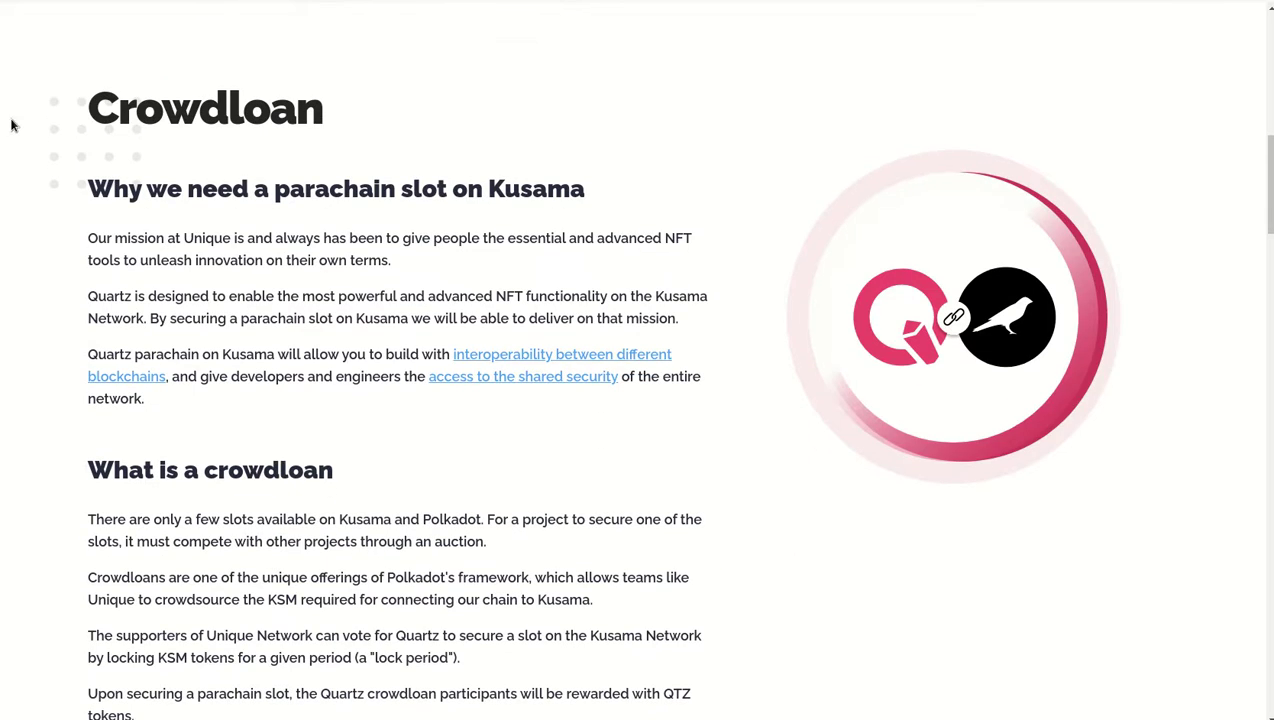
pyautogui.scroll(-7, 325, 370)
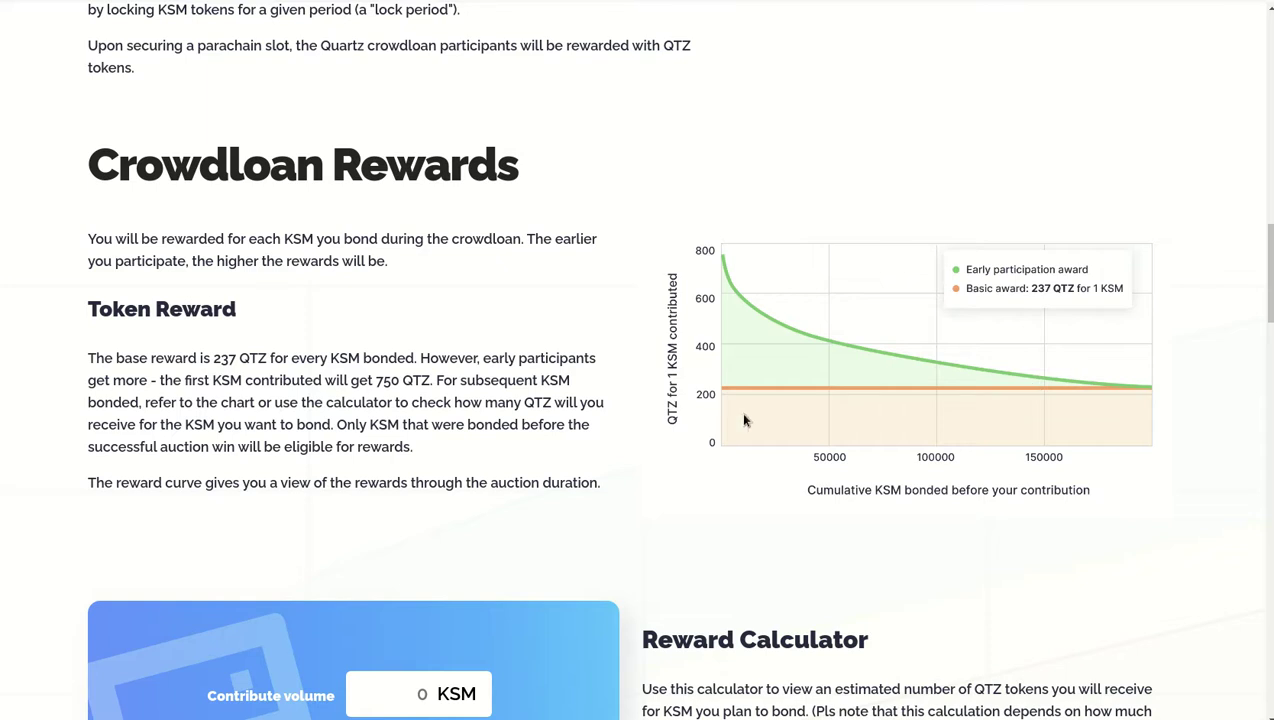
pyautogui.scroll(-2, 754, 372)
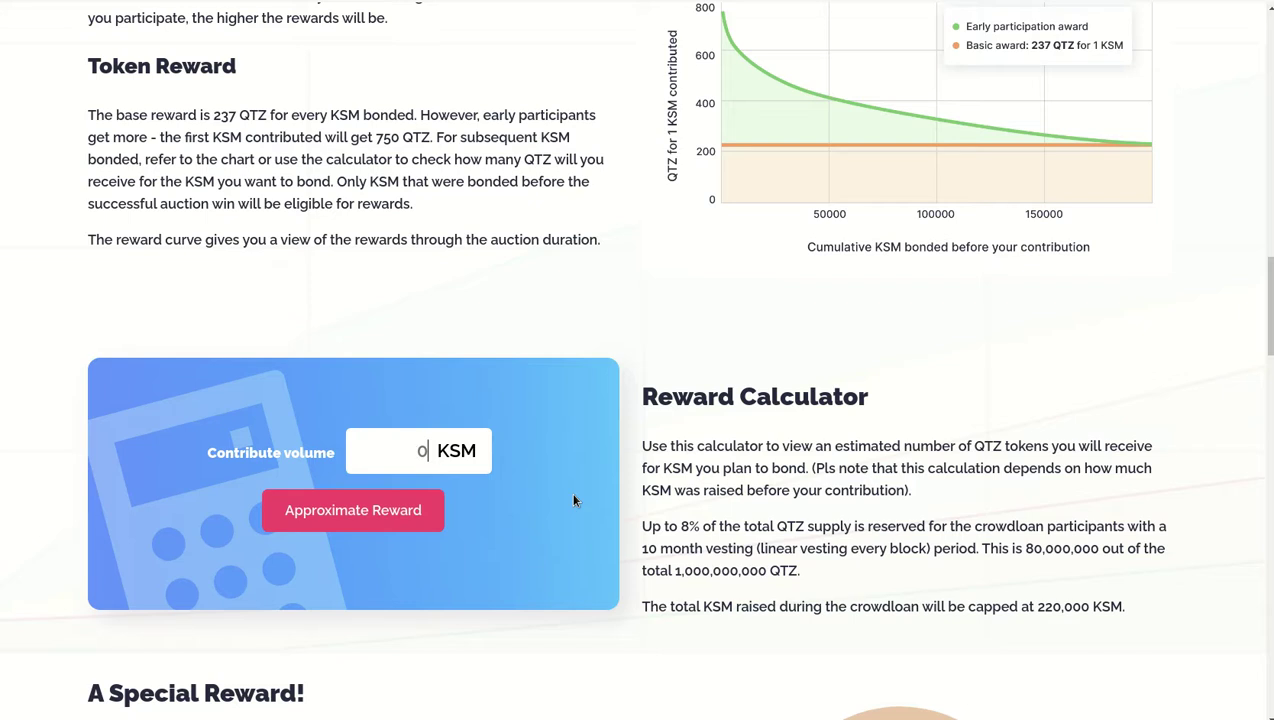
pyautogui.write('0.1')
pyautogui.click(310, 514)
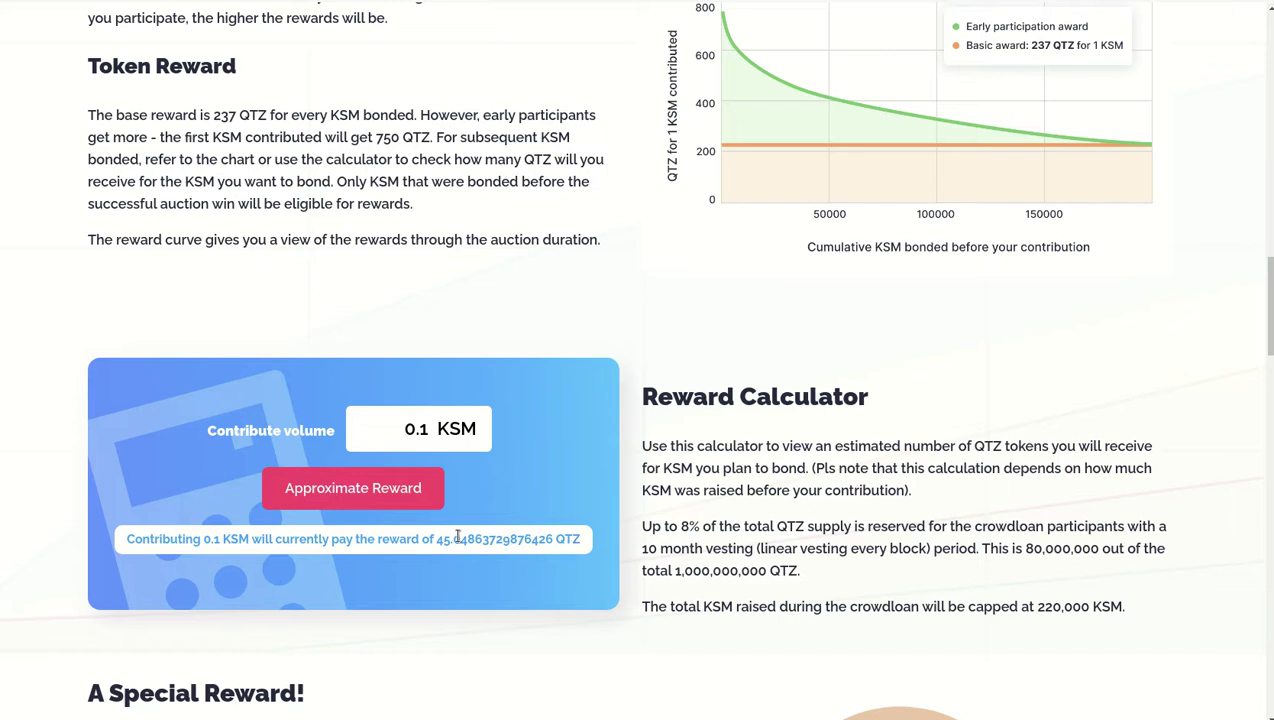
pyautogui.moveTo(455, 538); pyautogui.dragTo(437, 538)
# - Go back to the top of the Quartz page and open the Contribute page
pyautogui.scroll(-5, 568, 538)
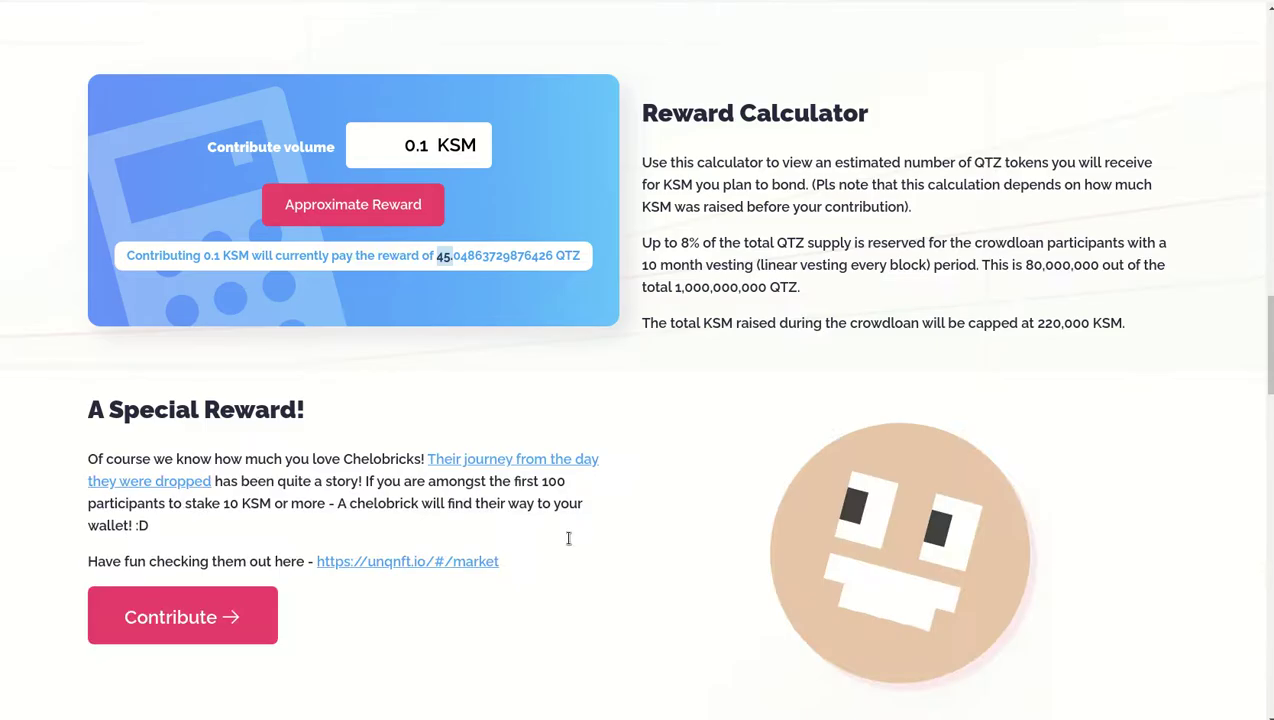
pyautogui.scroll(6, 568, 538)
pyautogui.scroll(15, 568, 538)
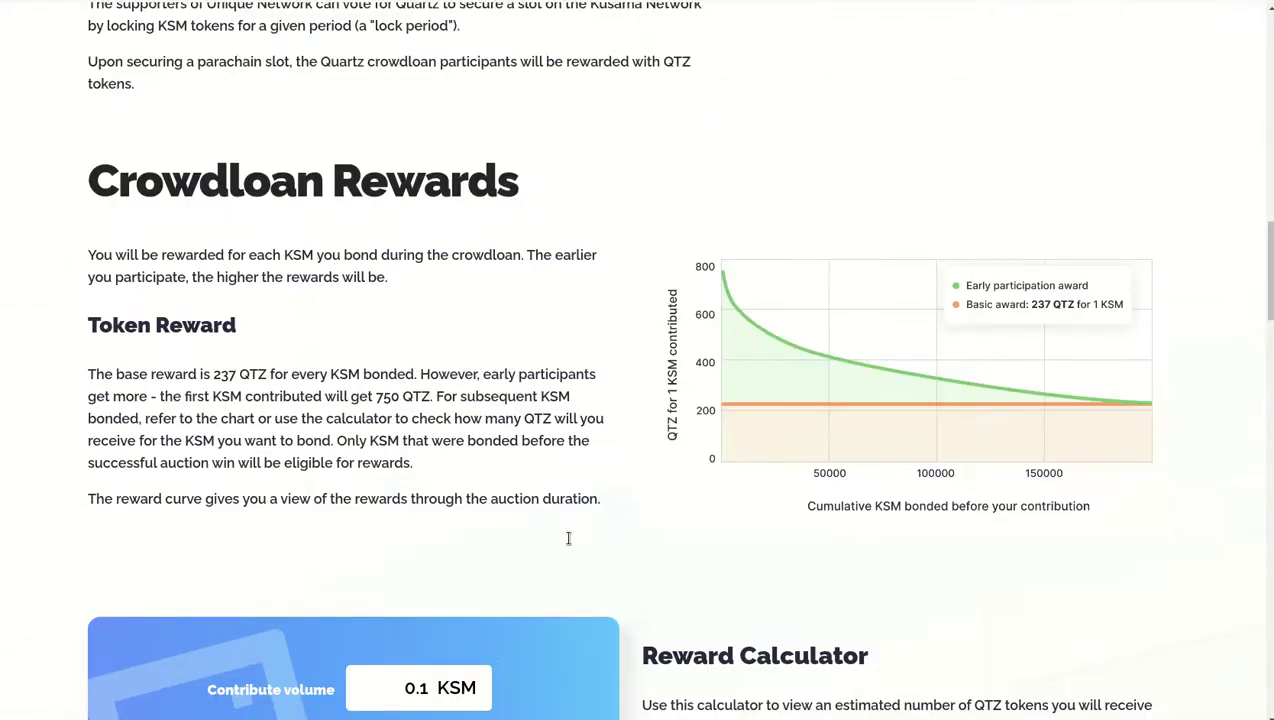
pyautogui.scroll(2, 568, 538)
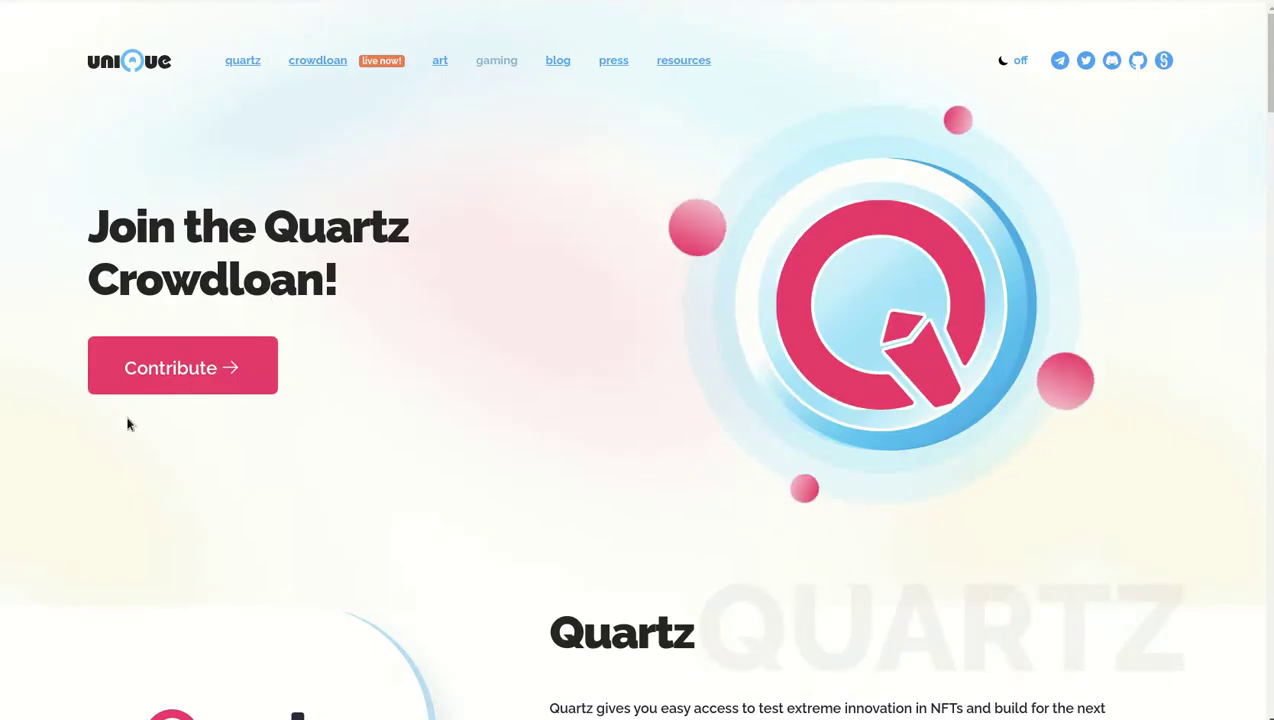
pyautogui.click(172, 375)
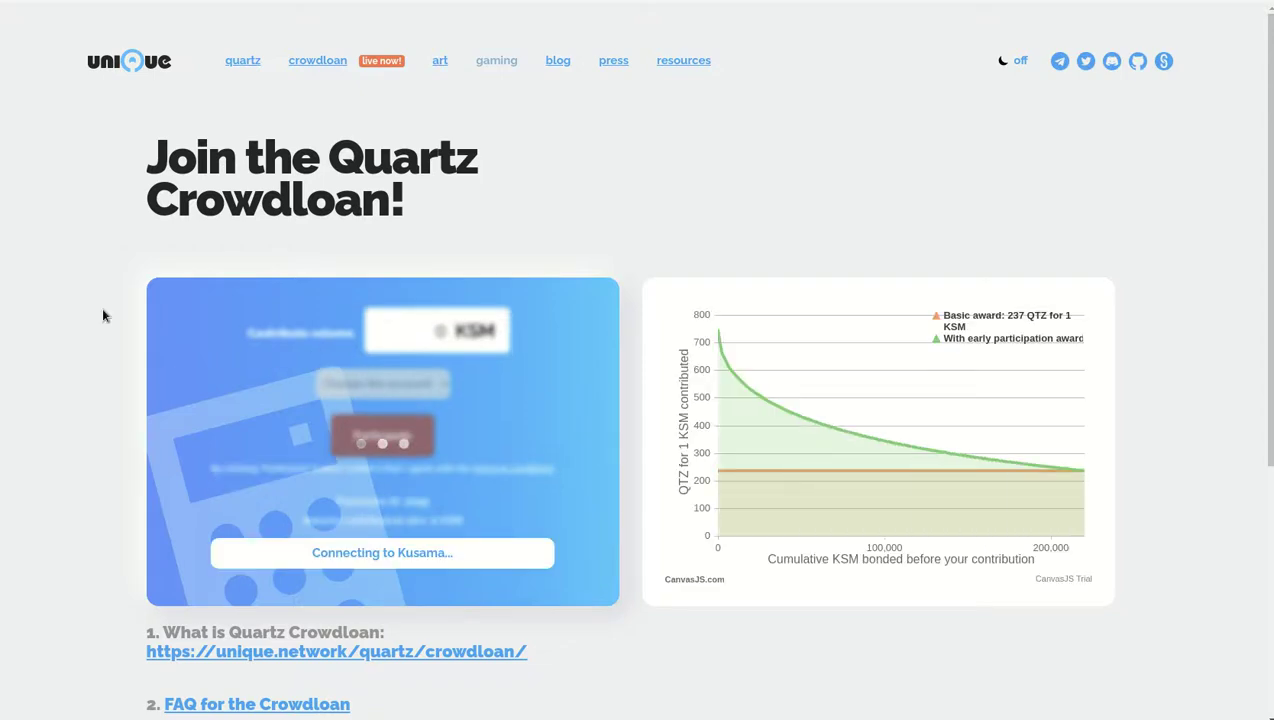
# - Switch parachains.info's crowdloan list to Polkadot and open Acala's Join Now page
pyautogui.scroll(-1, 102, 313)
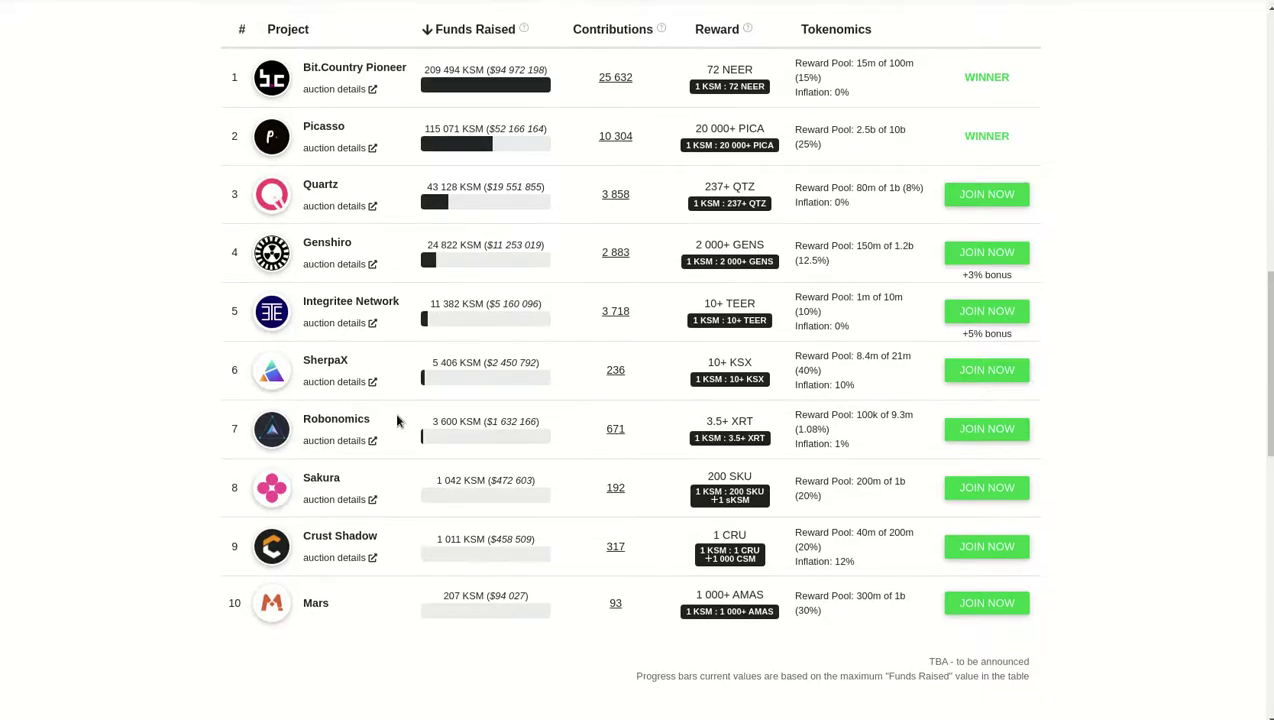
pyautogui.scroll(3, 397, 421)
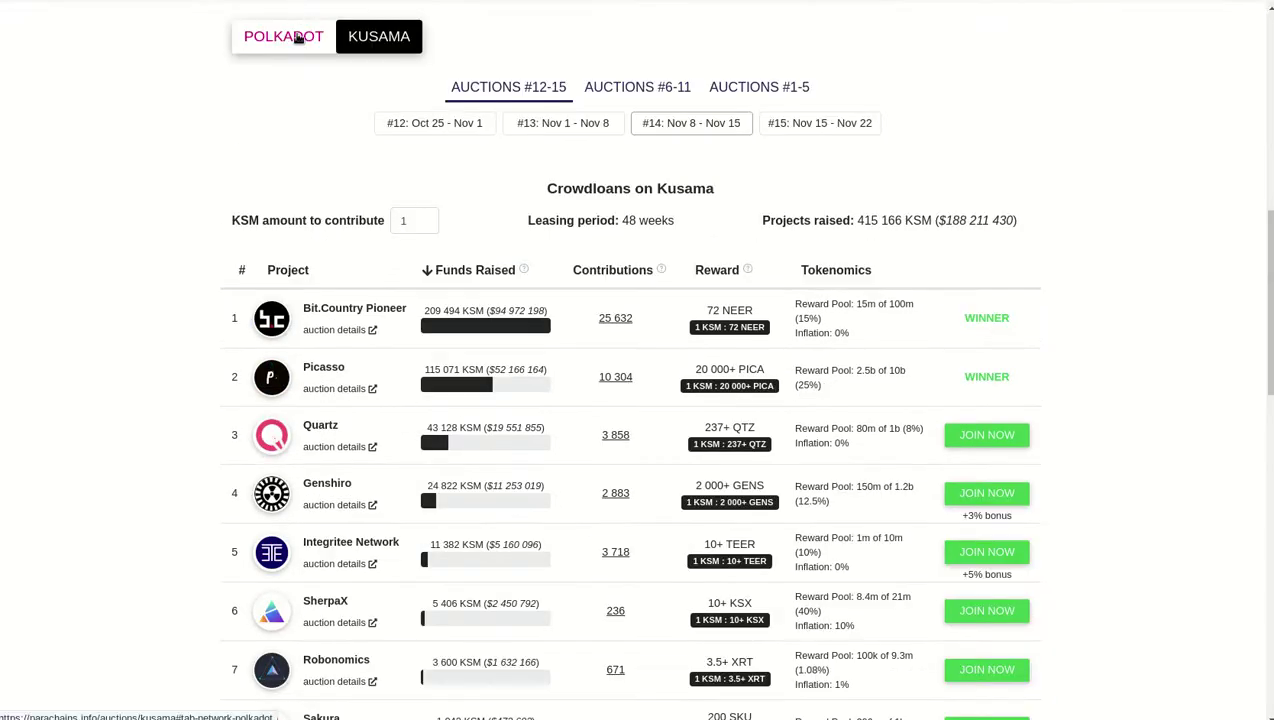
pyautogui.click(286, 40)
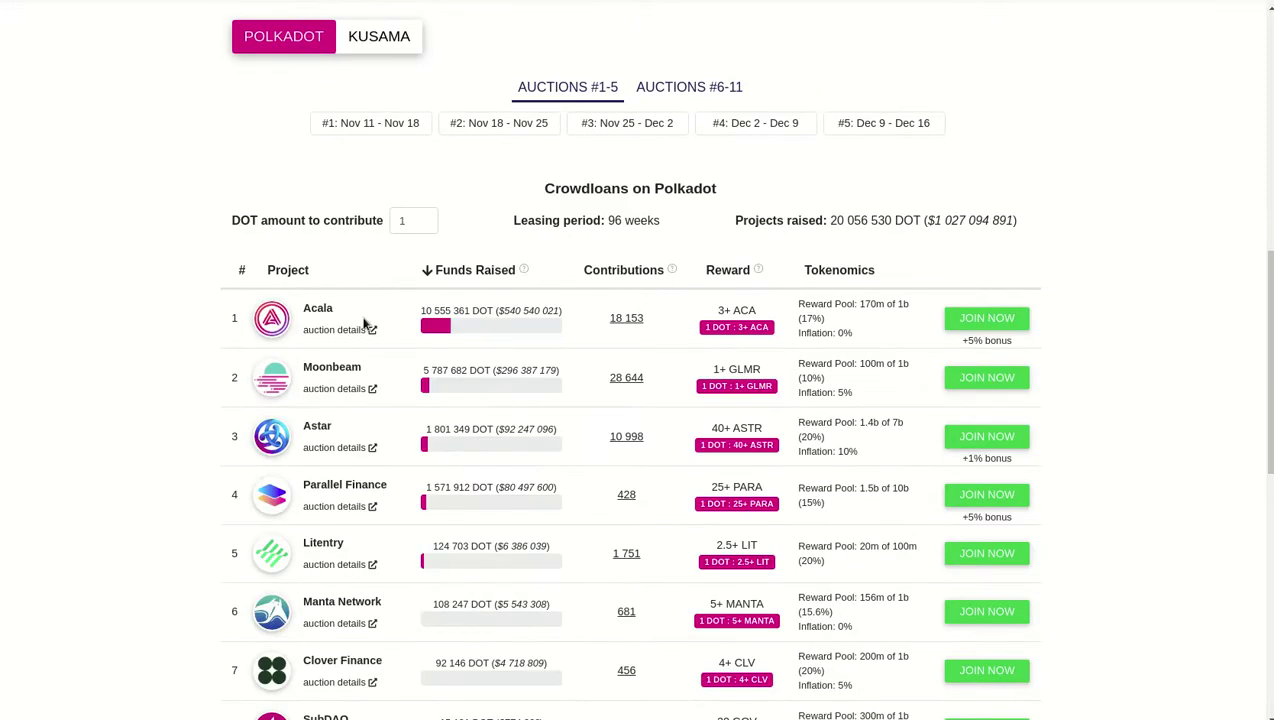
pyautogui.click(990, 322)
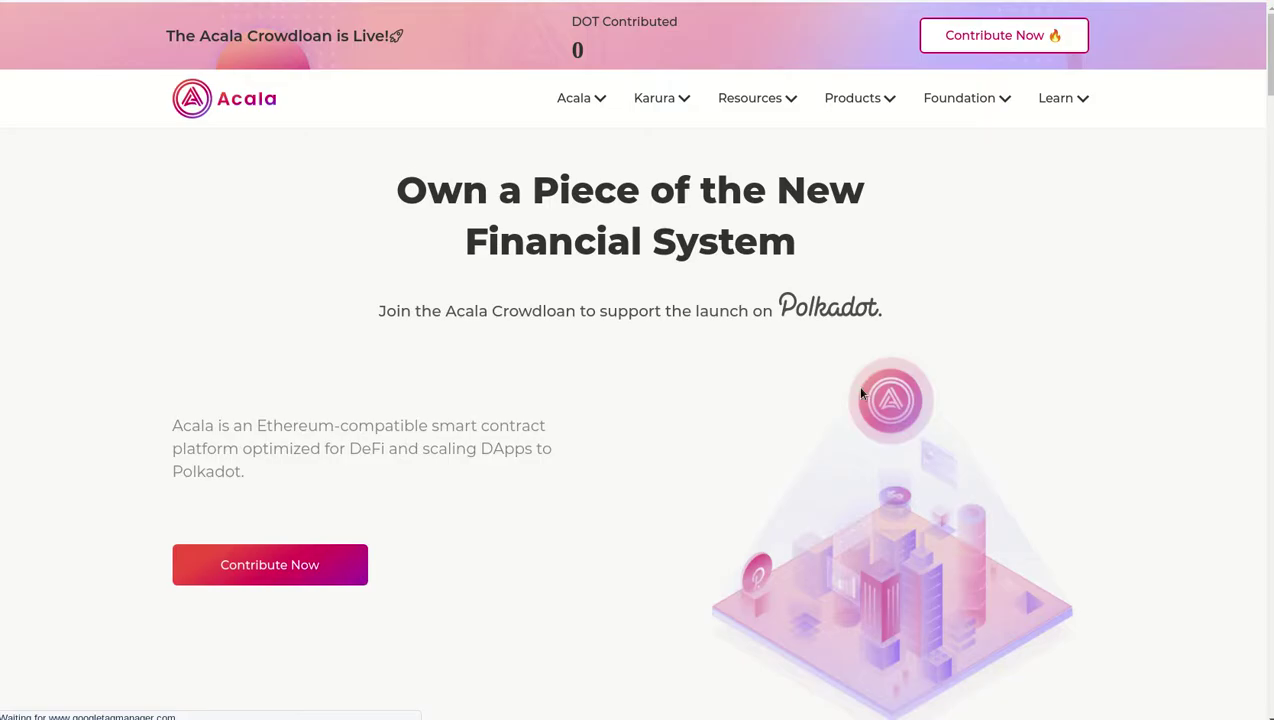
# - Choose Contribute Directly and tick the extension-installed, DOT-in-account and DOT-unbonded checkboxes
pyautogui.scroll(-5, 860, 393)
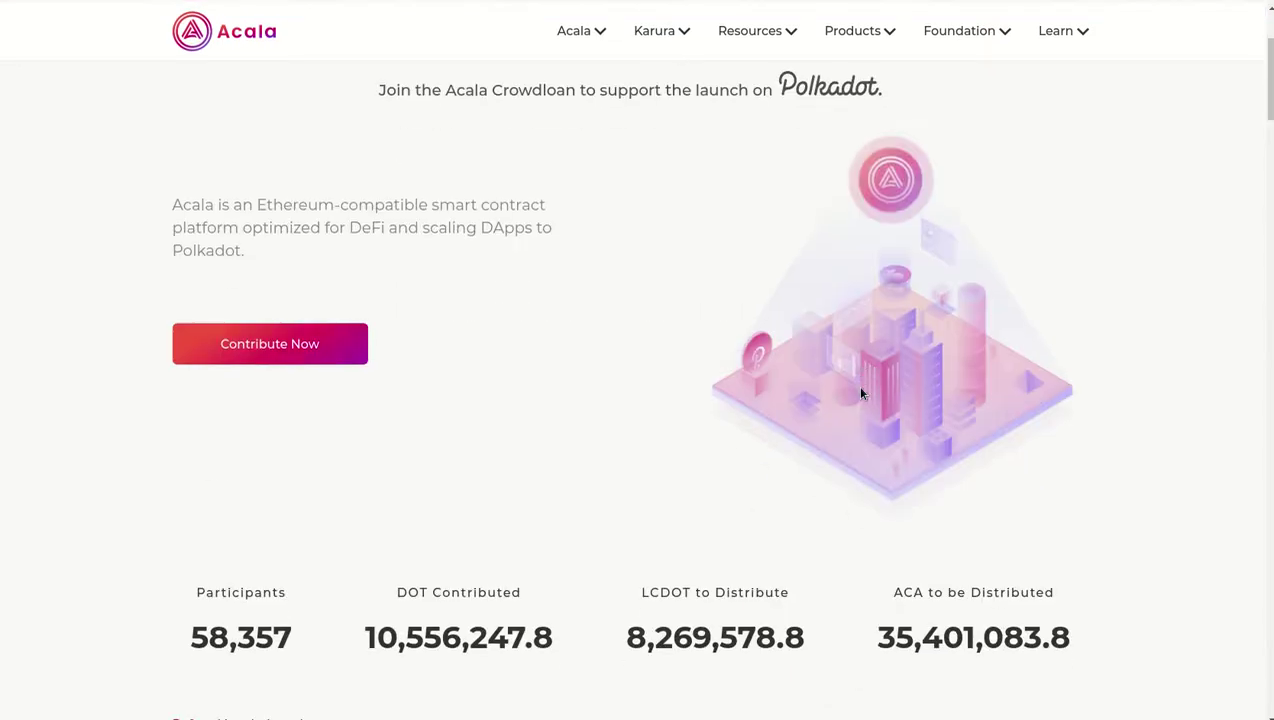
pyautogui.scroll(-8, 860, 393)
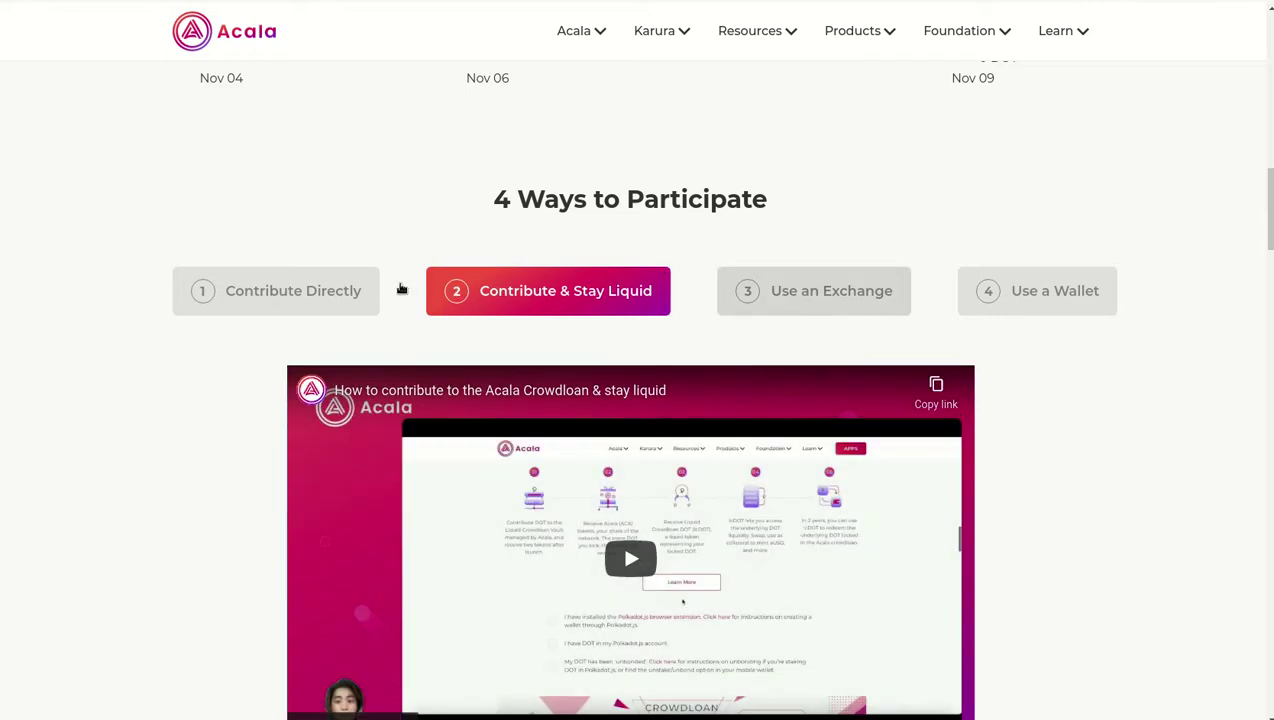
pyautogui.click(286, 300)
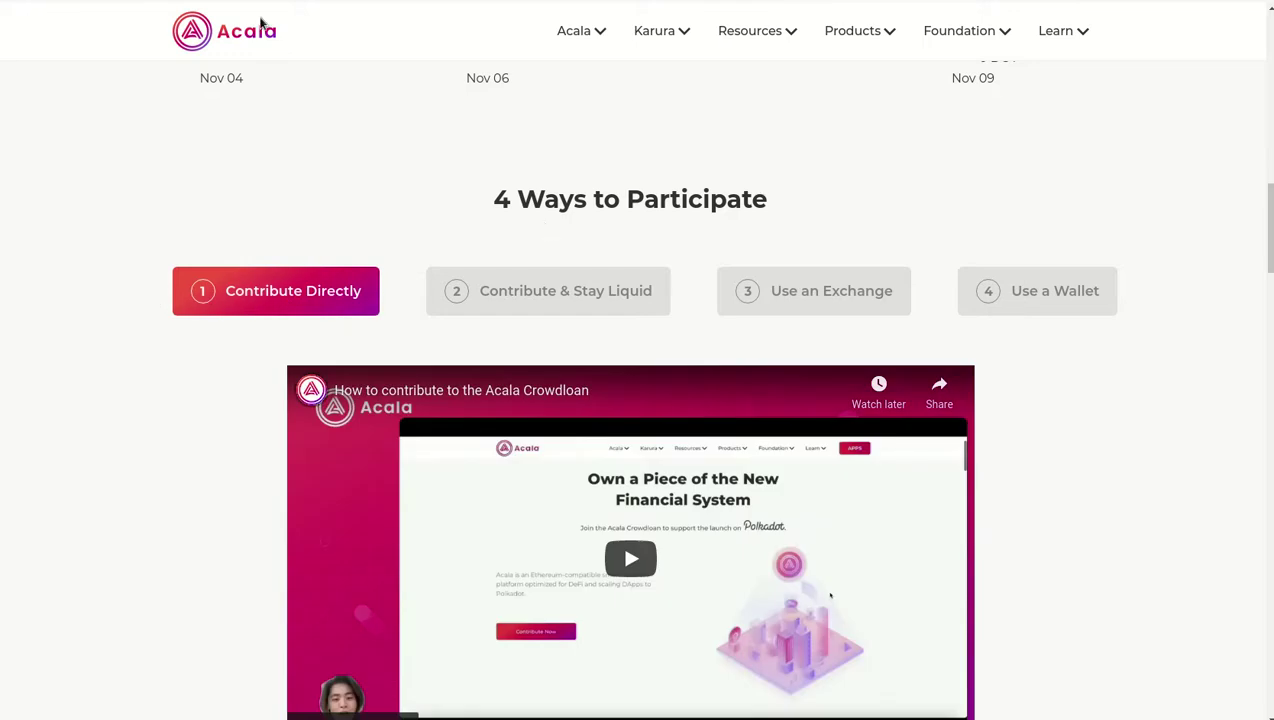
pyautogui.scroll(-2, 201, 381)
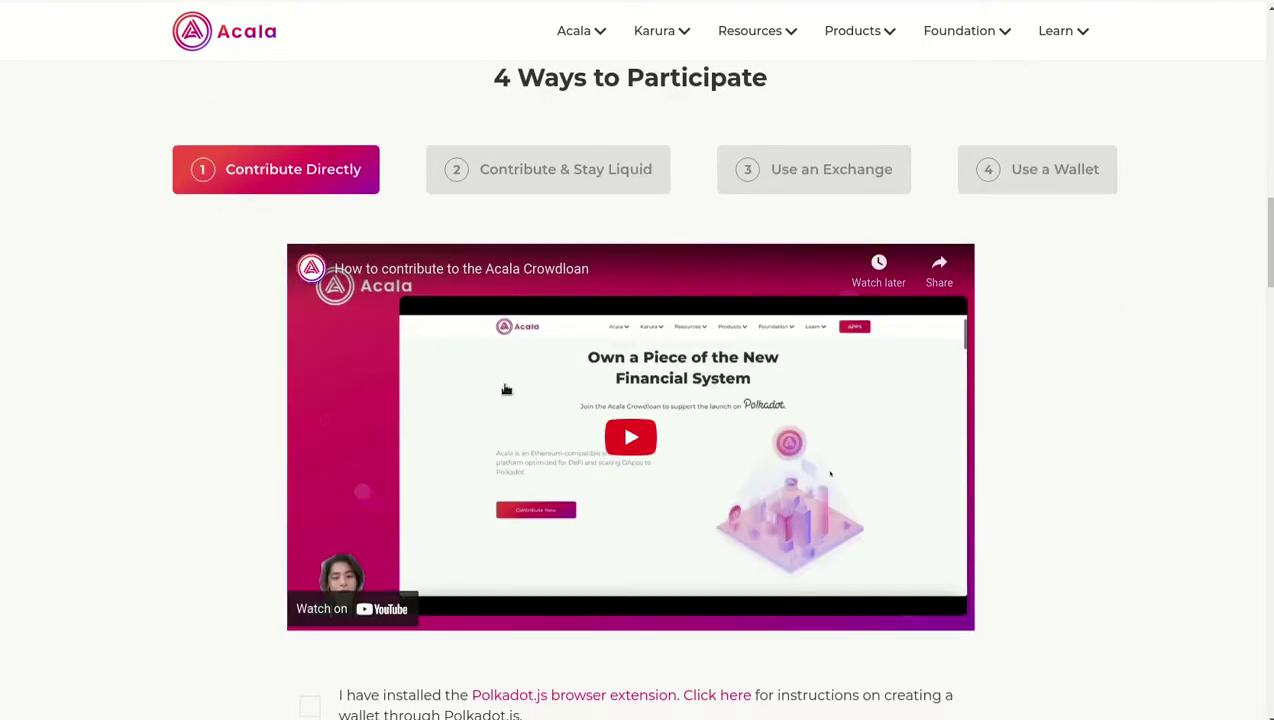
pyautogui.scroll(-2, 307, 414)
pyautogui.click(309, 421)
pyautogui.click(312, 478)
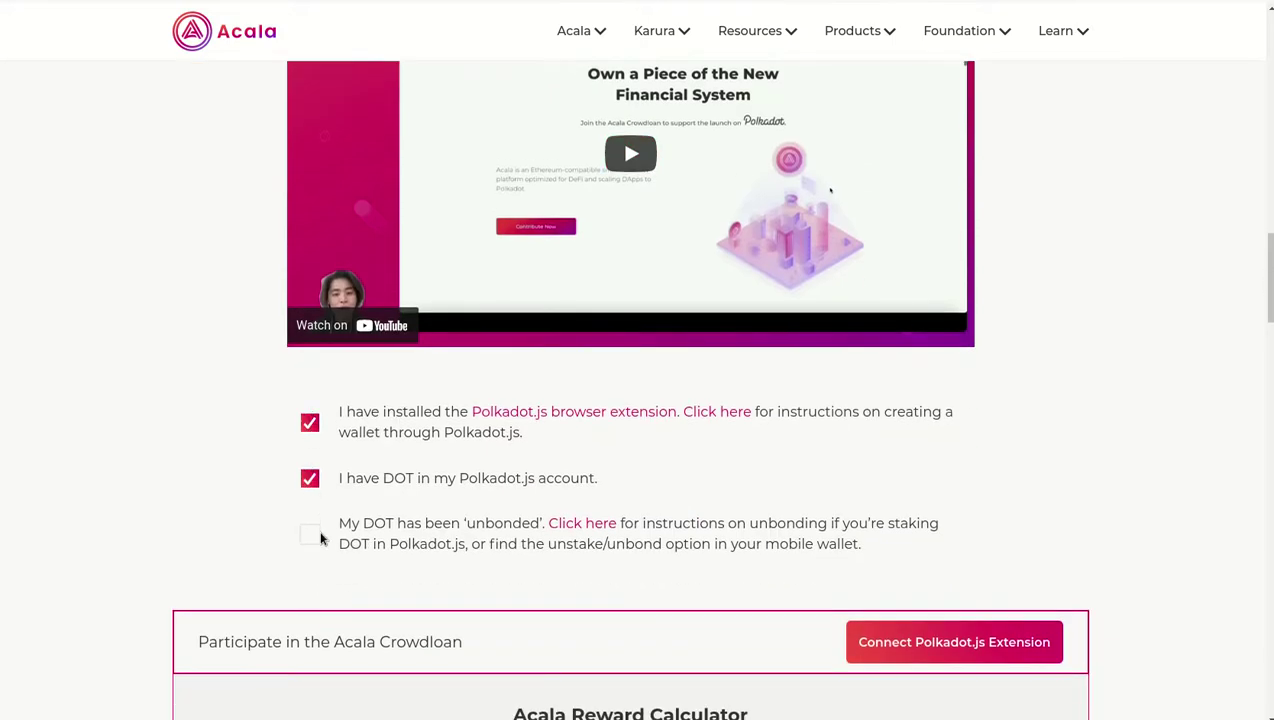
pyautogui.click(420, 523)
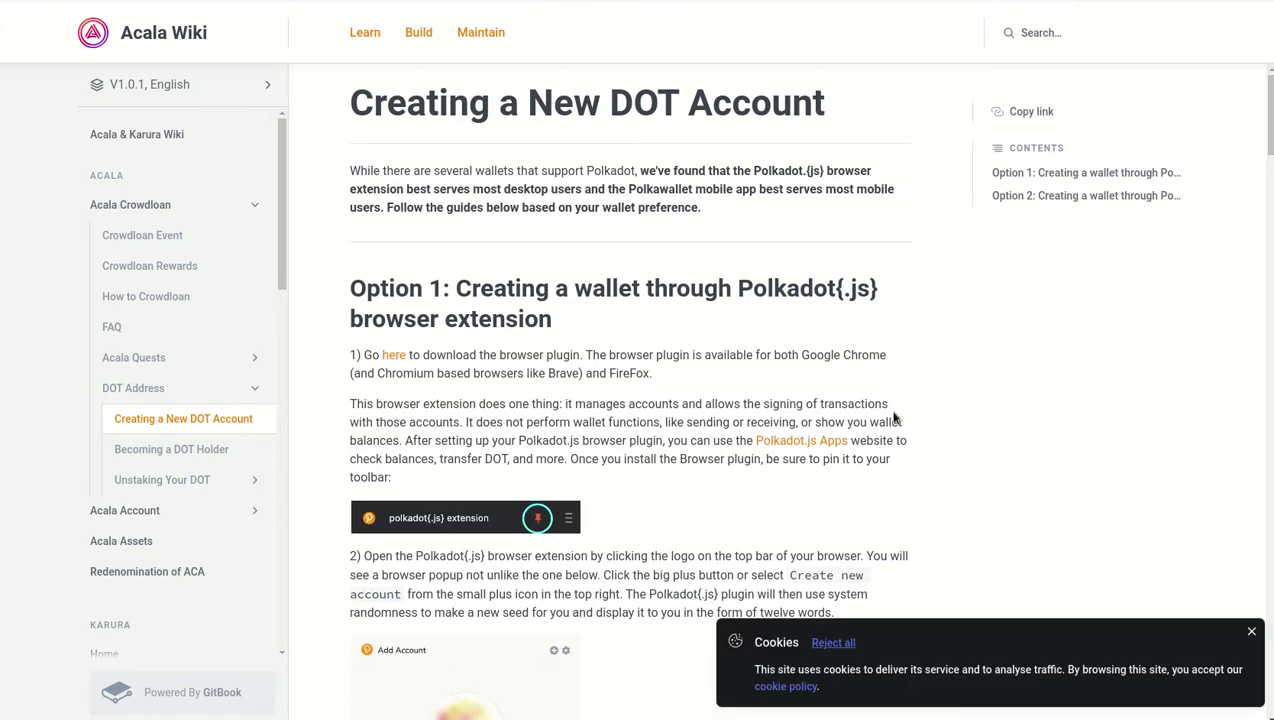
# - Dismiss the cookie notice, read through Option 1 and Option 2, then return to the top
pyautogui.click(1251, 633)
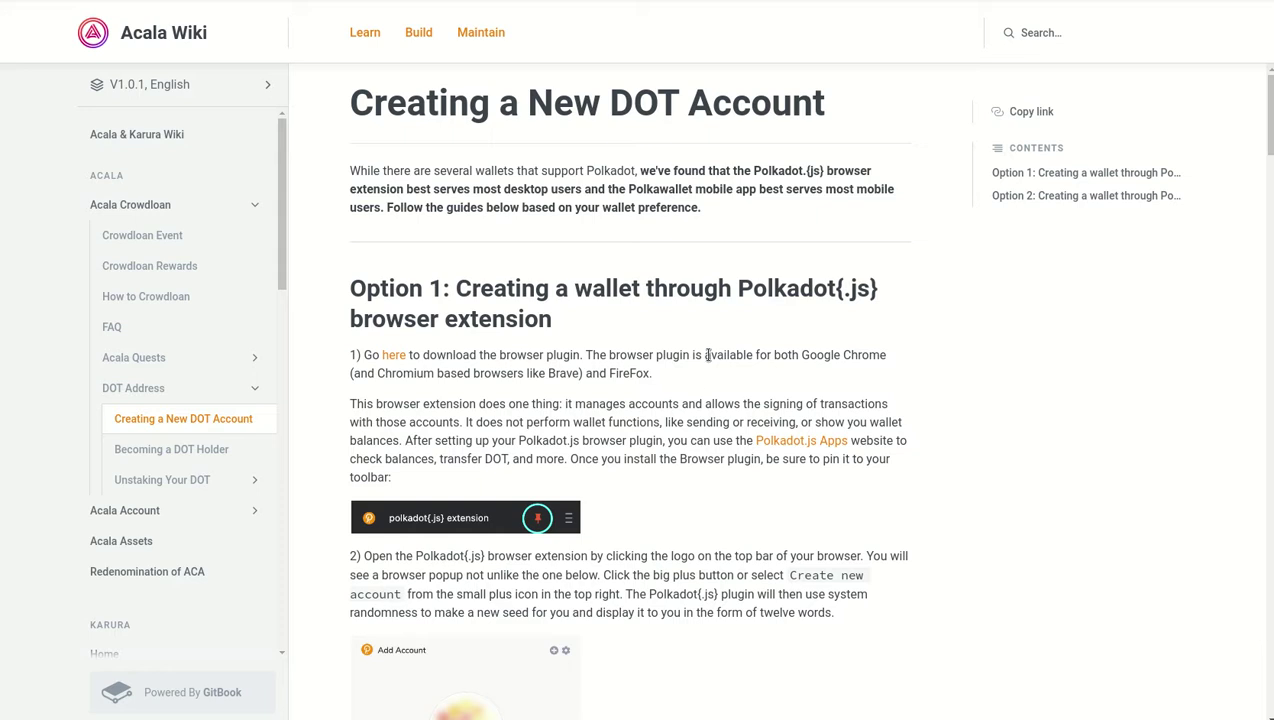
pyautogui.scroll(-2, 703, 354)
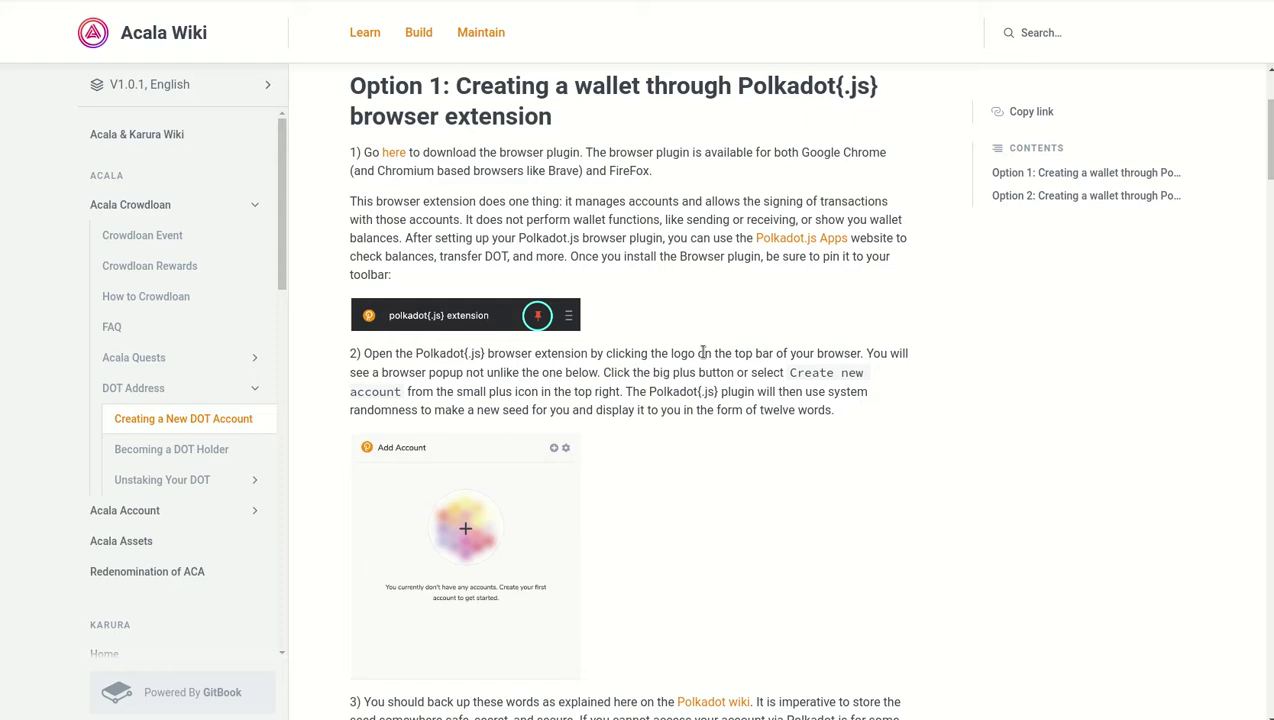
pyautogui.scroll(-3, 725, 300)
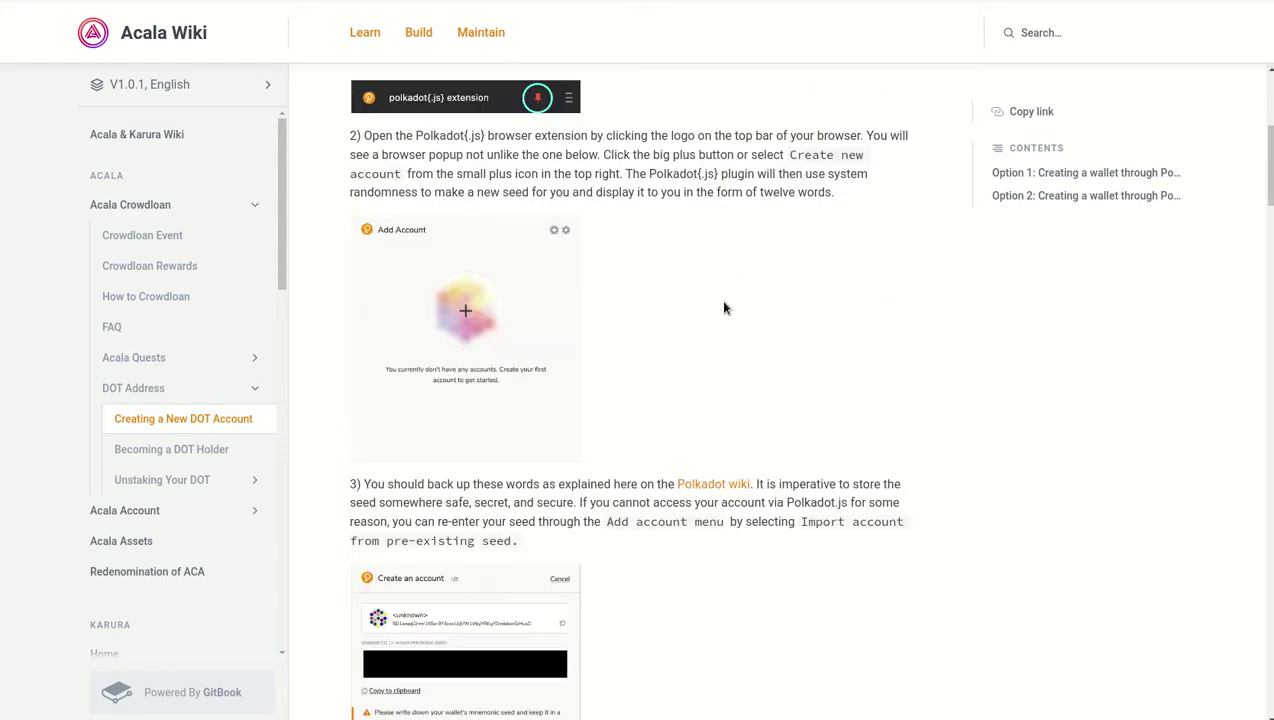
pyautogui.scroll(-4, 725, 308)
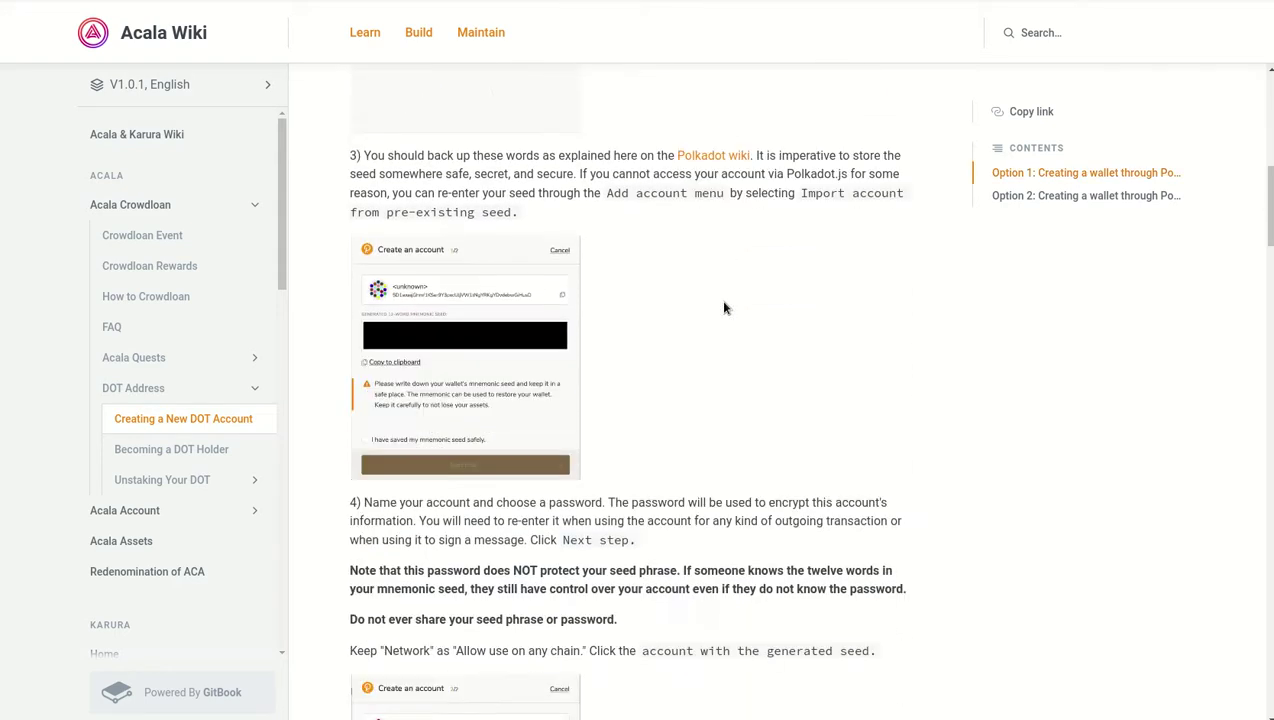
pyautogui.scroll(-7, 725, 308)
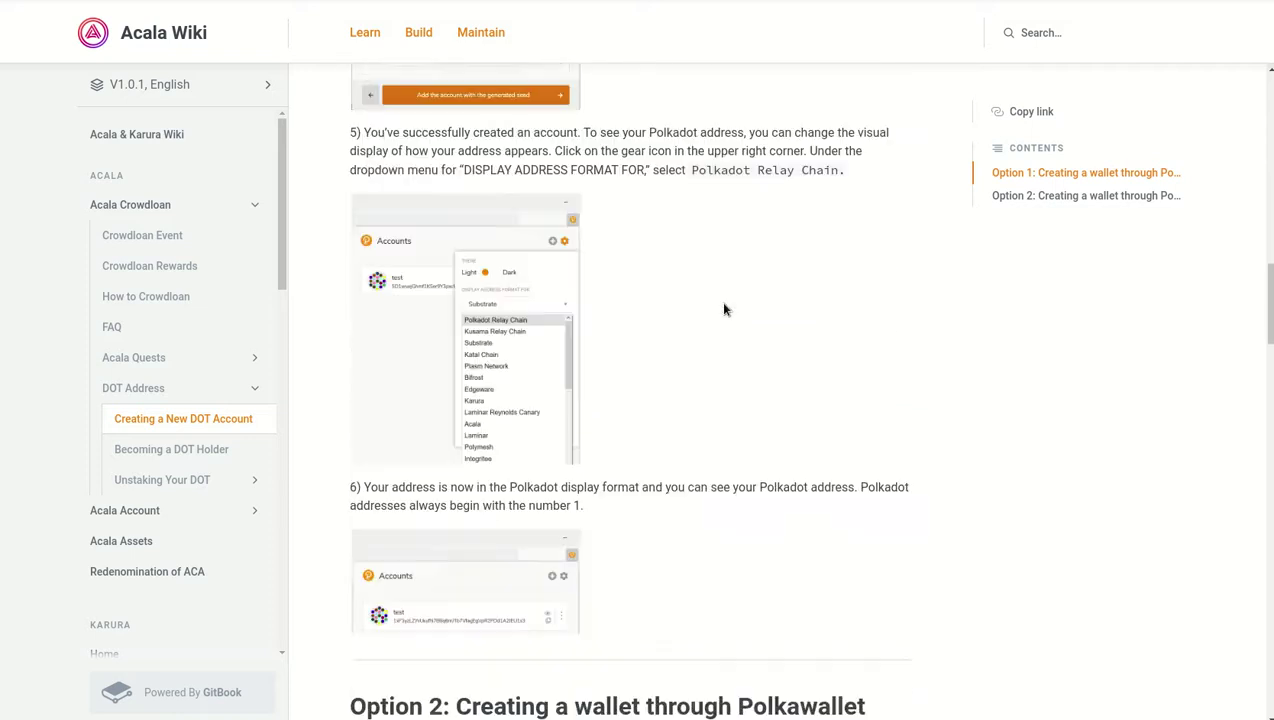
pyautogui.scroll(-2, 725, 309)
pyautogui.scroll(-2, 725, 309)
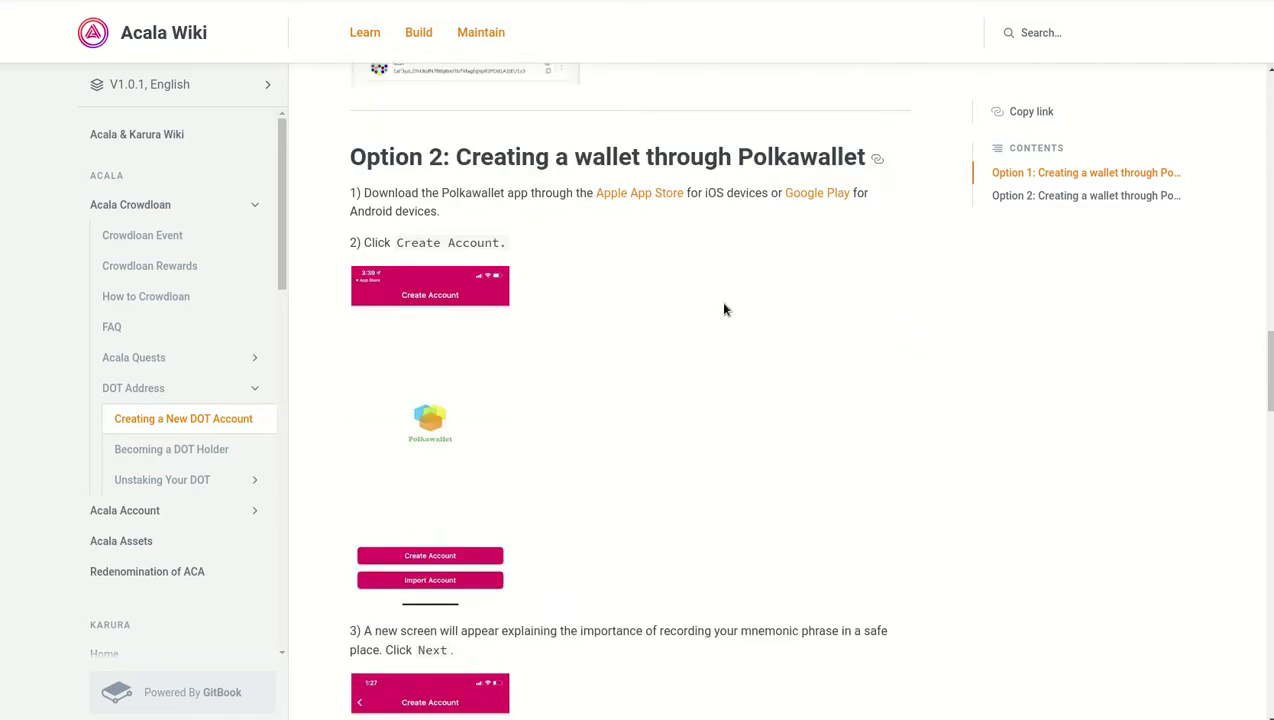
pyautogui.scroll(-5, 725, 309)
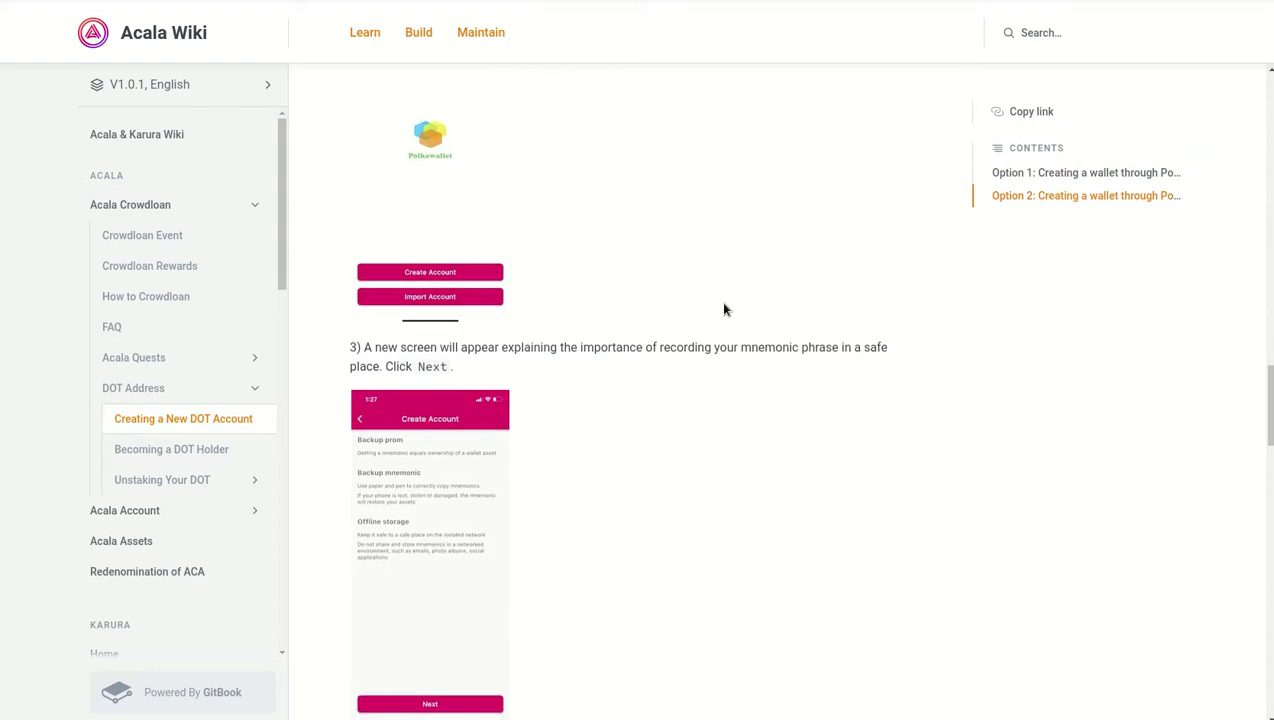
pyautogui.scroll(-10, 725, 309)
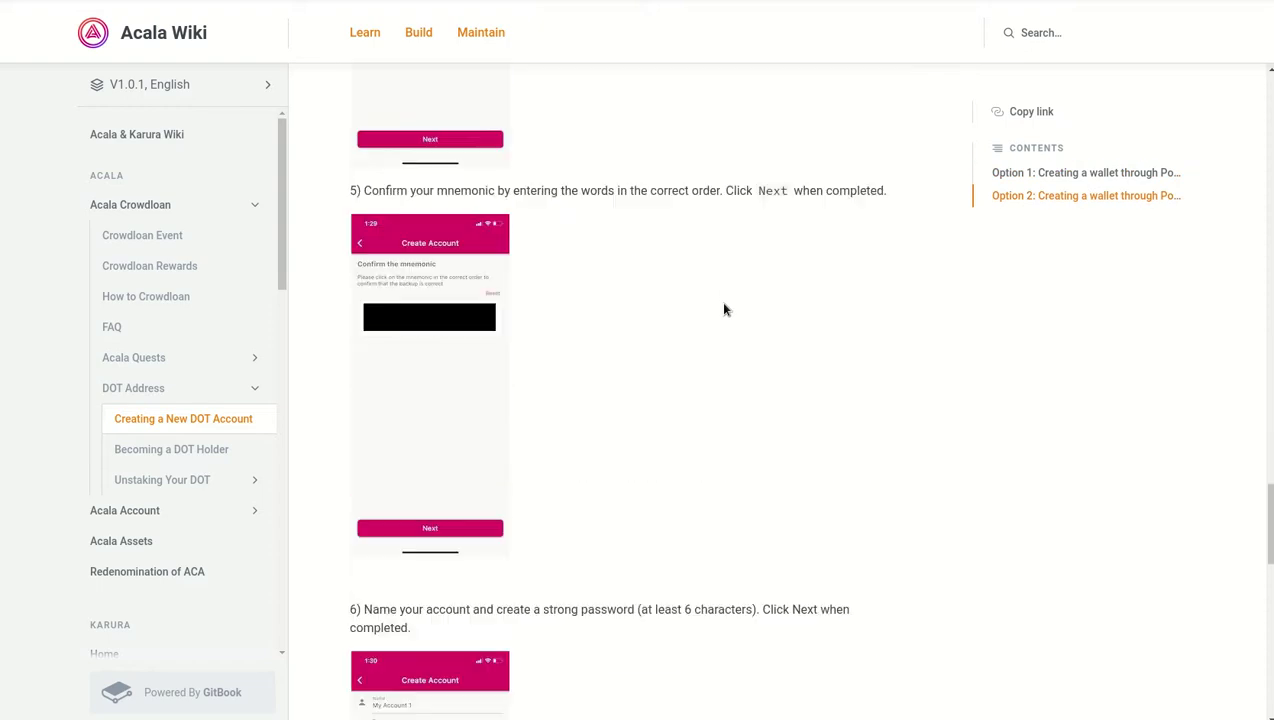
pyautogui.scroll(-5, 725, 309)
pyautogui.scroll(8, 725, 309)
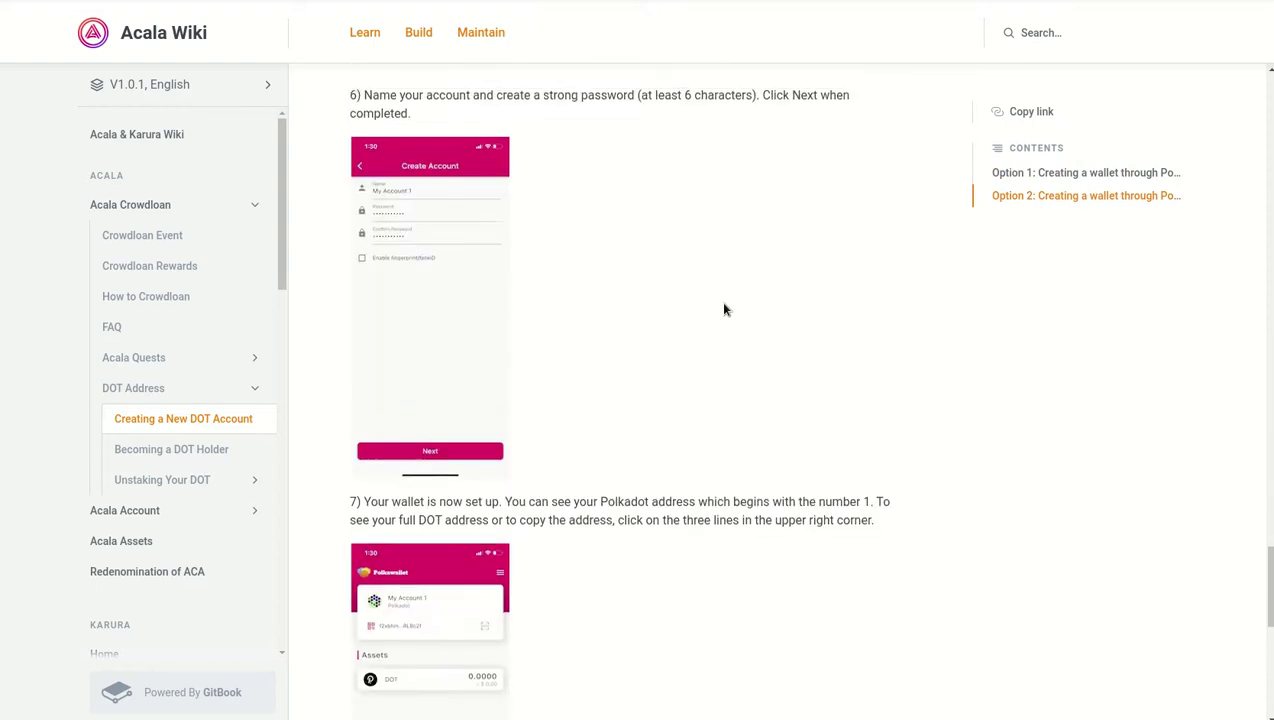
pyautogui.scroll(20, 725, 309)
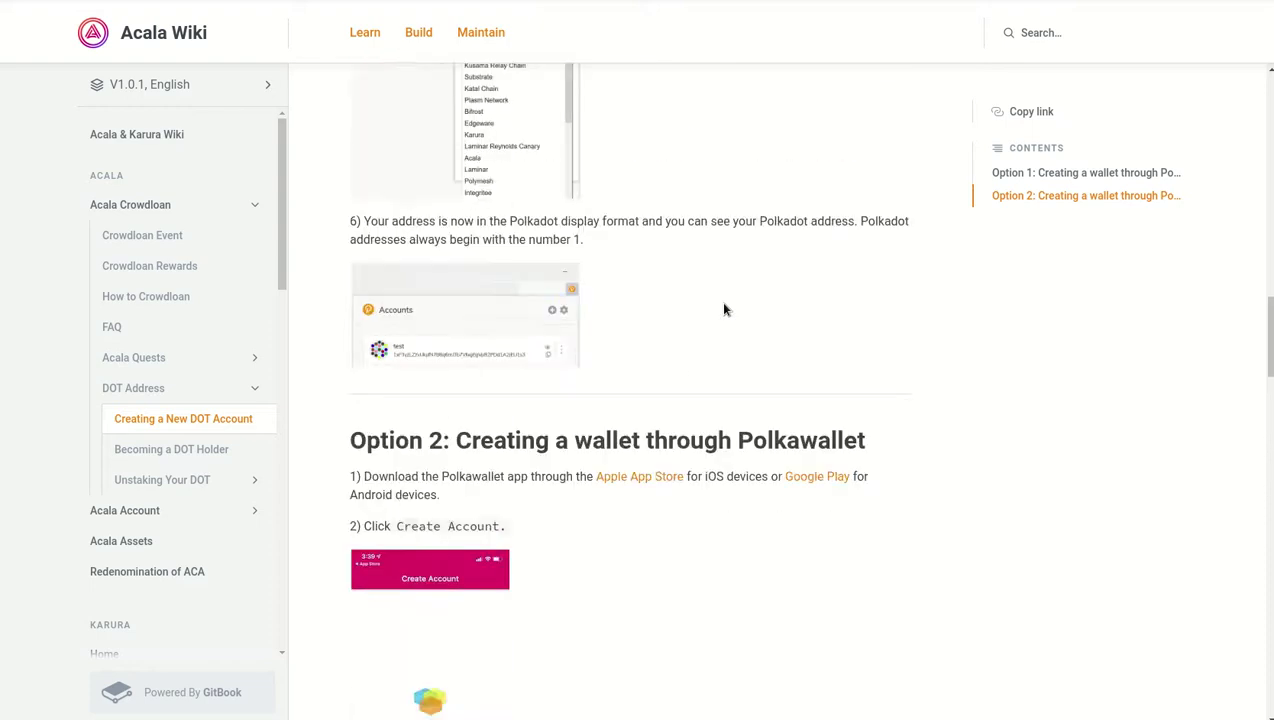
pyautogui.scroll(12, 725, 309)
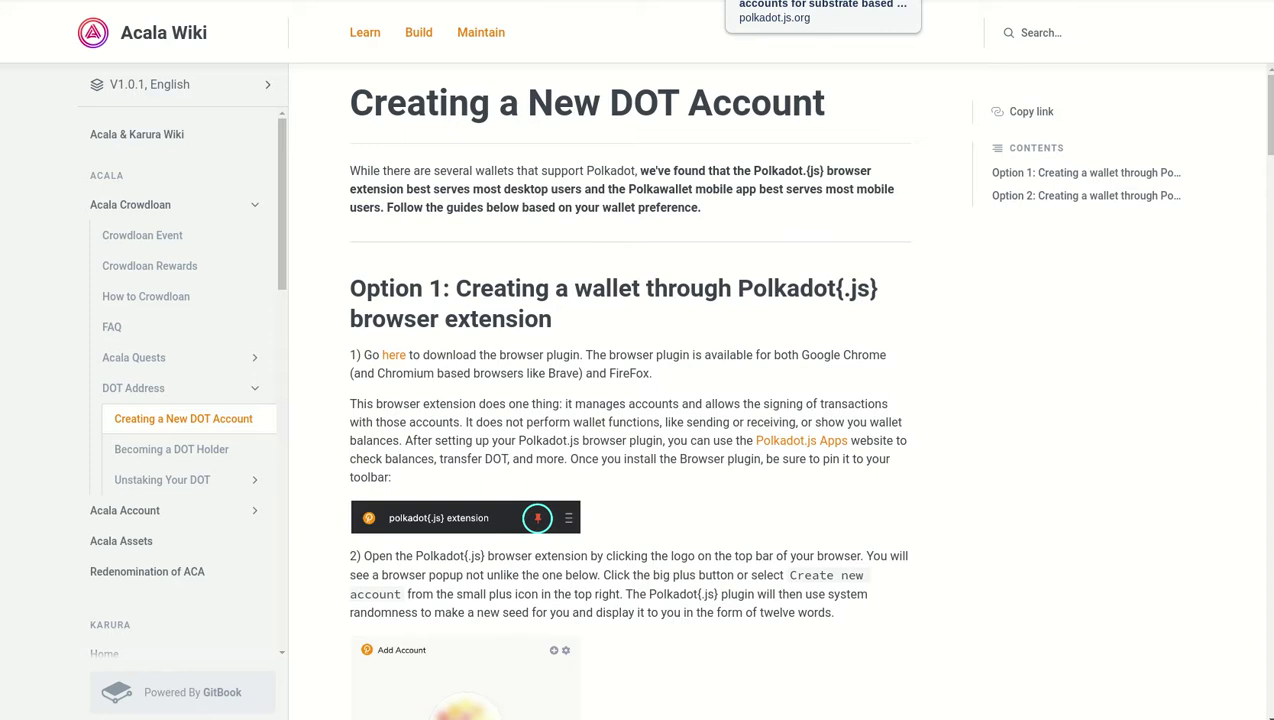
# - Go to the polkadot{.js} extension site and choose Download for Chrome
pyautogui.click(800, 2)
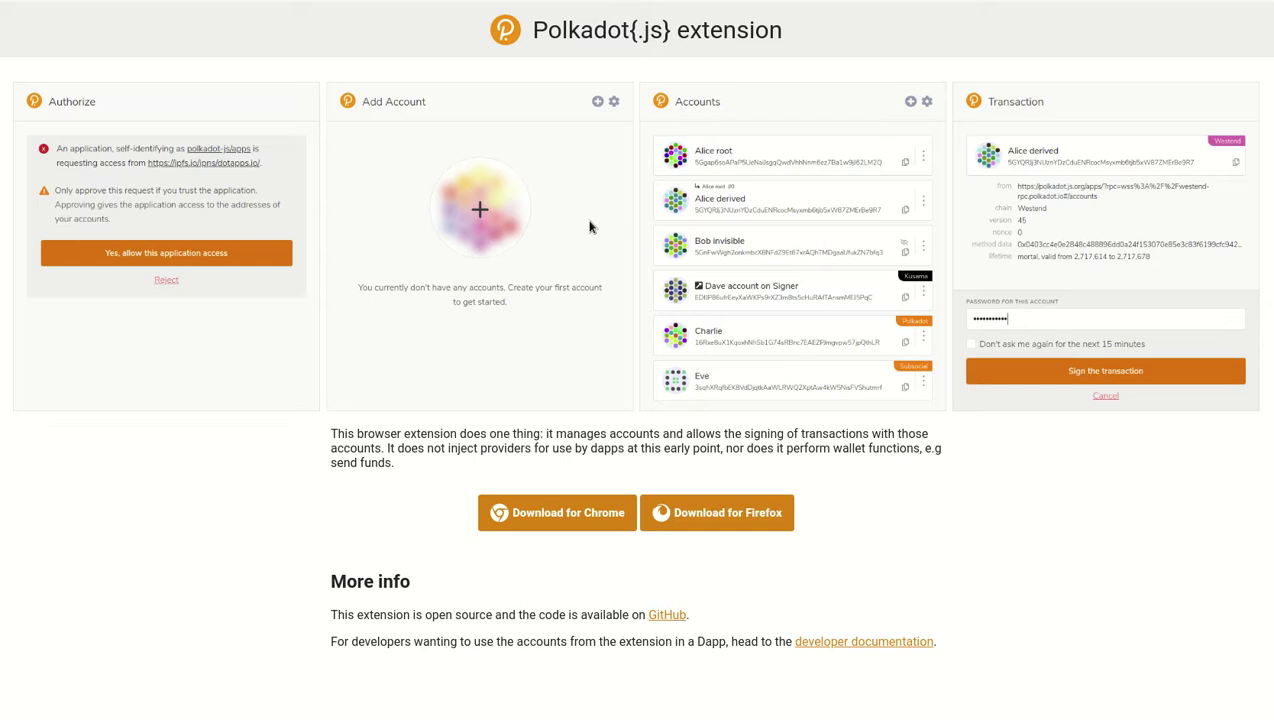
pyautogui.click(587, 516)
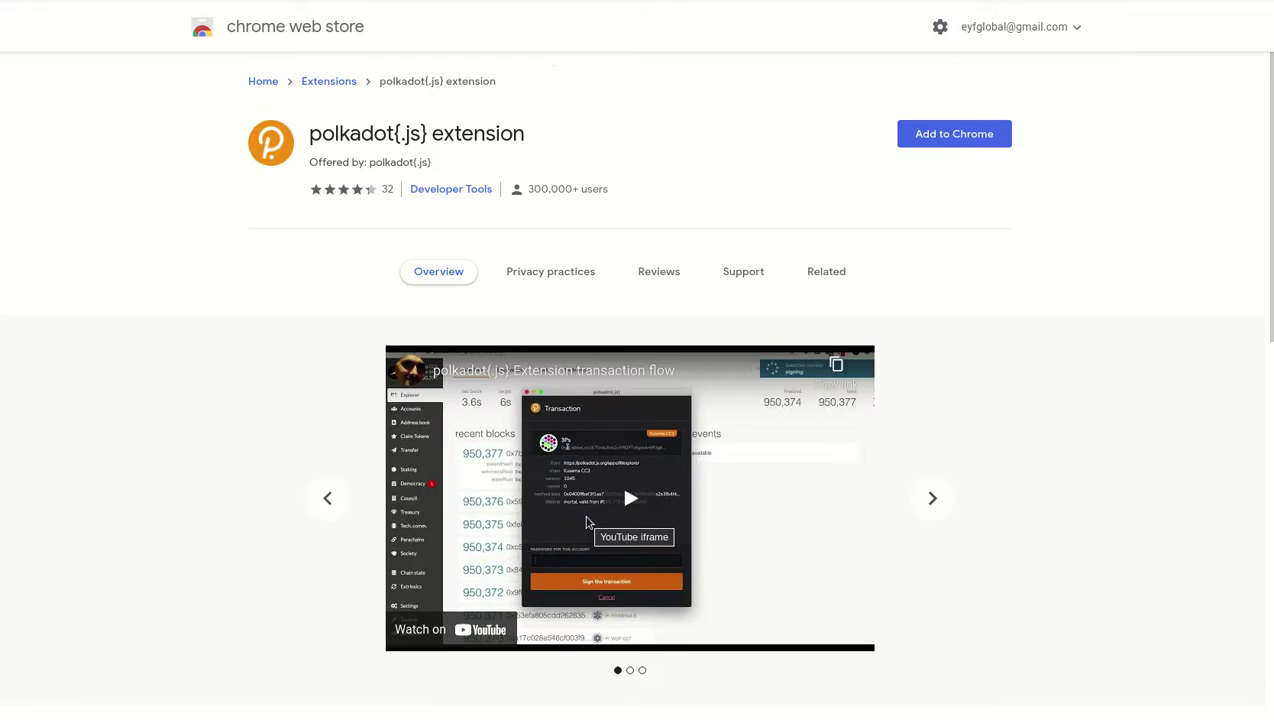
# - Add the polkadot{.js} extension to Chrome and pin it to the toolbar
pyautogui.click(967, 137)
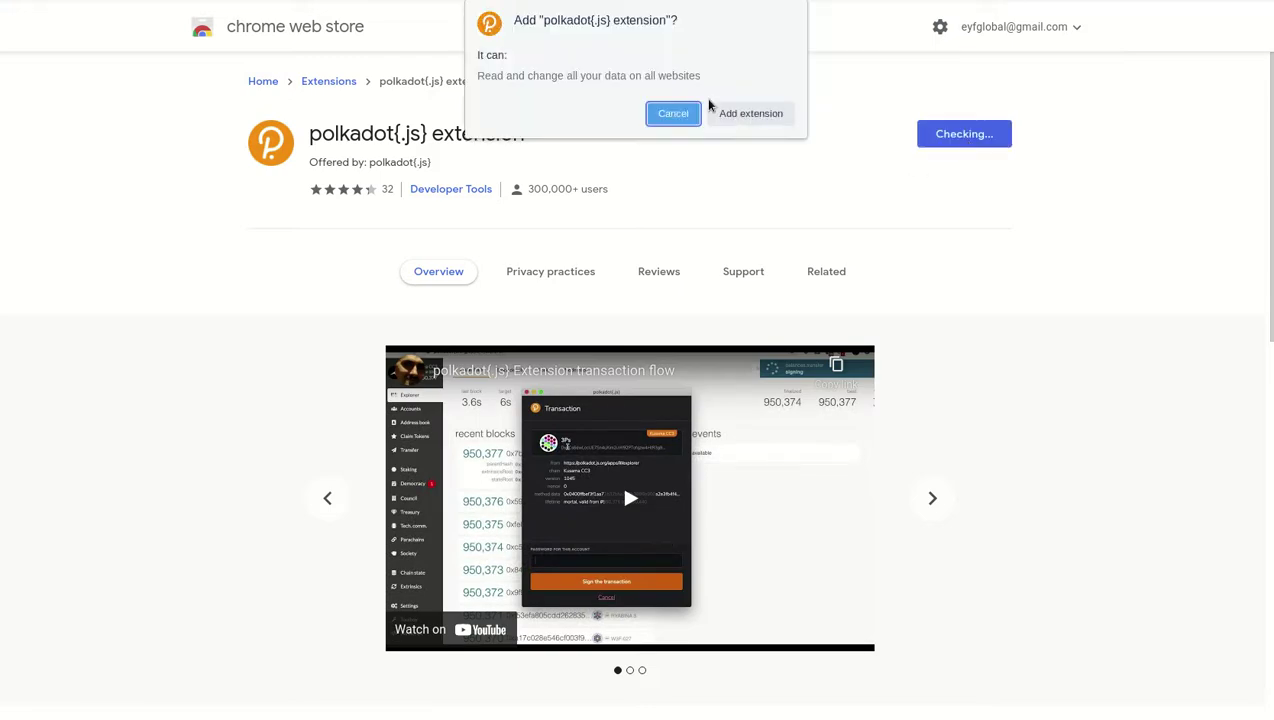
pyautogui.click(755, 118)
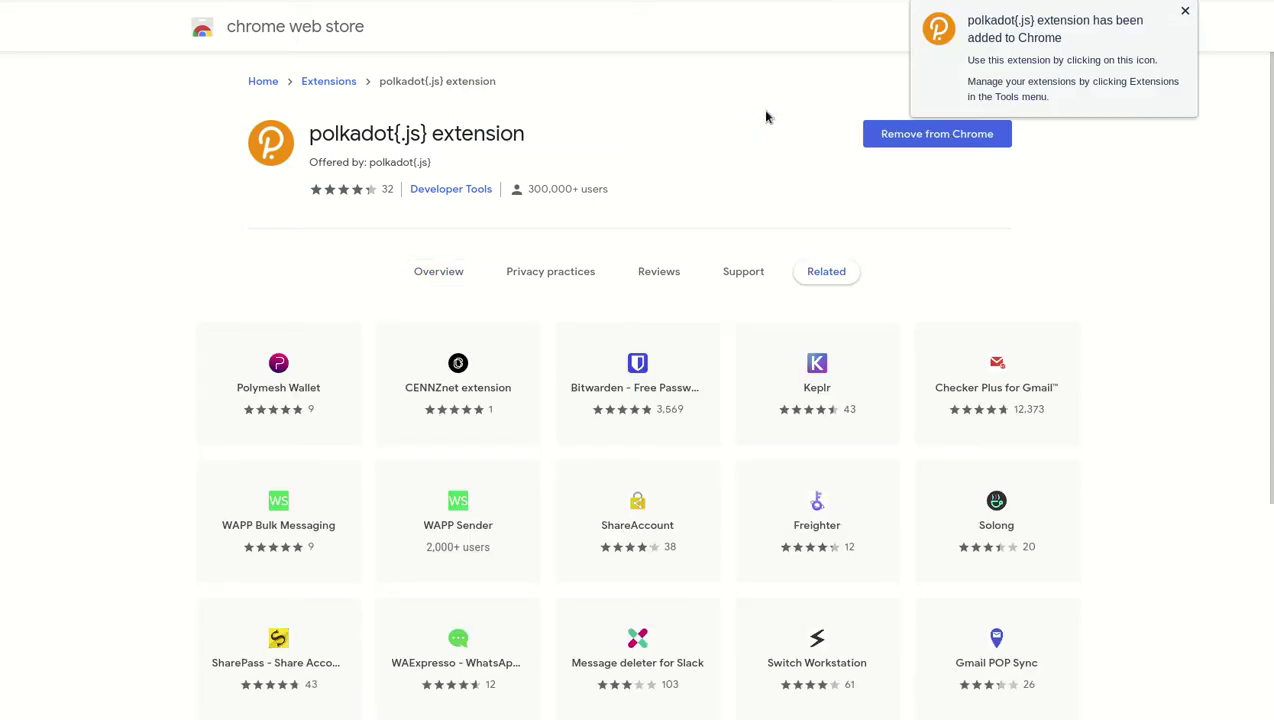
pyautogui.click(1215, 10)
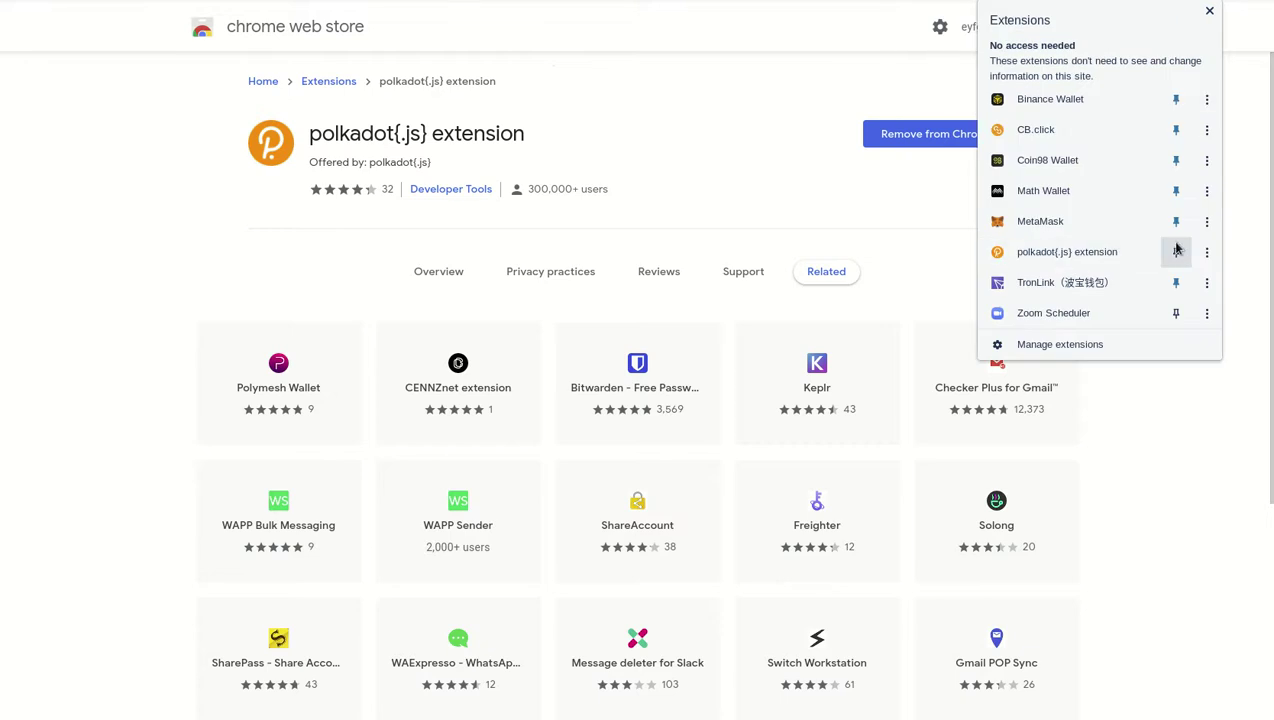
pyautogui.click(1176, 252)
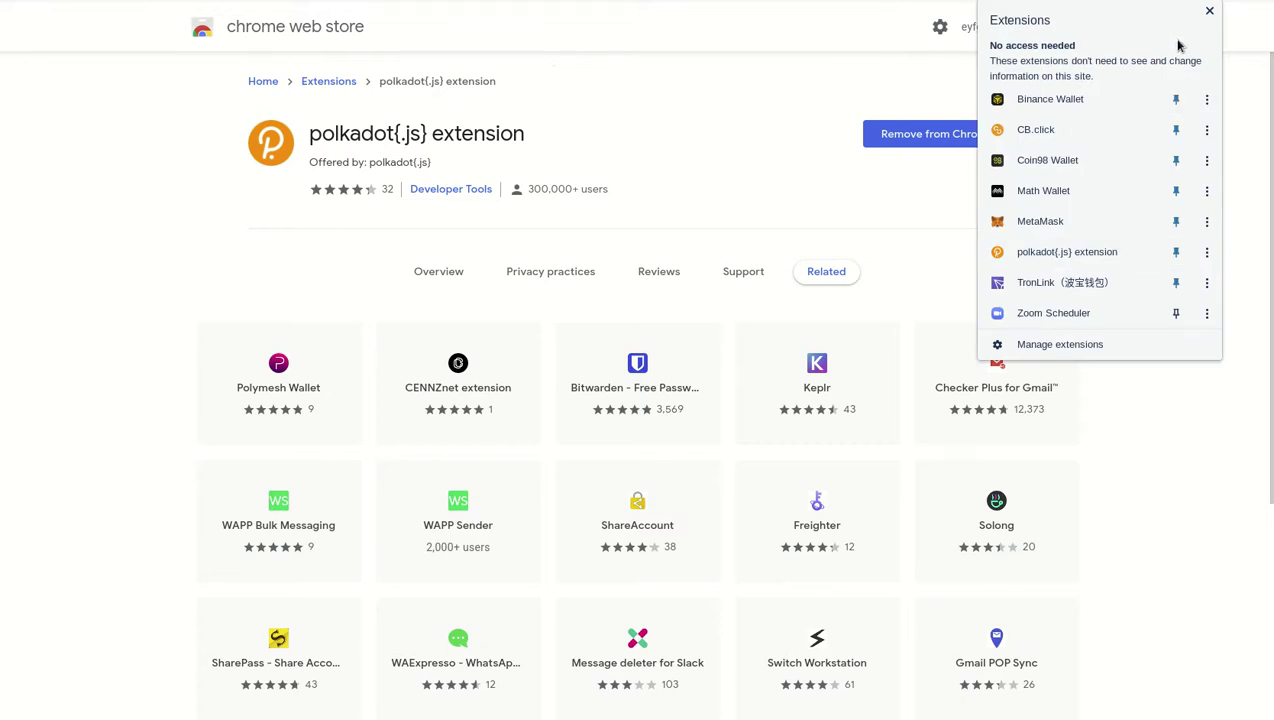
pyautogui.click(1242, 259)
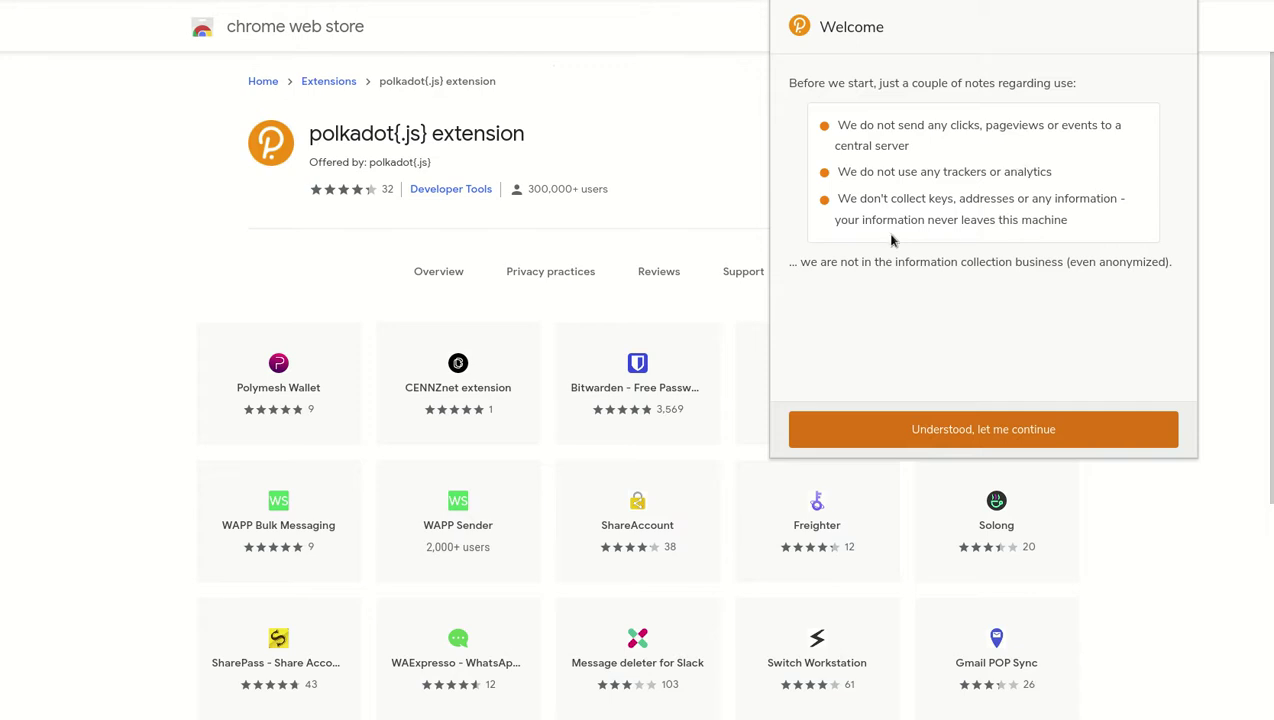
# - Generate a new account's 12-word mnemonic seed, copy it, and confirm it has been saved
pyautogui.click(967, 430)
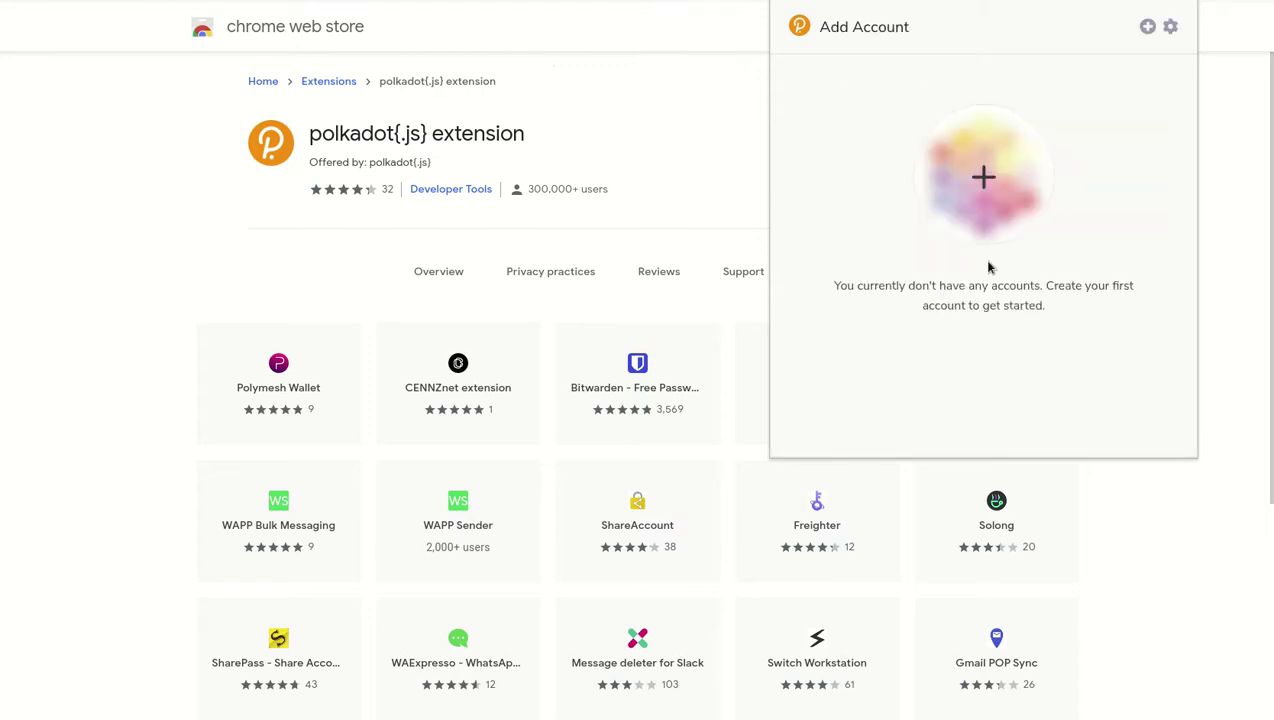
pyautogui.click(985, 175)
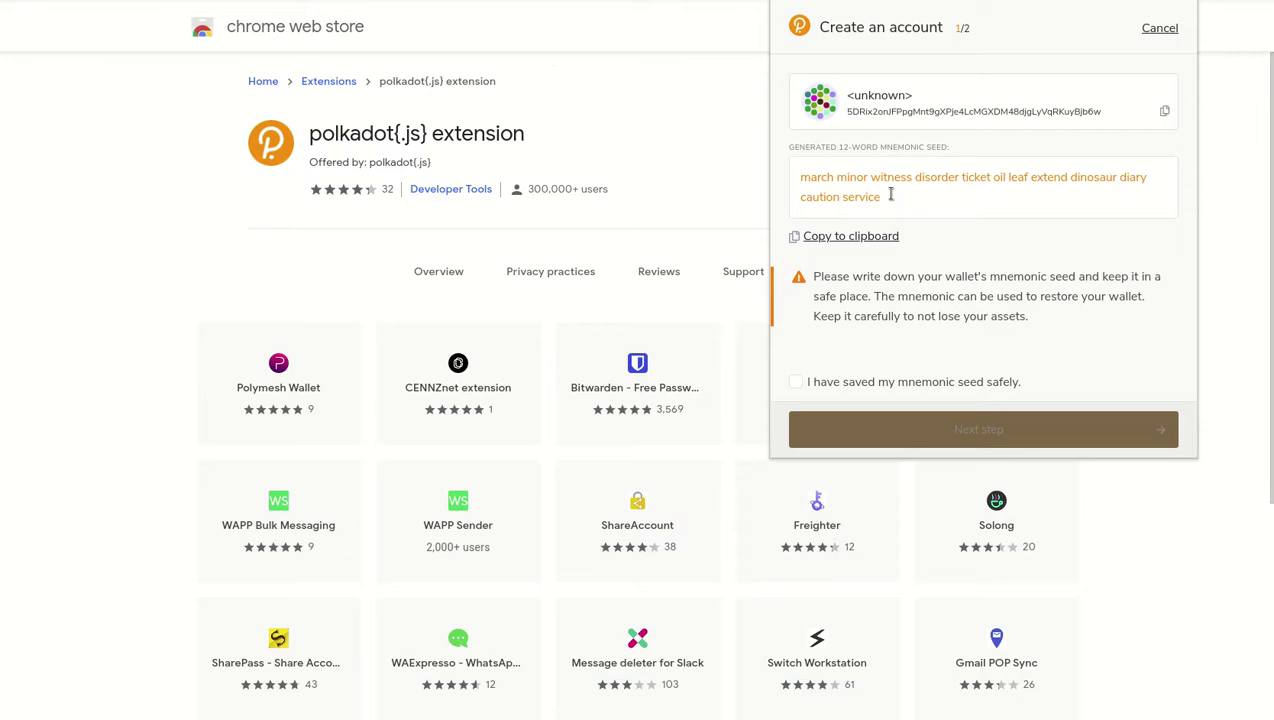
pyautogui.moveTo(886, 199); pyautogui.dragTo(798, 180)
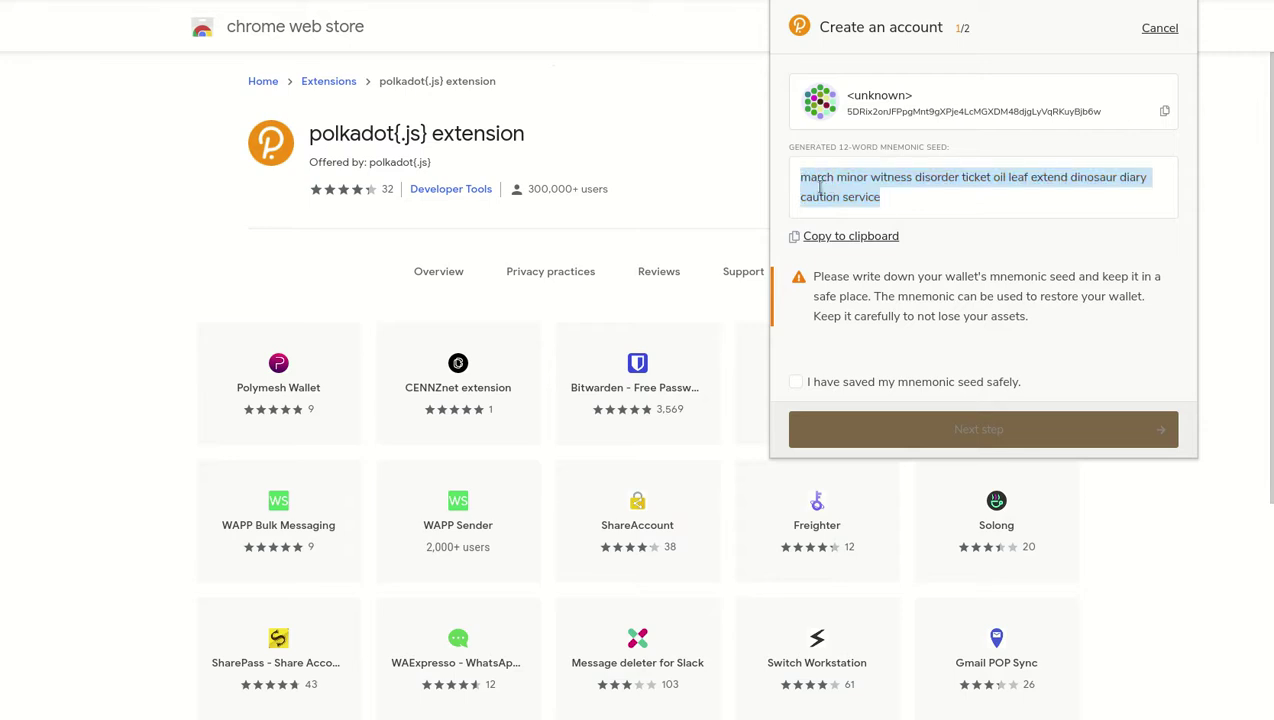
pyautogui.click(868, 240)
pyautogui.click(798, 384)
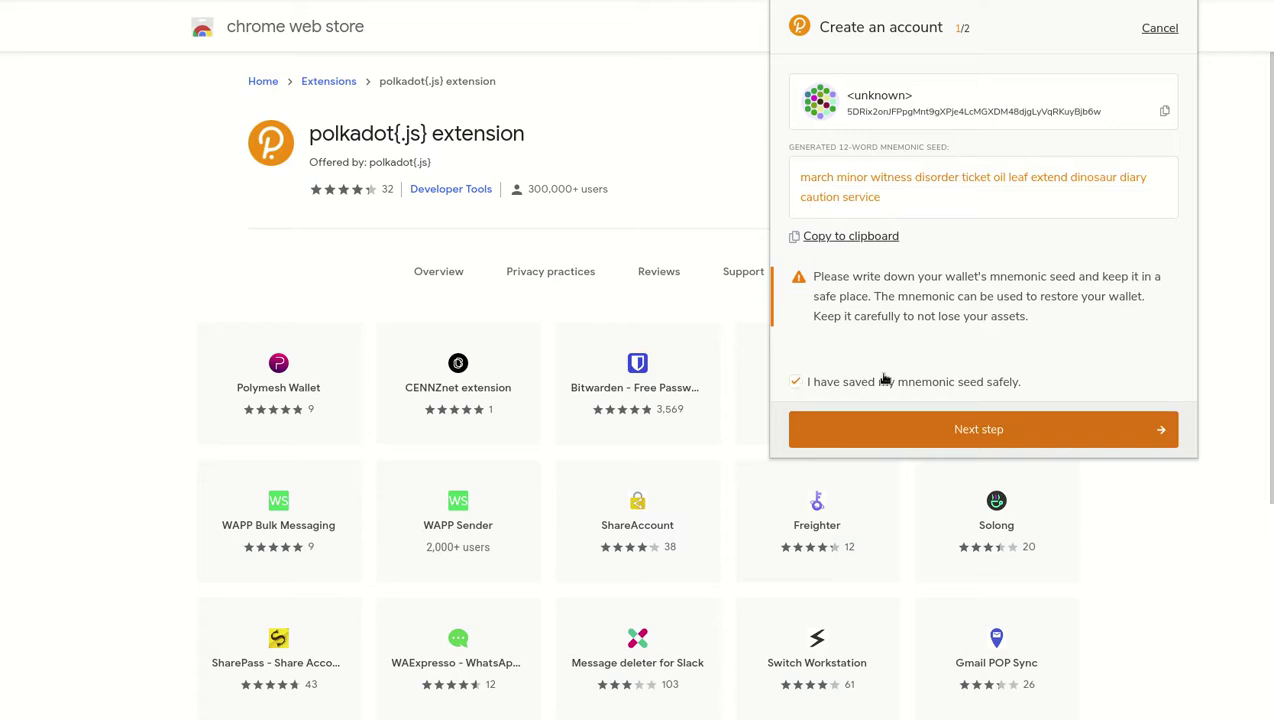
# - Name the new account 'parachains', enter its password twice, and add it with the generated seed
pyautogui.click(967, 430)
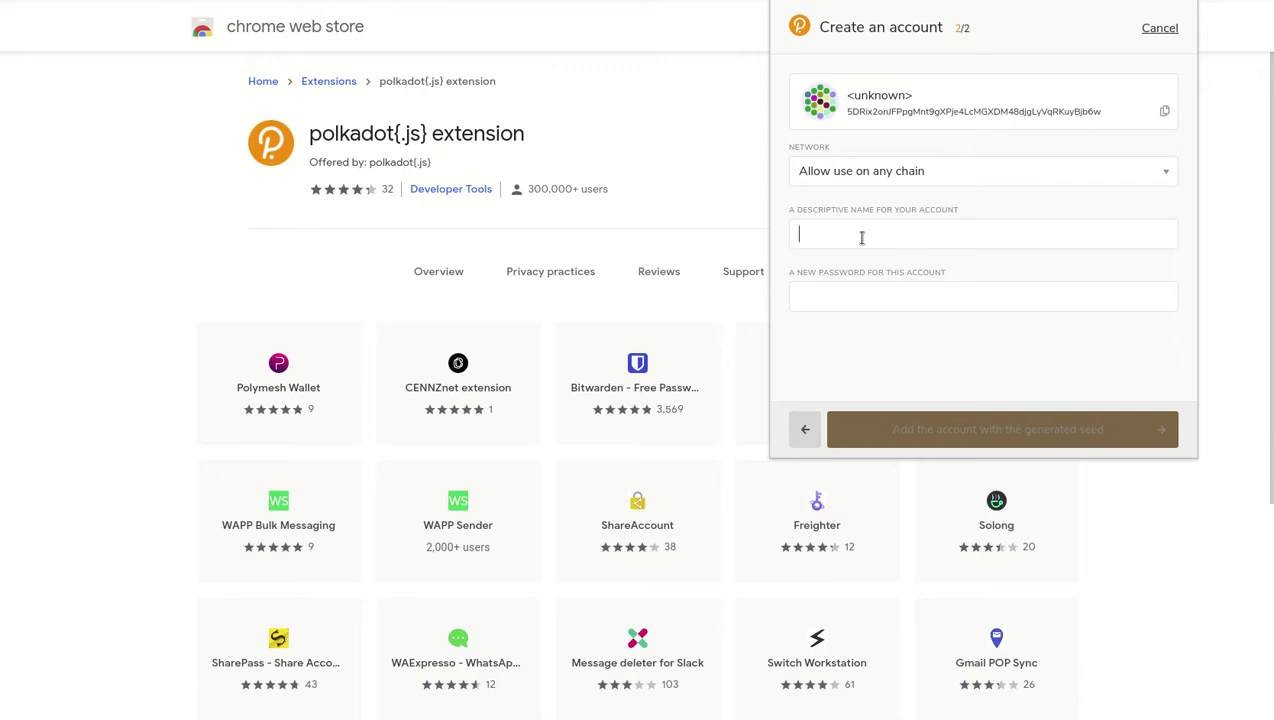
pyautogui.write('parachains')
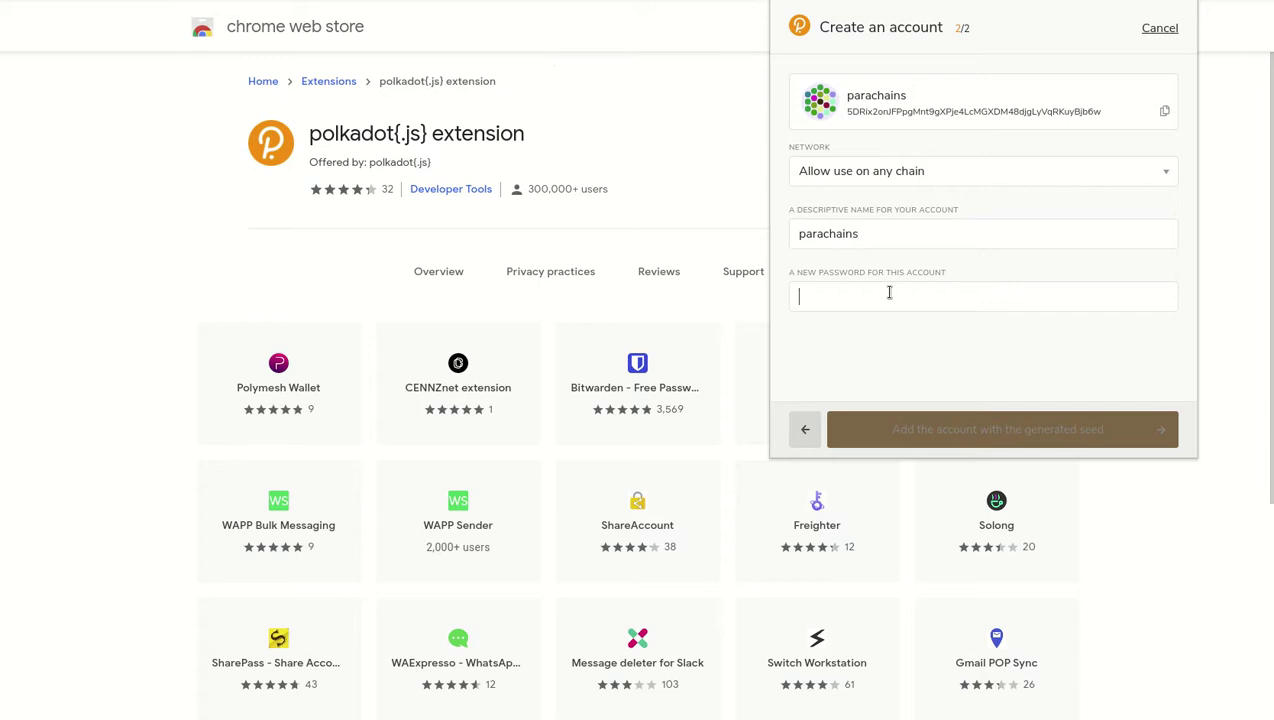
pyautogui.click(889, 292)
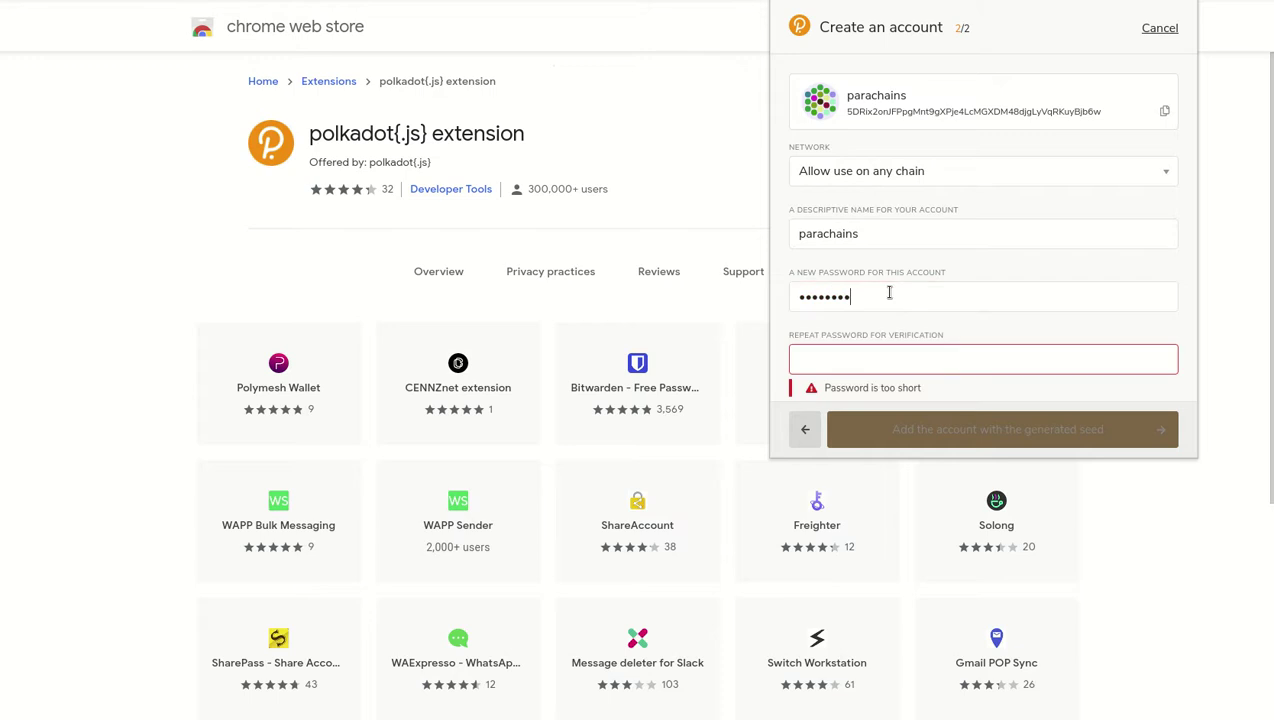
pyautogui.press('Tab')
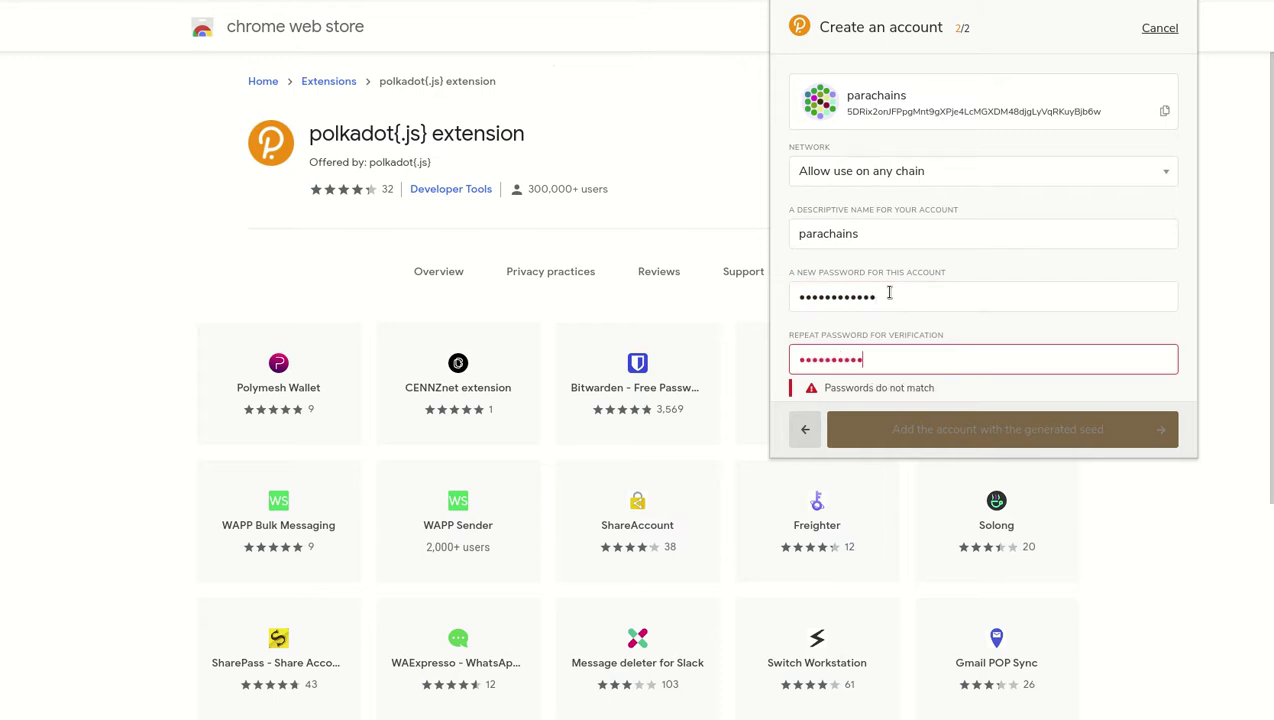
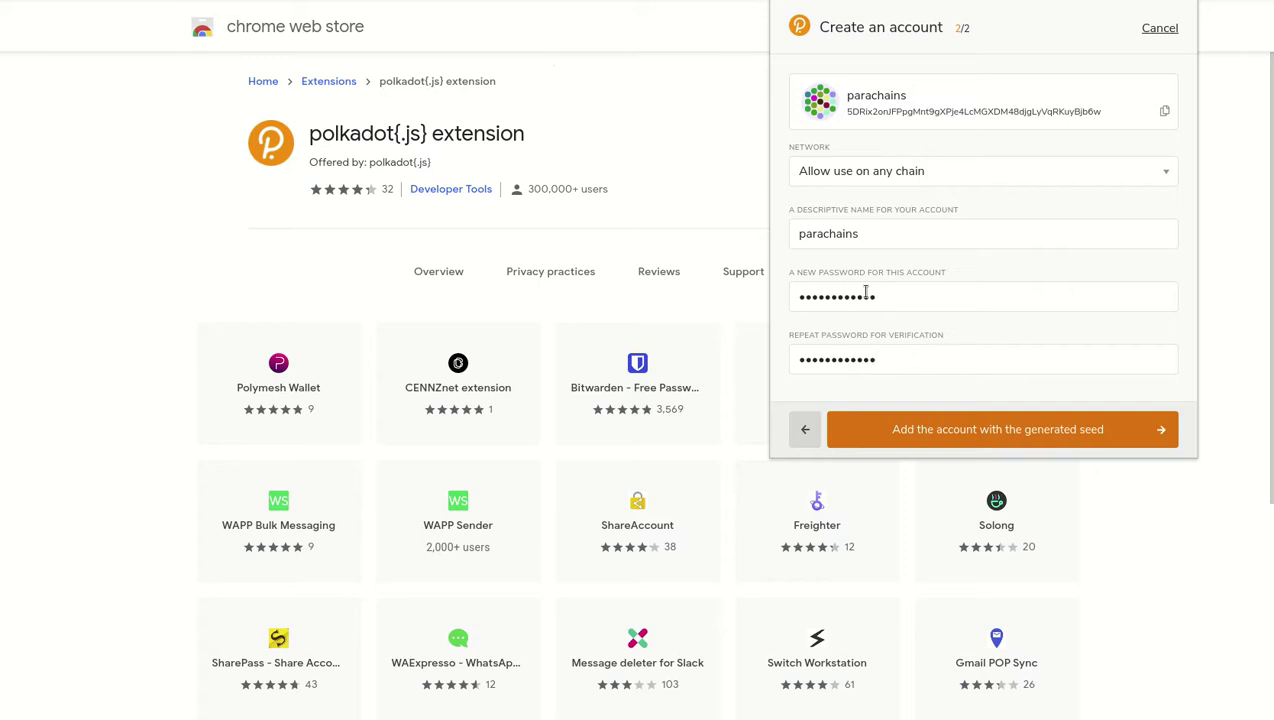
pyautogui.click(1014, 429)
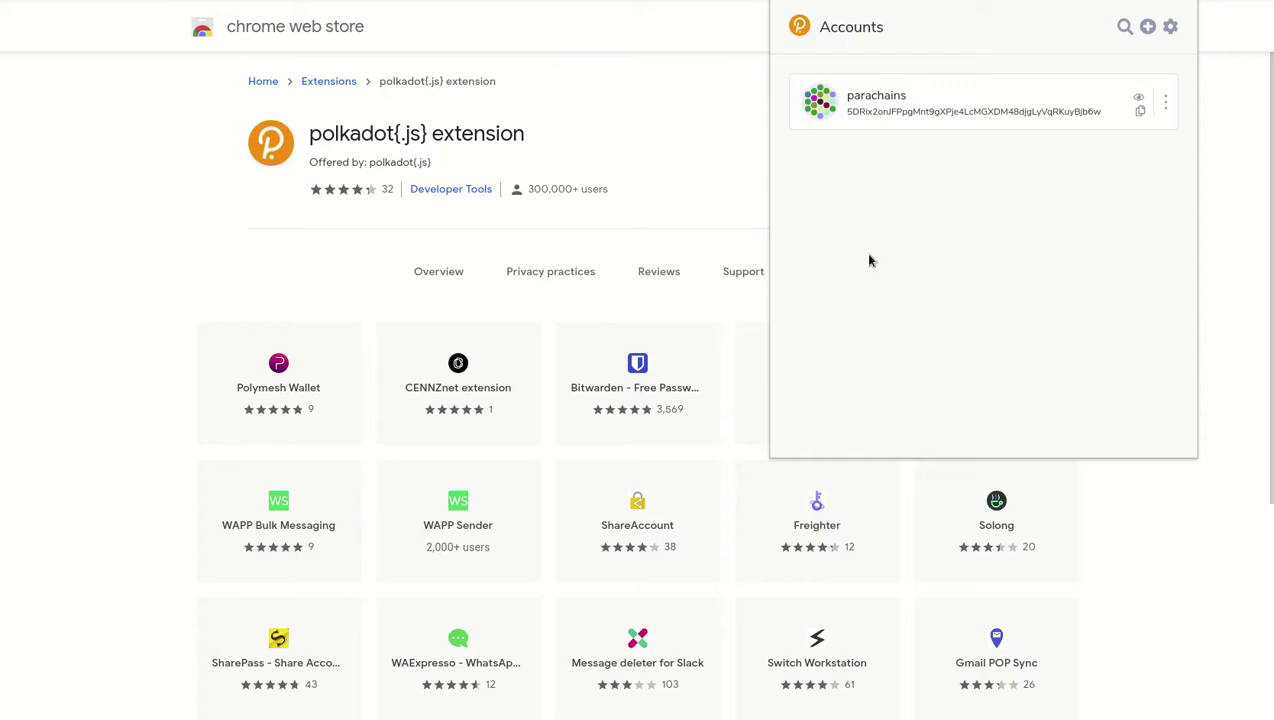
# - Write the 12 seed words into the gedit note with a 'SEED WORDS:' label and tab
pyautogui.hotkey('alt', 'Tab')
pyautogui.hotkey('alt', 'Tab')
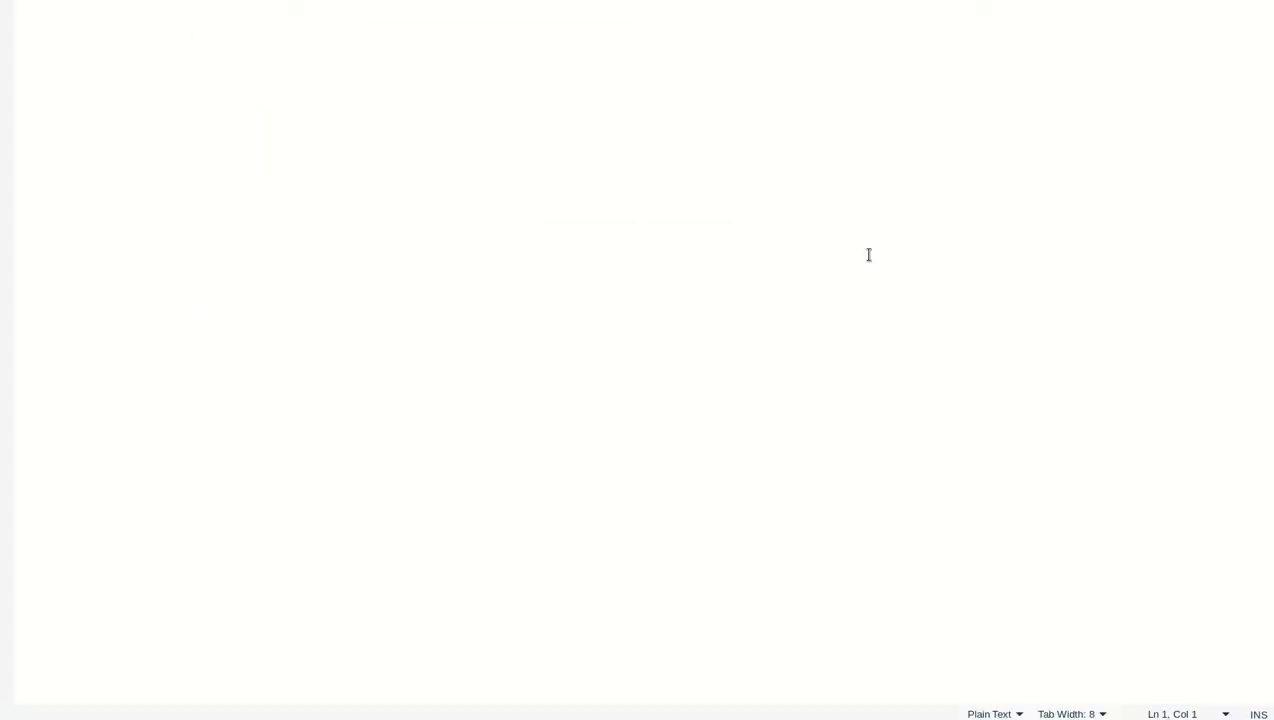
pyautogui.hotkey('ctrl', 'v')
pyautogui.hotkey('ctrl', 'z')
pyautogui.press('Return')
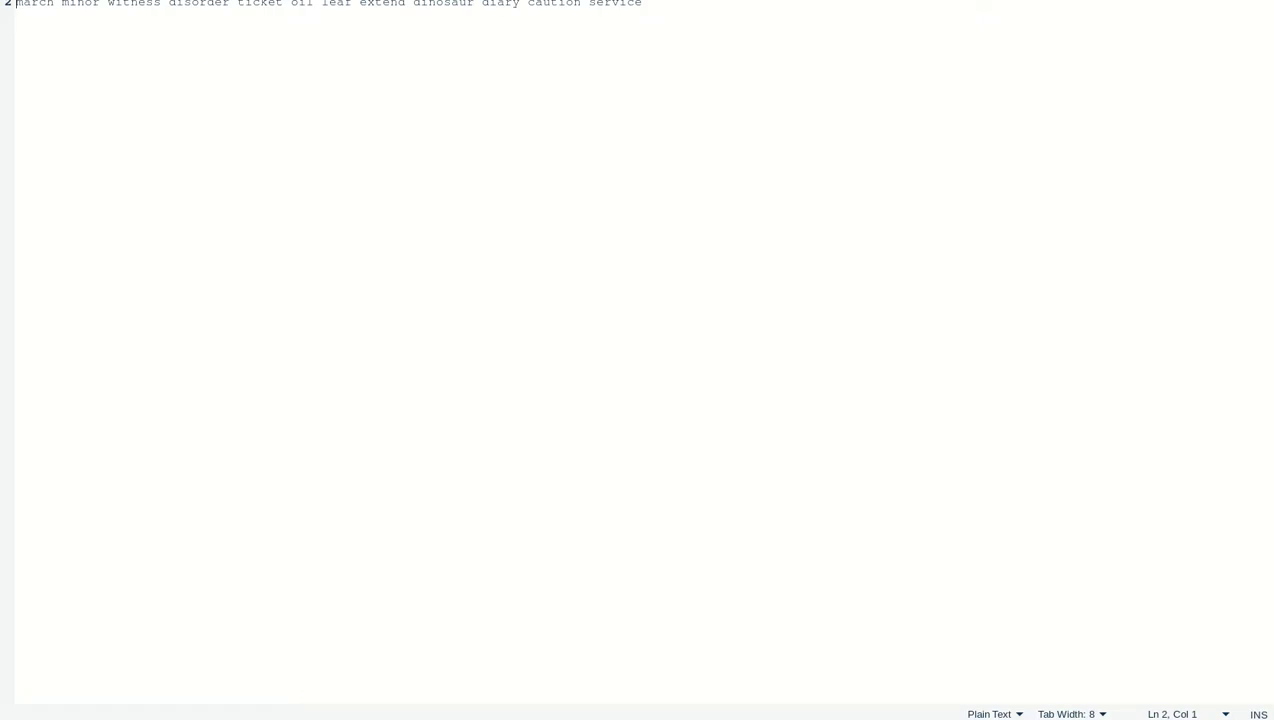
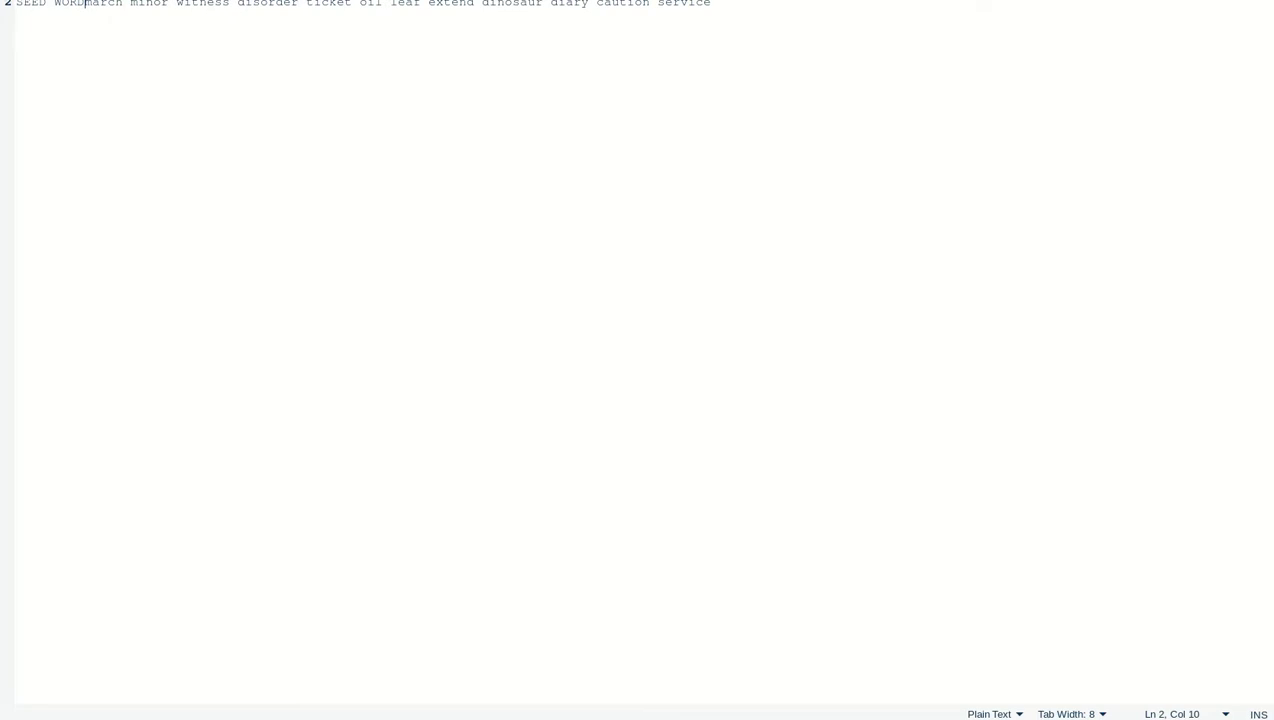
pyautogui.press('Tab')
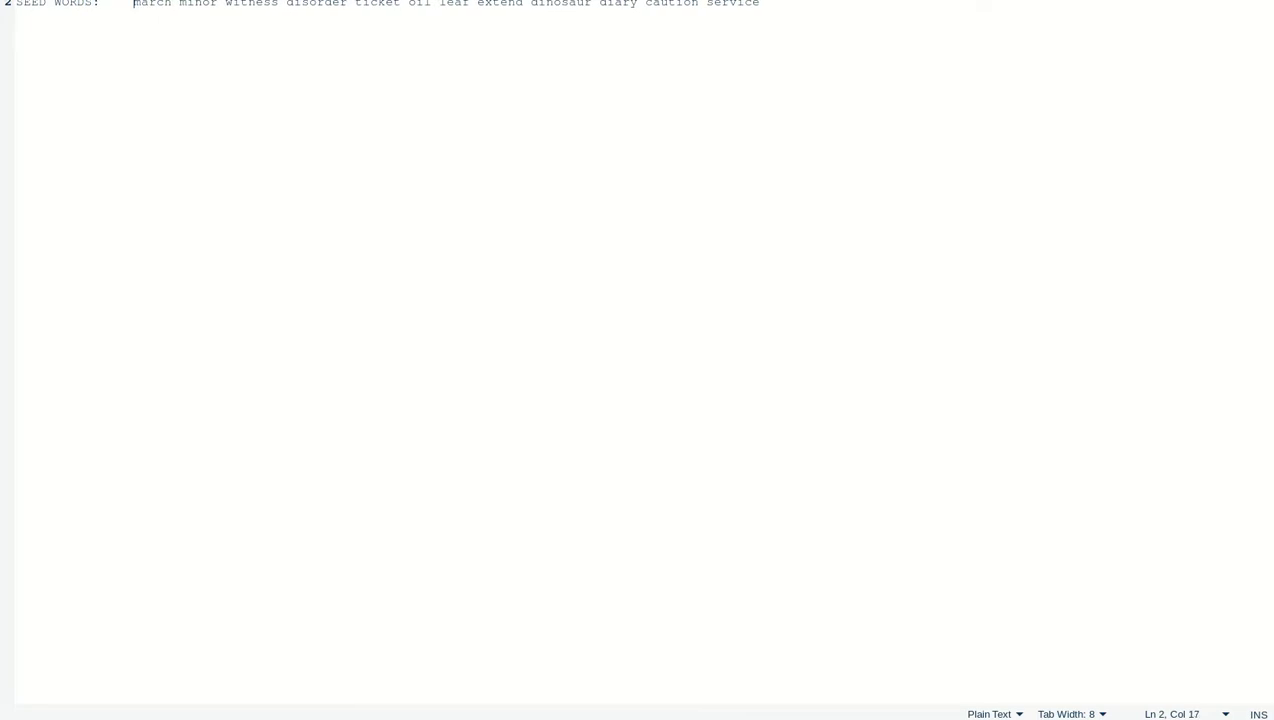
# - Add a 'PRIVATE KEY:' line with a tab gap below the seed words
pyautogui.hotkey('ctrl', 'Home')
pyautogui.press('Right')
pyautogui.press('Right')
pyautogui.press('Right')
pyautogui.press('End')
pyautogui.press('Return')
pyautogui.write('PRIVATE KEY:')
pyautogui.press('Tab')
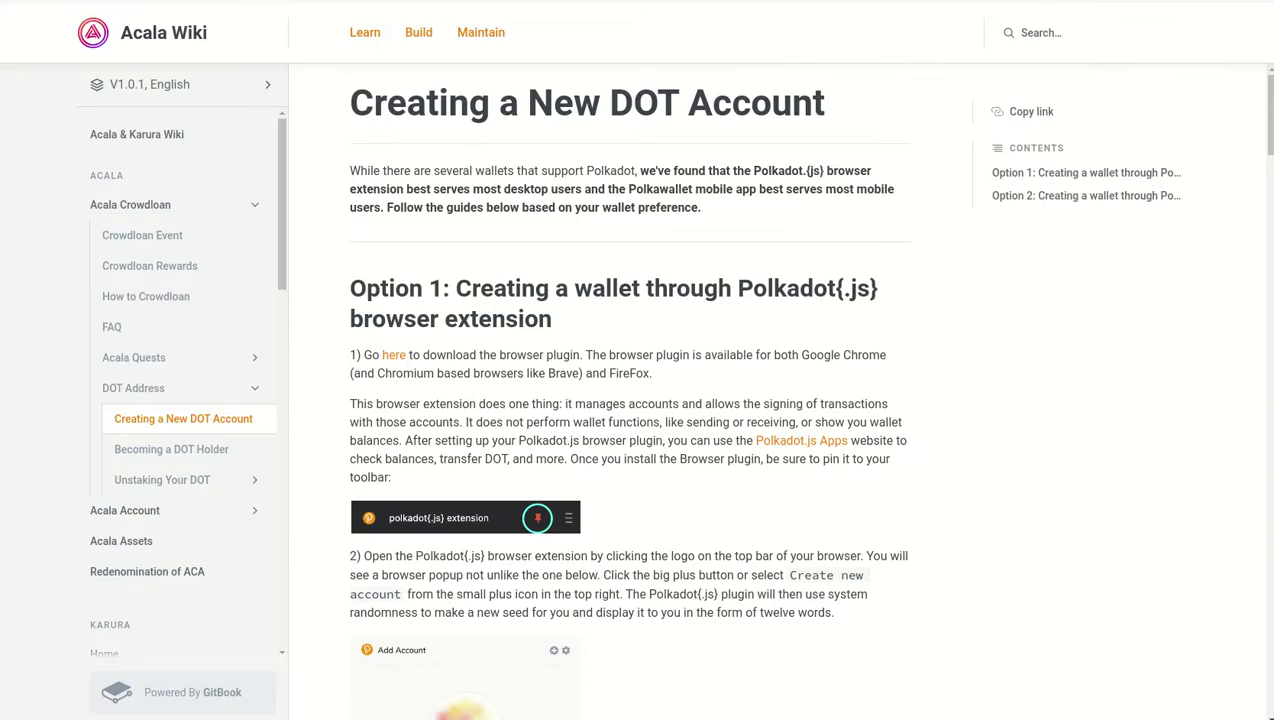
# - Copy the parachains account address and place the gedit cursor after 'PRIVATE KEY:'
pyautogui.click(1183, 66)
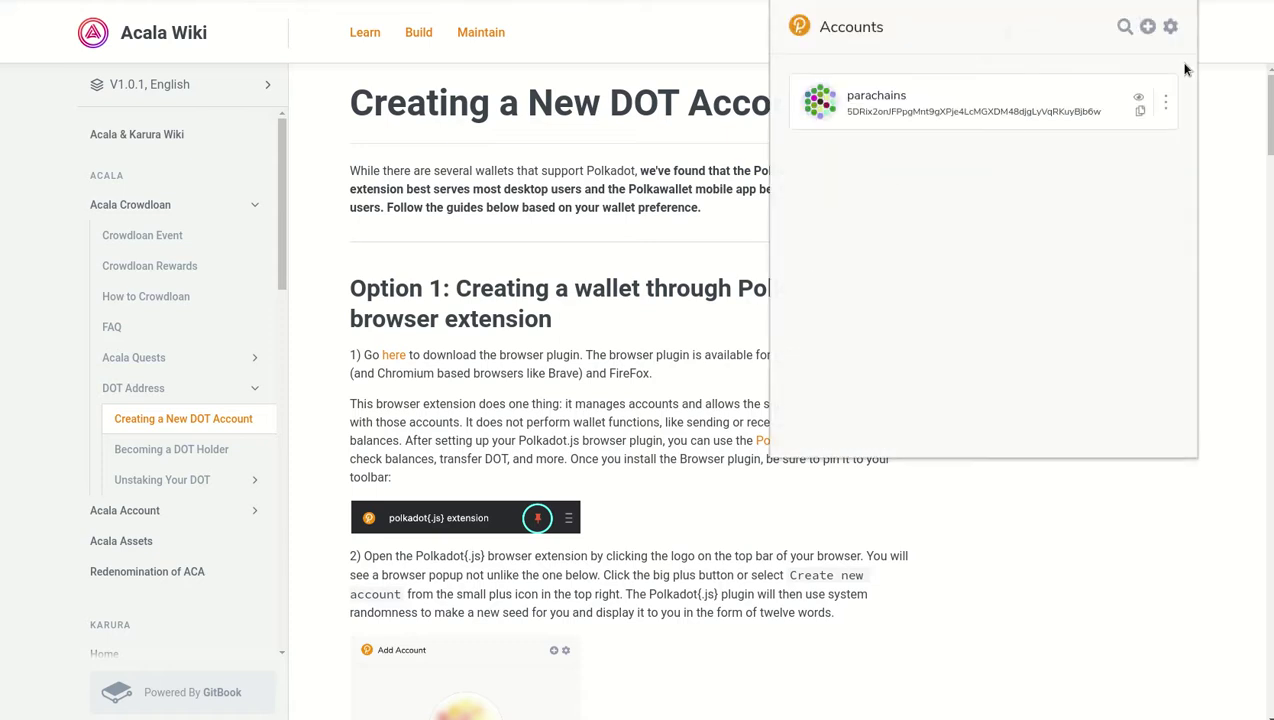
pyautogui.click(1140, 111)
pyautogui.hotkey('alt', 'Tab')
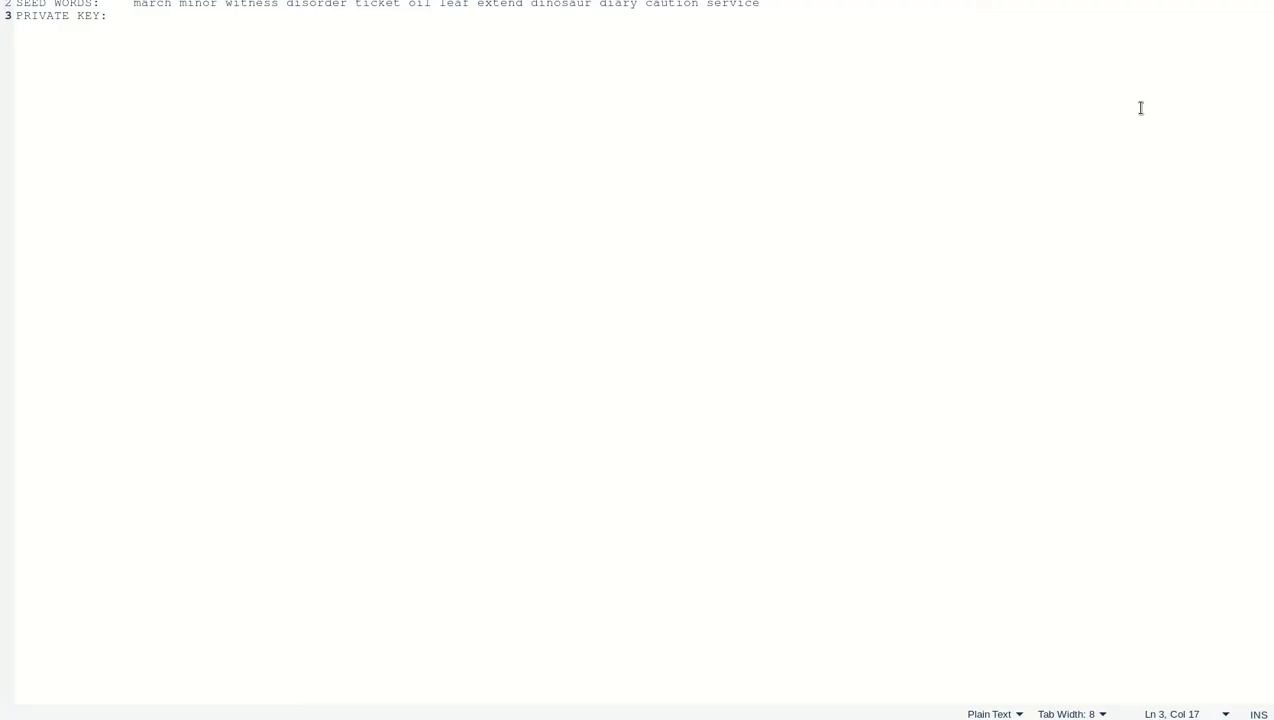
pyautogui.press('Down')
pyautogui.press('Down')
pyautogui.press('End')
pyautogui.press('Tab')
# - Bring up the parachains account's options menu in the extension popup
pyautogui.hotkey('alt', 'Tab')
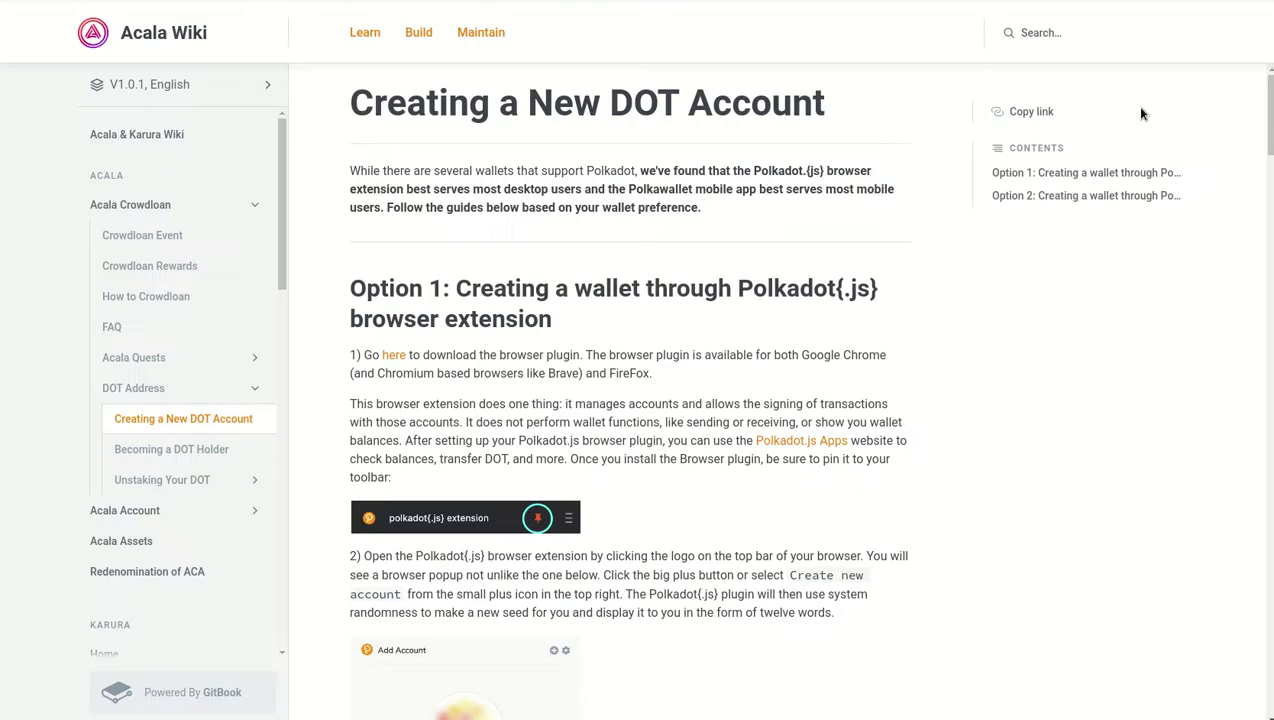
pyautogui.click(1165, 2)
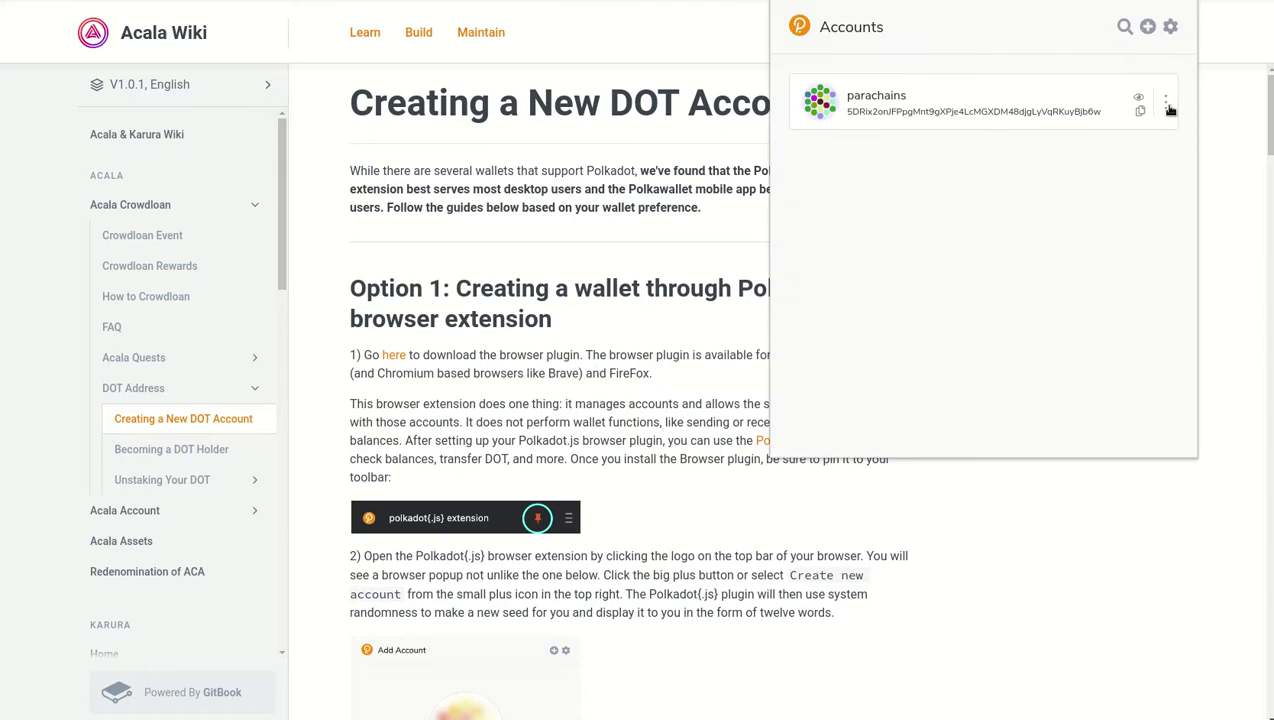
pyautogui.click(1167, 106)
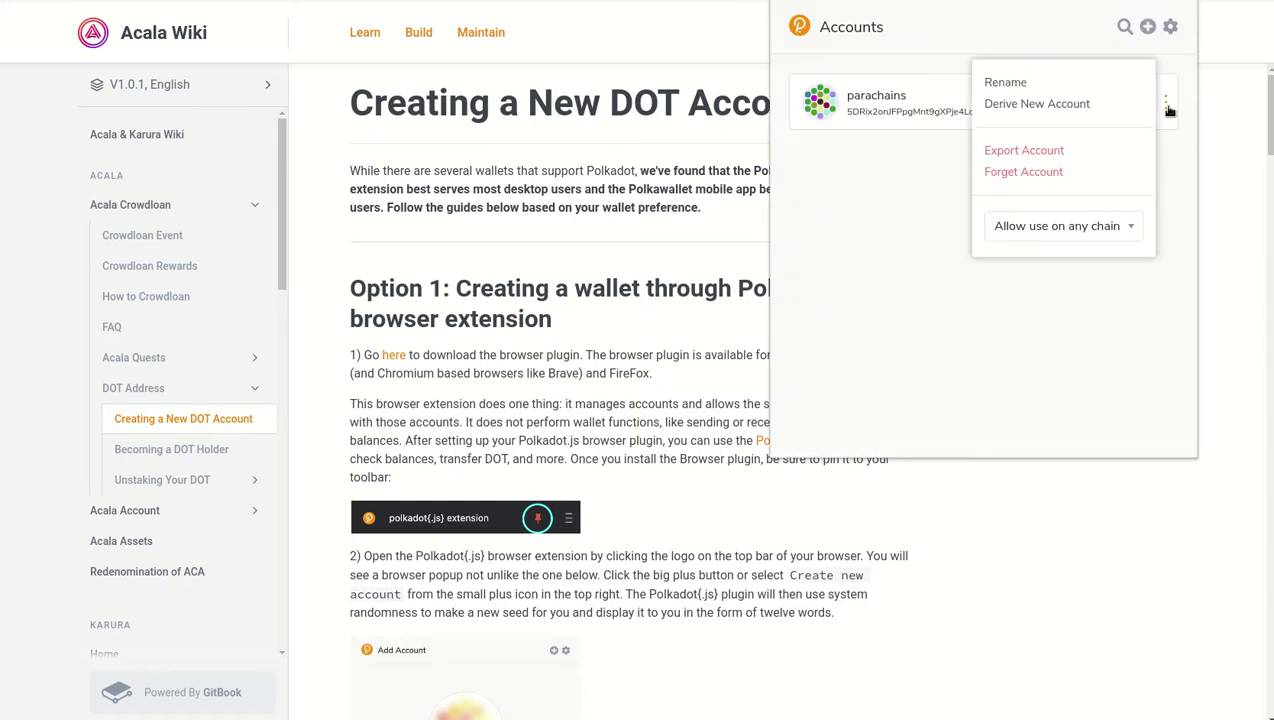
# - Export the parachains account as a JSON backup after entering its password
pyautogui.click(1052, 150)
pyautogui.click(866, 215)
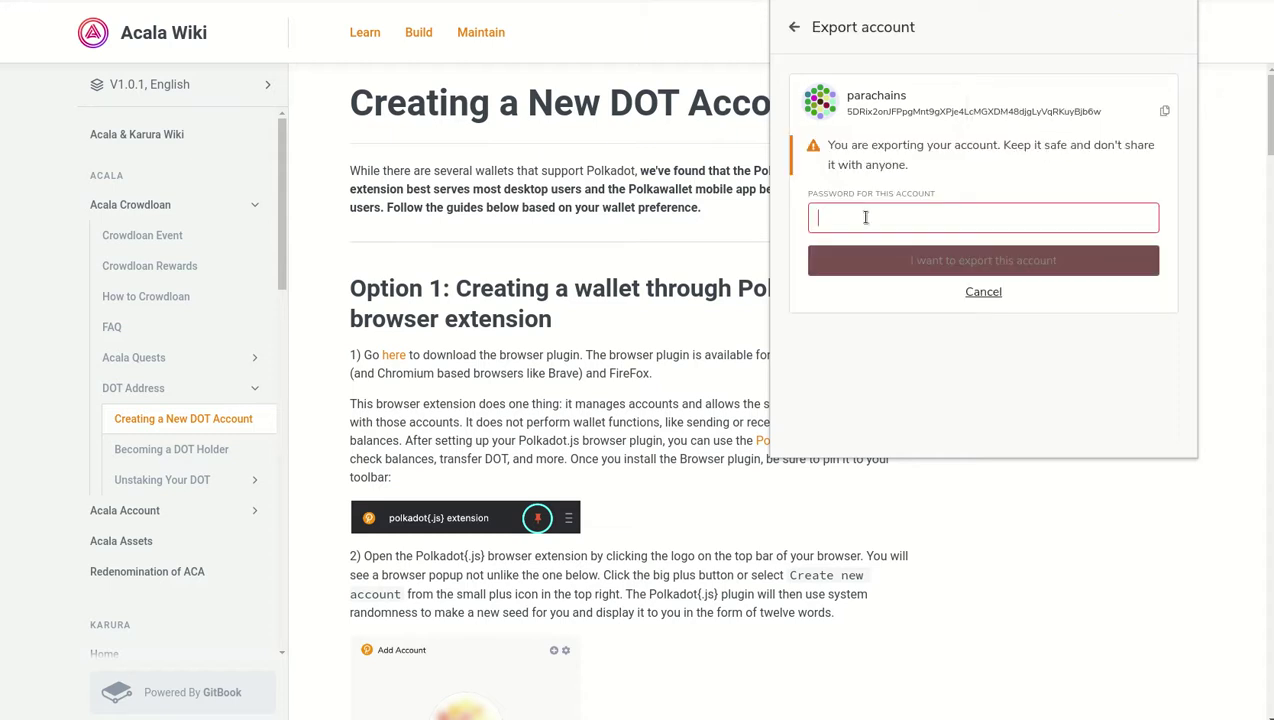
pyautogui.write('•••••••••••')
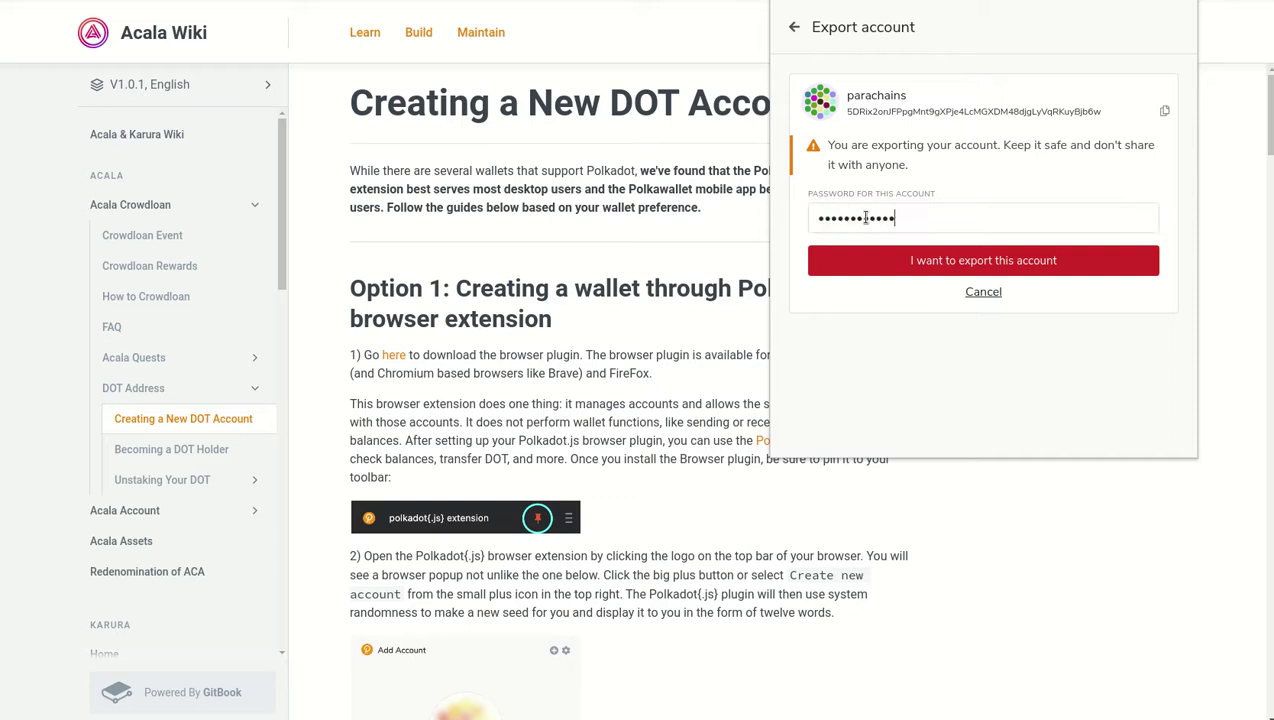
pyautogui.click(926, 262)
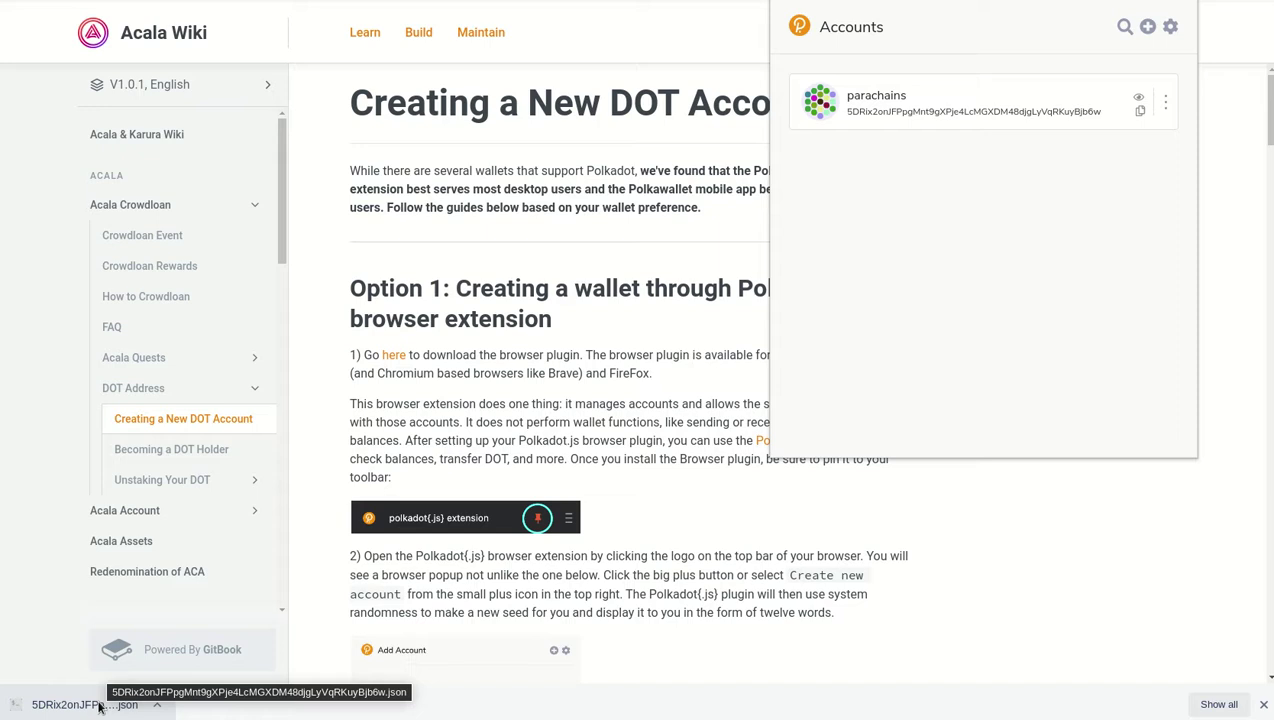
# - Look through the parachains account's chain list in the popup without changing it
pyautogui.click(1165, 105)
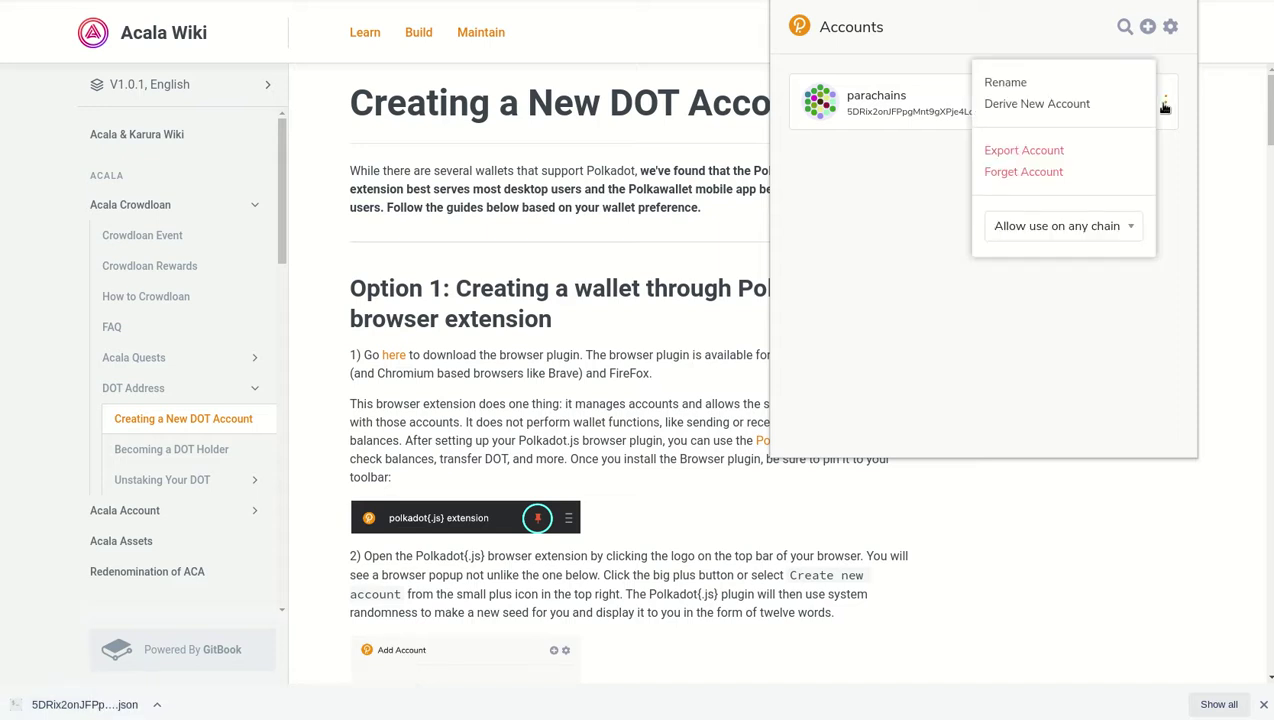
pyautogui.click(1097, 231)
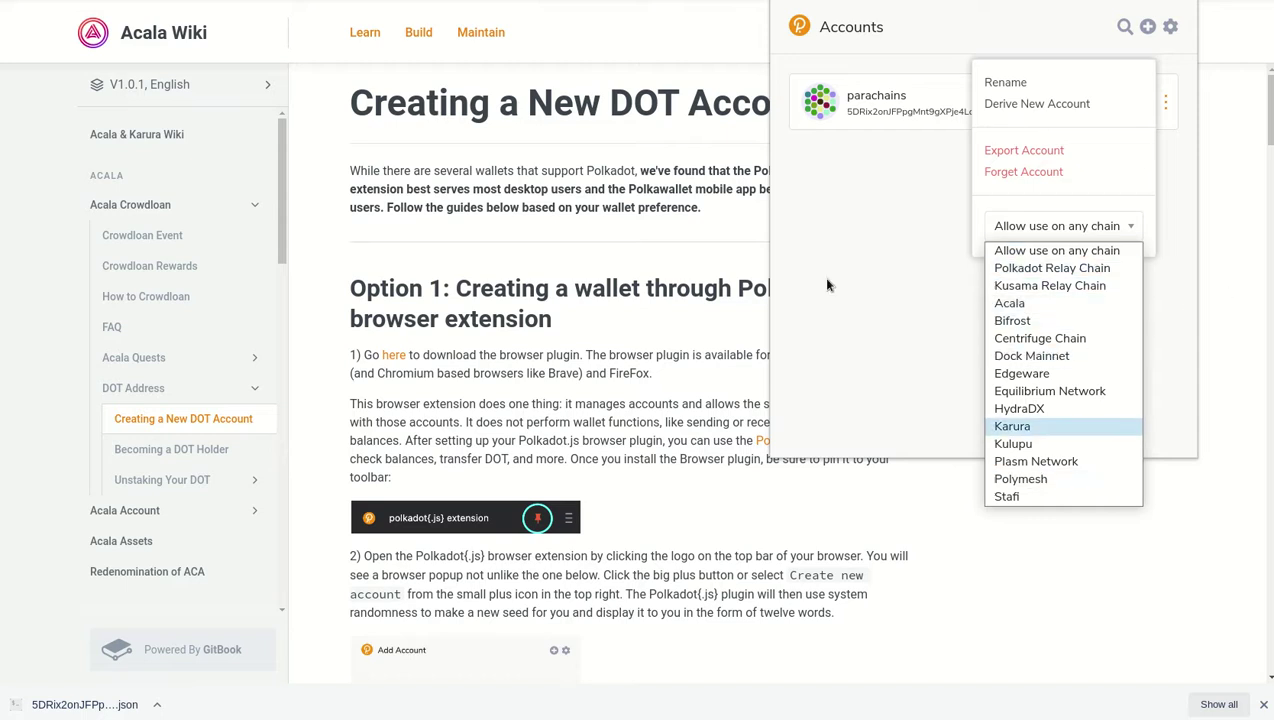
pyautogui.click(1130, 173)
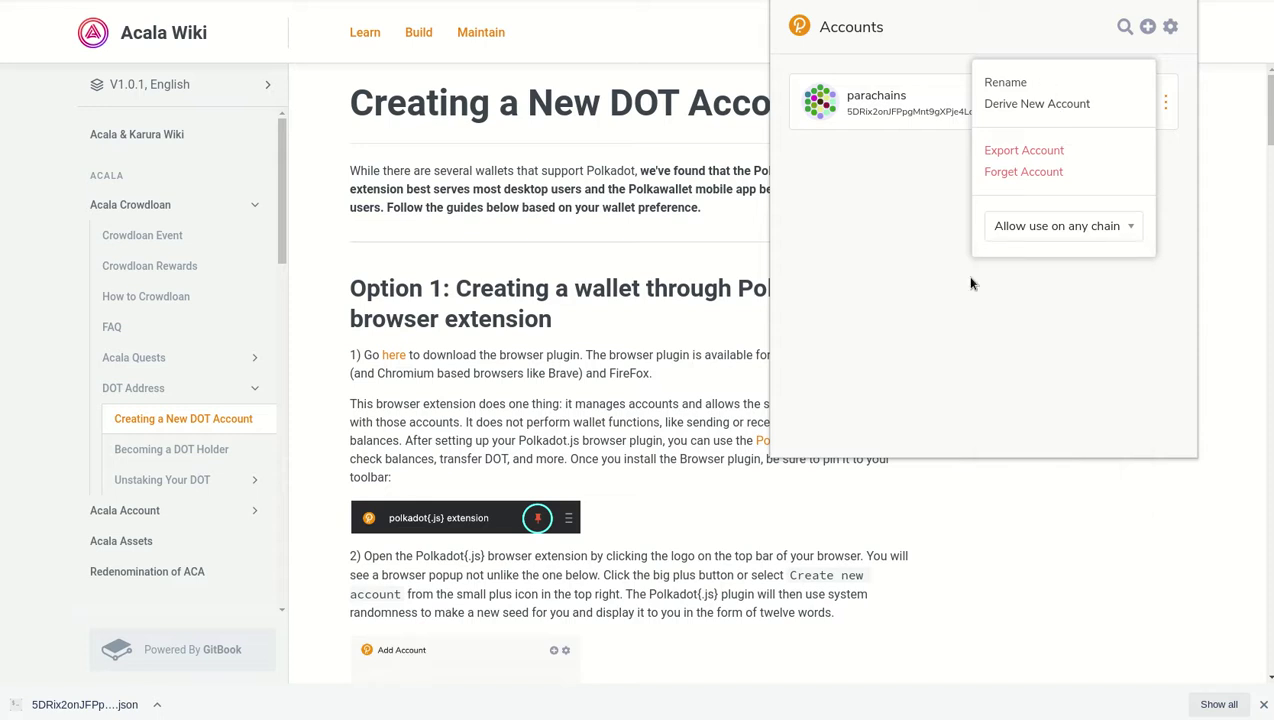
pyautogui.click(901, 223)
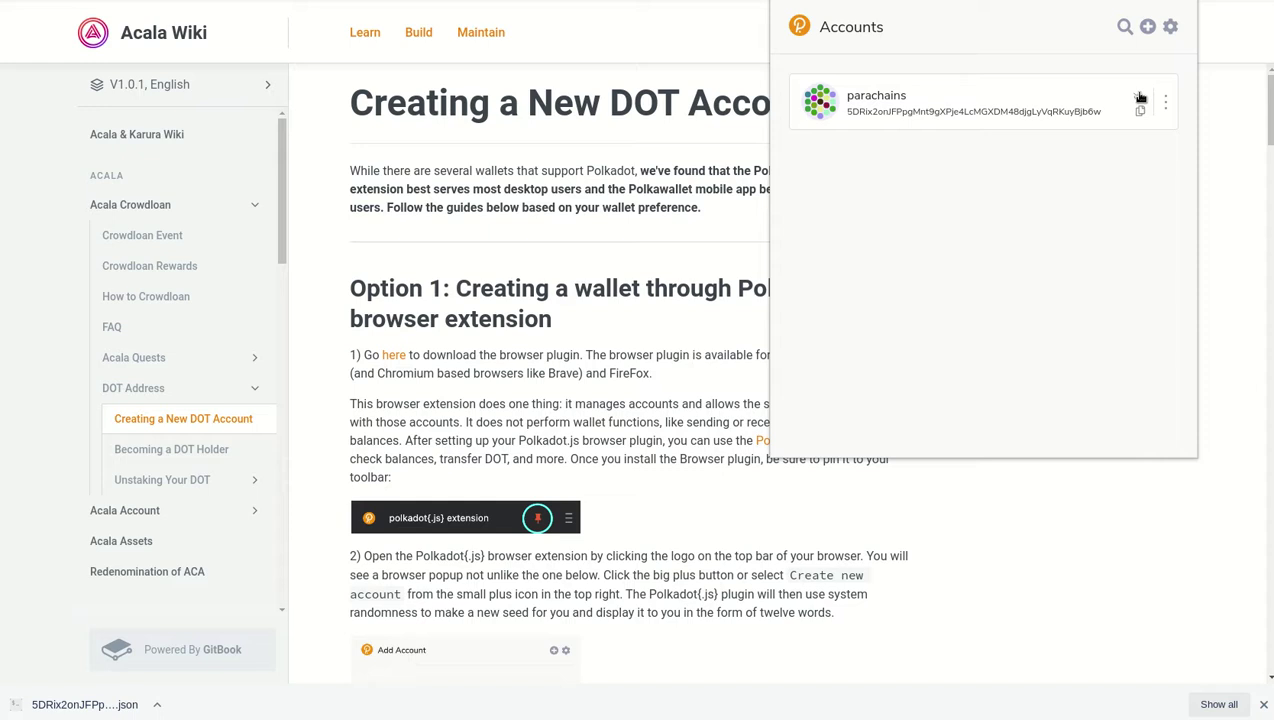
# - Open the extension in its own window and view the account's chain list again
pyautogui.click(1170, 26)
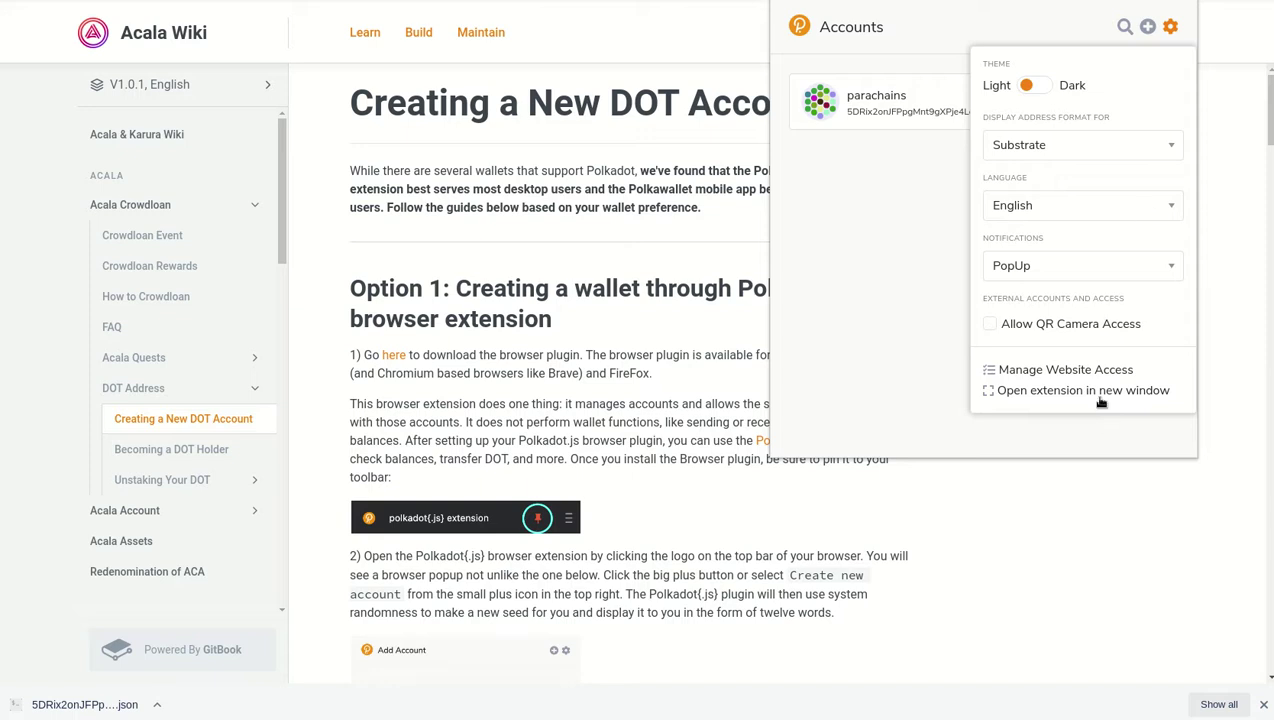
pyautogui.click(990, 391)
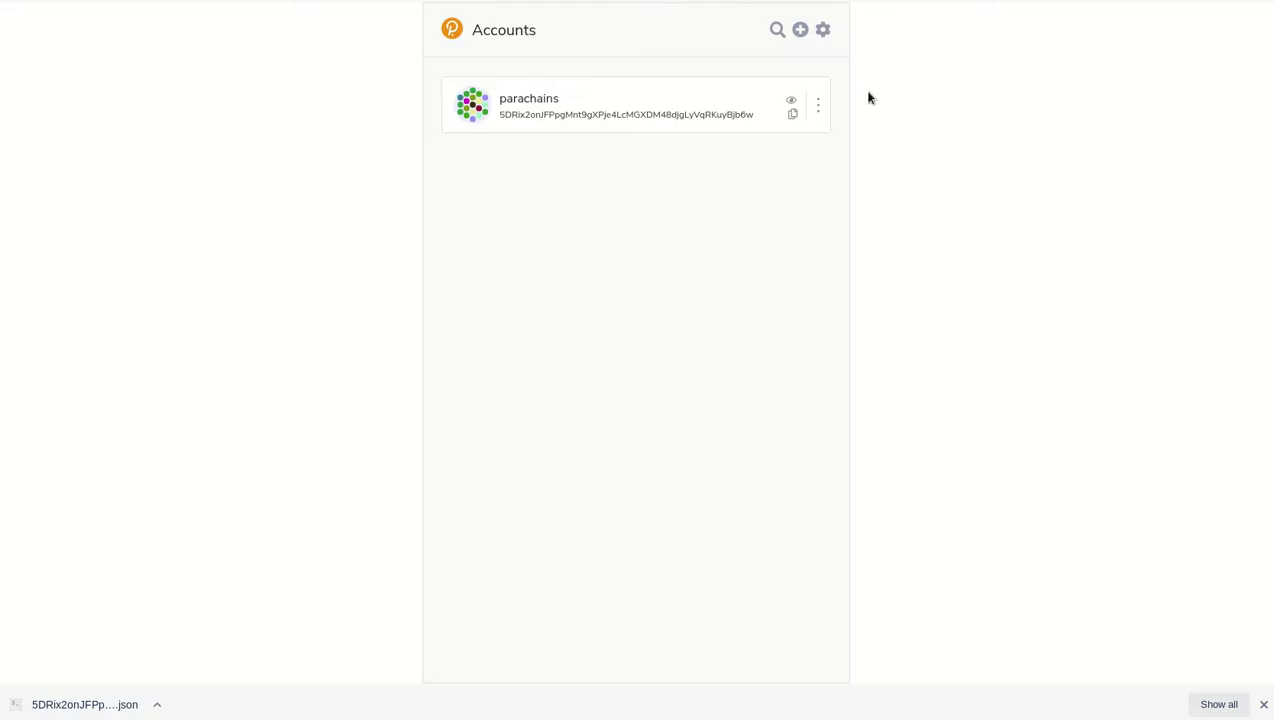
pyautogui.click(818, 108)
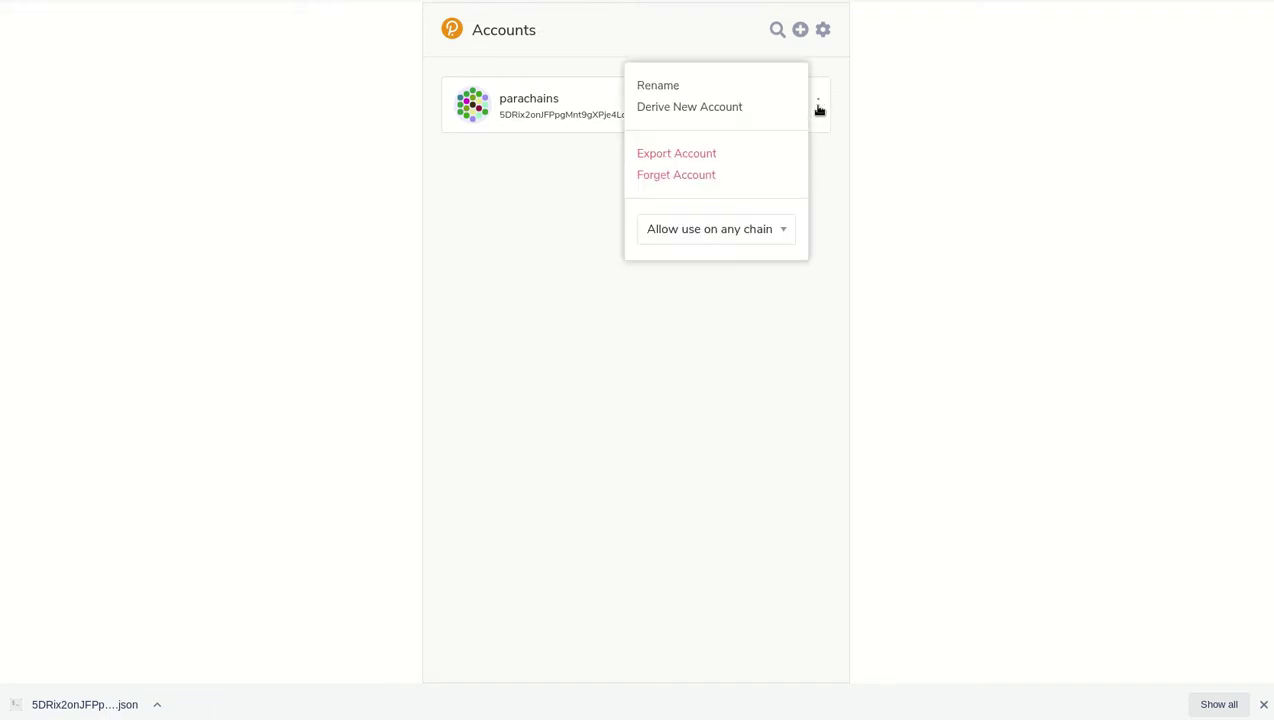
pyautogui.click(782, 232)
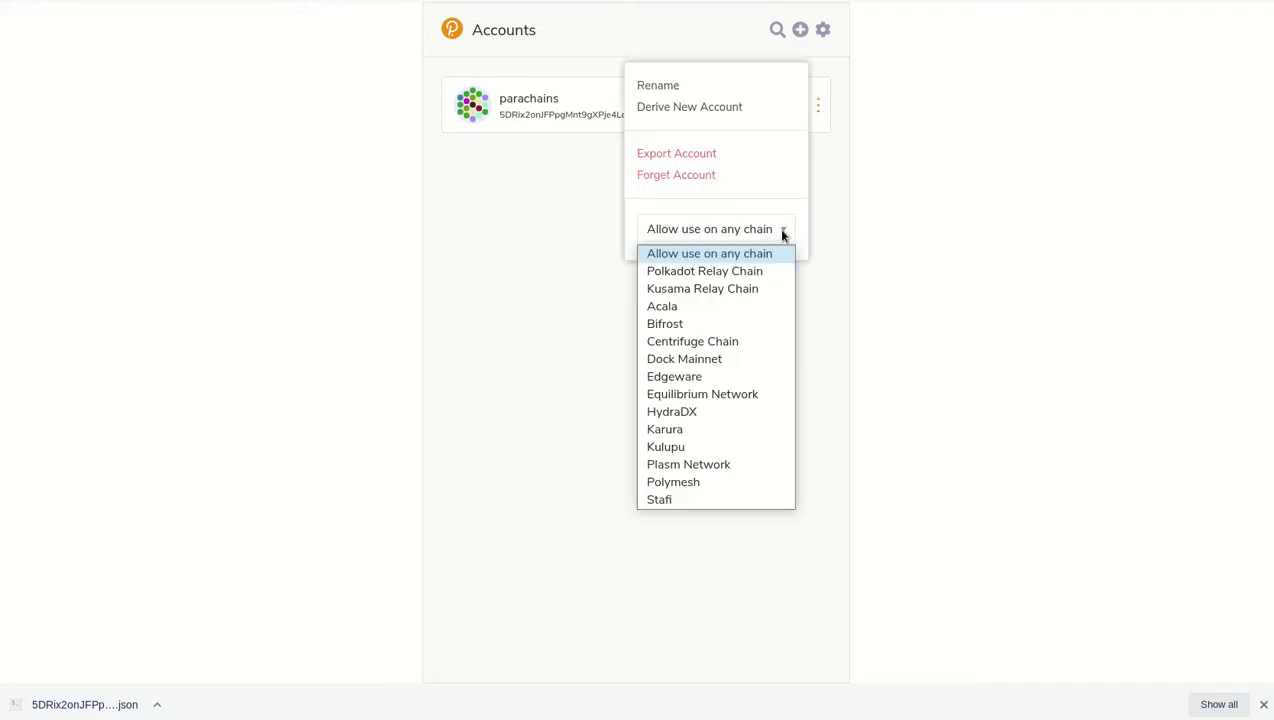
pyautogui.click(886, 116)
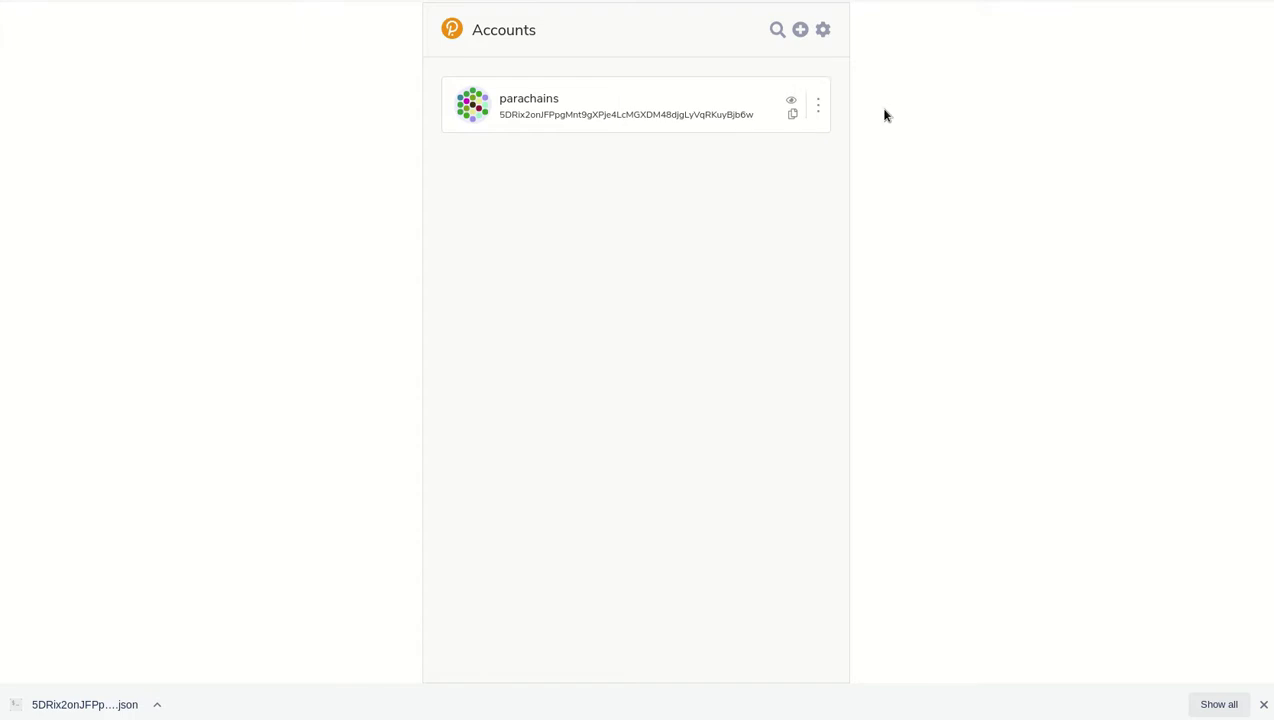
# - Browse the extension settings, keeping notifications as PopUp, and close them
pyautogui.click(824, 30)
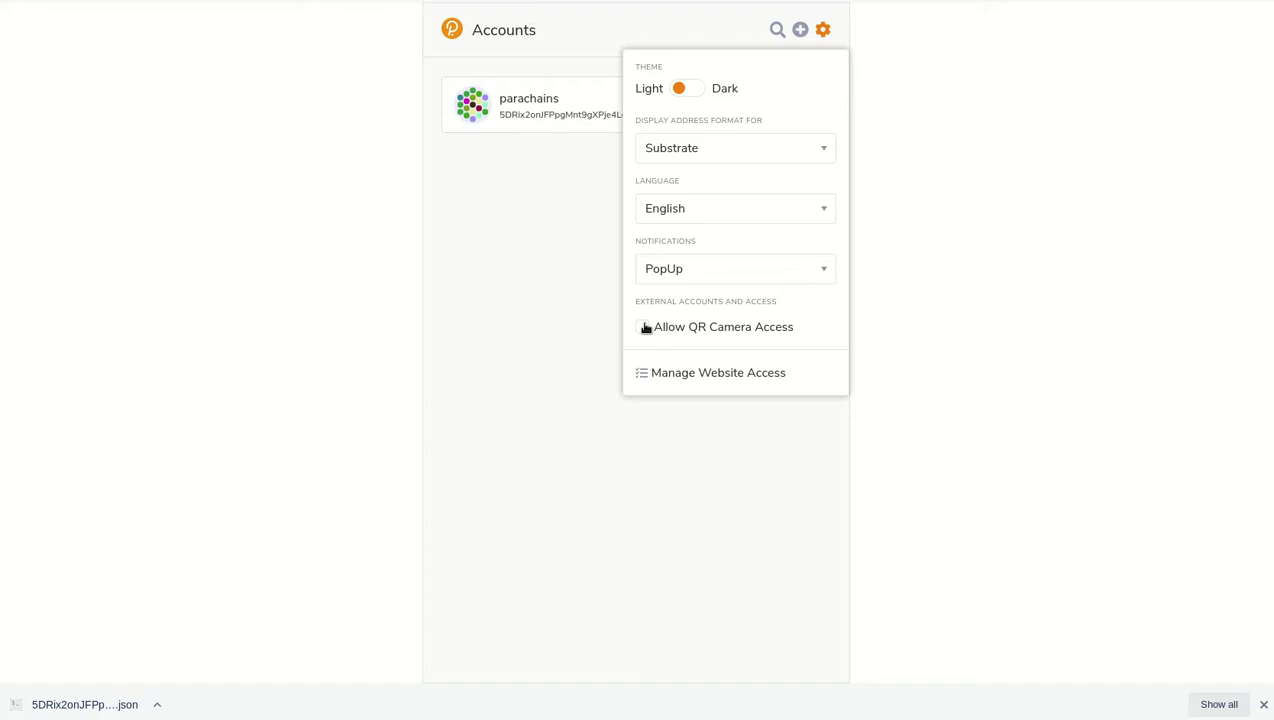
pyautogui.click(748, 268)
pyautogui.click(751, 266)
pyautogui.click(965, 299)
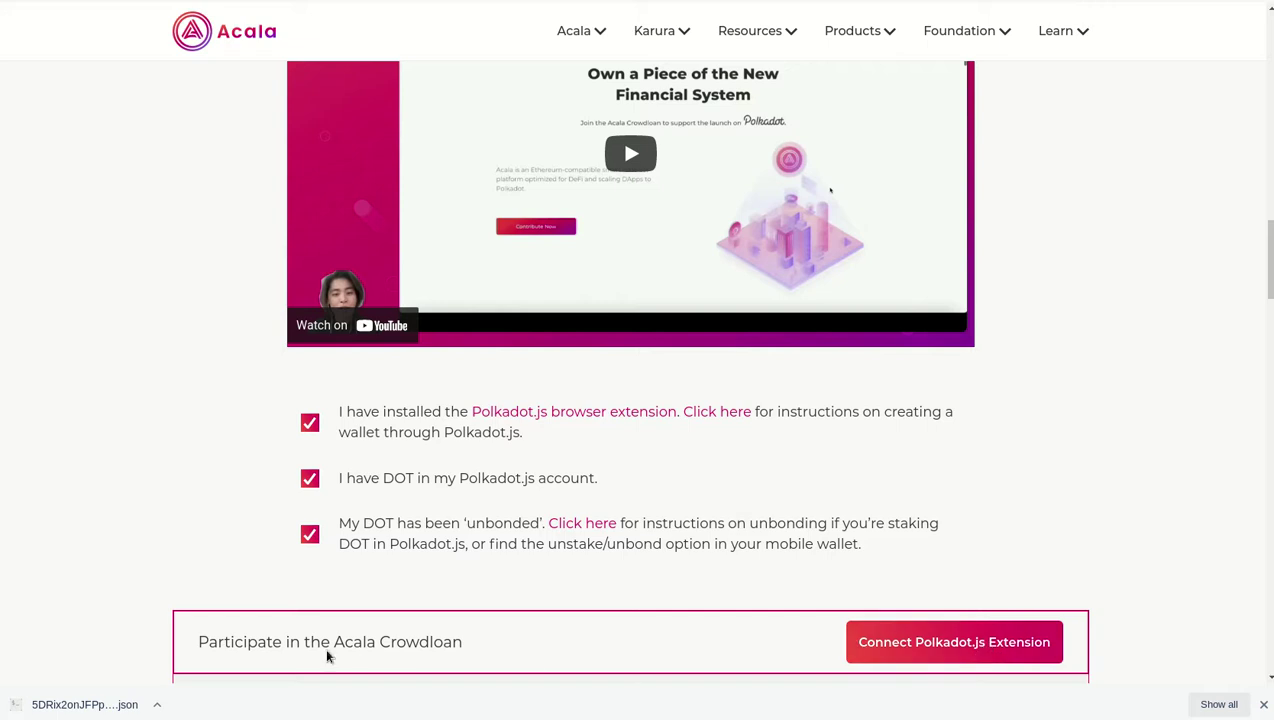
# - Attempt the Acala connection, then restrict the parachains account to the Polkadot Relay Chain
pyautogui.moveTo(483, 652); pyautogui.dragTo(333, 647)
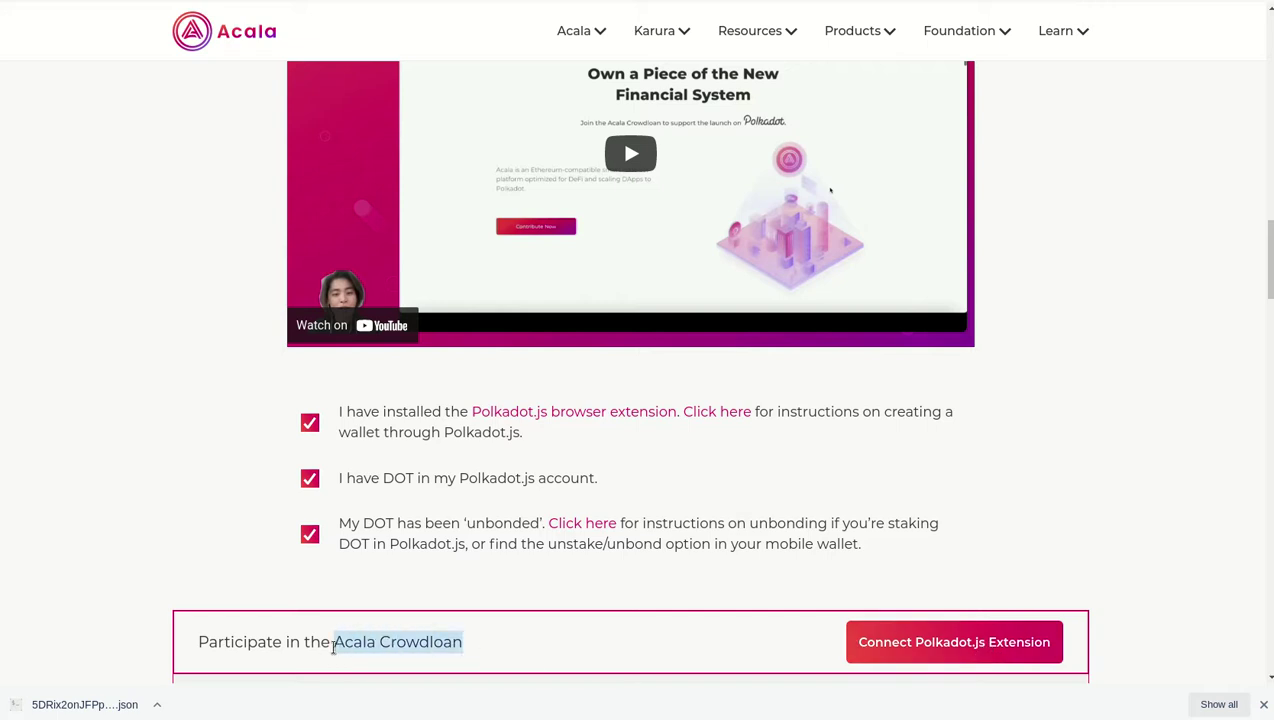
pyautogui.click(929, 647)
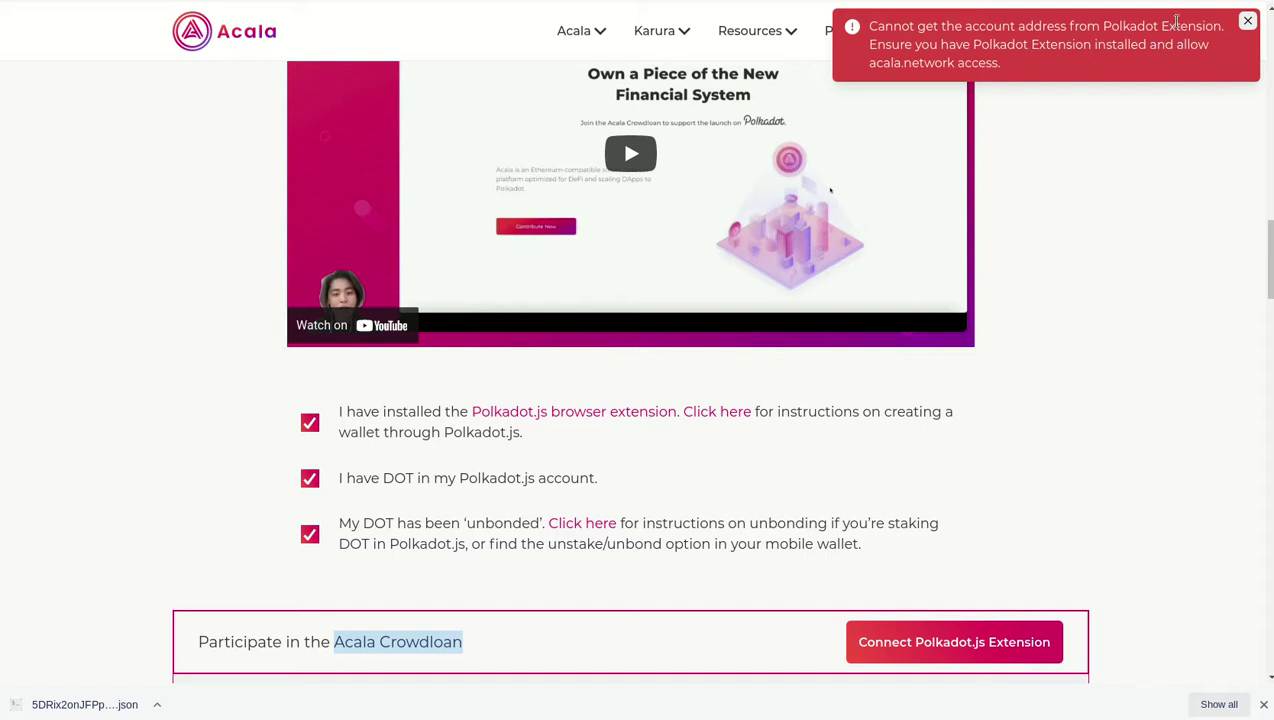
pyautogui.hotkey('ctrl', 'Tab')
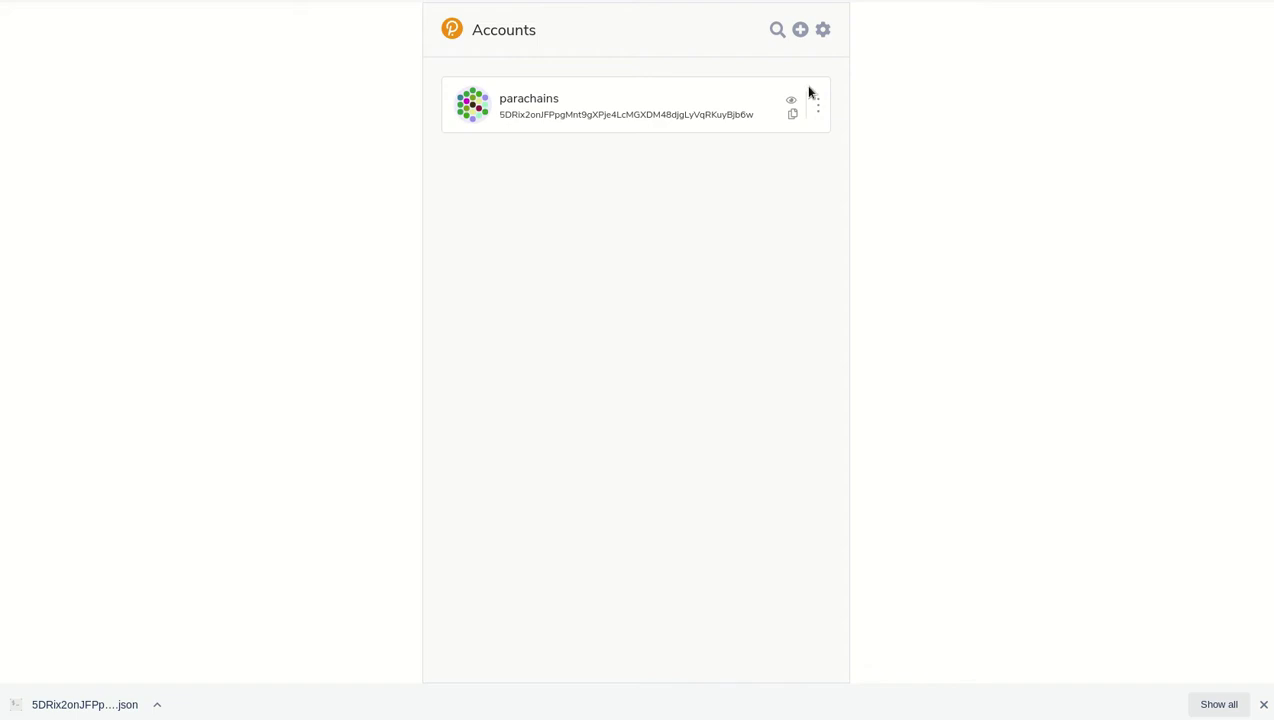
pyautogui.click(814, 104)
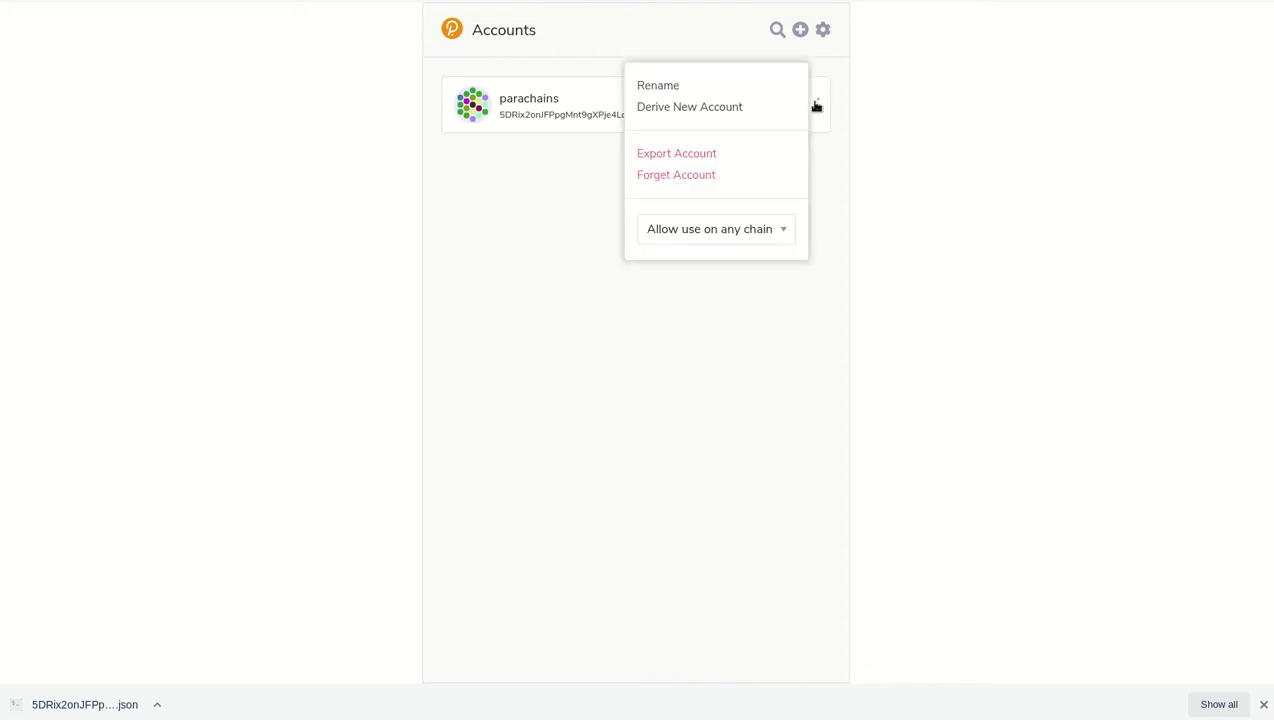
pyautogui.click(745, 236)
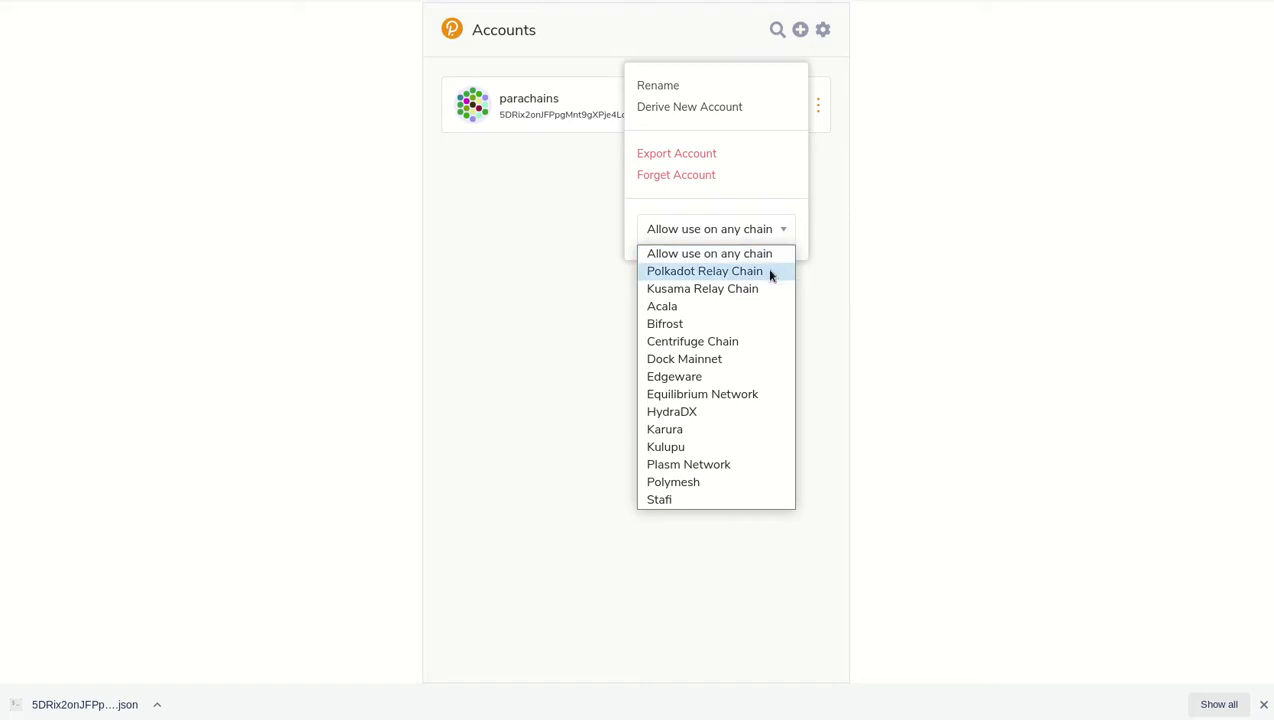
pyautogui.click(769, 274)
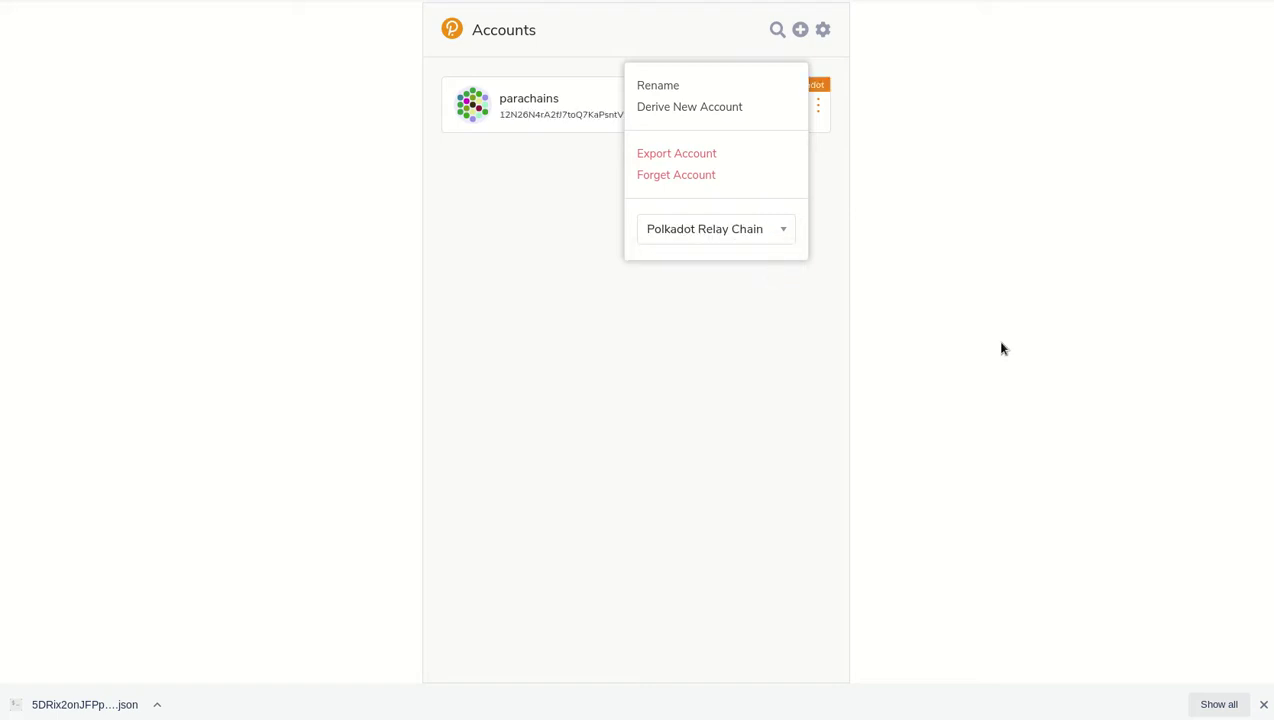
pyautogui.click(881, 349)
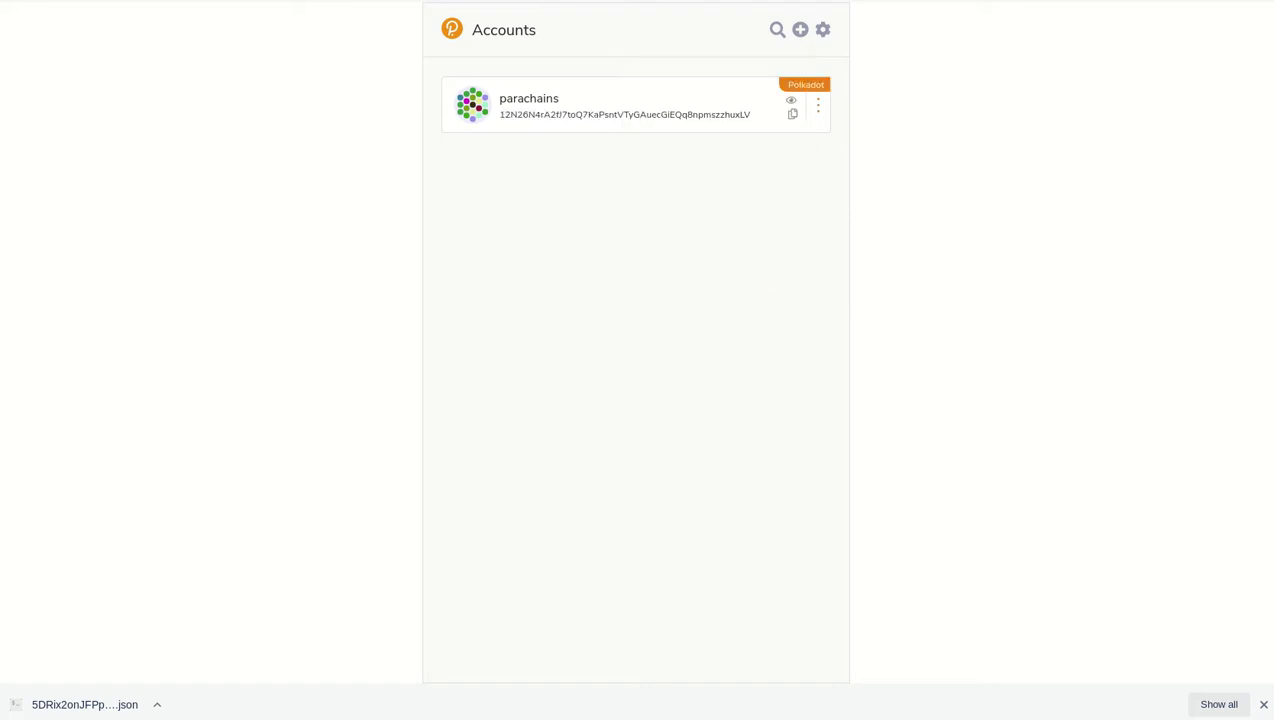
# - Retry connecting the extension on the Acala page and dismiss the address error
pyautogui.hotkey('ctrl', 'Tab')
pyautogui.hotkey('ctrl', 'Tab')
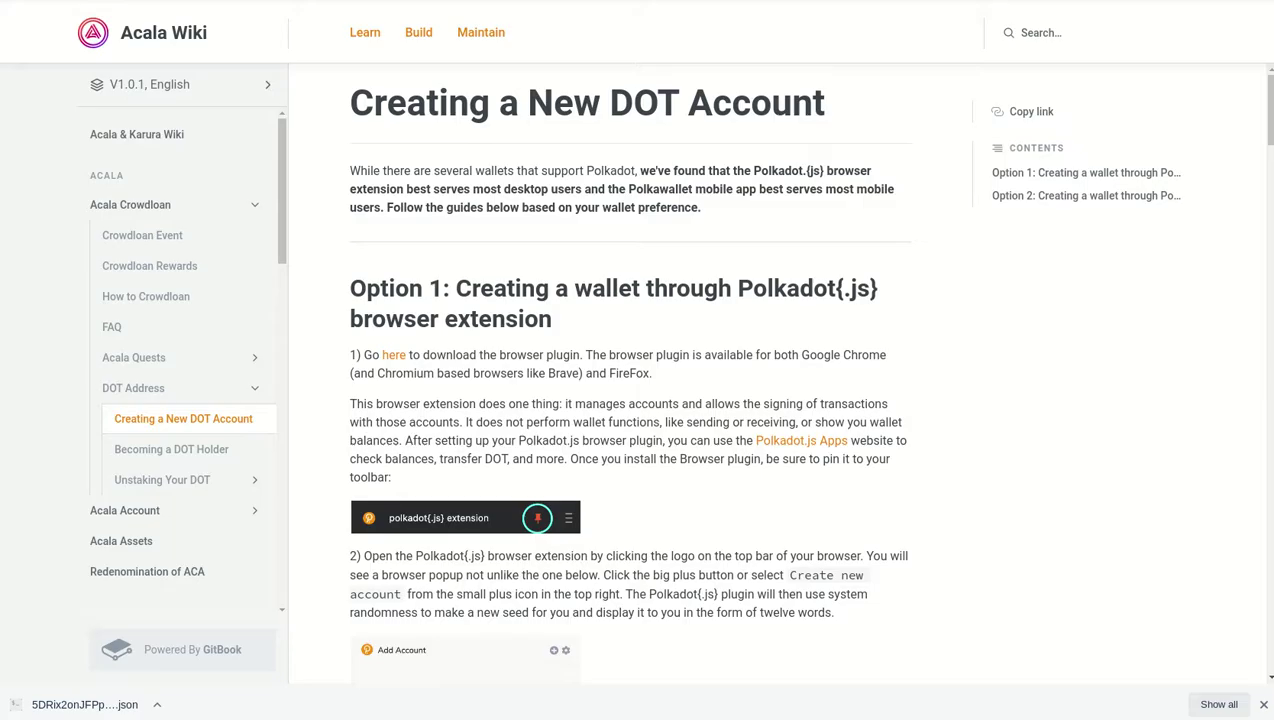
pyautogui.hotkey('ctrl', 'Tab')
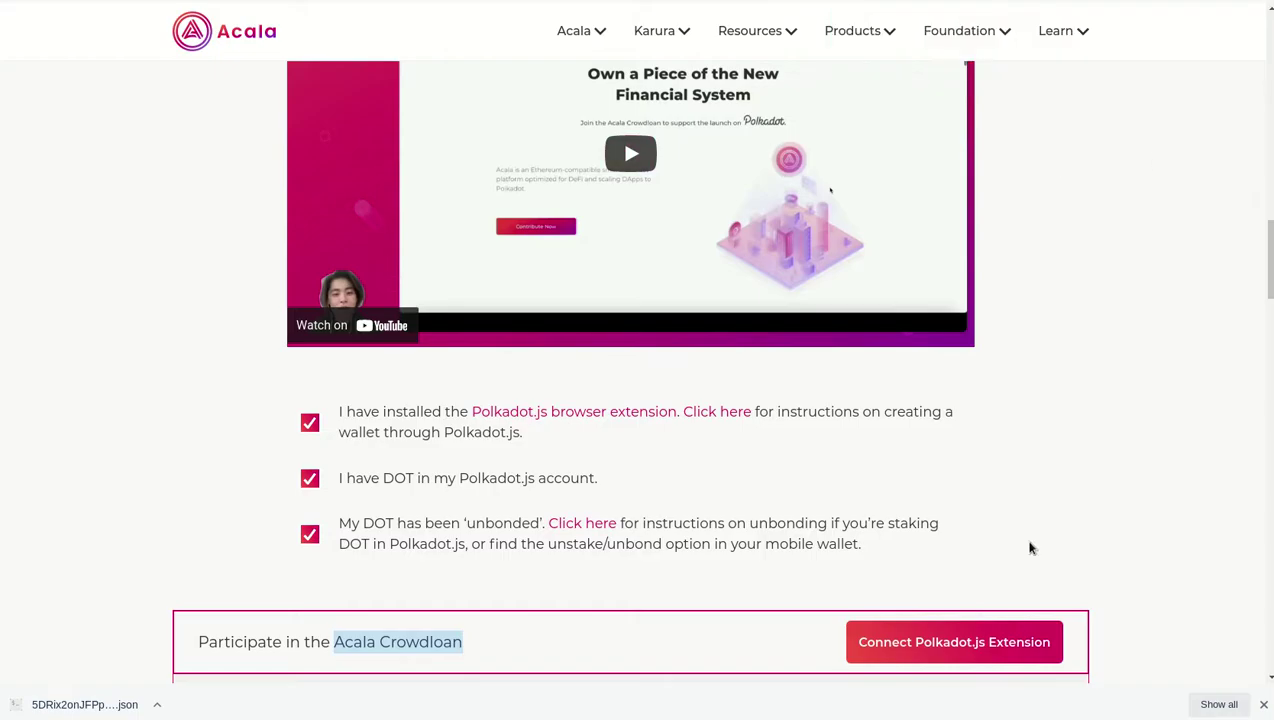
pyautogui.click(978, 645)
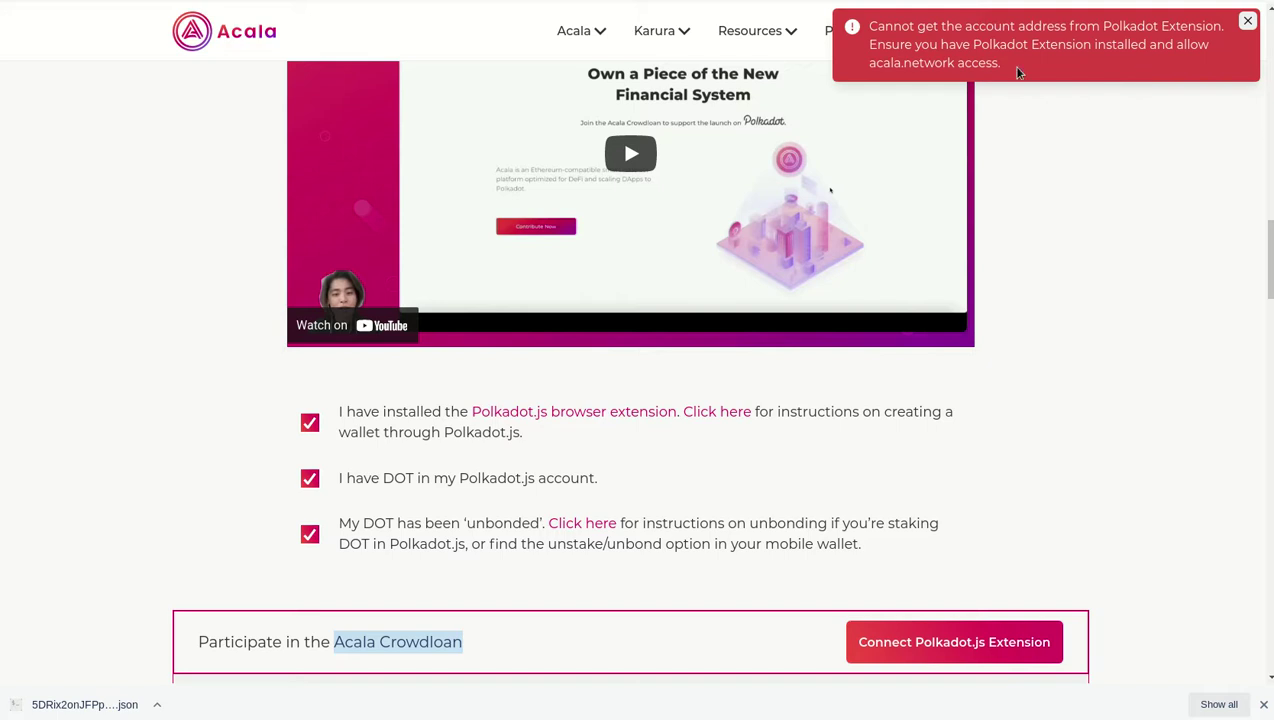
pyautogui.click(1247, 20)
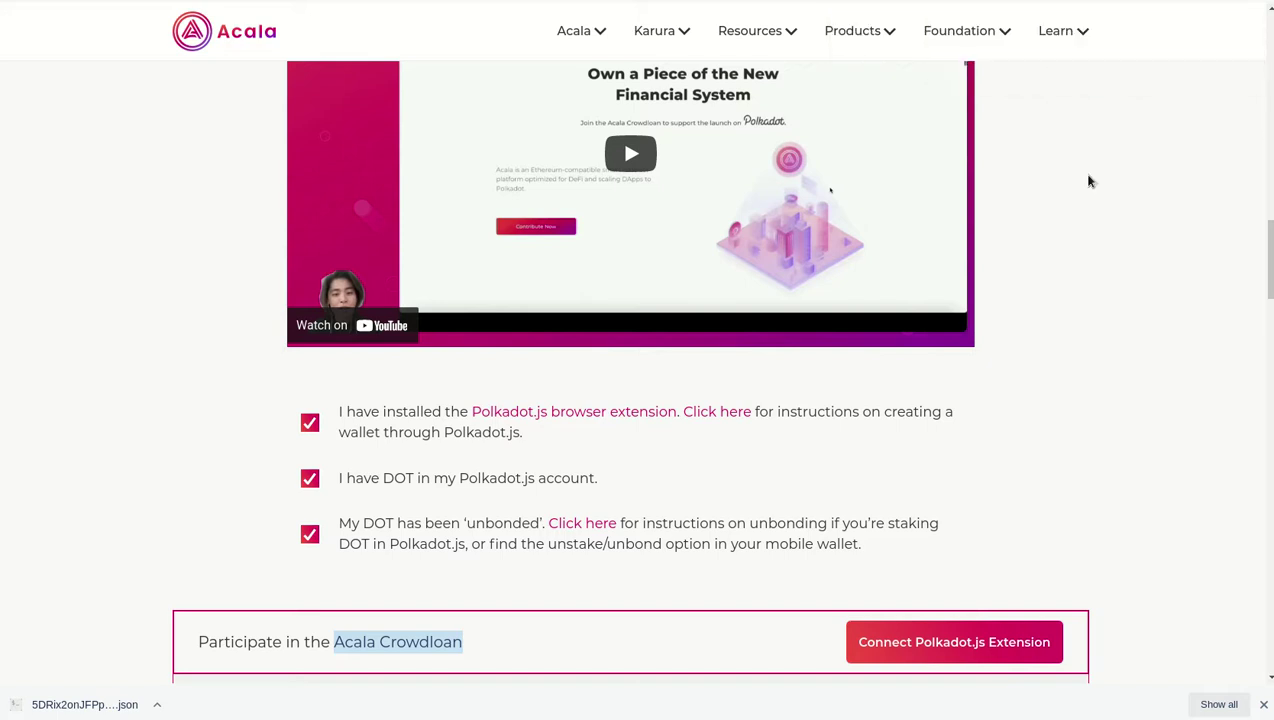
# - Switch the parachains account's chain to Acala, then retry the crowdloan connection and dismiss the error
pyautogui.click(1160, 2)
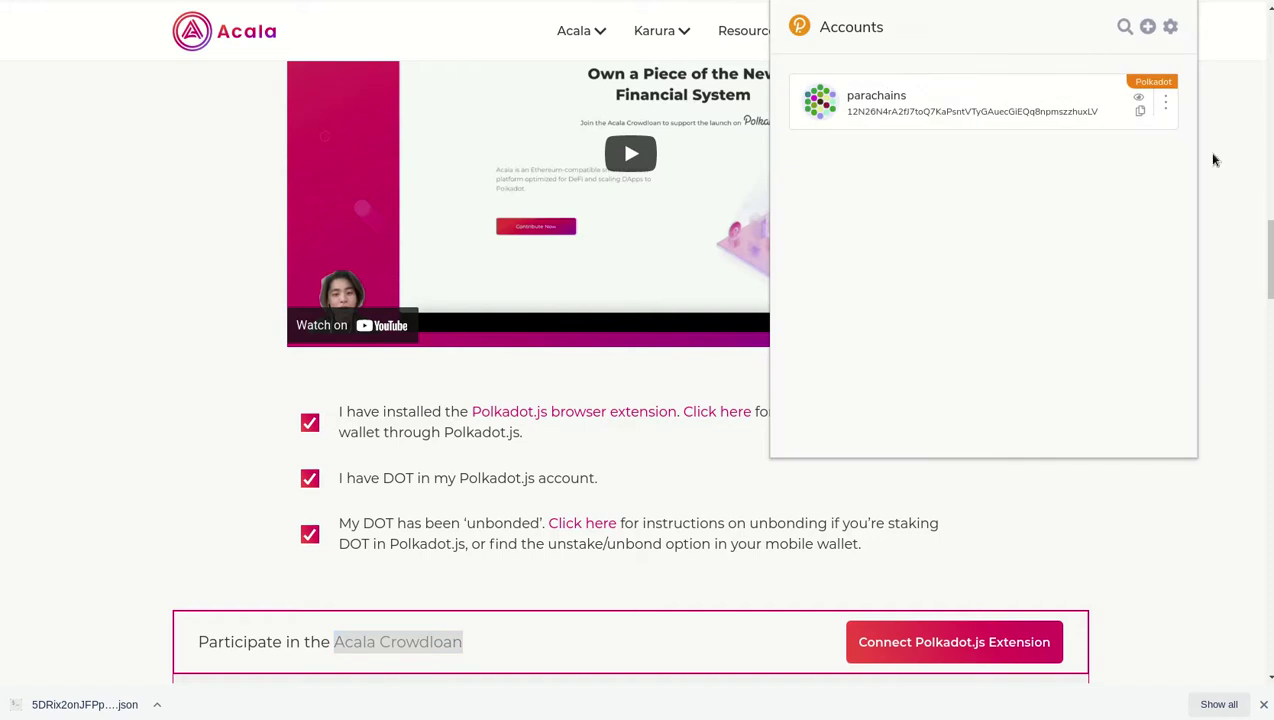
pyautogui.click(1226, 192)
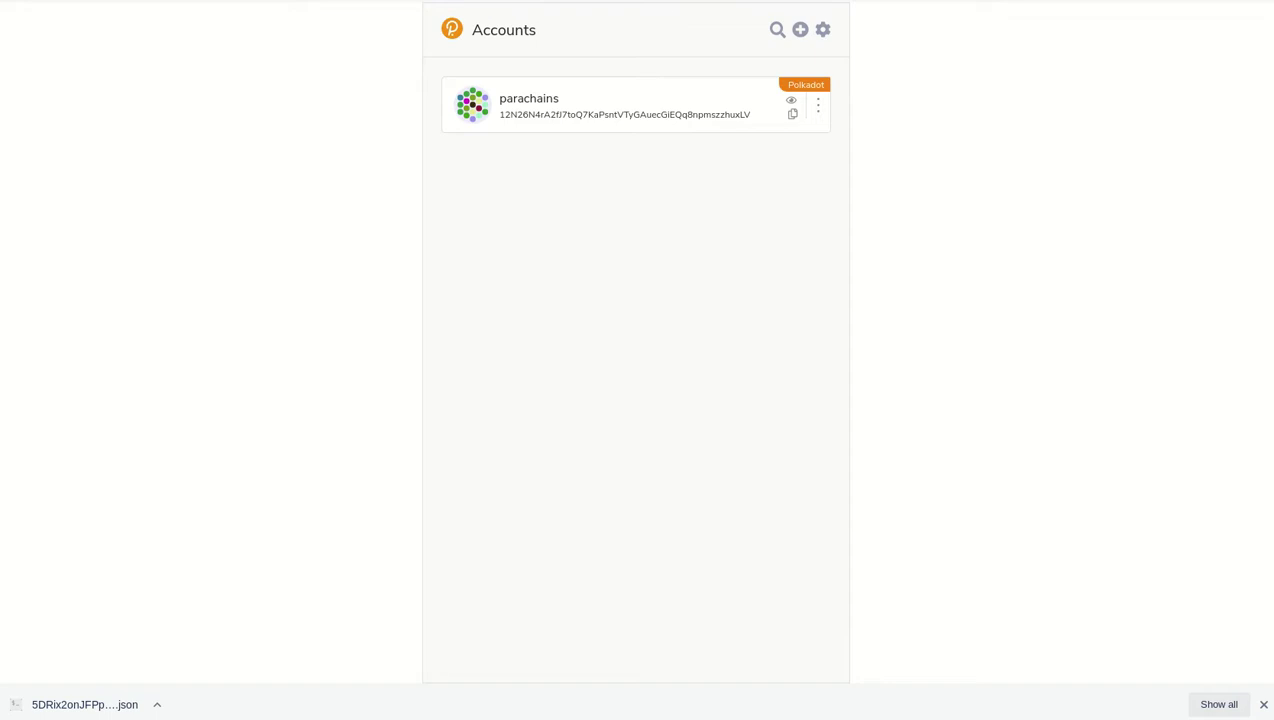
pyautogui.click(820, 104)
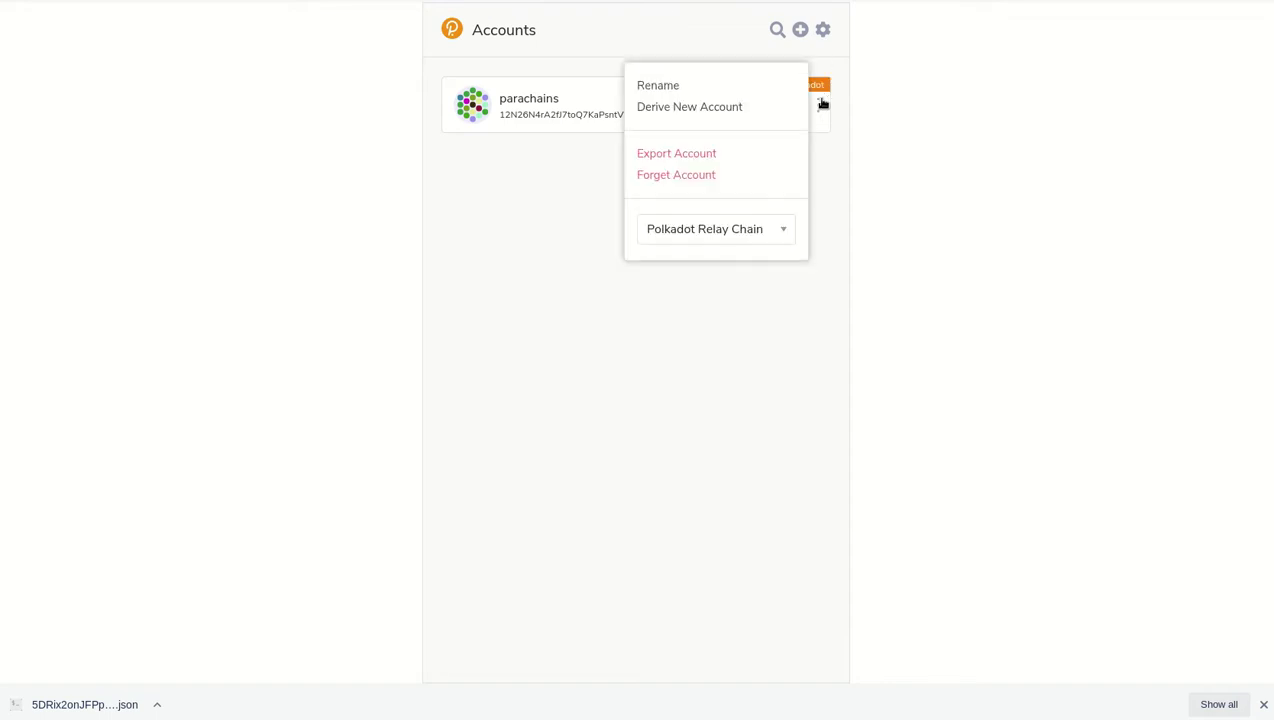
pyautogui.click(759, 232)
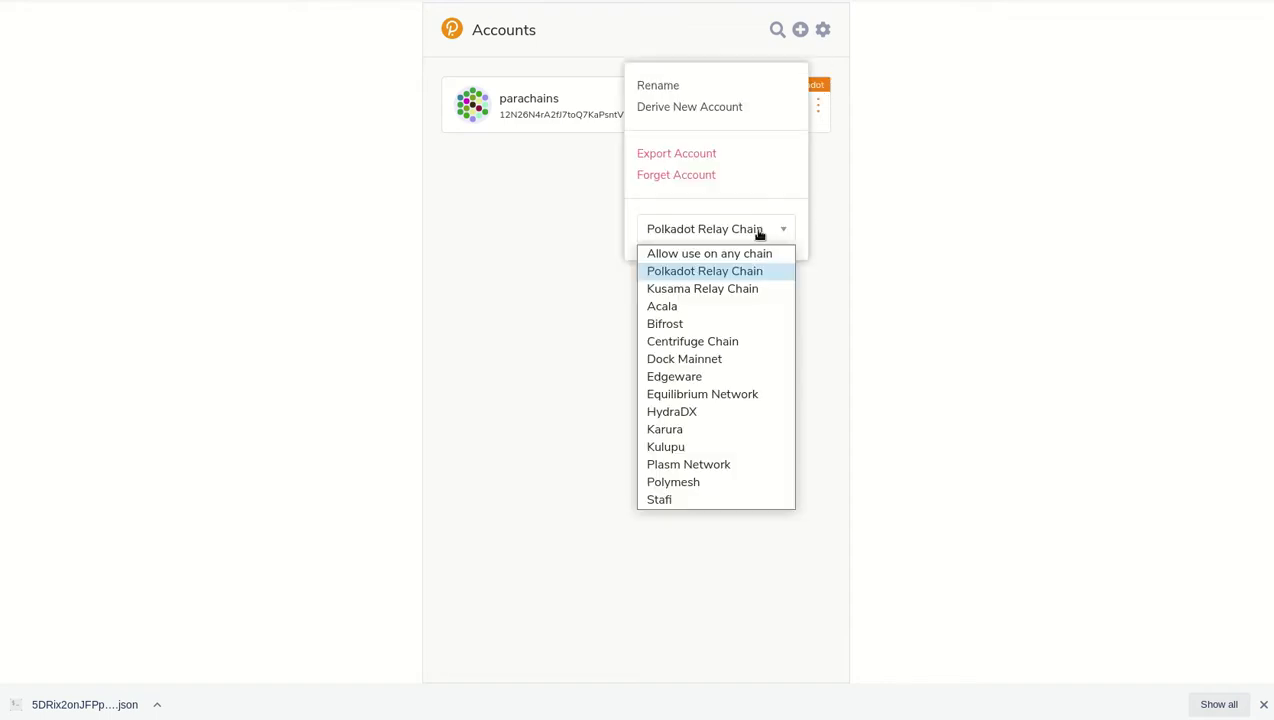
pyautogui.click(739, 312)
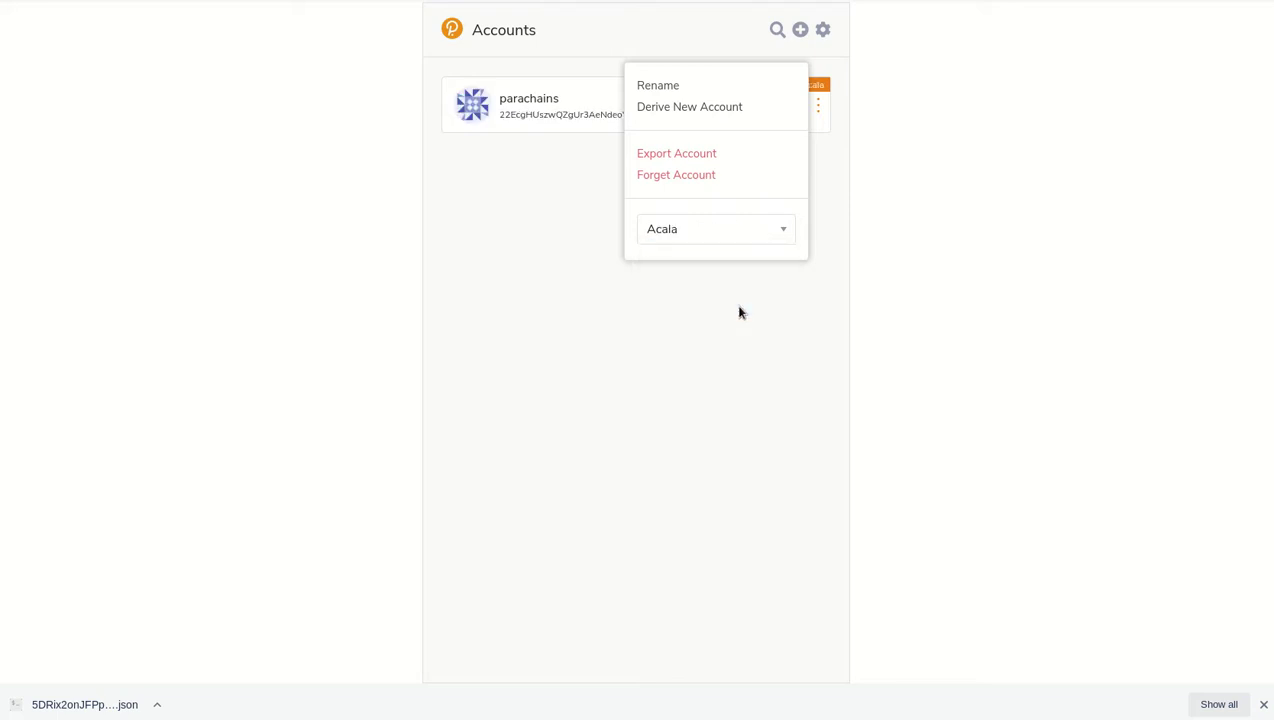
pyautogui.click(956, 346)
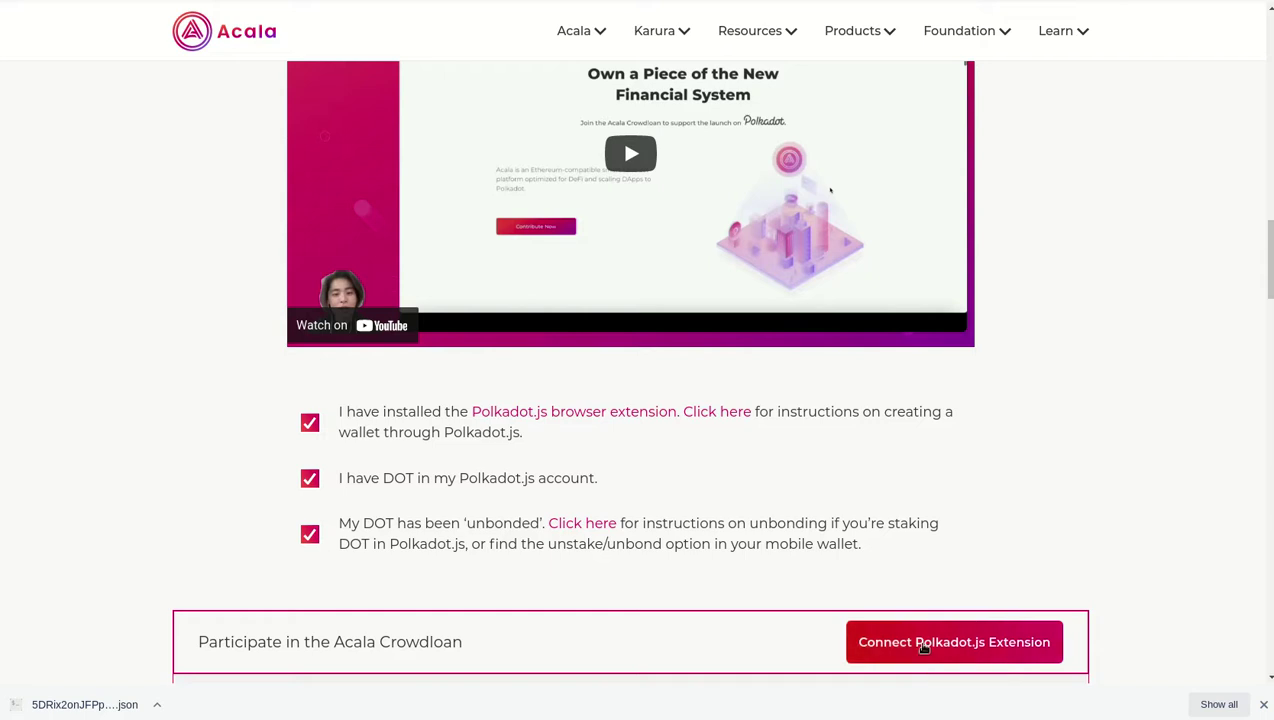
pyautogui.click(924, 648)
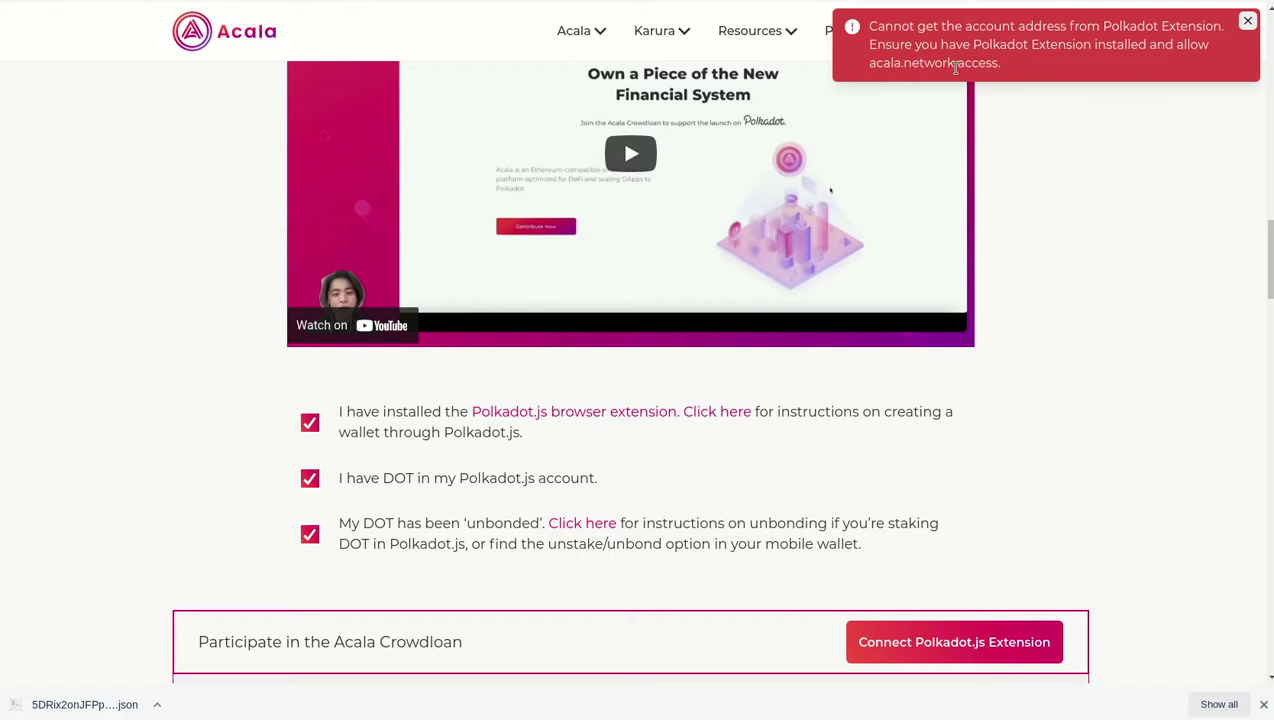
pyautogui.click(1247, 20)
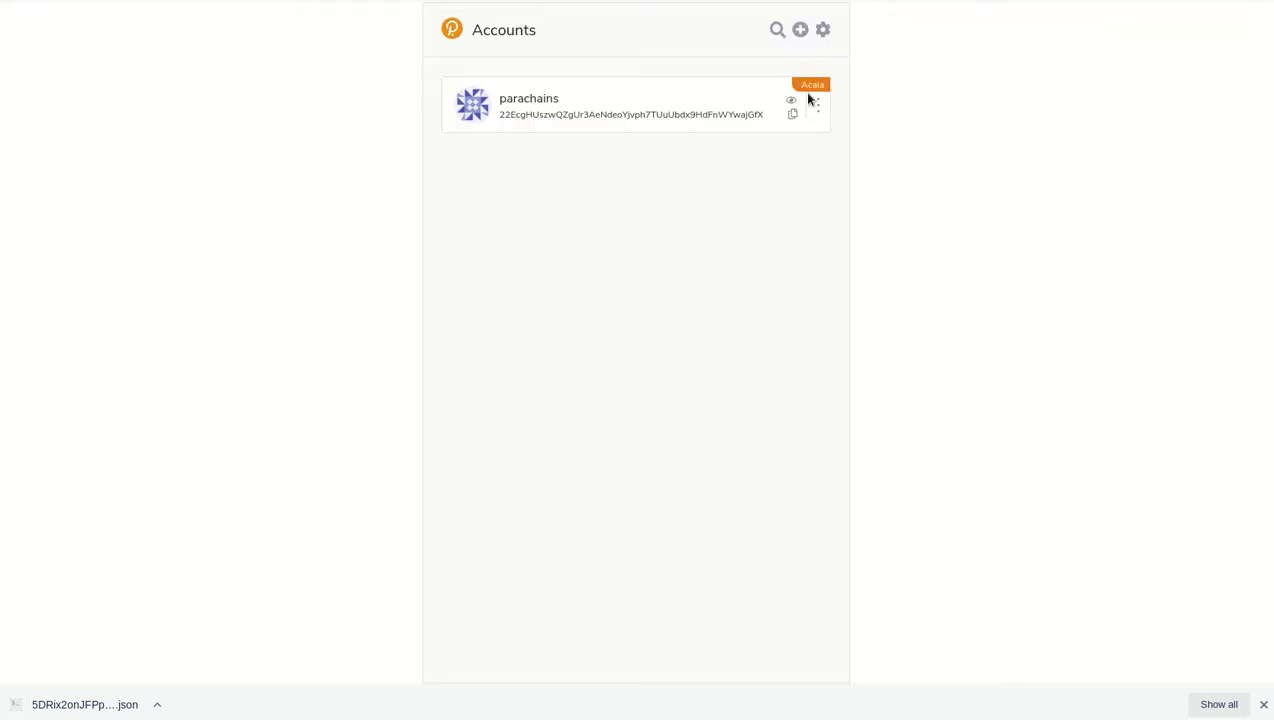
# - Set the extension's display address format to Acala
pyautogui.click(814, 104)
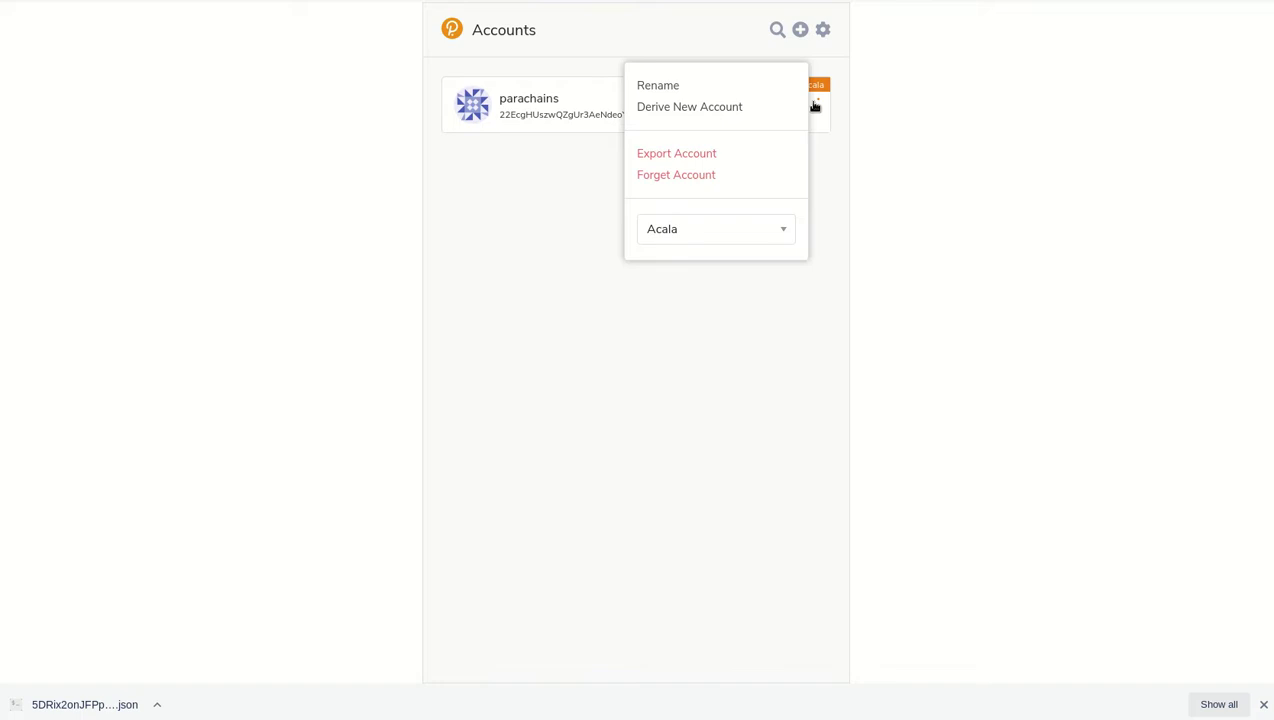
pyautogui.click(867, 62)
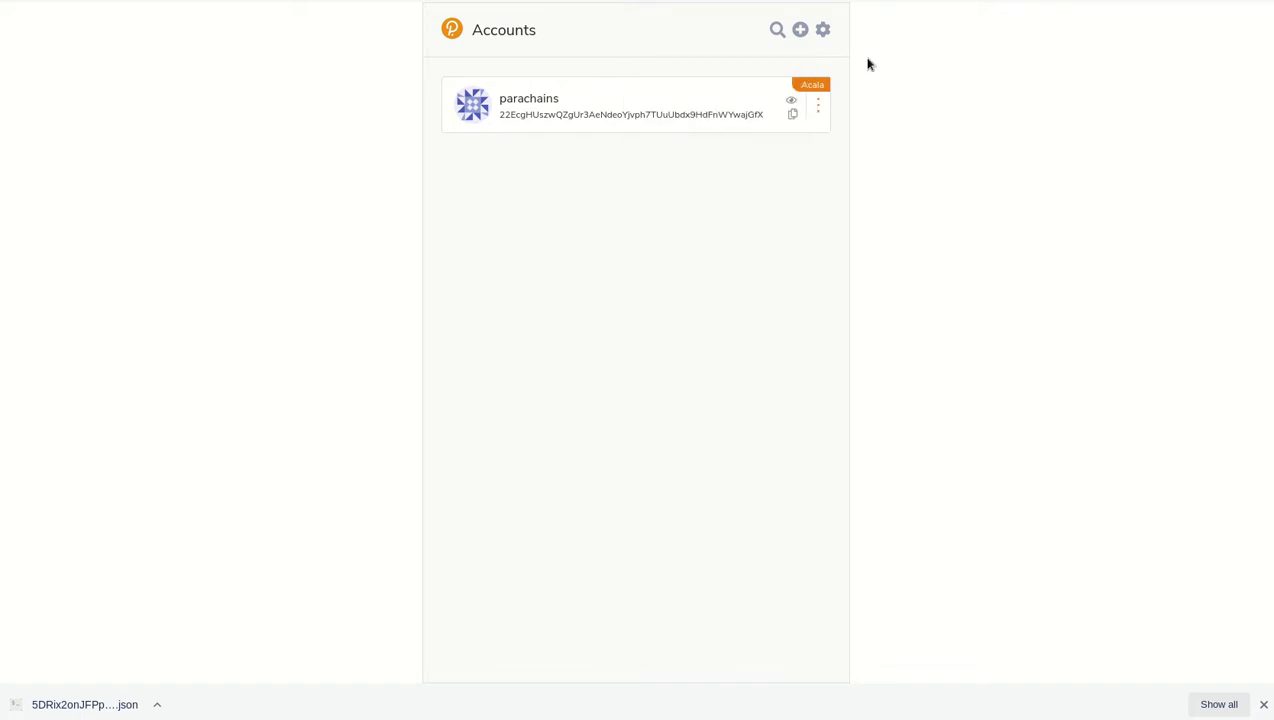
pyautogui.click(824, 30)
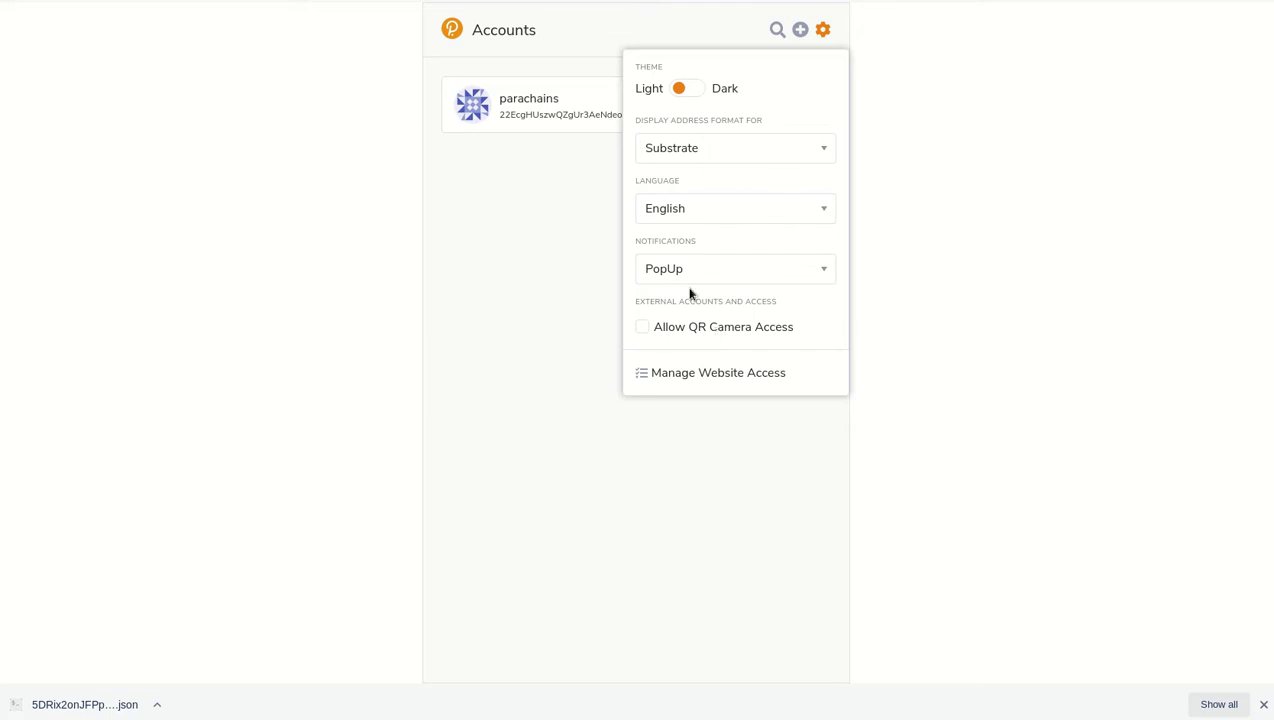
pyautogui.click(731, 152)
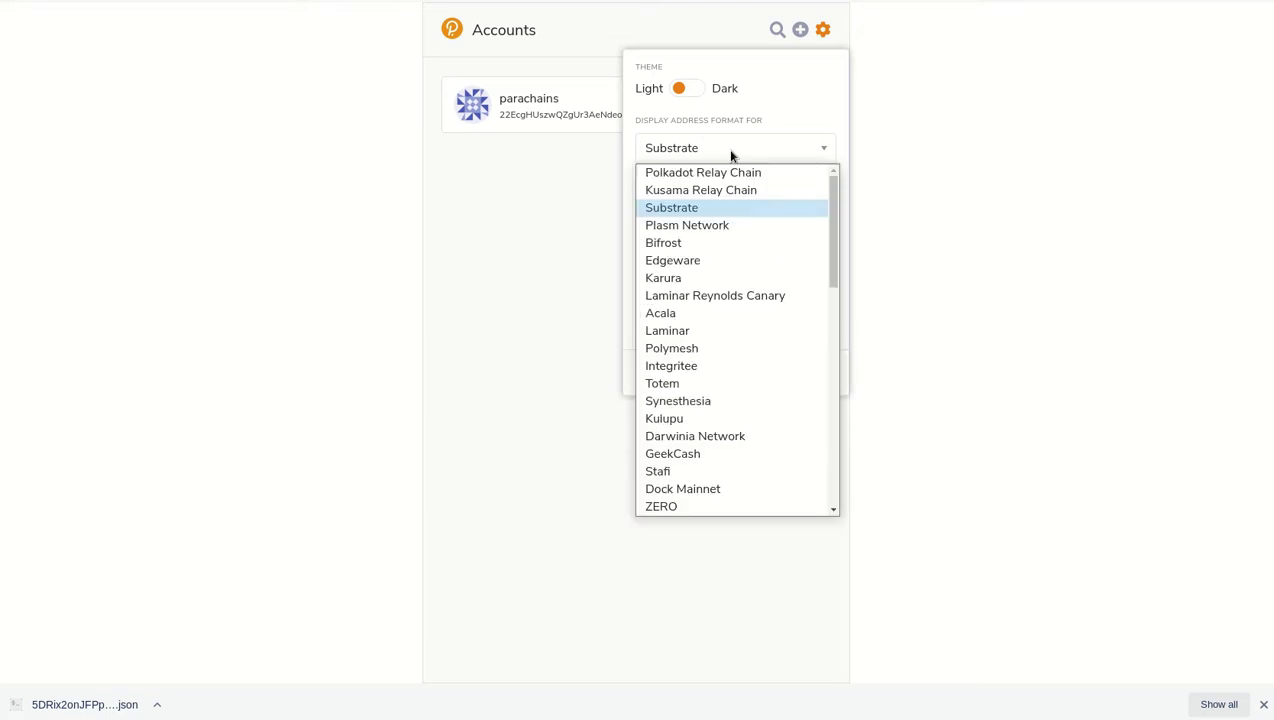
pyautogui.click(691, 313)
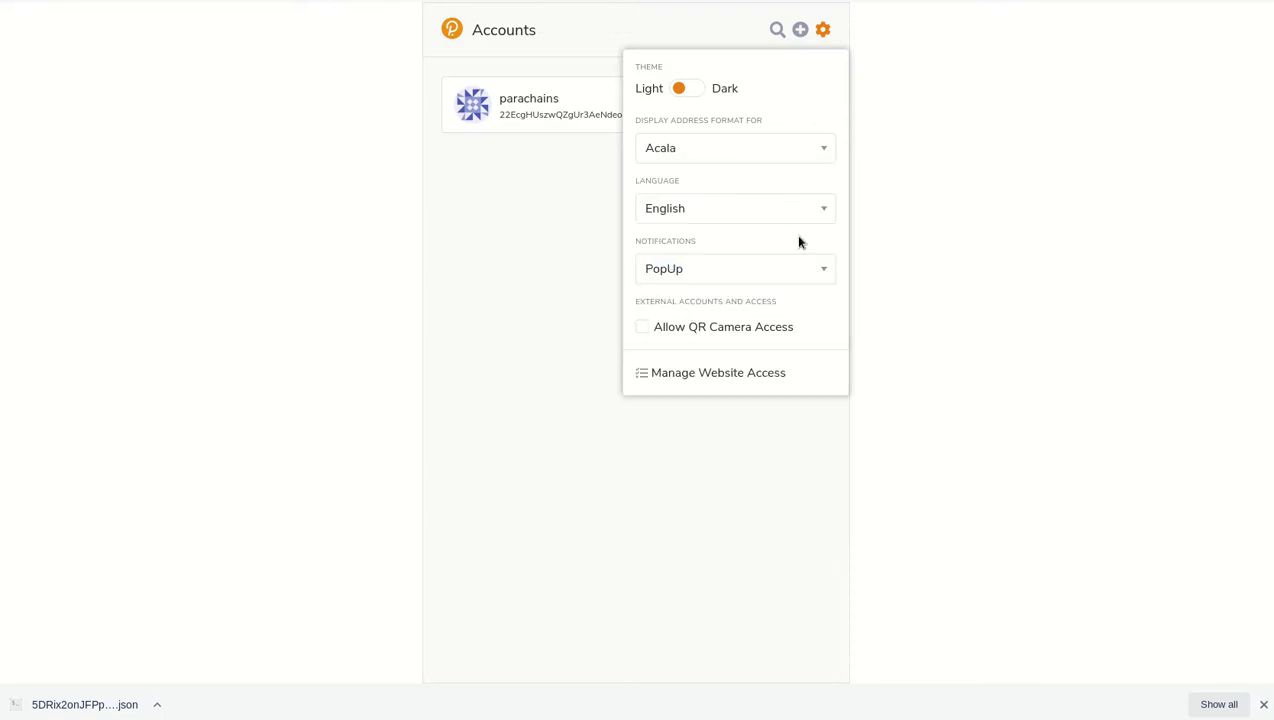
# - Check website access for acala.network, then go back to the accounts list
pyautogui.click(741, 375)
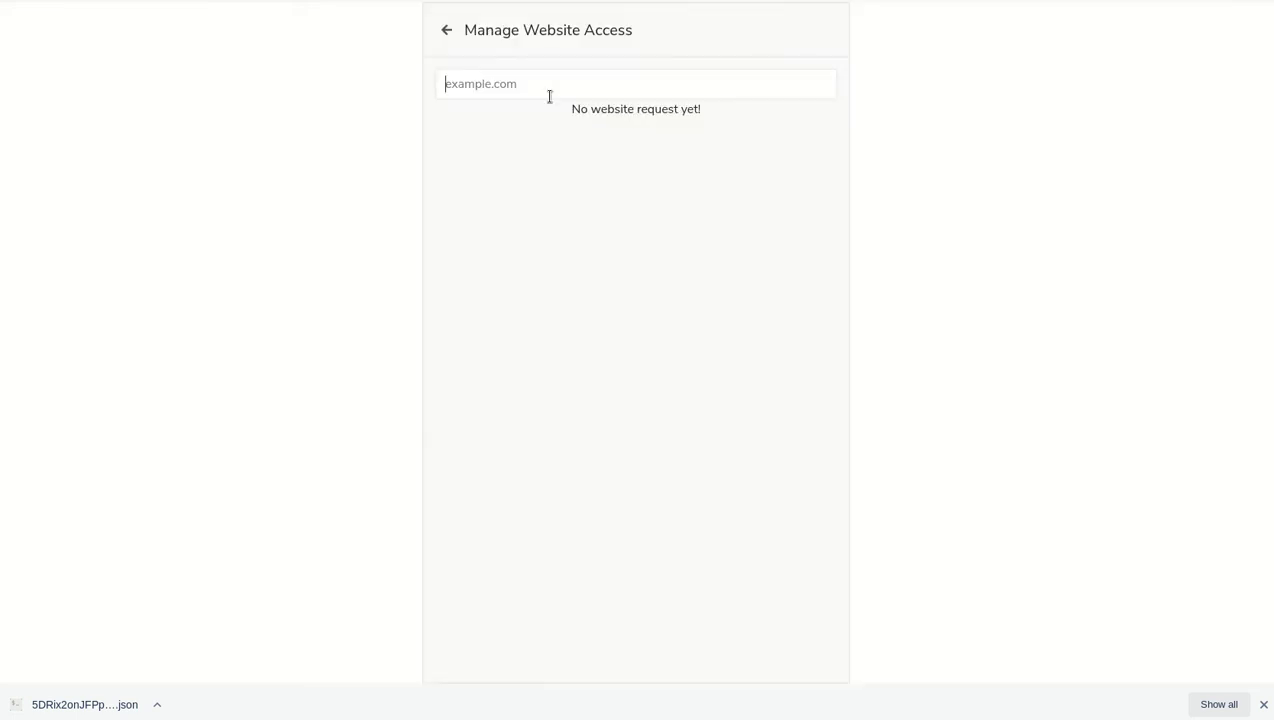
pyautogui.write('https://acala.network/')
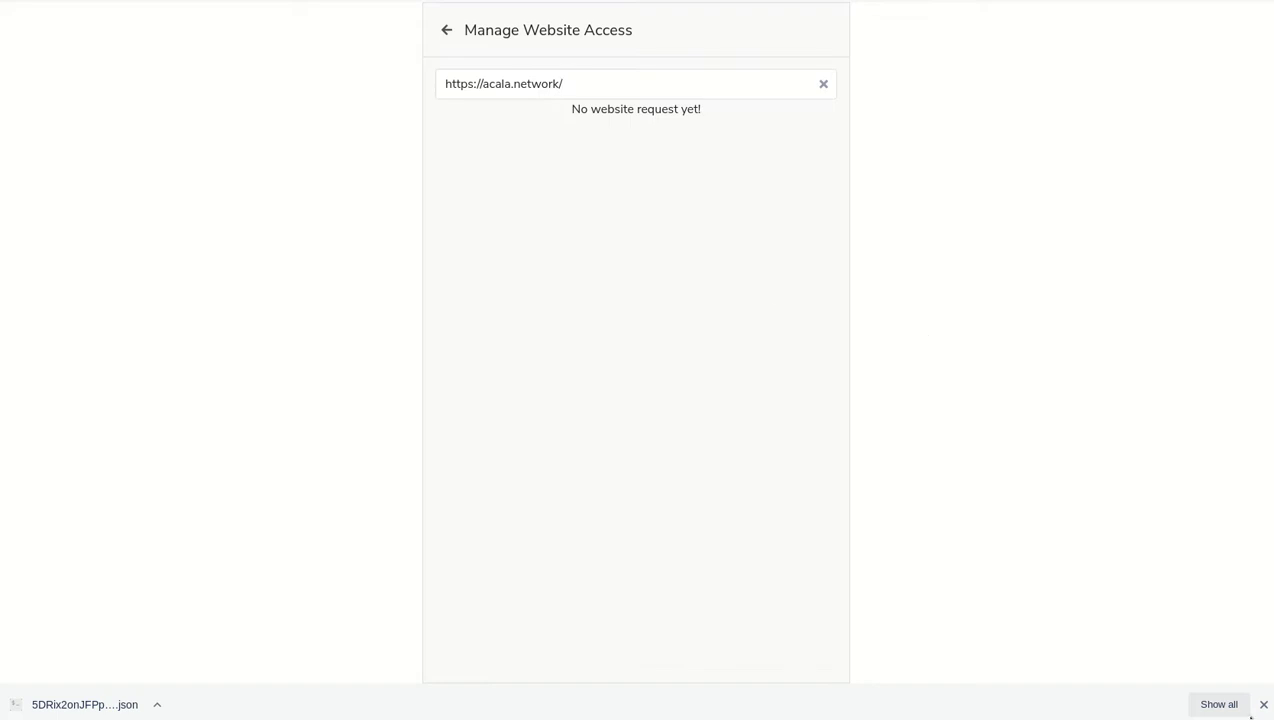
pyautogui.click(1263, 704)
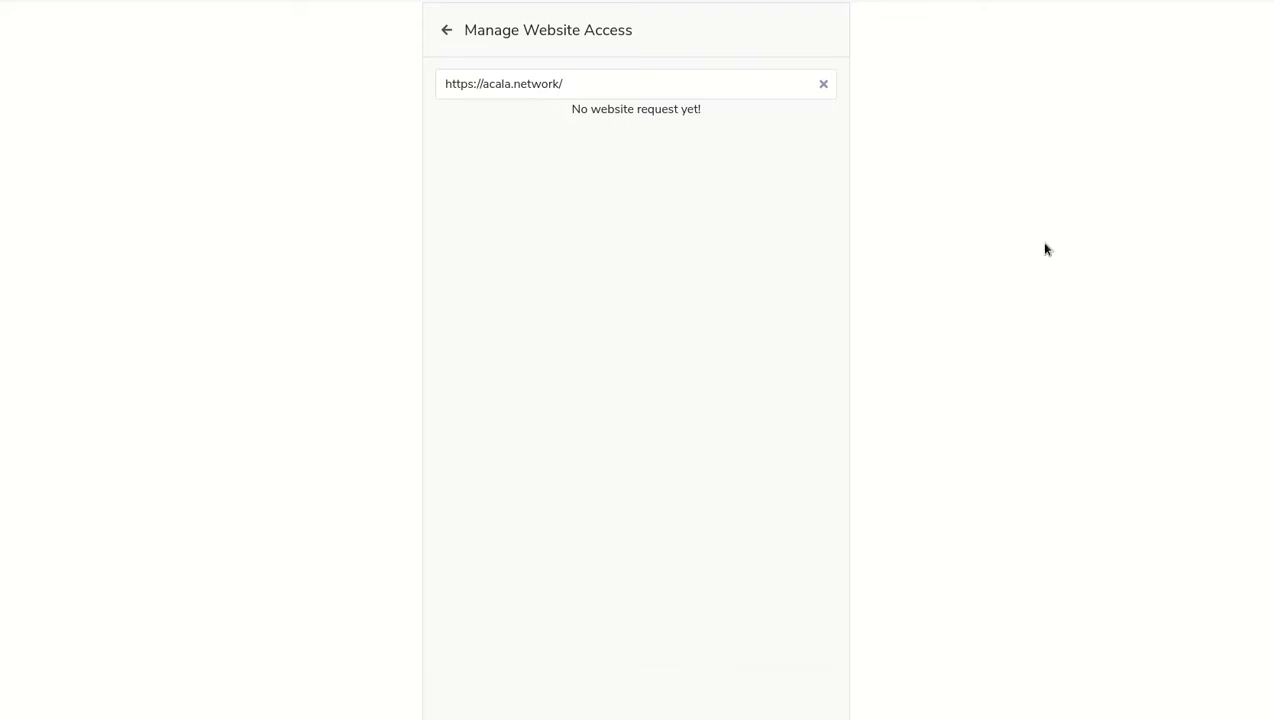
pyautogui.click(446, 30)
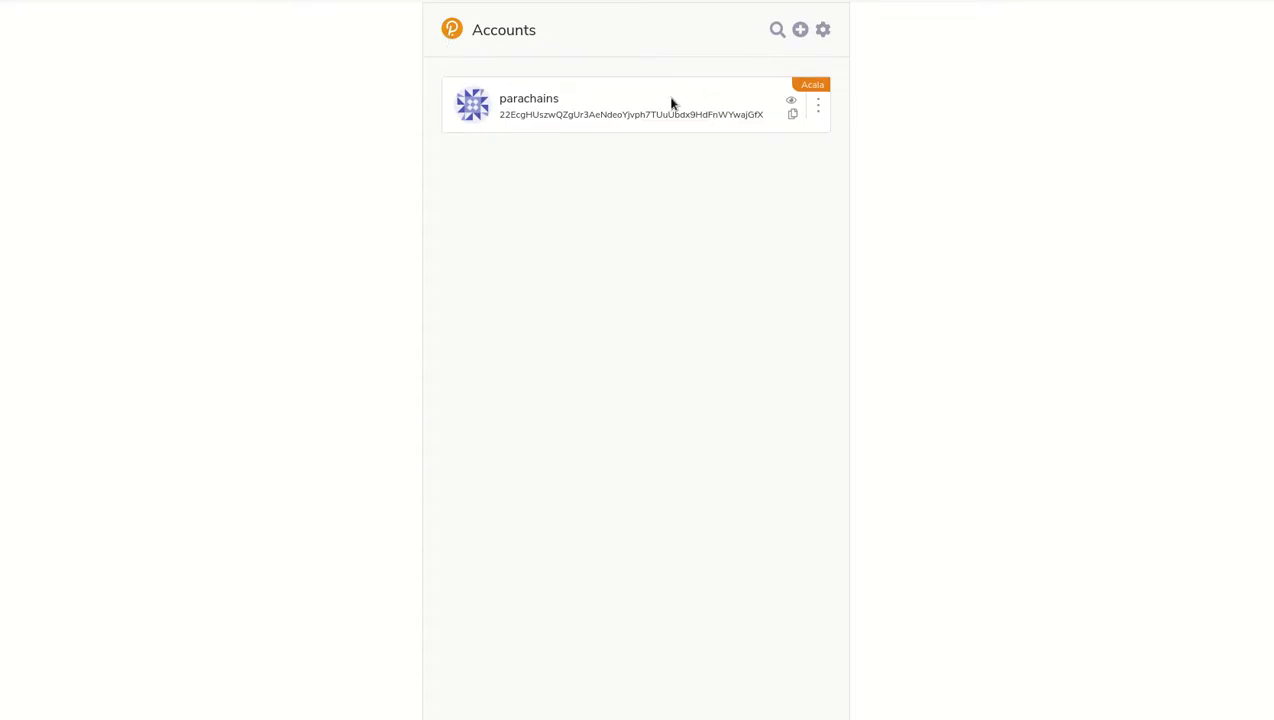
# - Try connecting the extension to the Acala crowdloan once more and dismiss the error
pyautogui.click(821, 104)
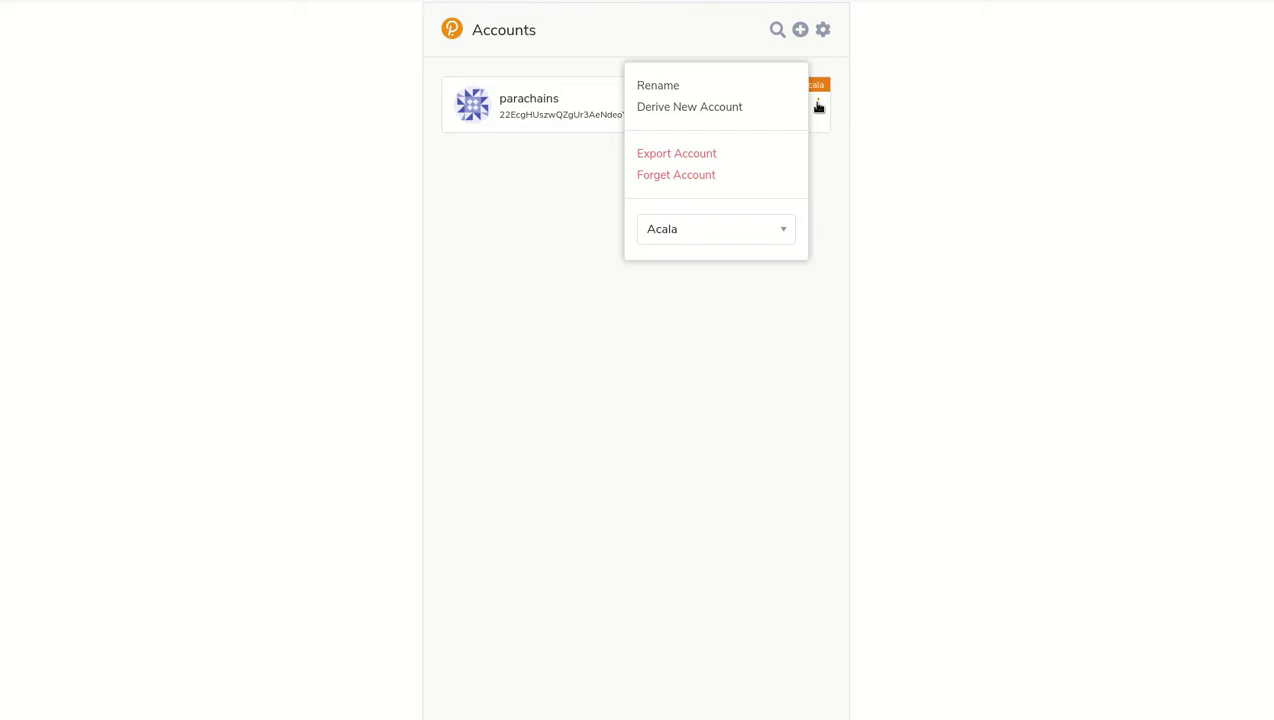
pyautogui.click(826, 42)
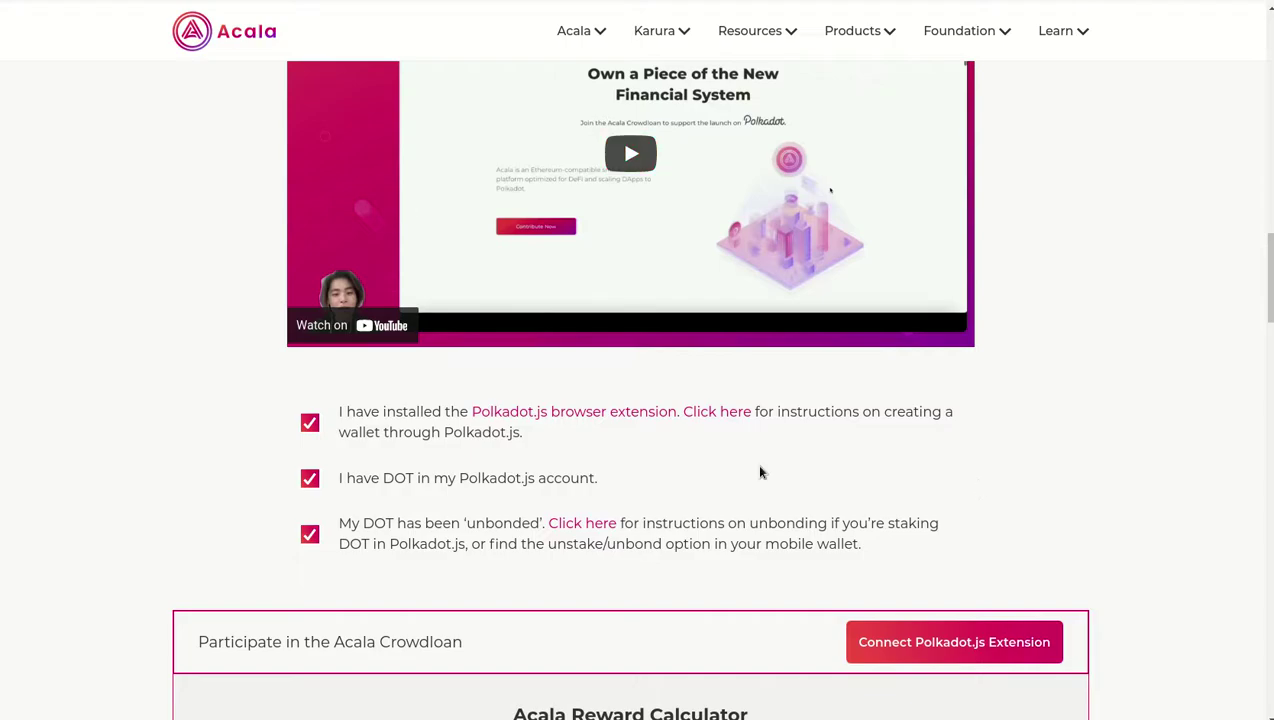
pyautogui.click(953, 634)
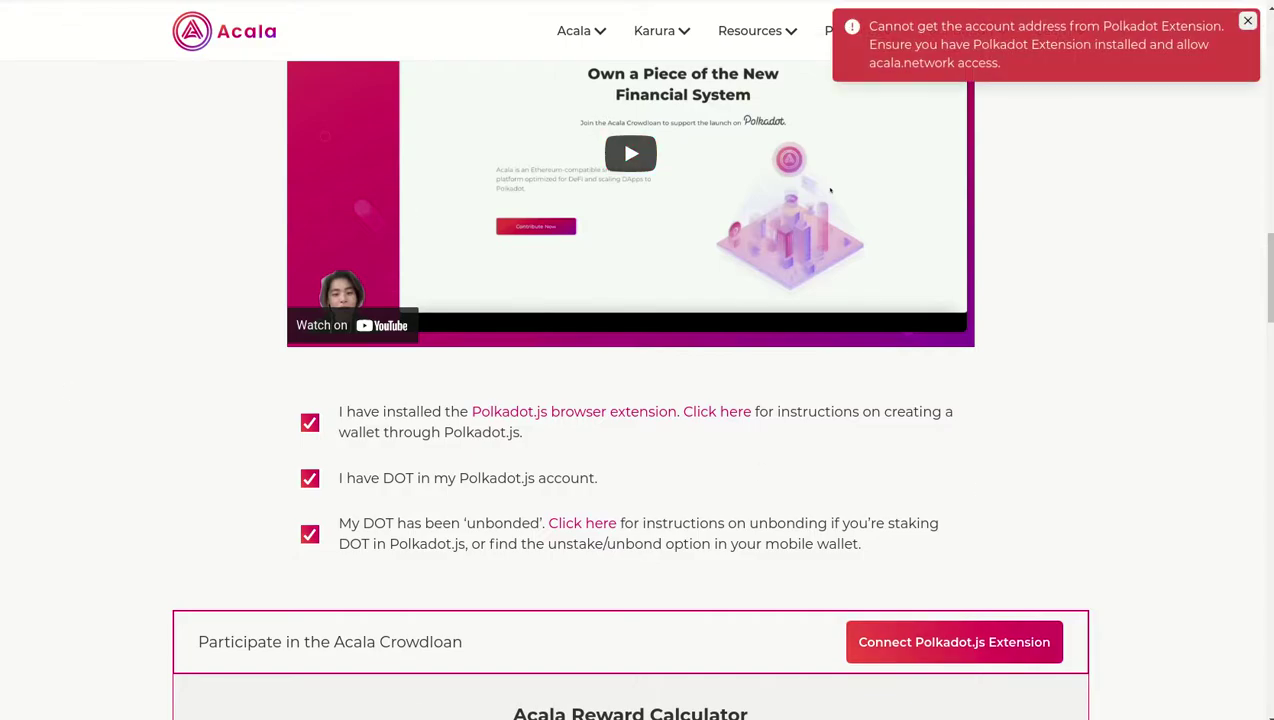
pyautogui.click(1247, 20)
pyautogui.scroll(5, 1246, 30)
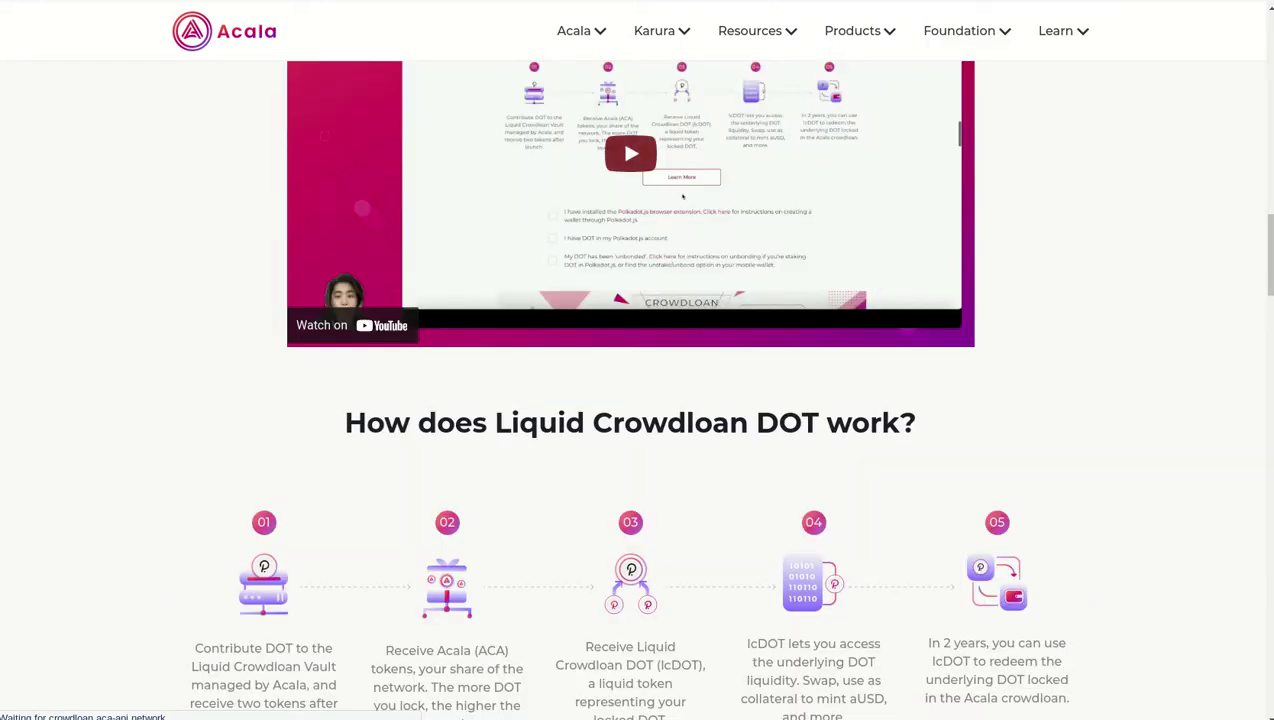
# - Reload the crowdloan page, choose Contribute Directly, and tick that the Polkadot.js extension is installed
pyautogui.click(70, 5)
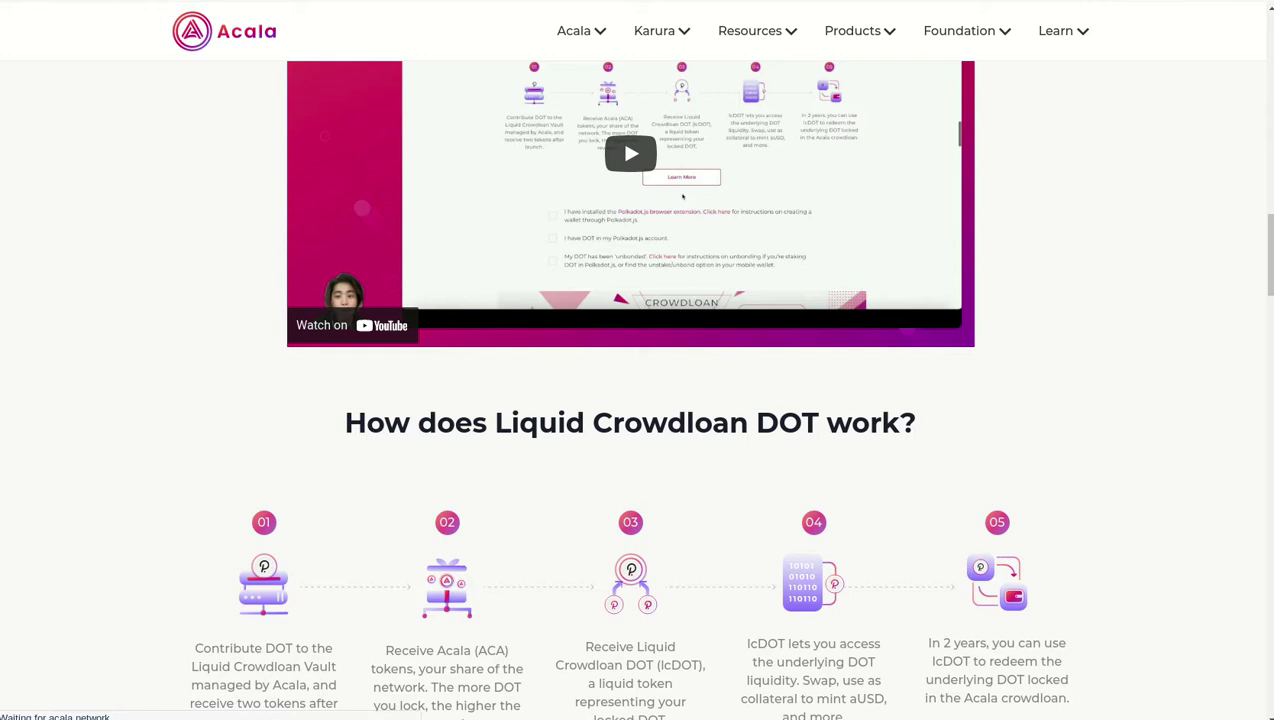
pyautogui.scroll(5, 624, 614)
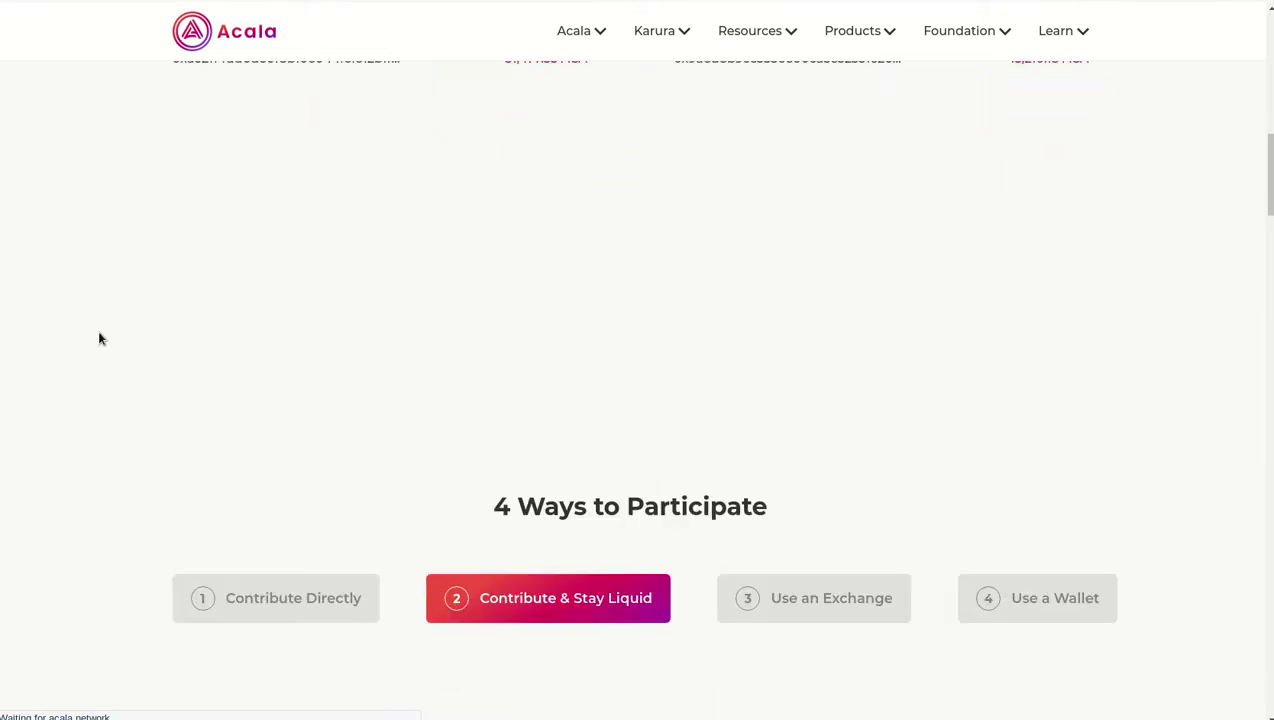
pyautogui.scroll(-4, 98, 338)
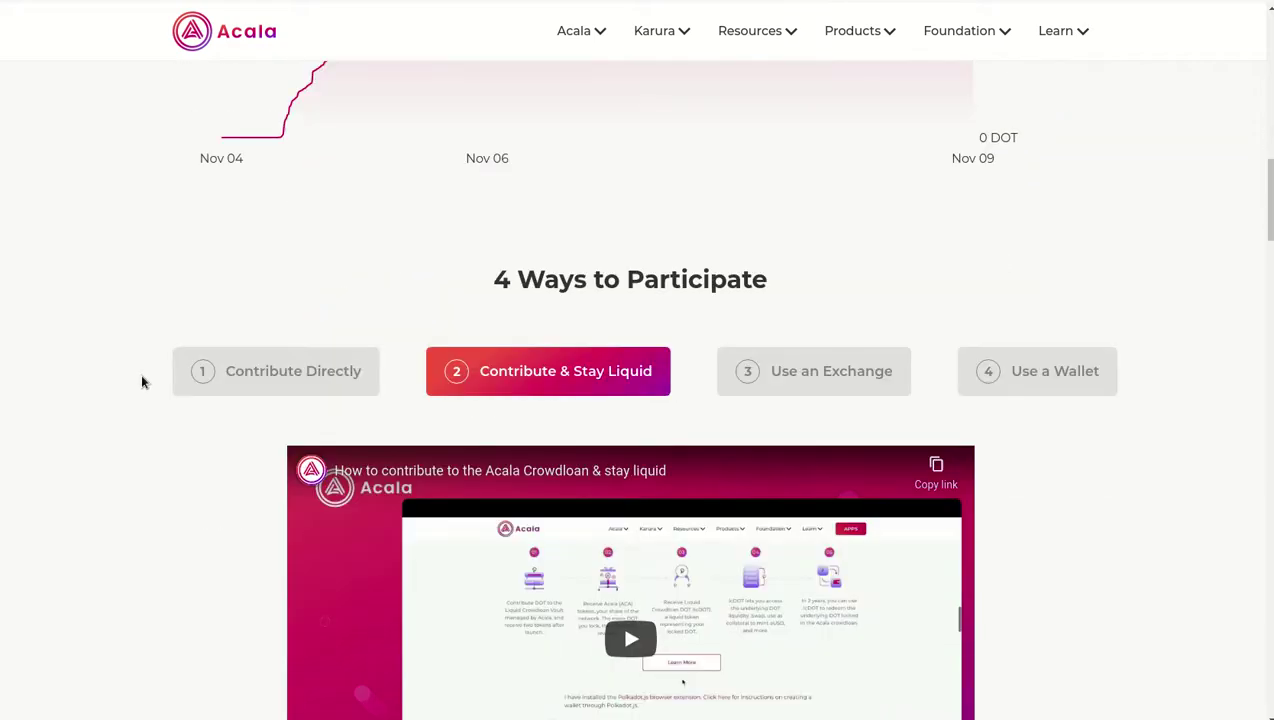
pyautogui.click(248, 254)
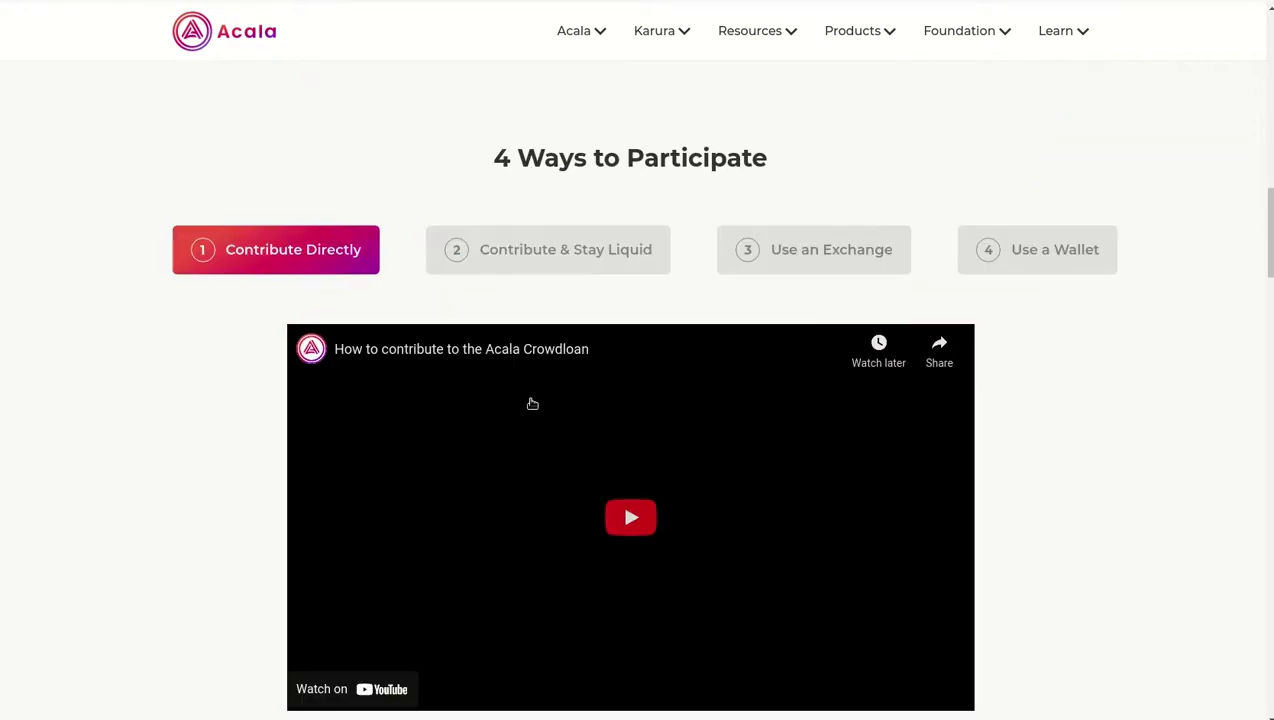
pyautogui.scroll(-5, 1160, 401)
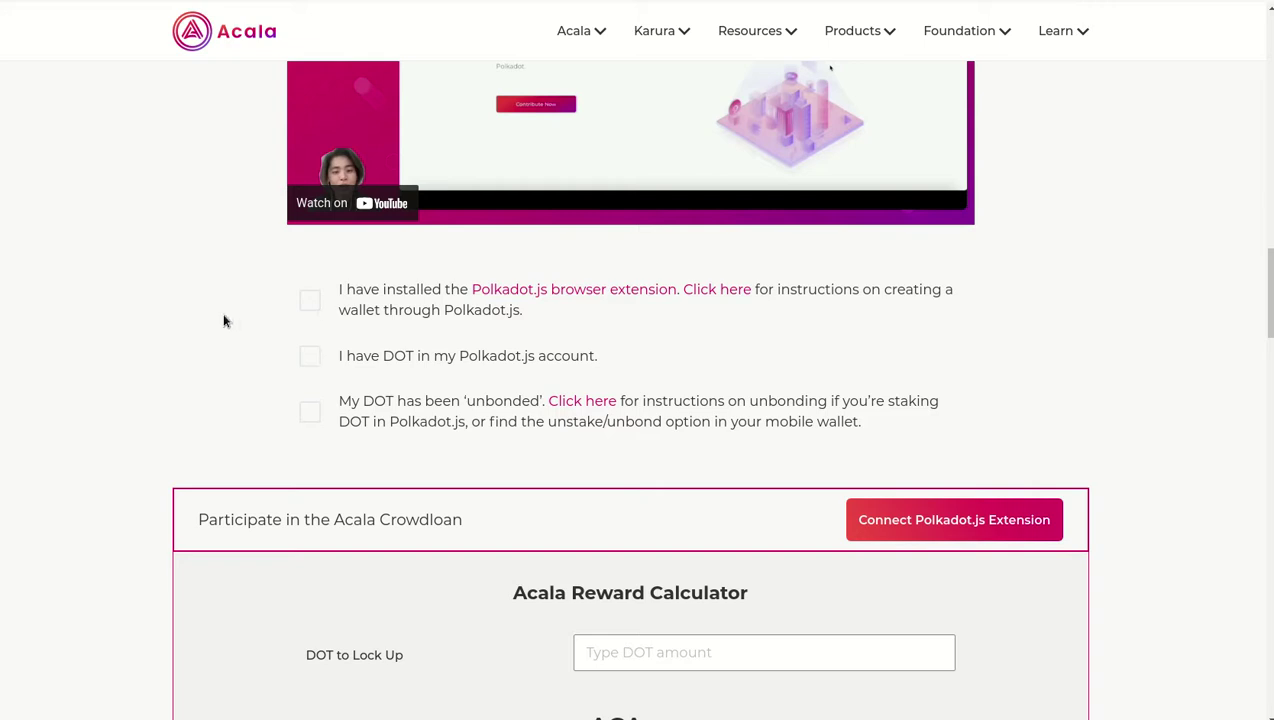
pyautogui.scroll(5, 223, 320)
pyautogui.scroll(-5, 176, 410)
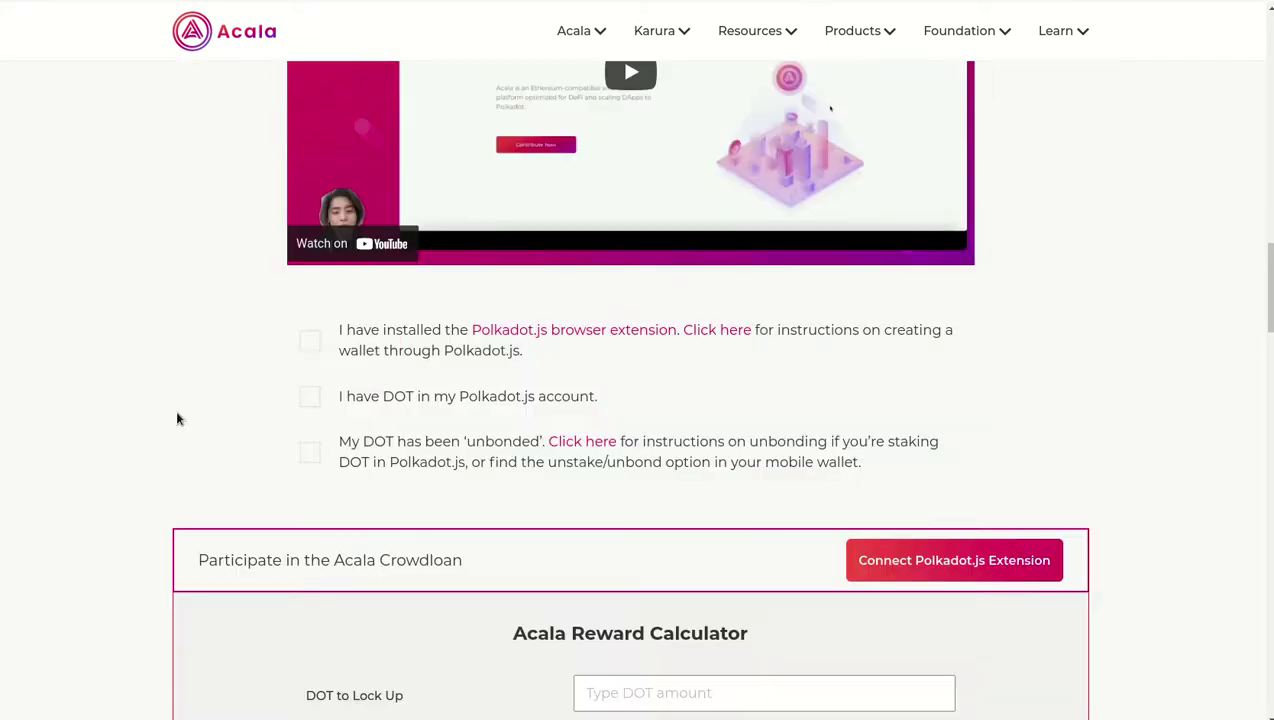
pyautogui.click(309, 345)
# - Tick the DOT-in-account and DOT-unbonded boxes, connect Polkadot.js and authorize the Acala site
pyautogui.click(309, 393)
pyautogui.click(311, 451)
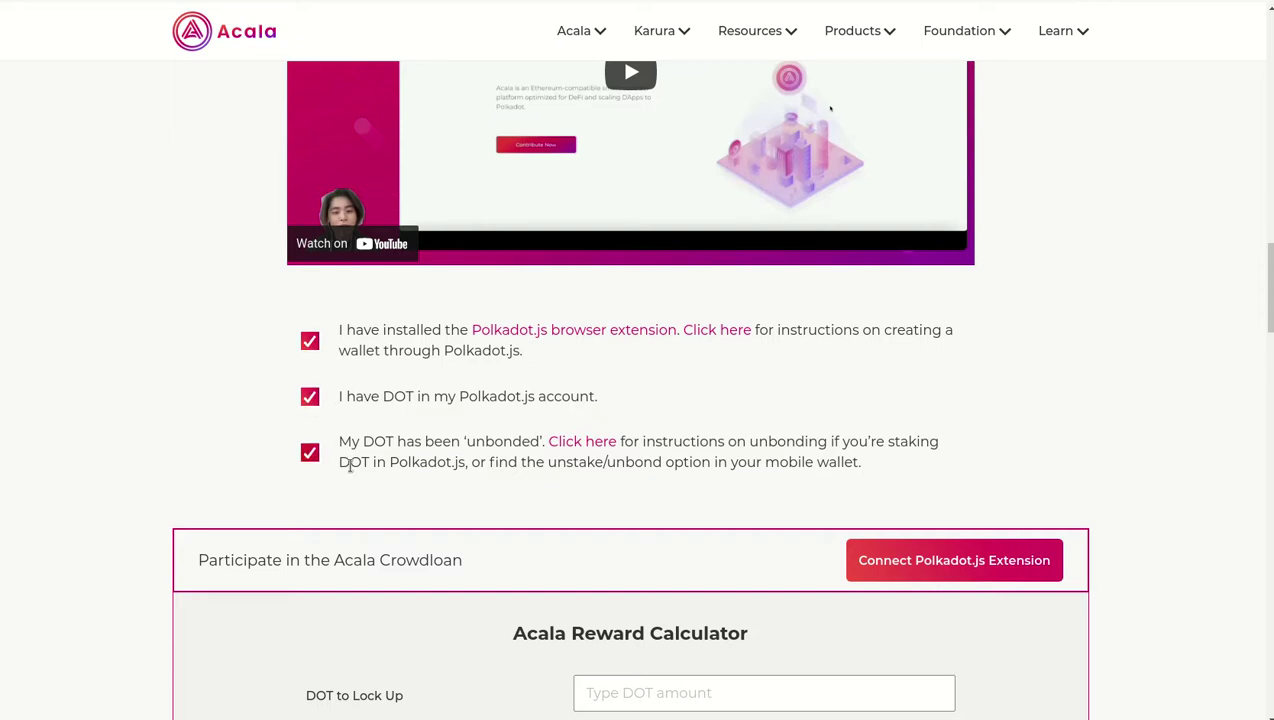
pyautogui.click(967, 559)
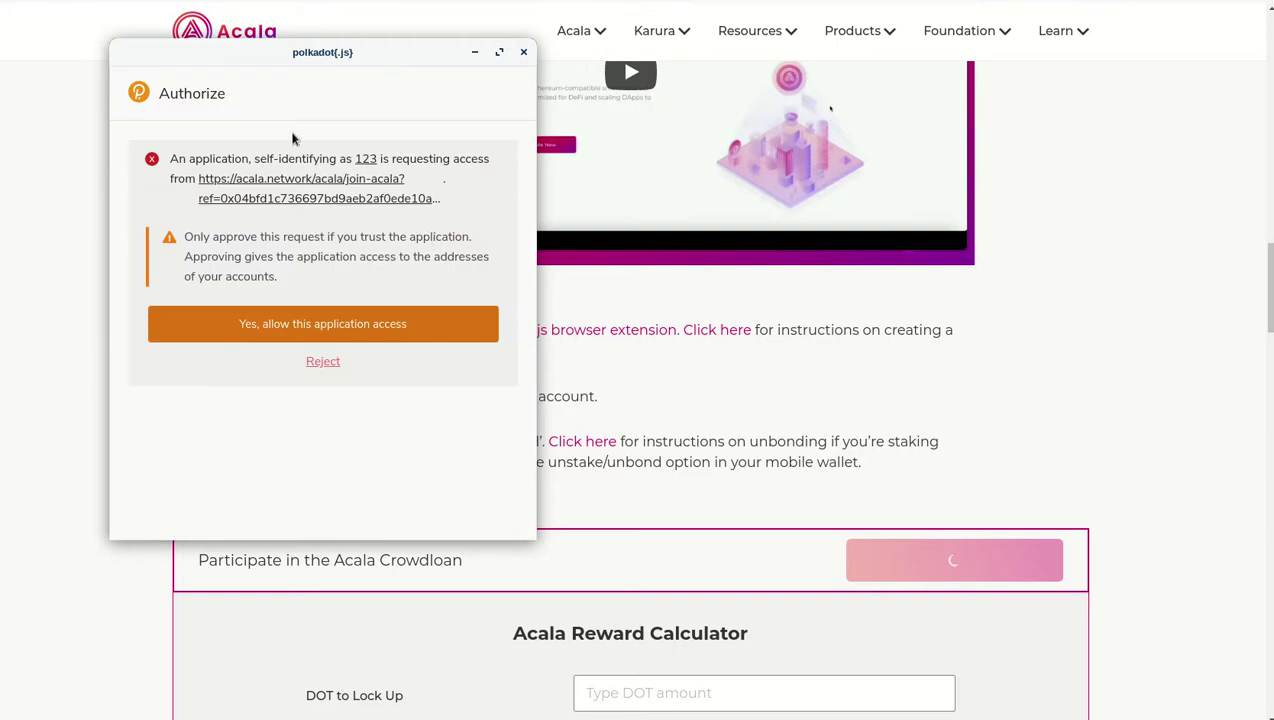
pyautogui.click(315, 328)
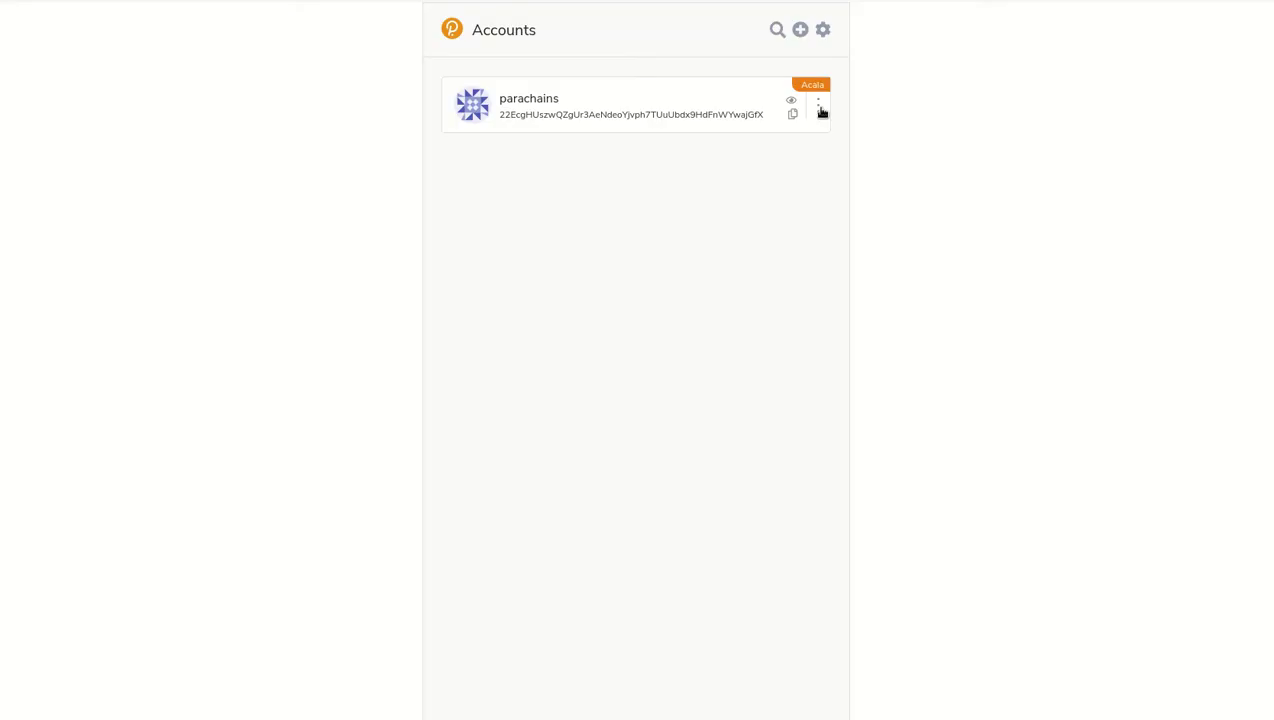
# - Set the extension's address format to Polkadot Relay Chain
pyautogui.click(823, 29)
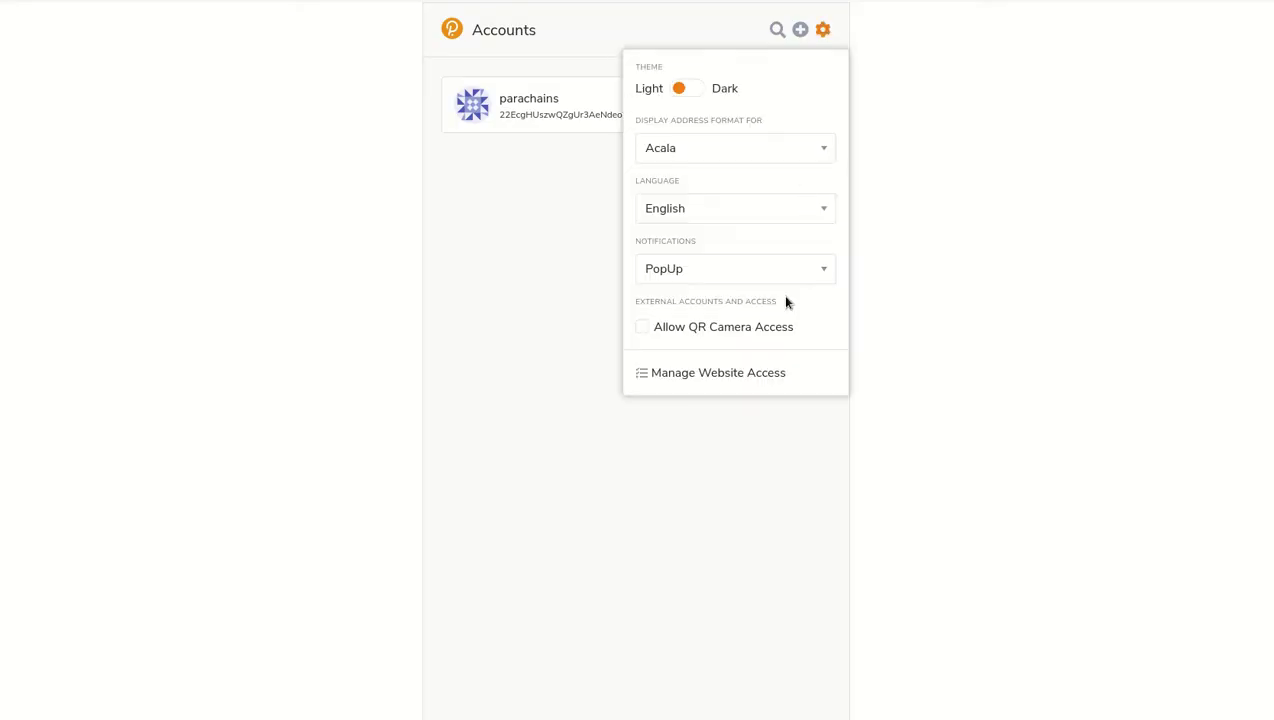
pyautogui.click(755, 152)
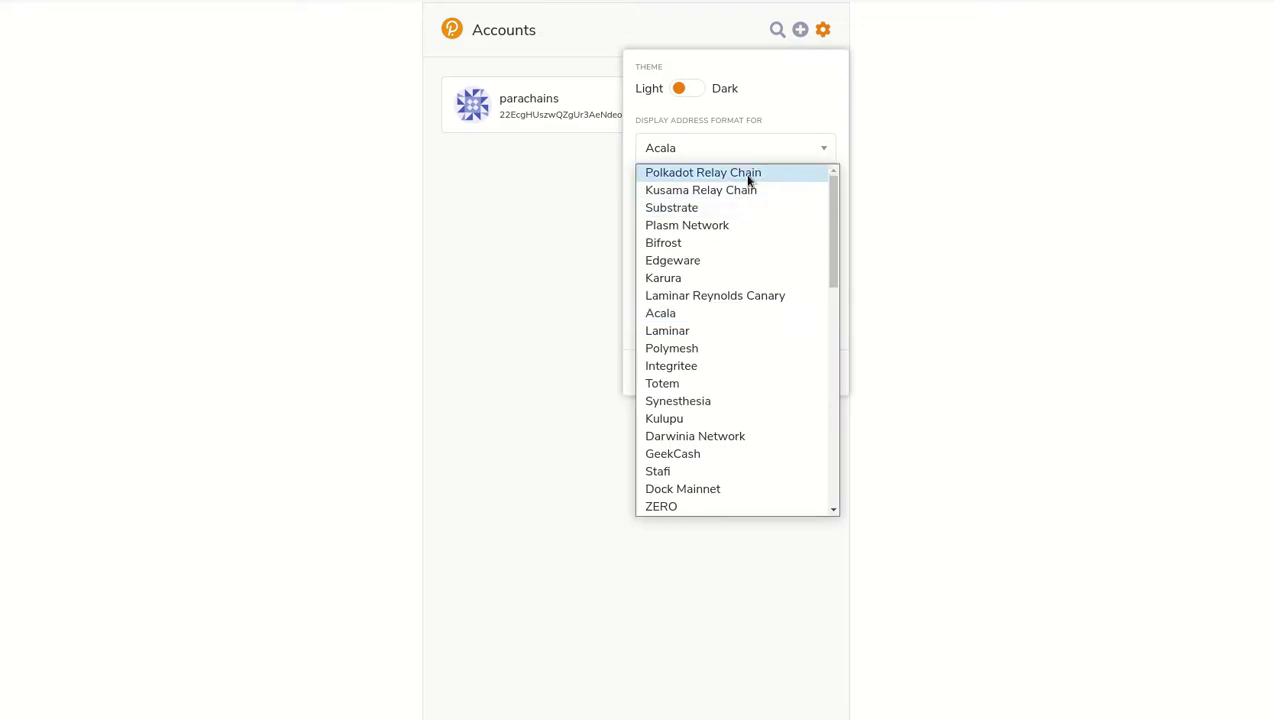
pyautogui.click(748, 175)
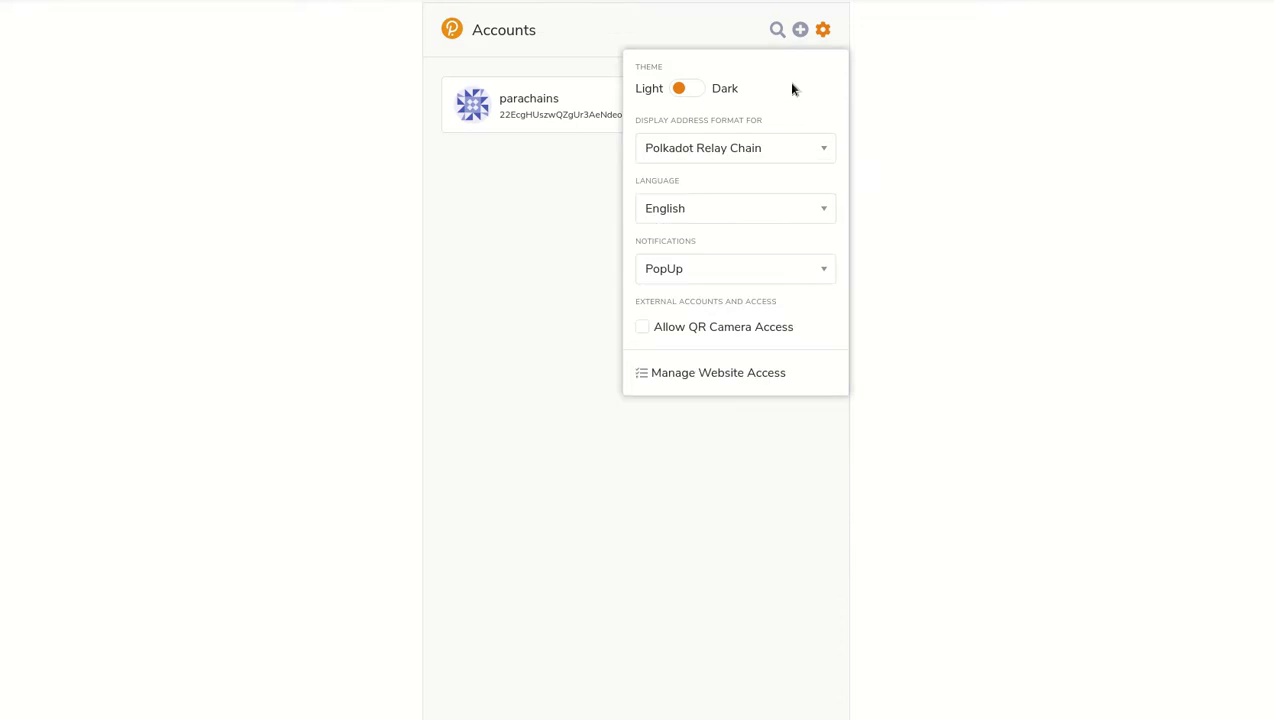
pyautogui.click(726, 509)
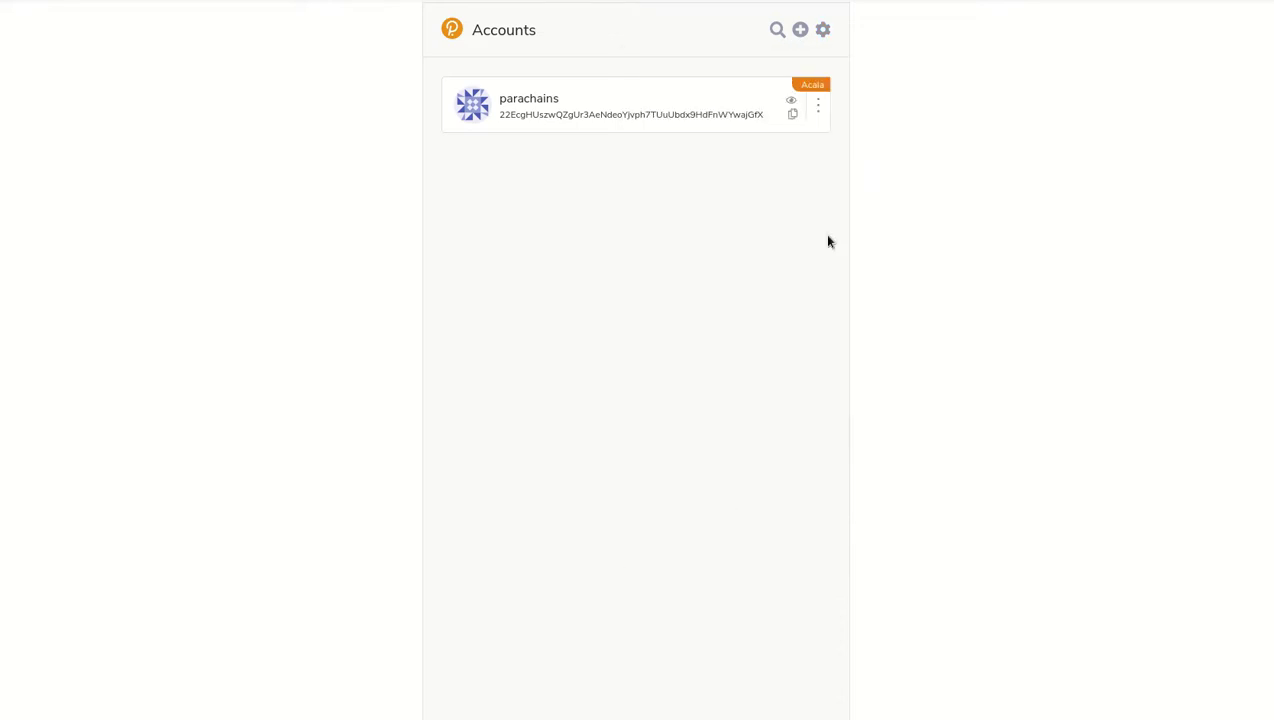
# - Set the parachains account's network to 'Allow use on any chain' and reconnect to the crowdloan page
pyautogui.click(820, 104)
pyautogui.click(822, 104)
pyautogui.click(822, 104)
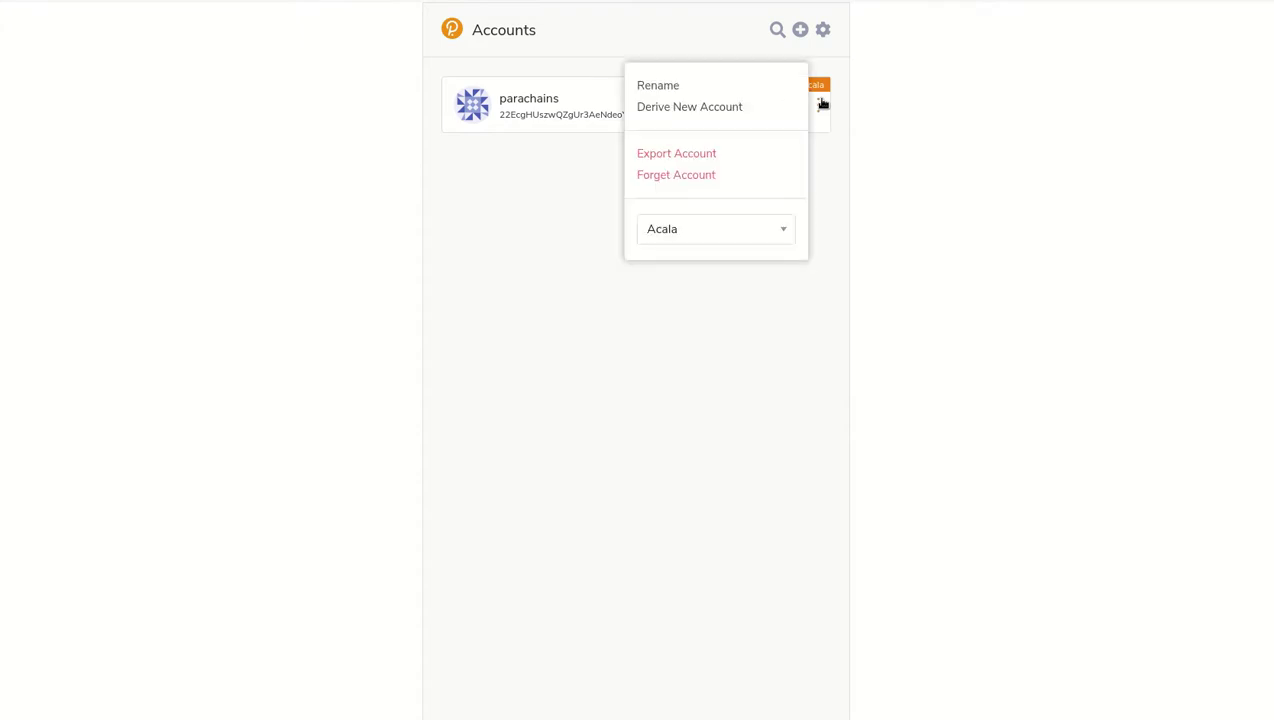
pyautogui.click(716, 234)
pyautogui.click(711, 253)
pyautogui.click(937, 287)
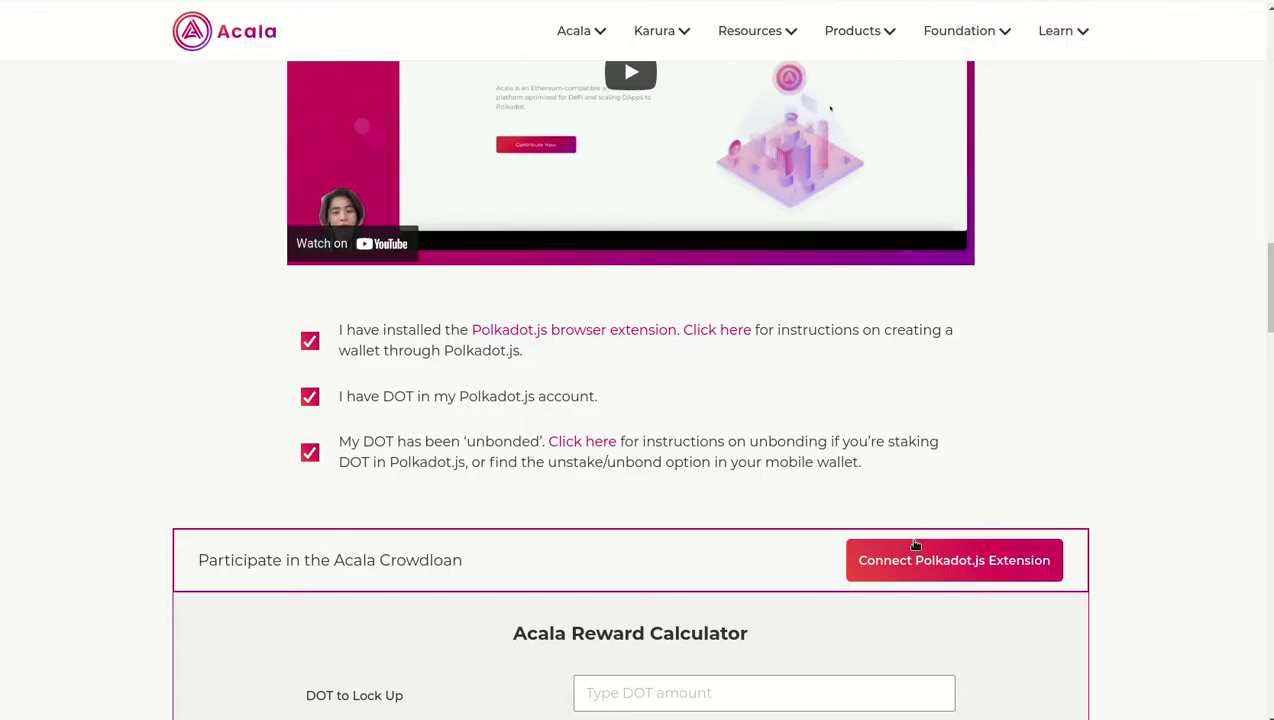
pyautogui.click(918, 556)
# - Retry connecting the Polkadot.js extension to the Acala crowdloan page twice
pyautogui.click(969, 558)
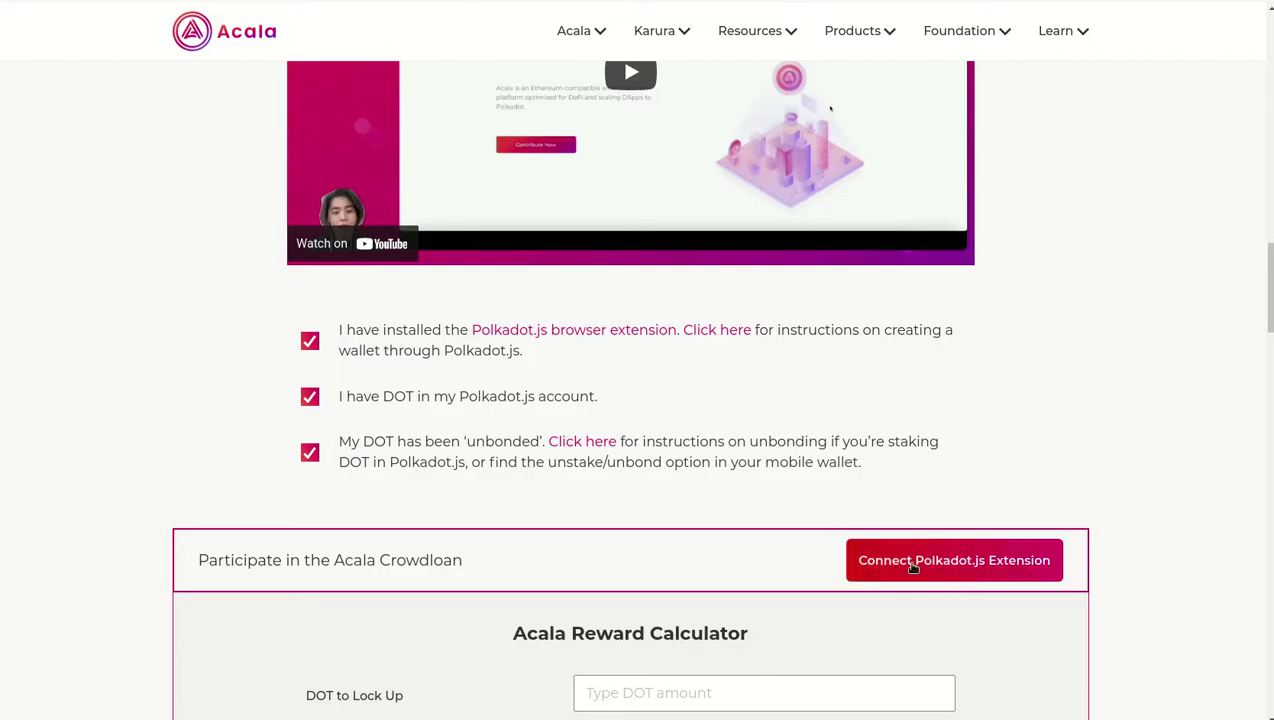
pyautogui.click(908, 560)
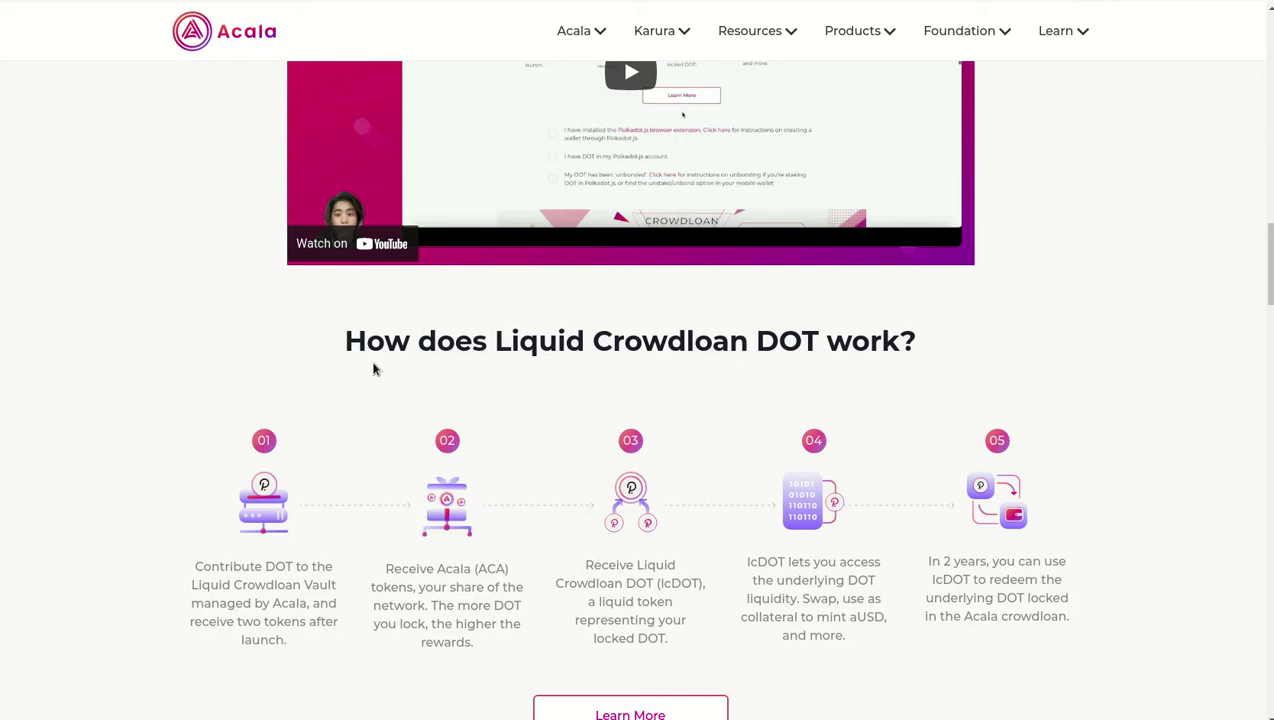
pyautogui.scroll(-6, 147, 366)
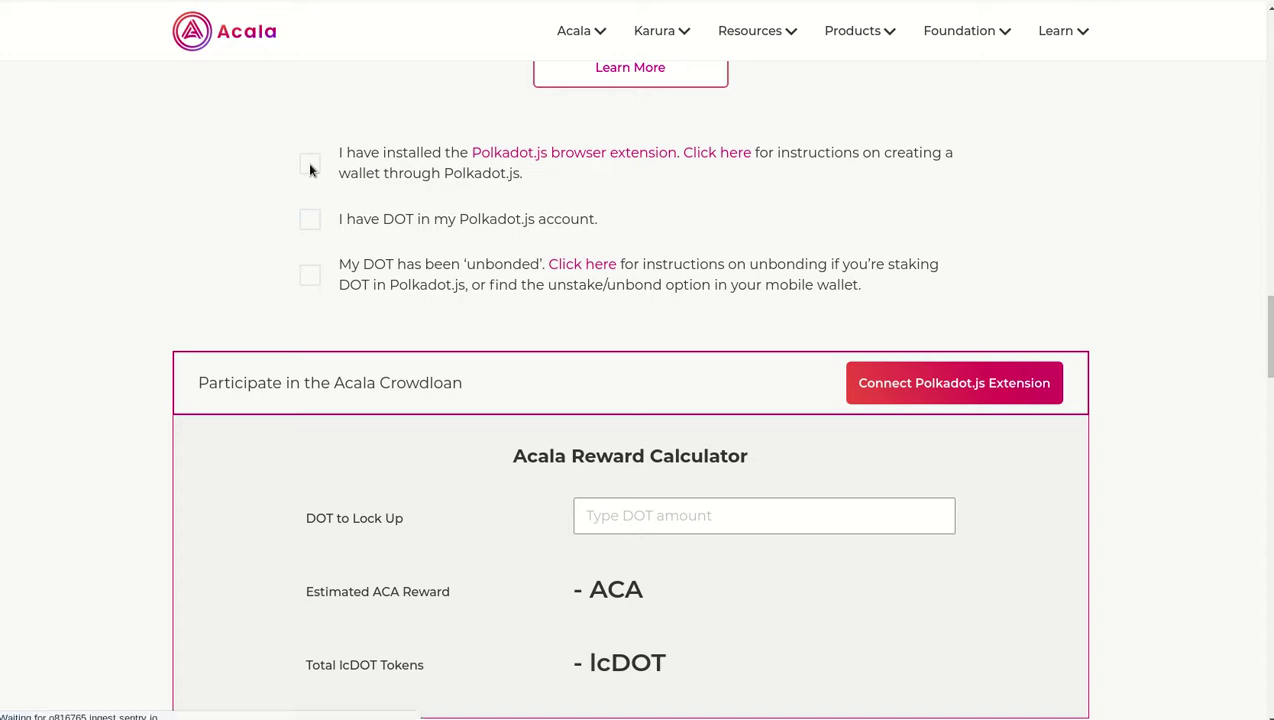
# - Tick the extension-installed, DOT-in-account and DOT-unbonded boxes, then scroll back up to the video
pyautogui.click(311, 166)
pyautogui.click(311, 223)
pyautogui.click(311, 275)
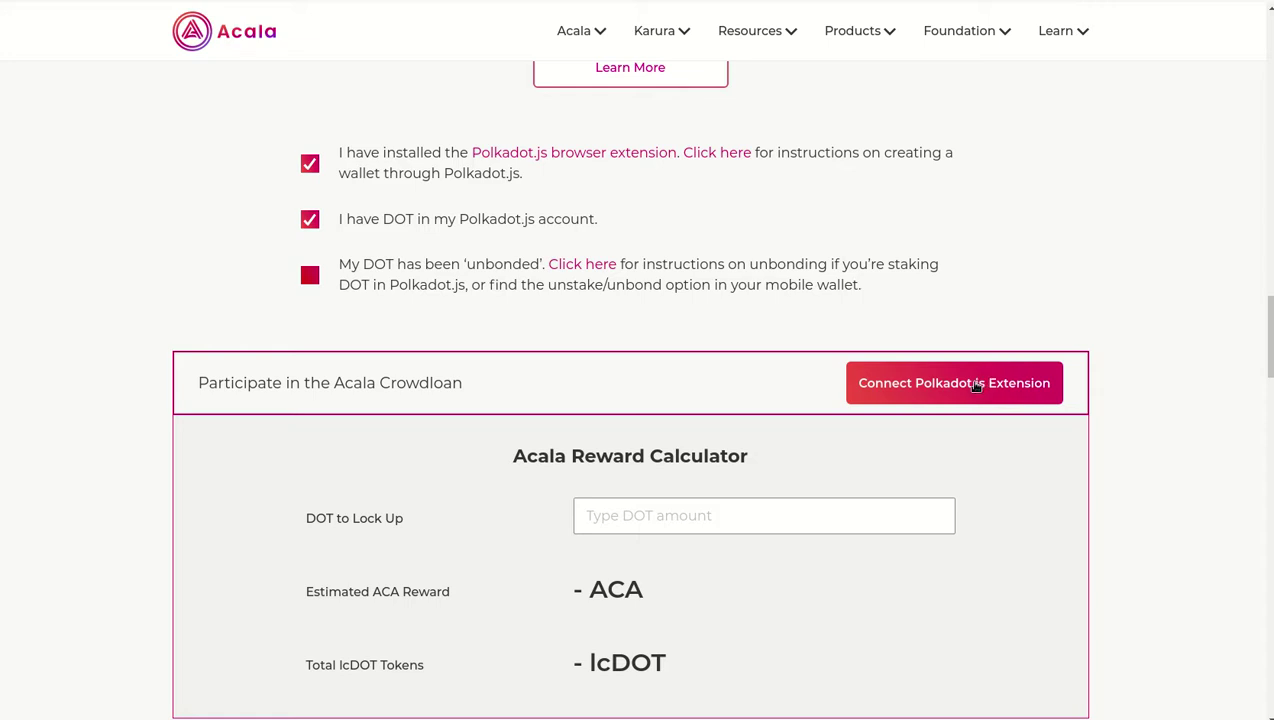
pyautogui.scroll(2, 828, 157)
pyautogui.scroll(4, 828, 157)
pyautogui.scroll(1, 827, 158)
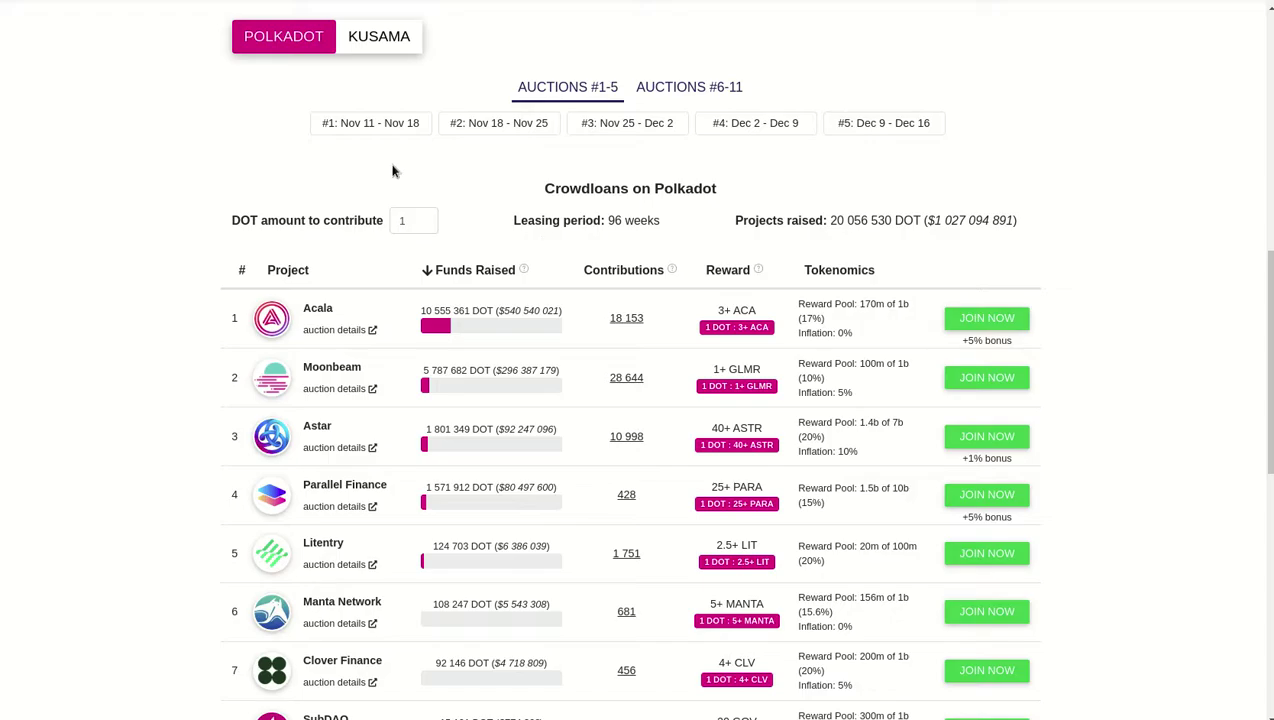
# - Switch the crowdloan list to KUSAMA and join the Quartz crowdloan
pyautogui.click(371, 47)
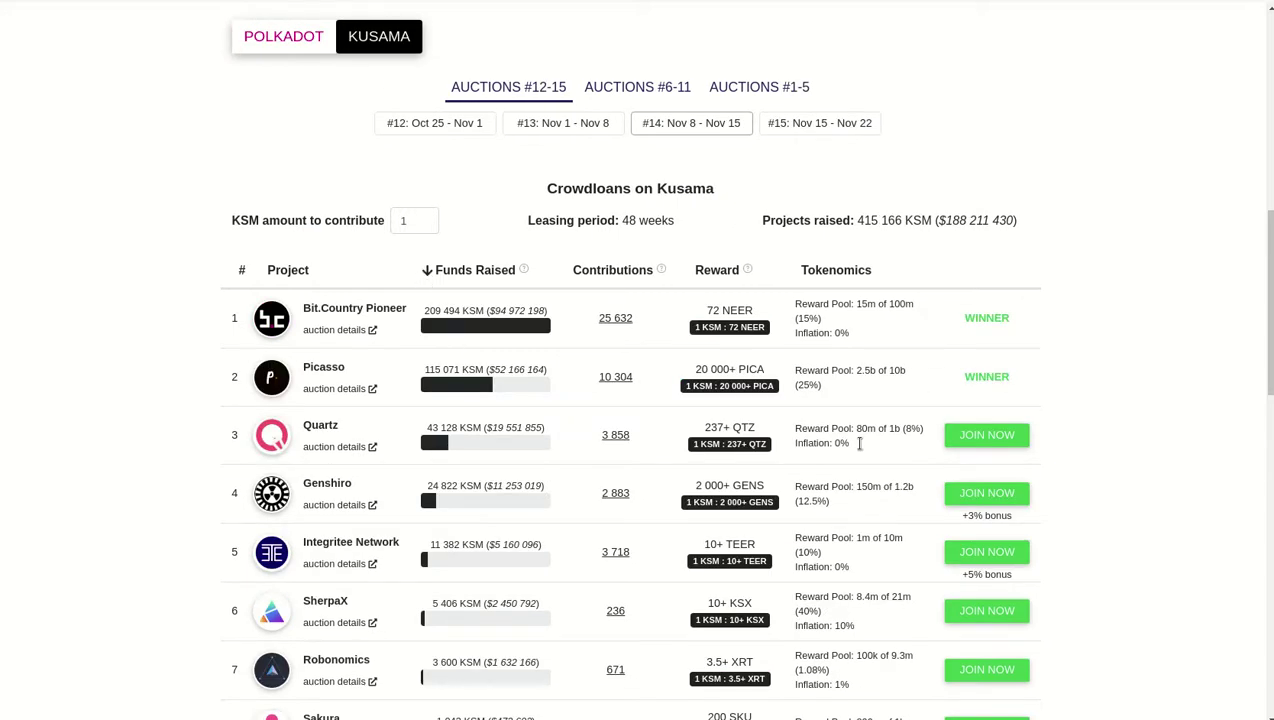
pyautogui.click(987, 436)
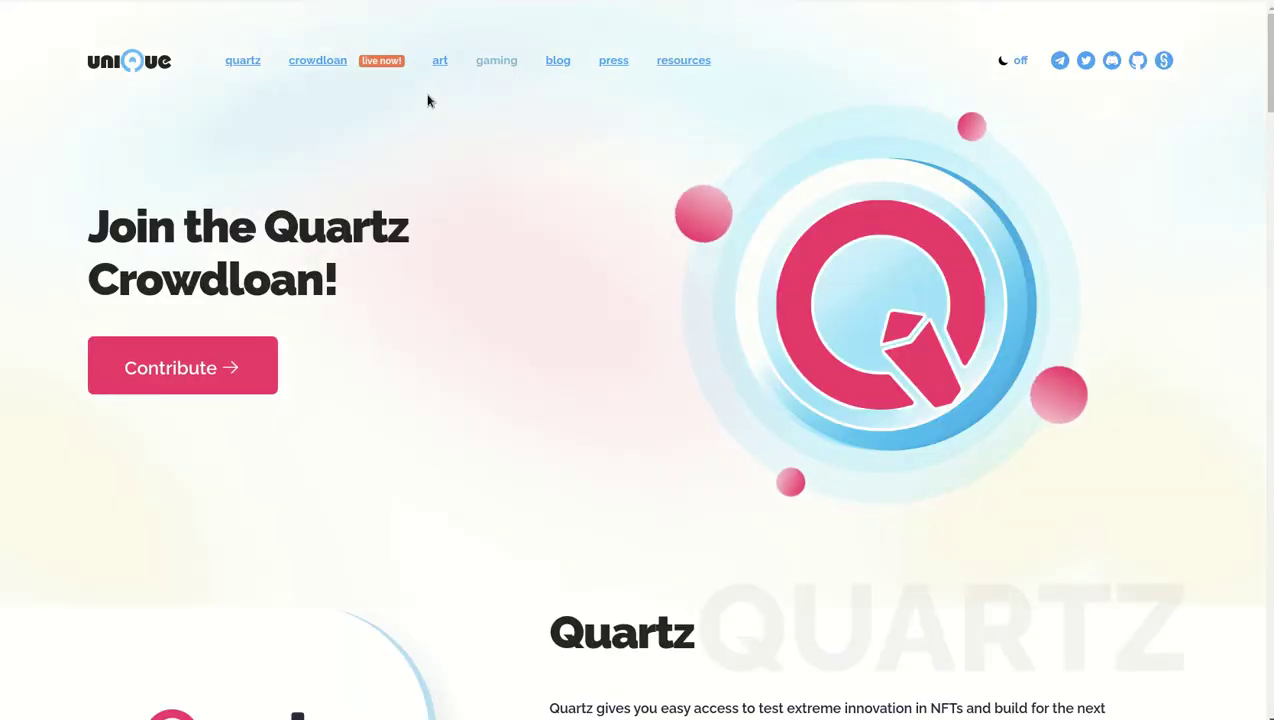
# - Bring up the Quartz contribution form and allow the site access to the Polkadot.js accounts
pyautogui.click(180, 366)
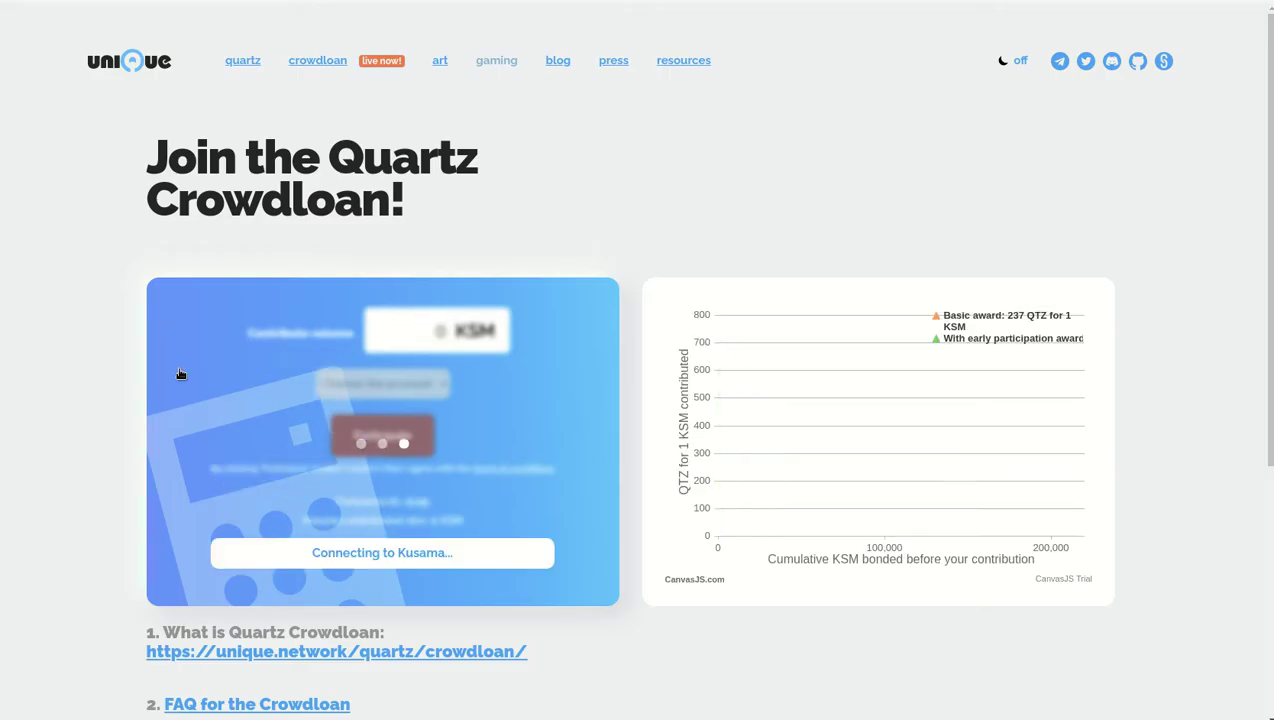
pyautogui.scroll(-3, 256, 360)
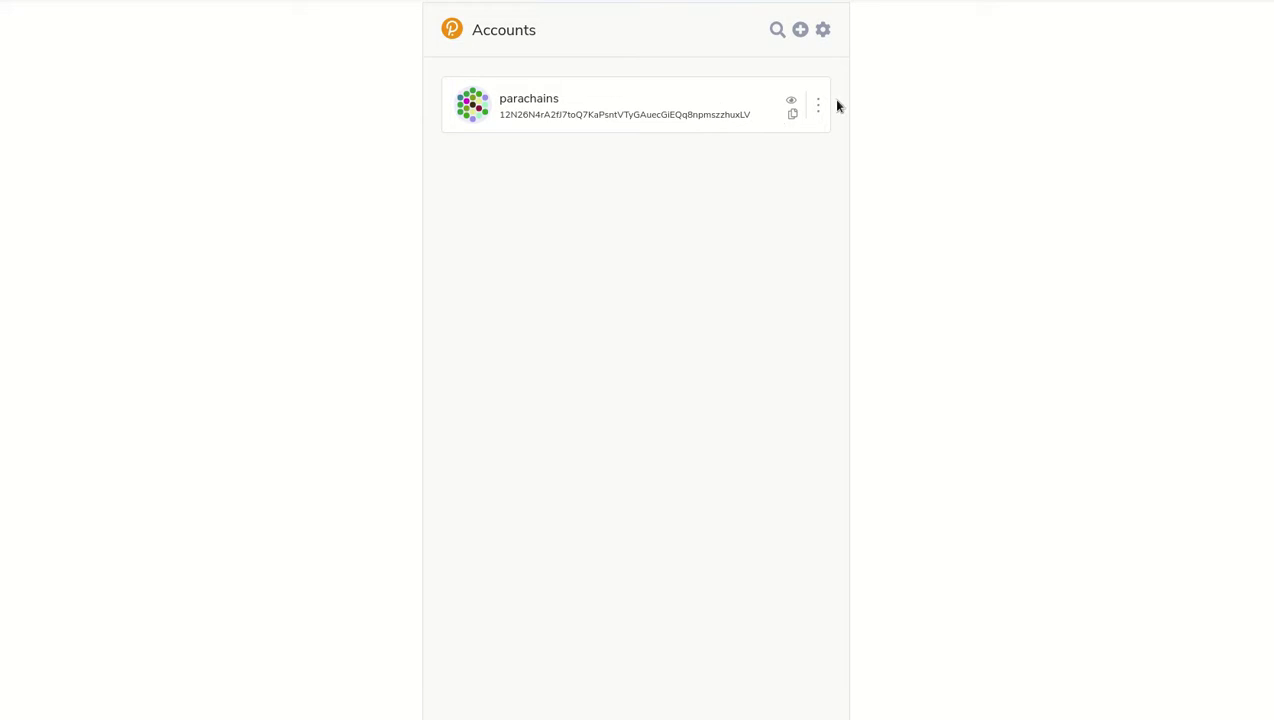
pyautogui.click(821, 101)
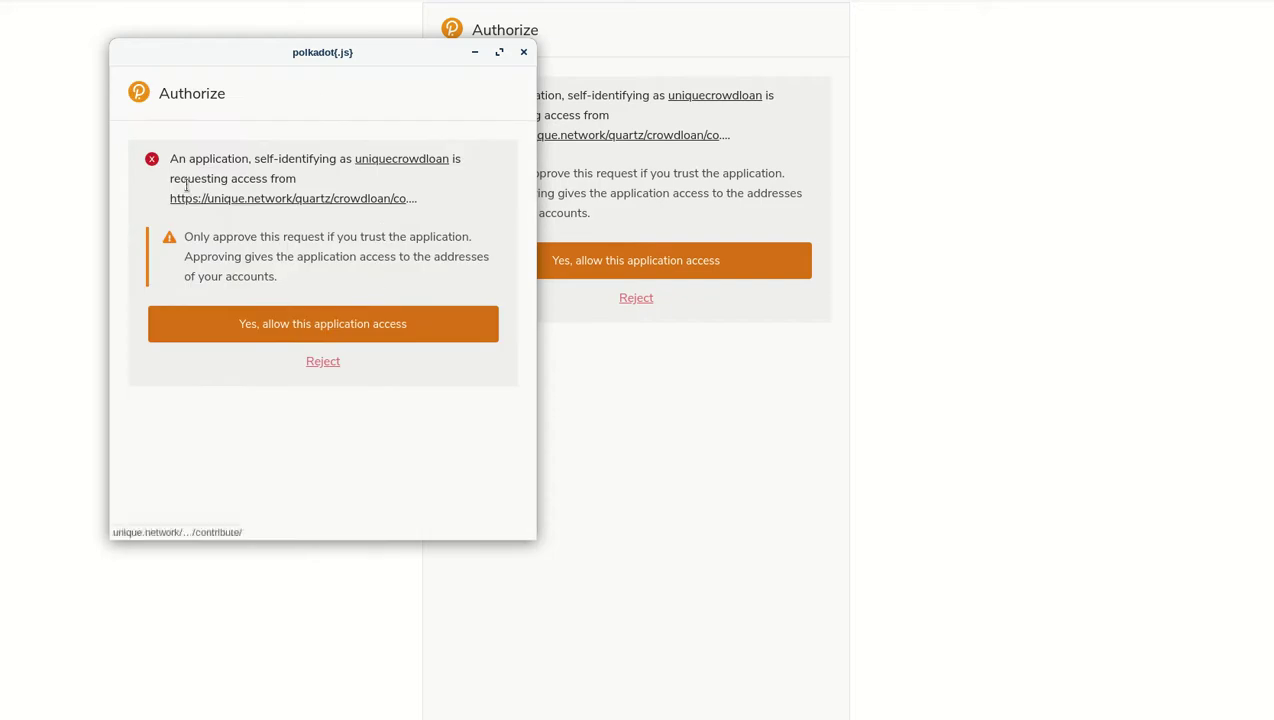
pyautogui.click(285, 329)
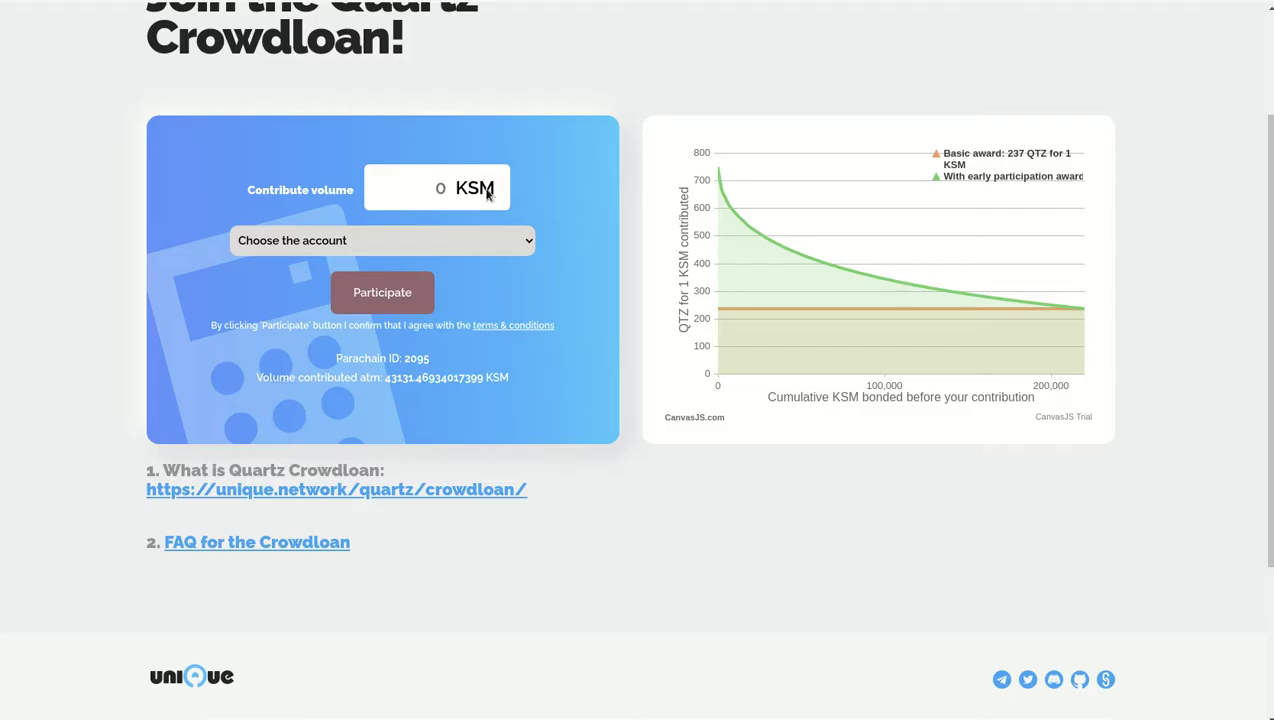
# - Select the 0 KSM amount and copy the account's address from the extension
pyautogui.moveTo(505, 192); pyautogui.dragTo(379, 189)
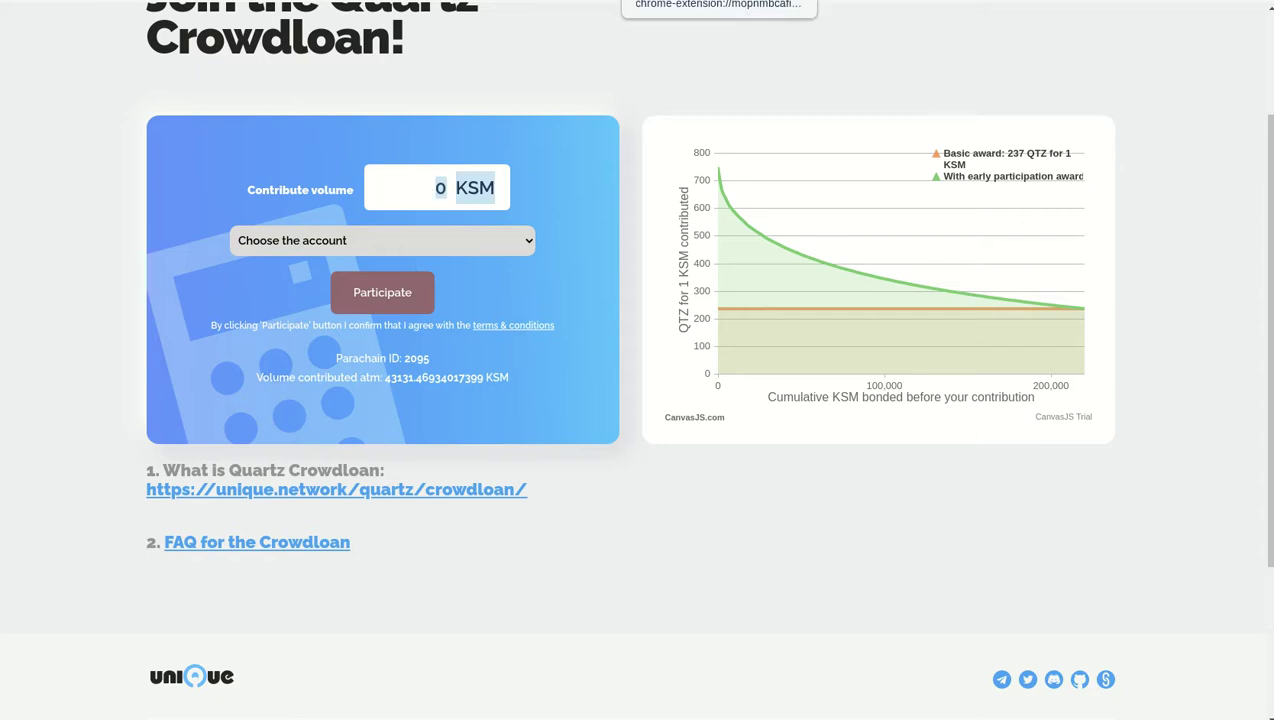
pyautogui.click(700, 2)
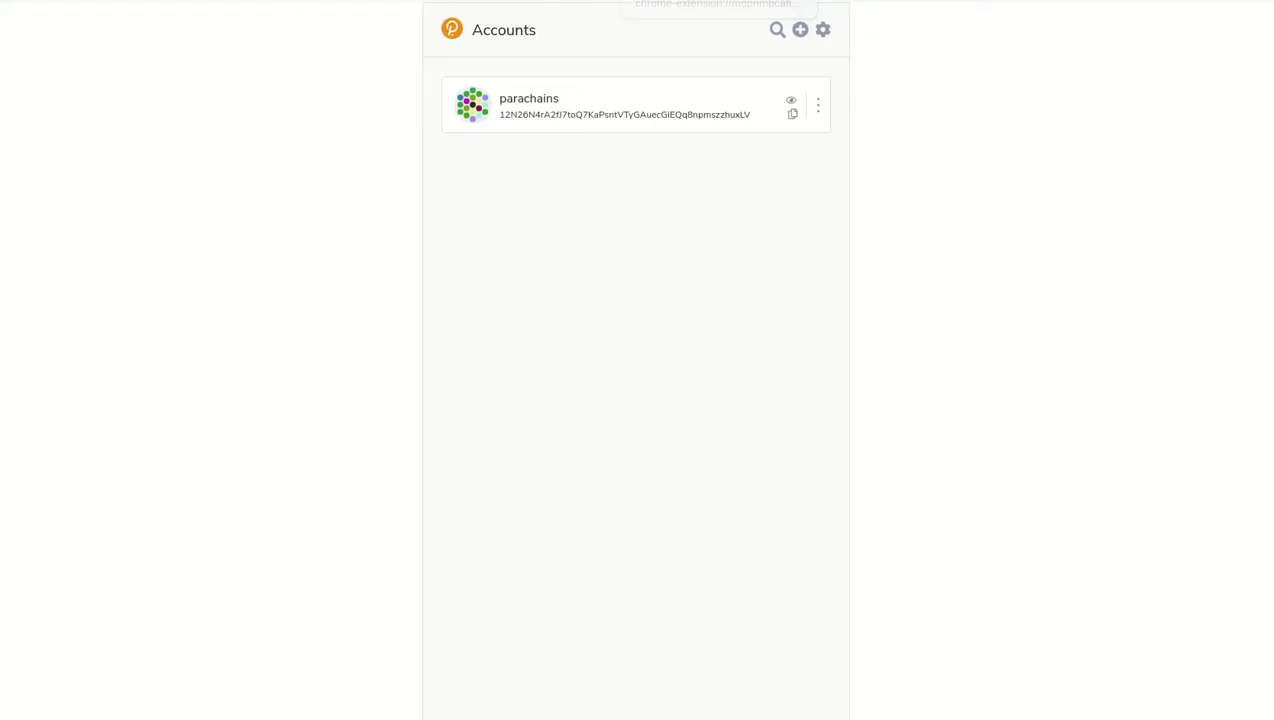
pyautogui.click(792, 114)
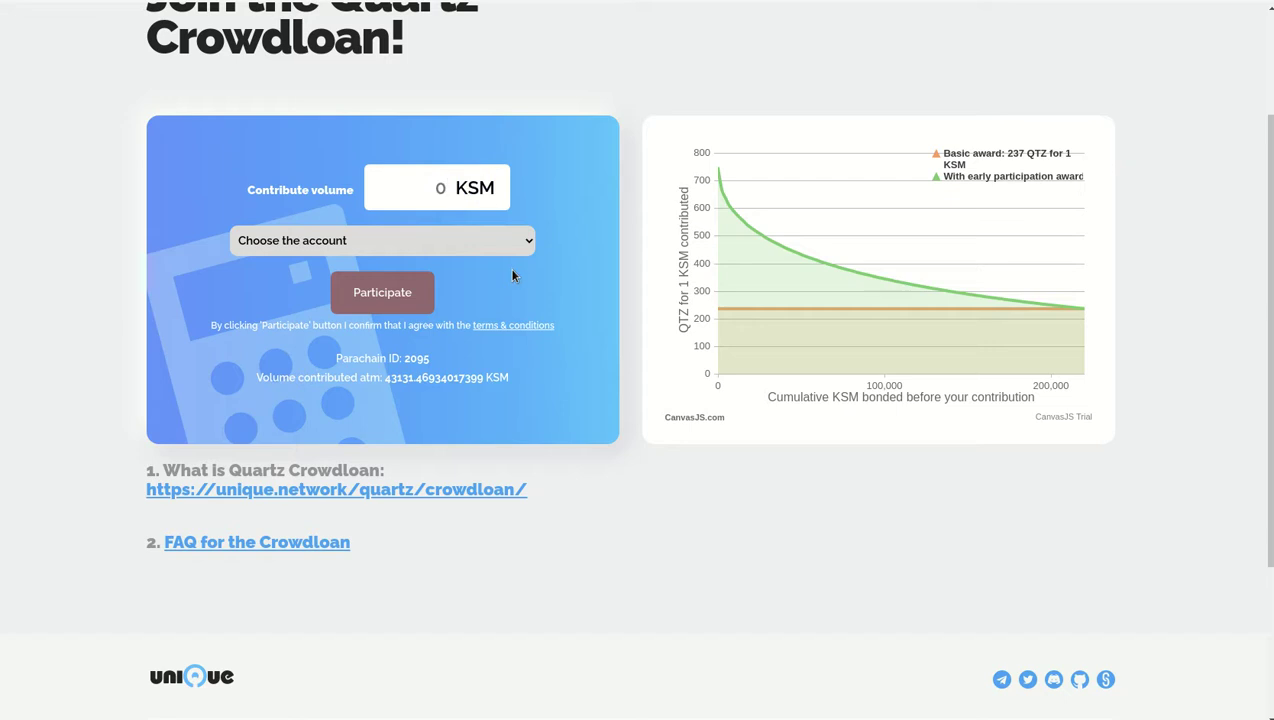
# - Enter 0.1 KSM as the Quartz contribution volume and check the reward estimate
pyautogui.write('0.1')
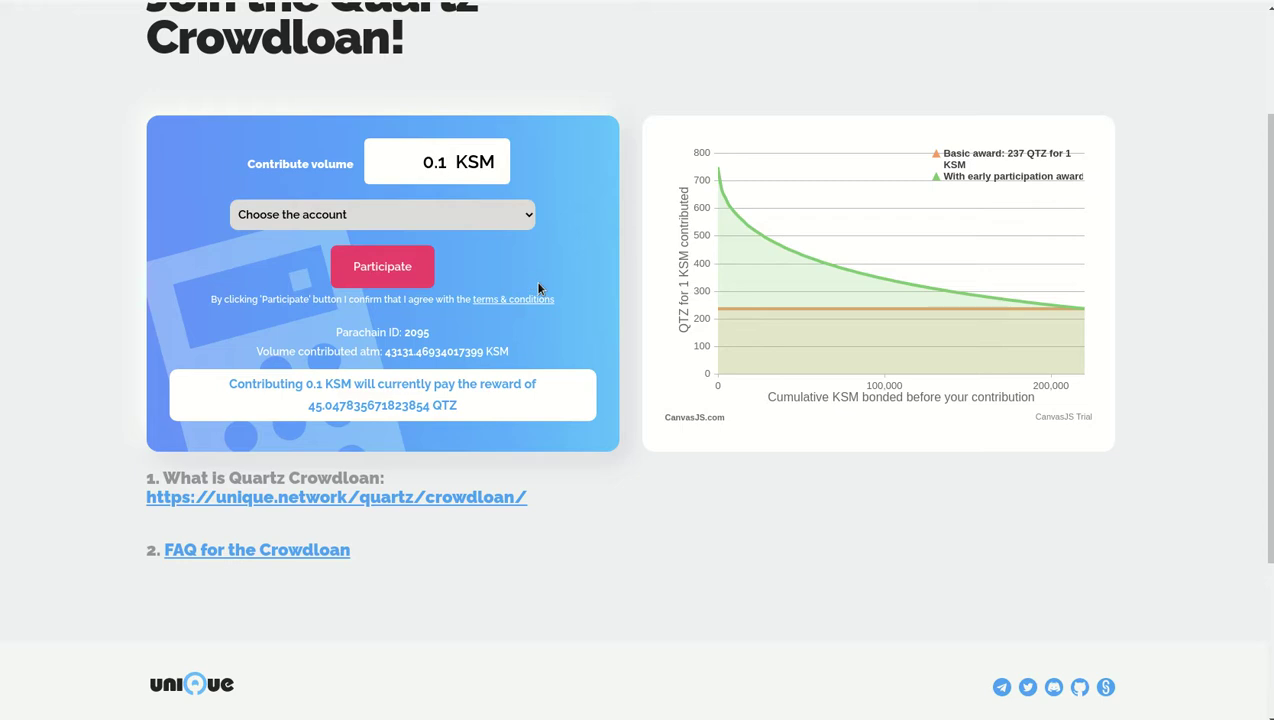
pyautogui.moveTo(304, 384); pyautogui.dragTo(535, 412)
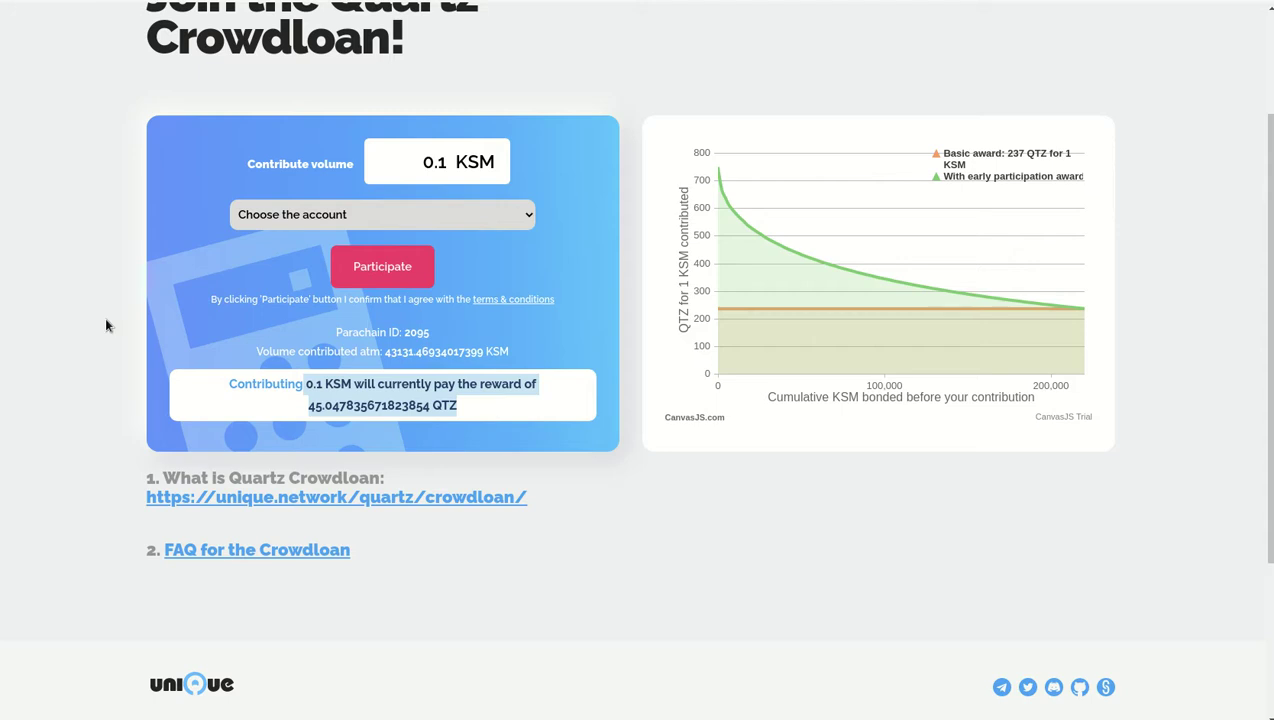
pyautogui.scroll(1, 107, 325)
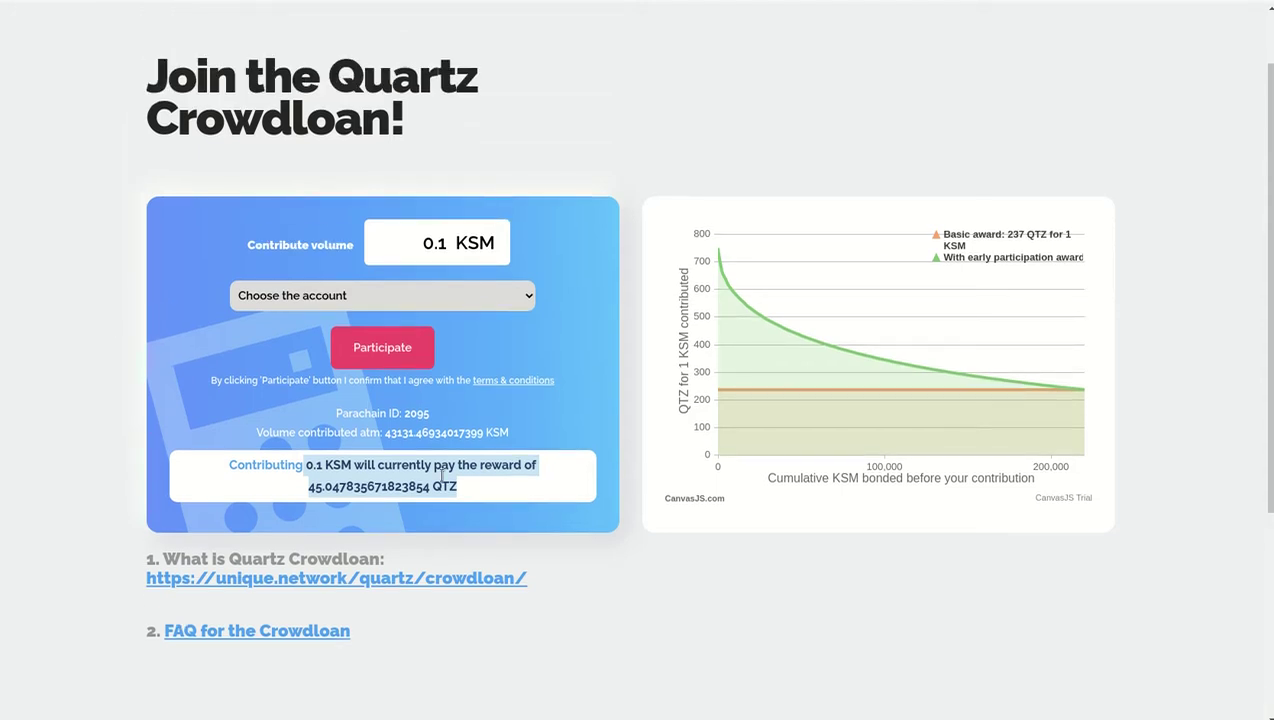
pyautogui.click(240, 494)
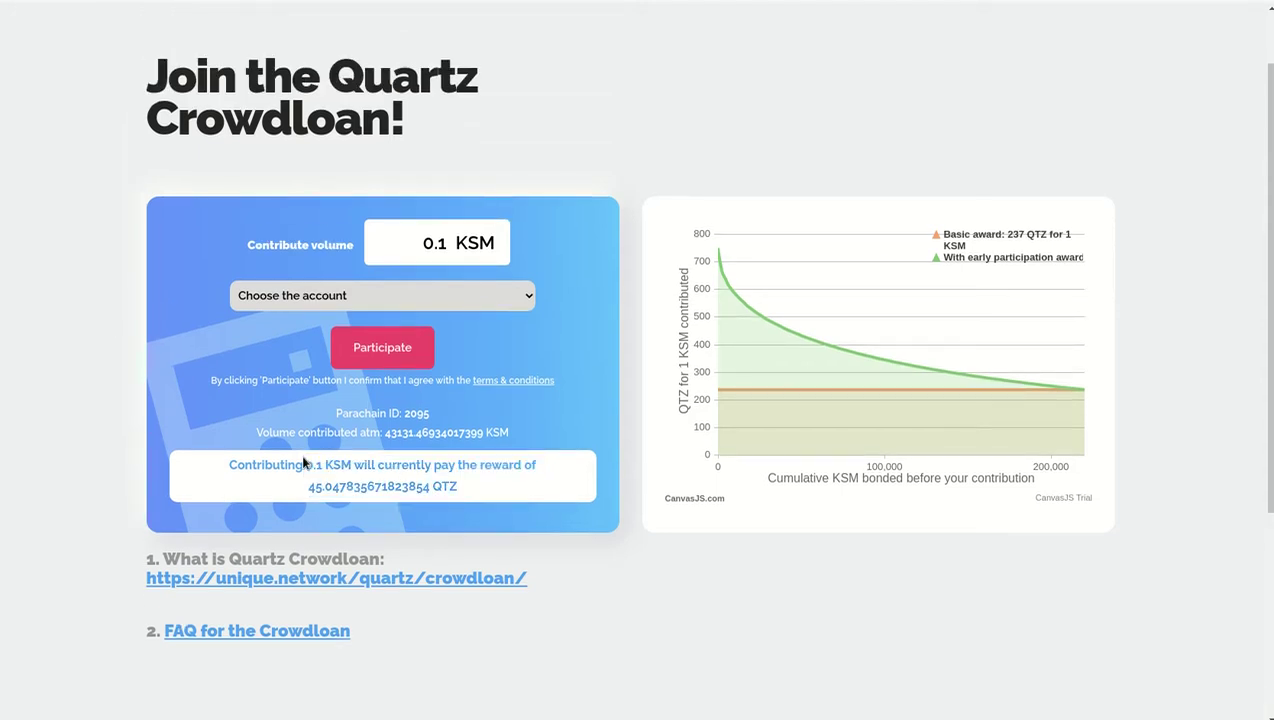
pyautogui.moveTo(304, 463); pyautogui.dragTo(357, 468)
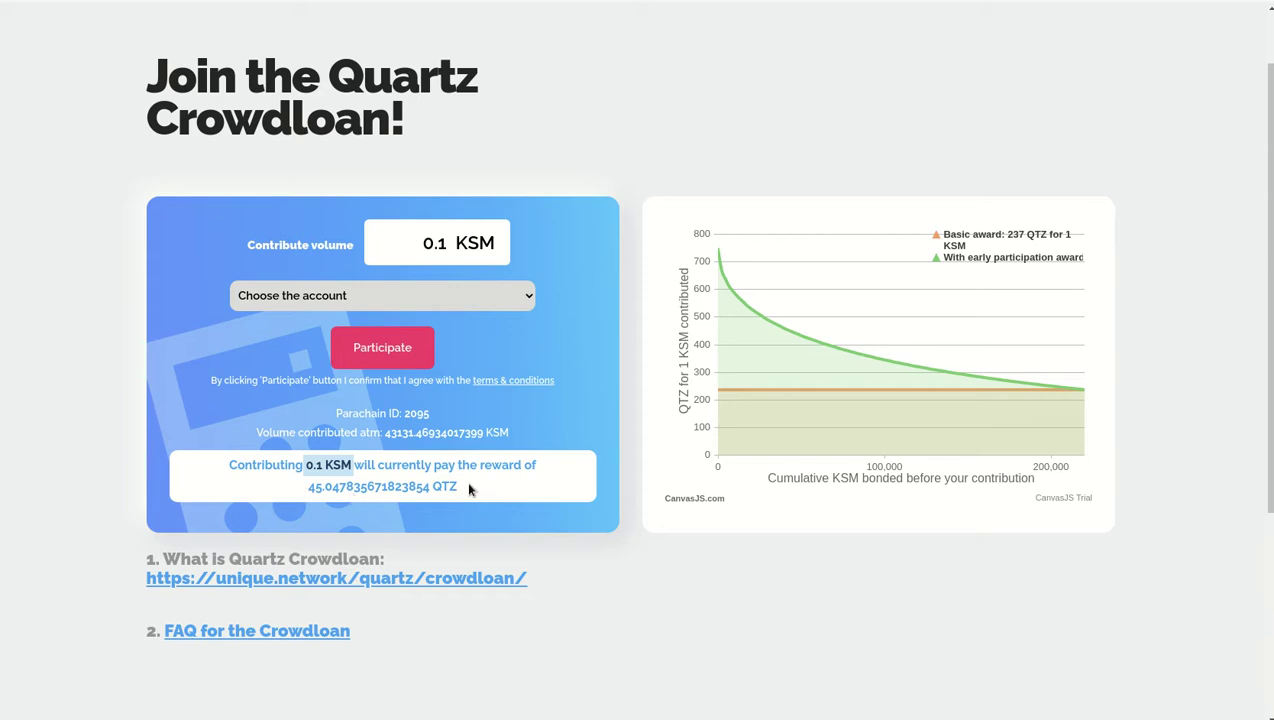
pyautogui.scroll(-3, 469, 488)
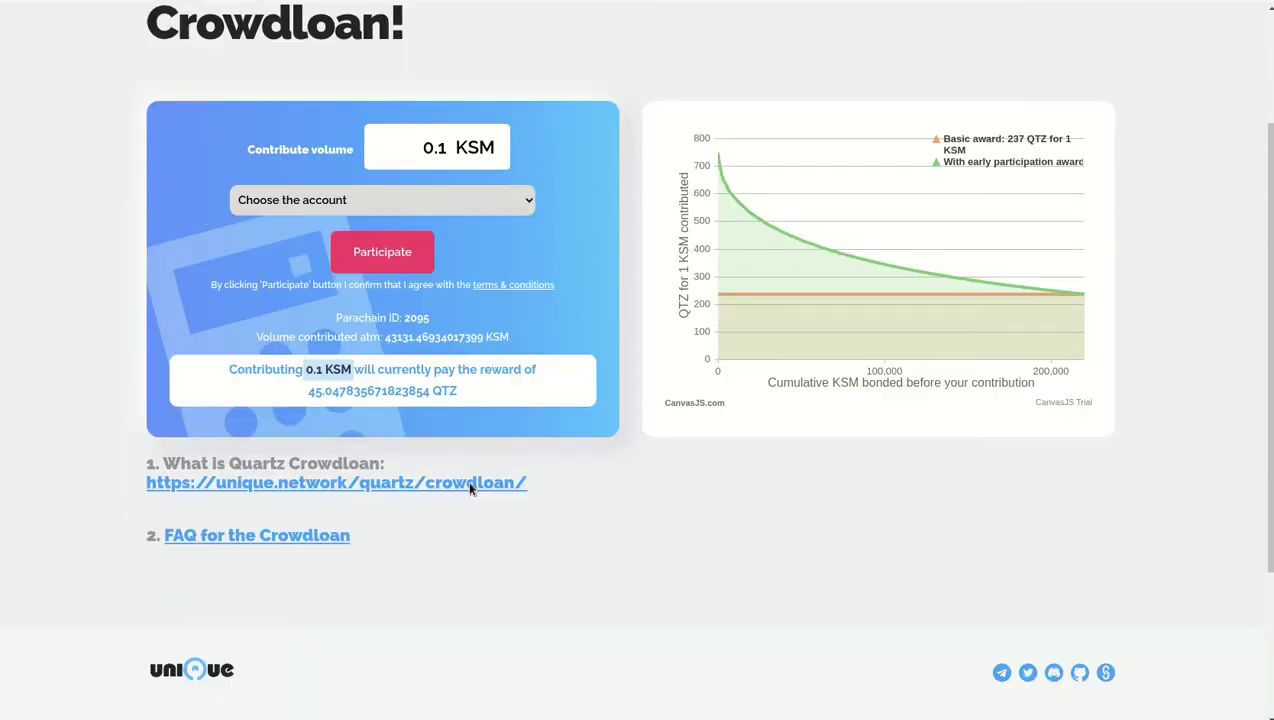
pyautogui.scroll(-1, 342, 457)
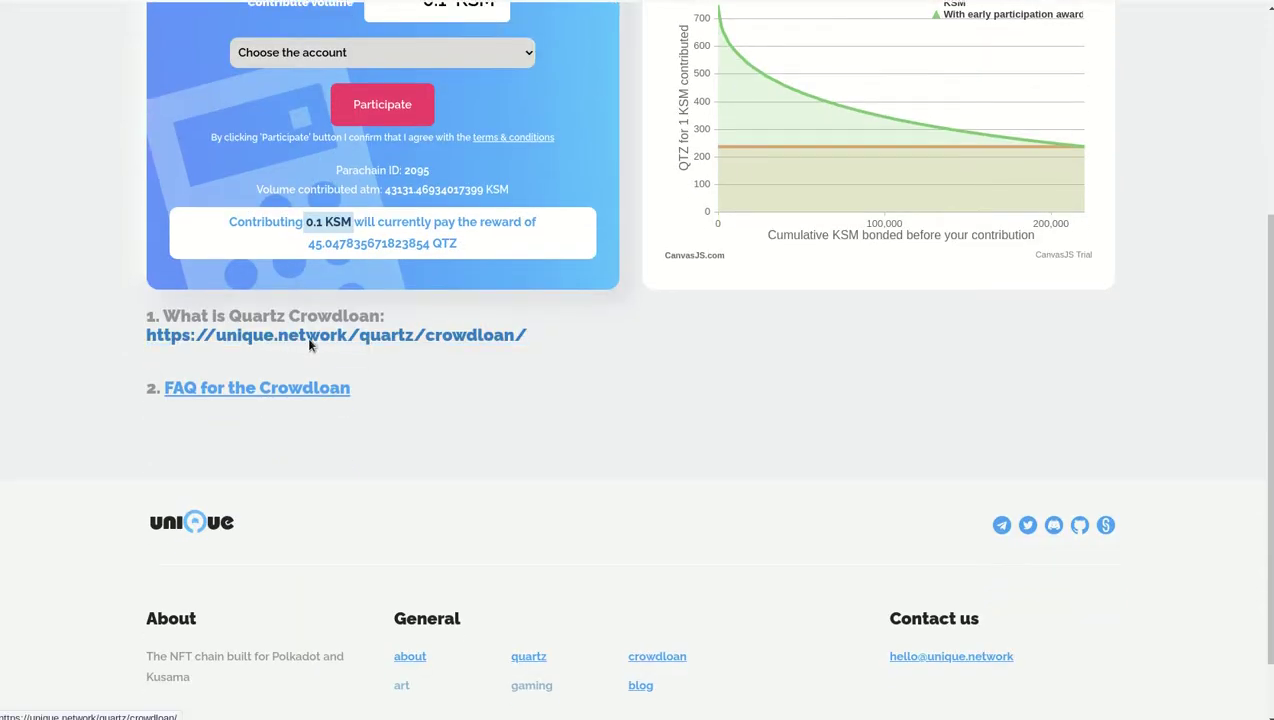
# - Choose the parachains account to contribute from, then return to the Kusama crowdloans list
pyautogui.click(309, 340)
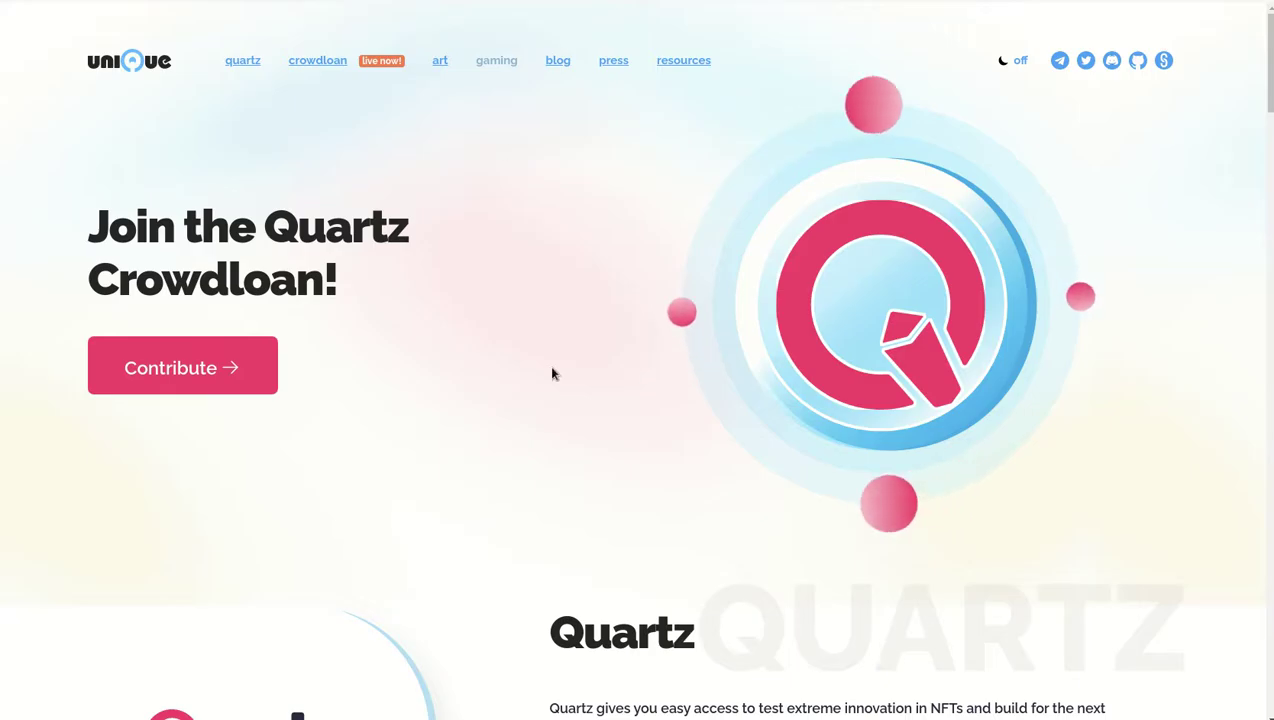
pyautogui.scroll(-3, 492, 341)
pyautogui.scroll(-5, 587, 433)
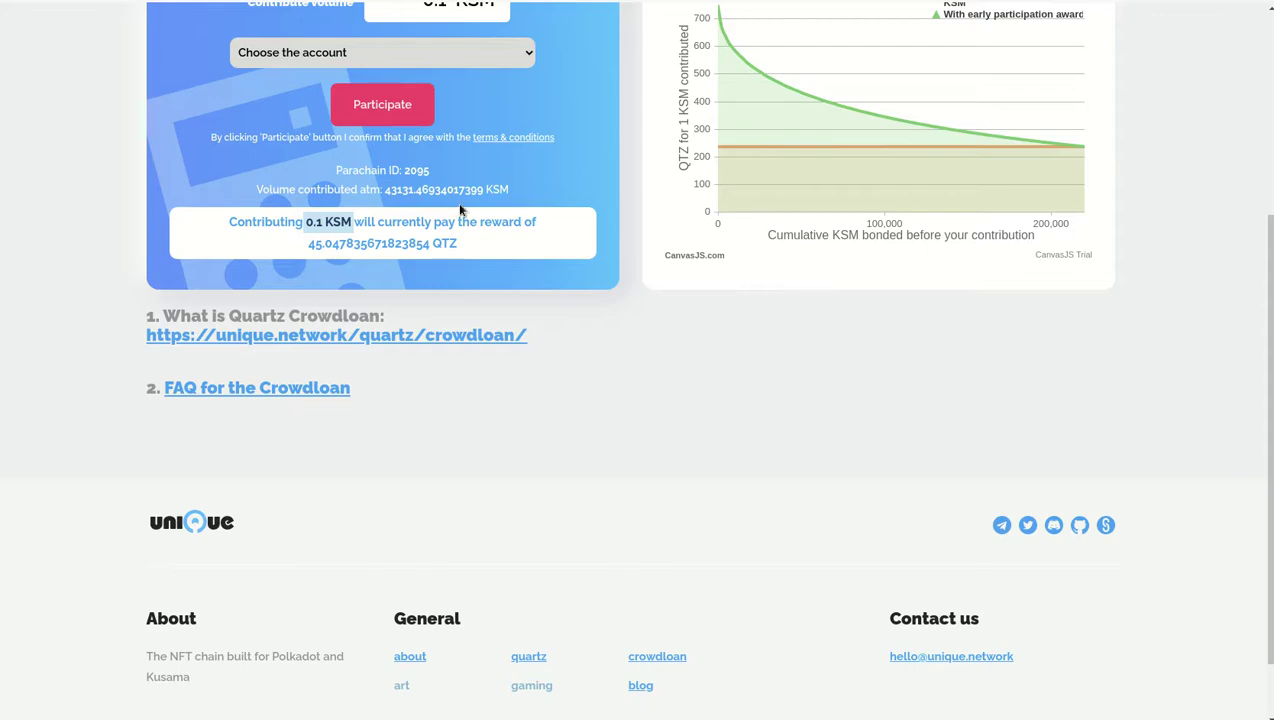
pyautogui.scroll(2, 460, 210)
pyautogui.click(398, 222)
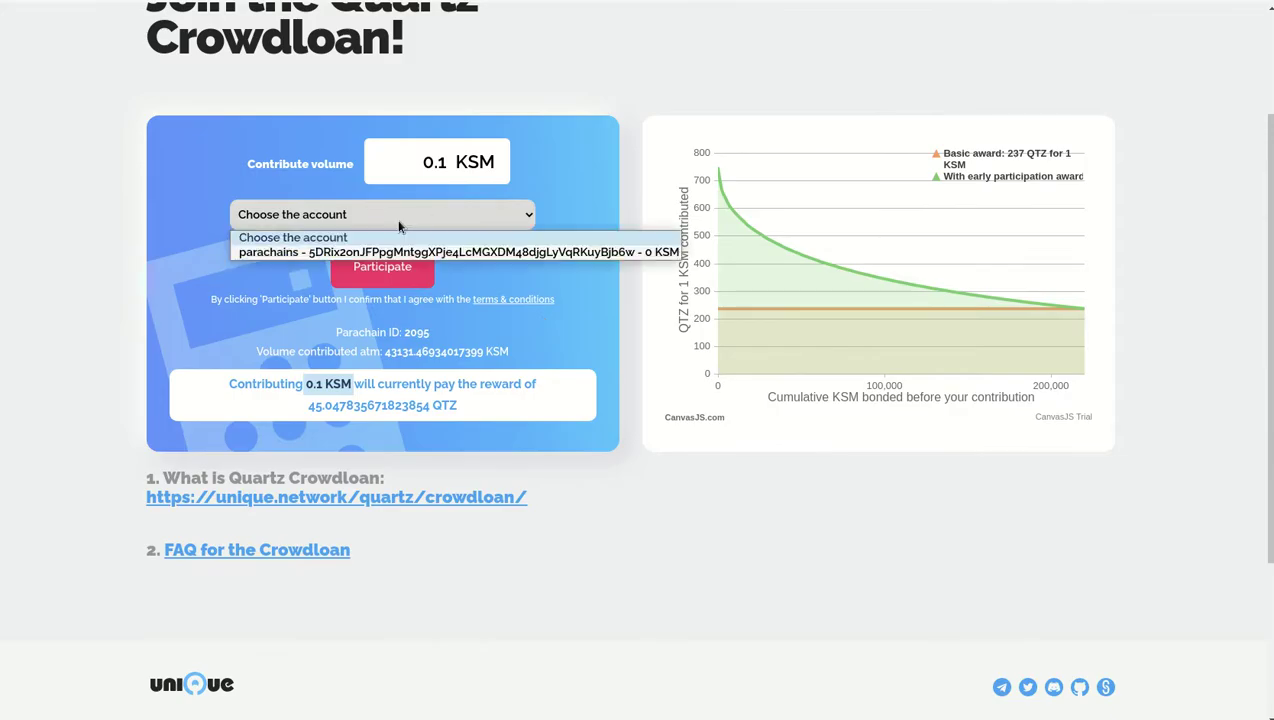
pyautogui.click(405, 252)
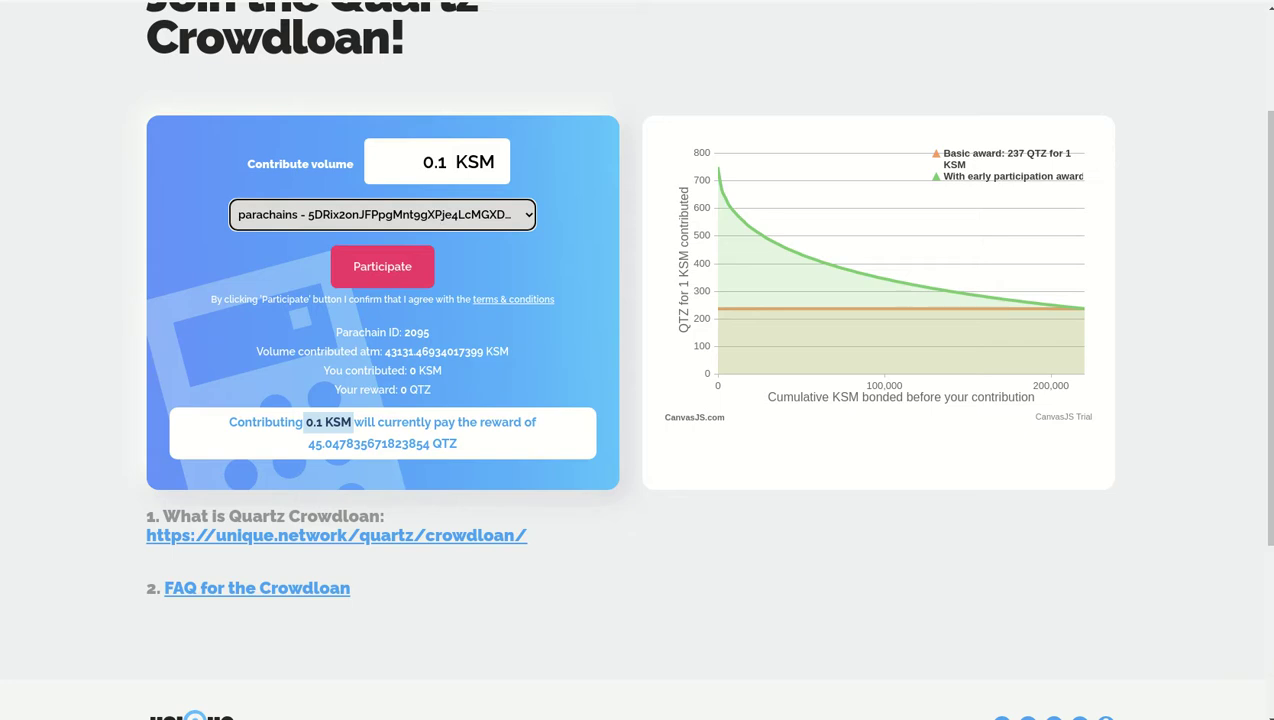
pyautogui.hotkey('ctrl', 'Tab')
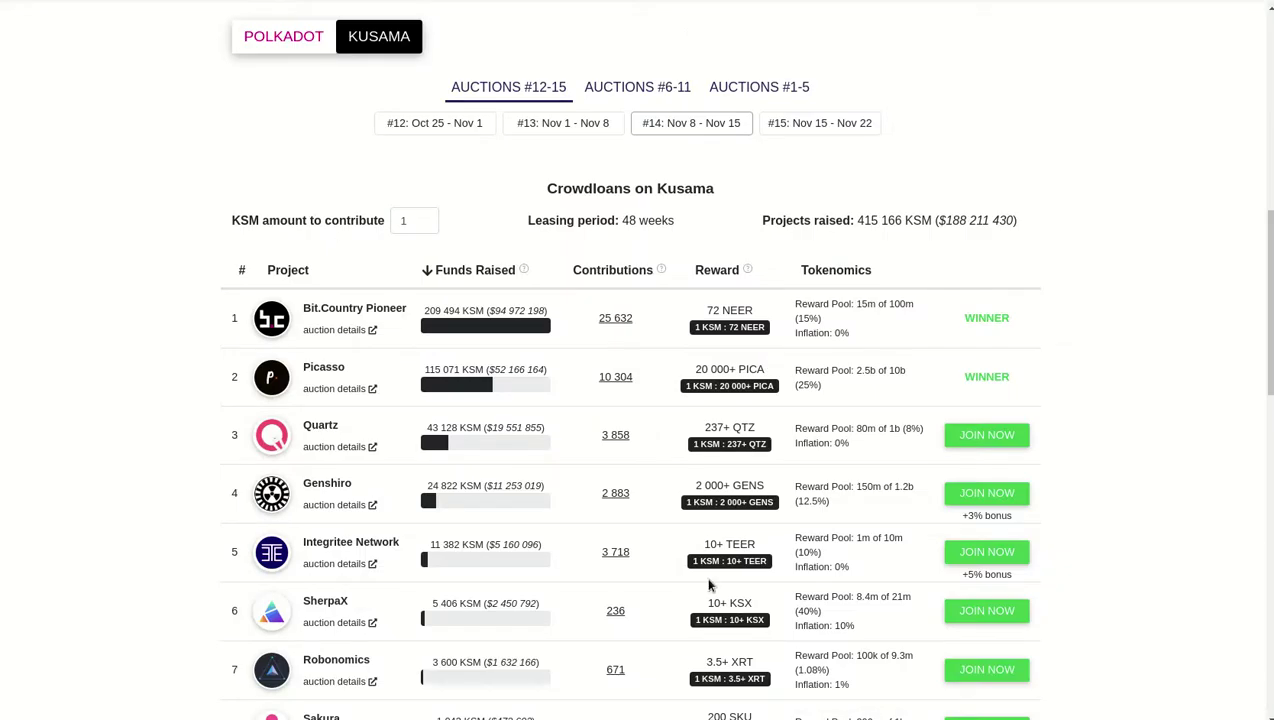
# - Open the Genshiro crowdloan page from its row and scroll down toward 'How to Participate'
pyautogui.moveTo(828, 489)
pyautogui.click(978, 494)
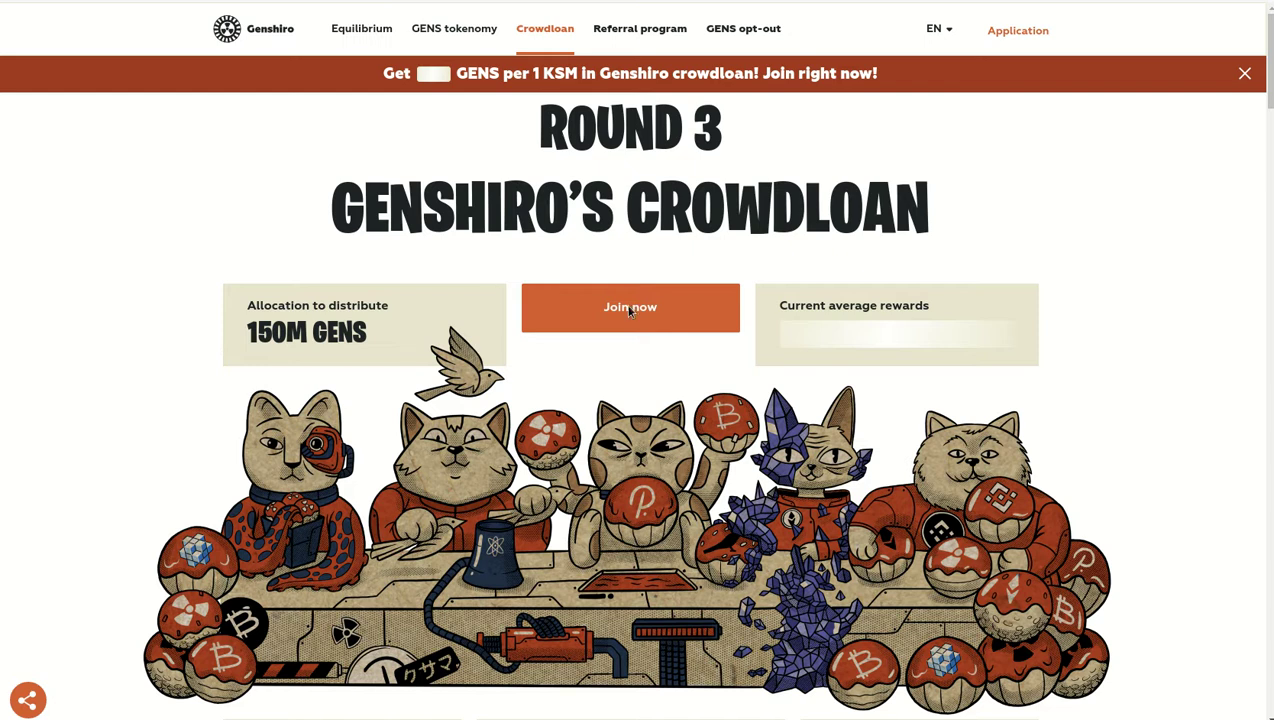
pyautogui.scroll(-1, 629, 311)
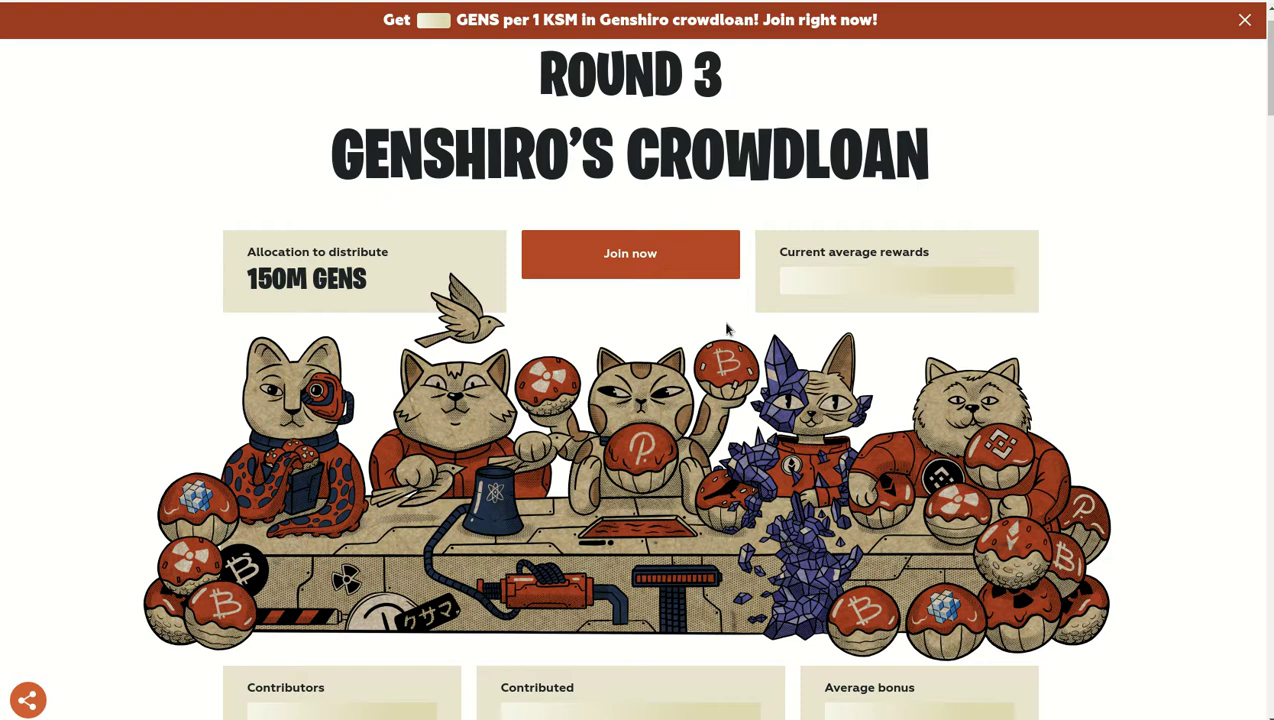
pyautogui.scroll(-10, 727, 330)
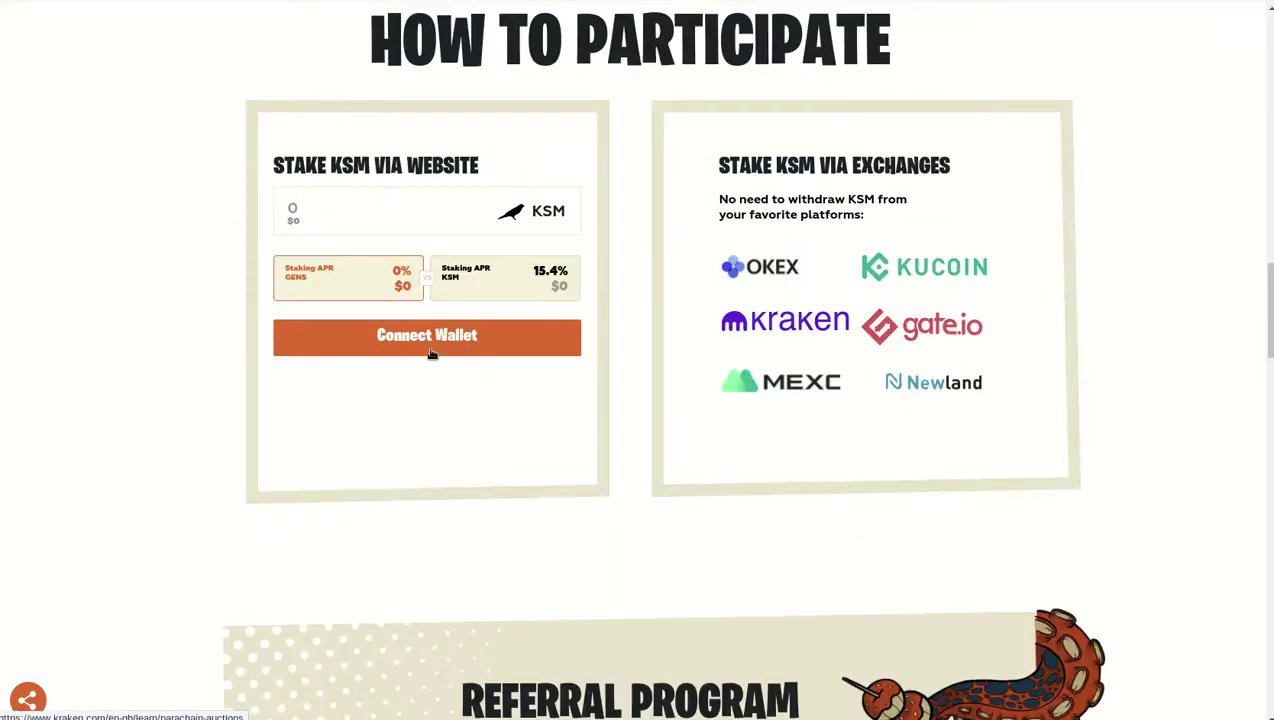